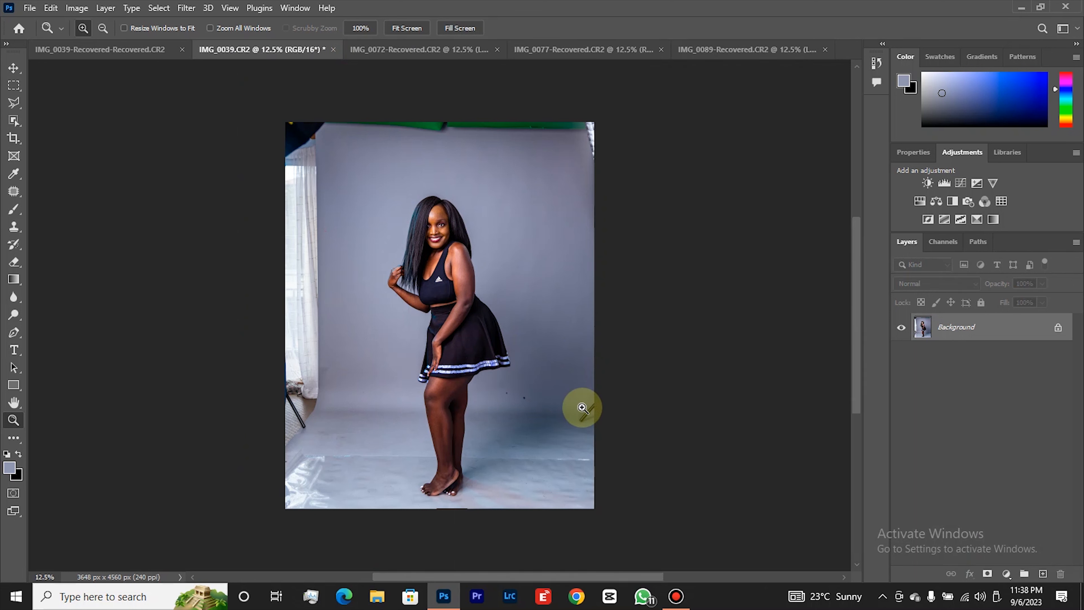
# Duplicate the Background layer and rename the copy CLEAN UP.
pyautogui.hotkey('ctrl', 'j')
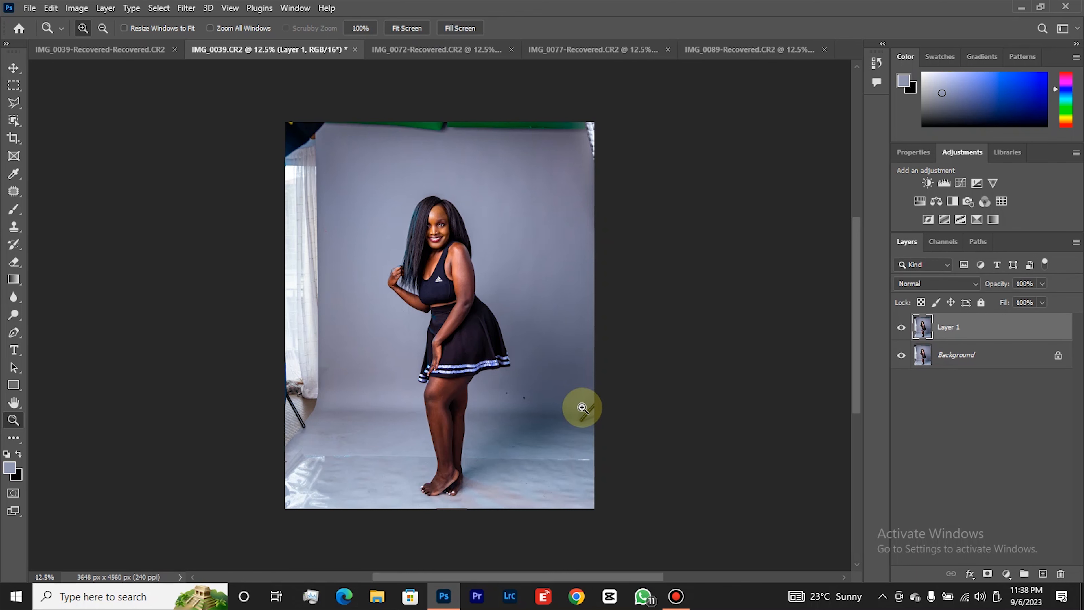
pyautogui.click(955, 326)
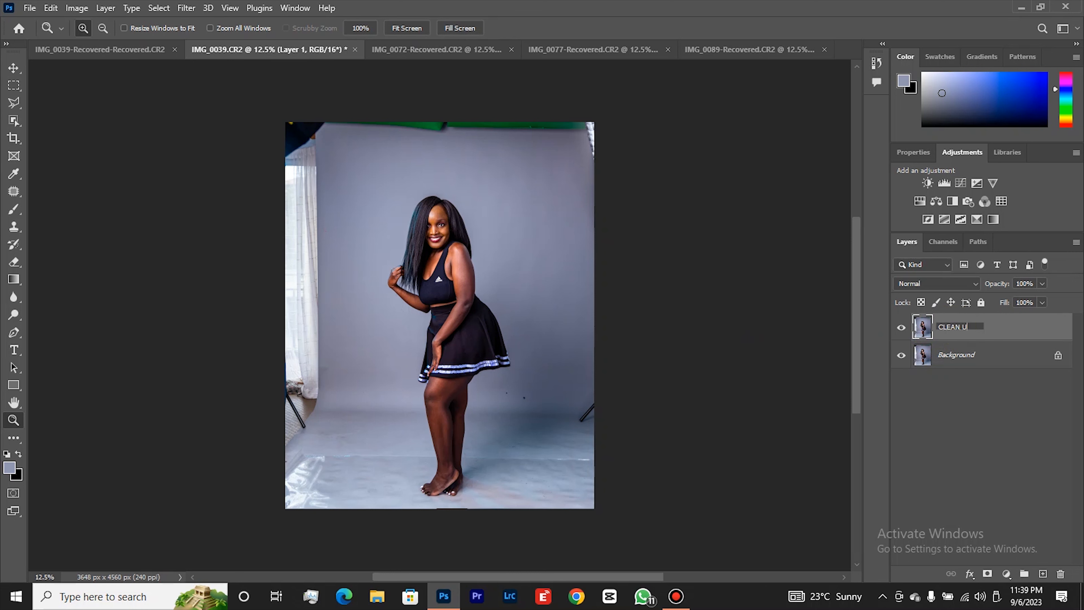
pyautogui.press('Return')
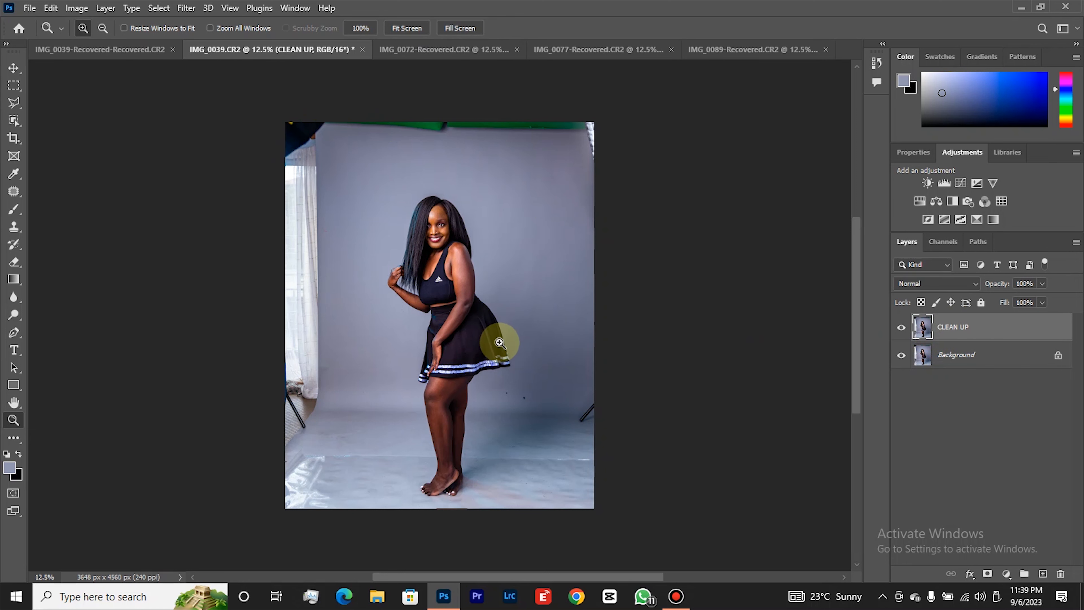
# Add an empty layer above CLEAN UP and mark the two dark backdrop spots beside the skirt with black brush strokes.
pyautogui.click(529, 361)
pyautogui.click(527, 353)
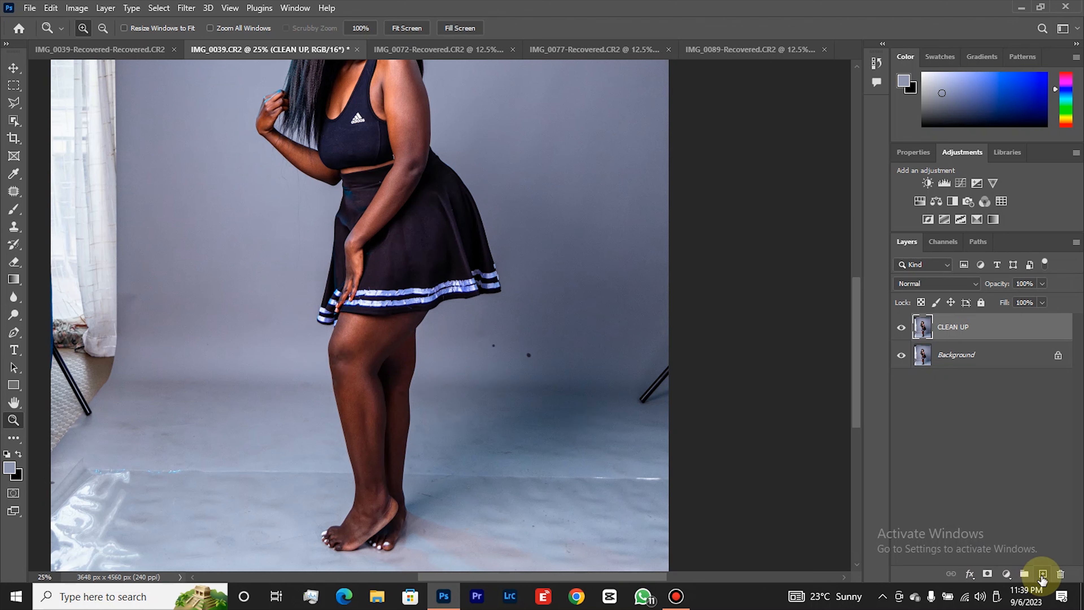
pyautogui.click(1042, 574)
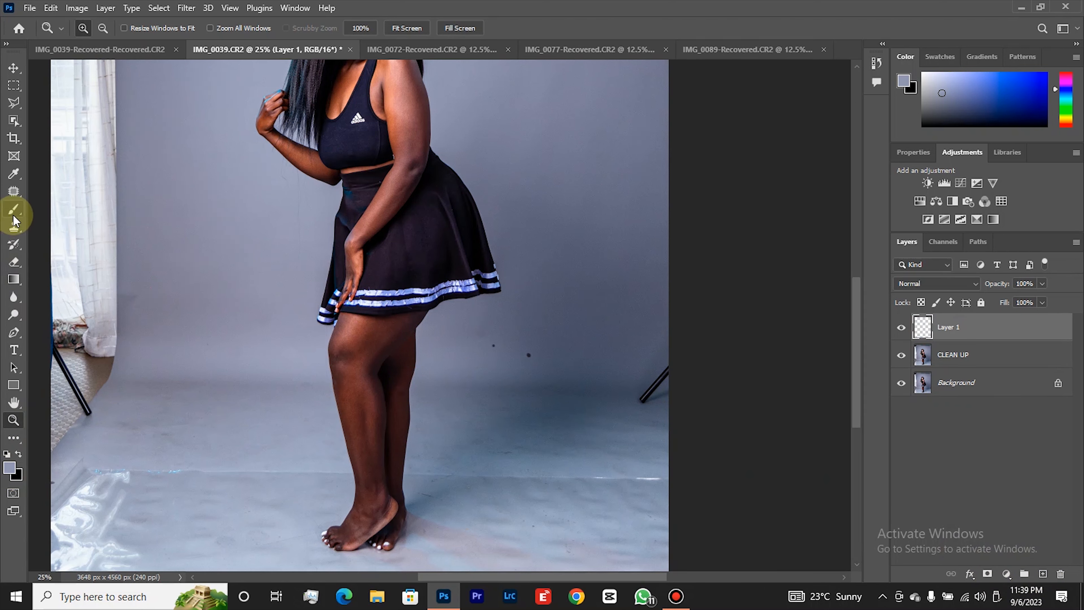
pyautogui.click(17, 455)
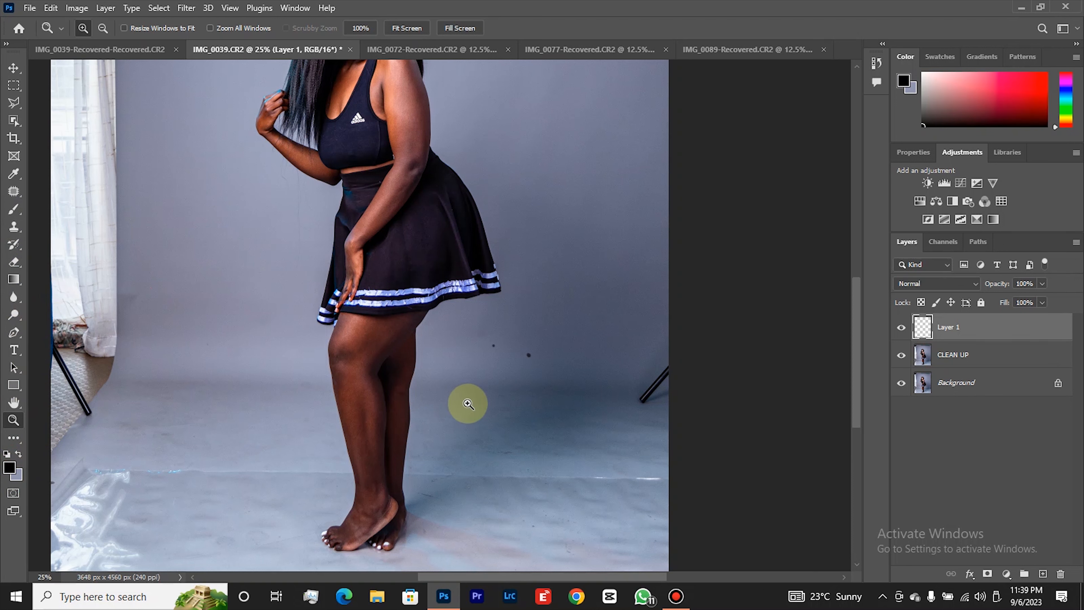
pyautogui.press('l')
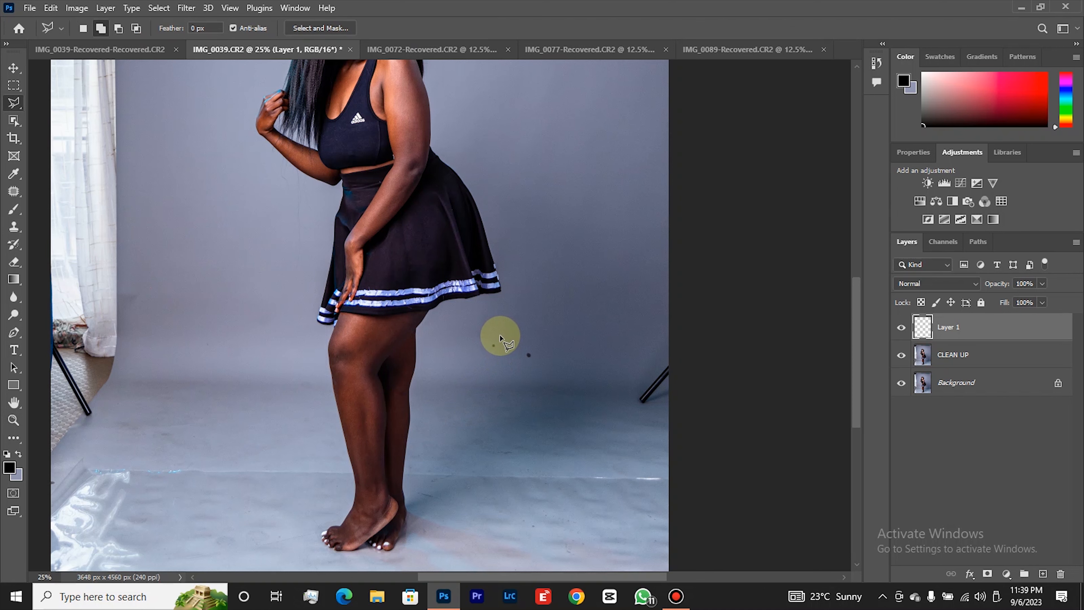
pyautogui.press('b')
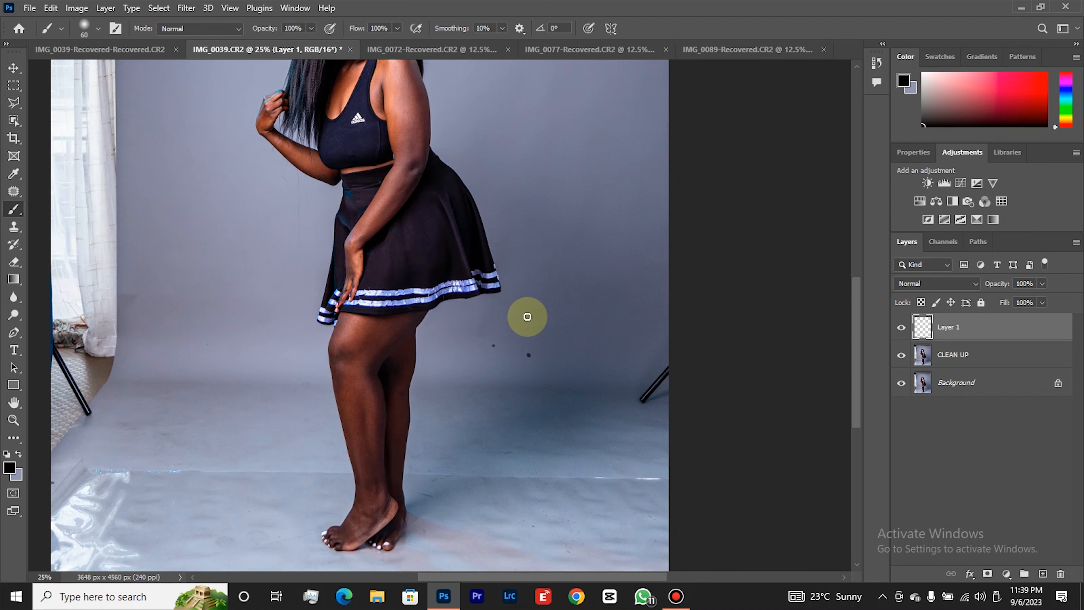
pyautogui.scroll(-1, 530, 325)
pyautogui.moveTo(502, 310)
pyautogui.mouseDown()
pyautogui.moveTo(492, 345)
pyautogui.moveTo(515, 337)
pyautogui.moveTo(501, 303)
pyautogui.moveTo(544, 343)
pyautogui.moveTo(564, 334)
pyautogui.moveTo(532, 315)
pyautogui.moveTo(529, 337)
pyautogui.moveTo(546, 363)
pyautogui.moveTo(515, 326)
pyautogui.moveTo(516, 351)
pyautogui.moveTo(550, 329)
pyautogui.mouseUp()
pyautogui.hotkey('ctrl', 'z')
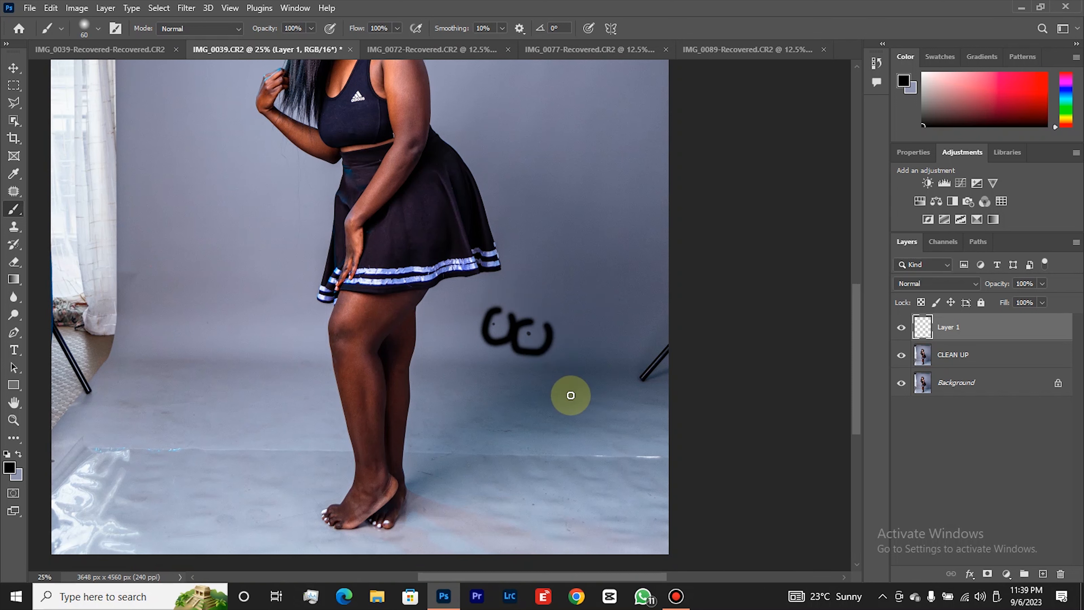
# Mark the floor blemishes, the stand legs at both photo edges and the curtain's lower end with black brush strokes.
pyautogui.scroll(-2, 290, 395)
pyautogui.moveTo(129, 319); pyautogui.dragTo(117, 326)
pyautogui.moveTo(101, 377)
pyautogui.mouseDown()
pyautogui.moveTo(132, 346)
pyautogui.moveTo(132, 326)
pyautogui.moveTo(168, 392)
pyautogui.moveTo(182, 369)
pyautogui.mouseUp()
pyautogui.moveTo(451, 402)
pyautogui.mouseDown()
pyautogui.moveTo(428, 404)
pyautogui.moveTo(436, 438)
pyautogui.mouseUp()
pyautogui.moveTo(484, 368)
pyautogui.mouseDown()
pyautogui.moveTo(511, 387)
pyautogui.moveTo(524, 362)
pyautogui.mouseUp()
pyautogui.moveTo(574, 422); pyautogui.dragTo(594, 446)
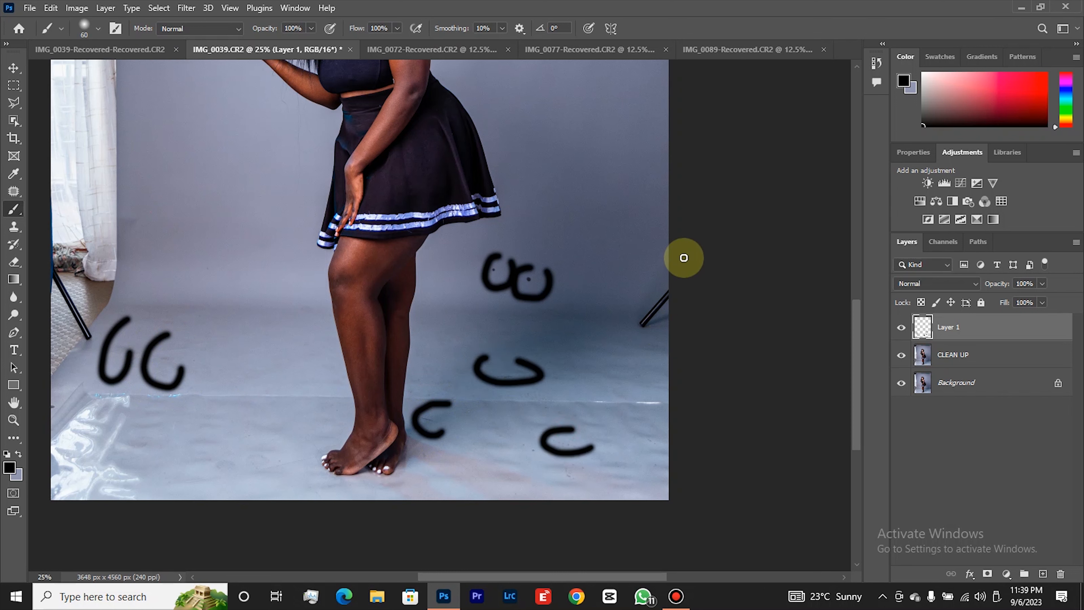
pyautogui.moveTo(684, 258); pyautogui.dragTo(687, 332)
pyautogui.moveTo(68, 235)
pyautogui.mouseDown()
pyautogui.moveTo(70, 317)
pyautogui.moveTo(117, 255)
pyautogui.moveTo(116, 223)
pyautogui.mouseUp()
pyautogui.moveTo(160, 191); pyautogui.dragTo(143, 246)
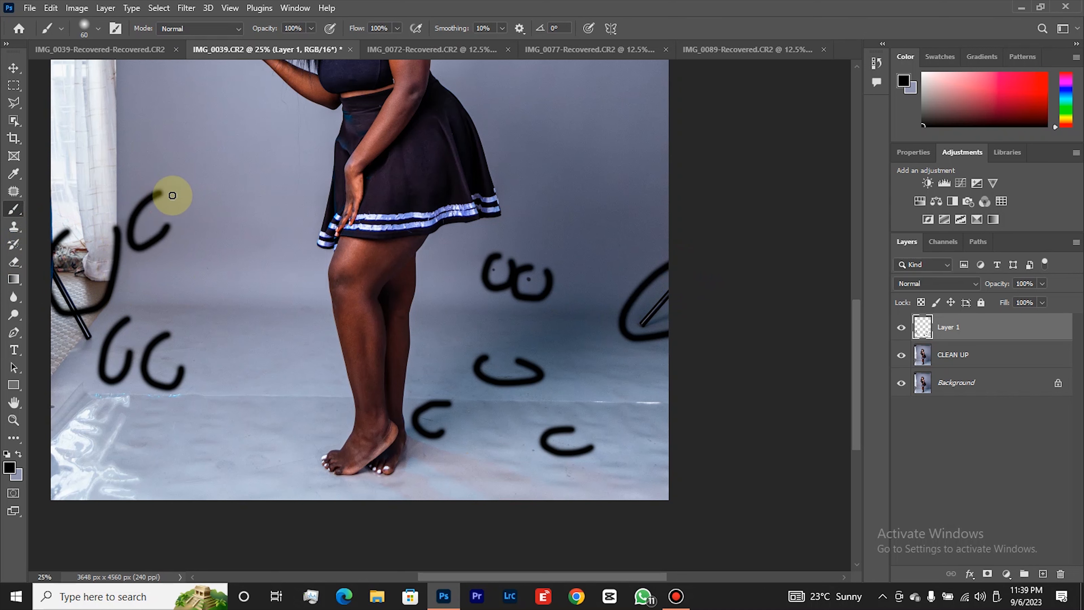
# Fit the whole photo in view and delete the layer holding the black brush marks.
pyautogui.press('z')
pyautogui.rightClick(234, 263)
pyautogui.click(265, 270)
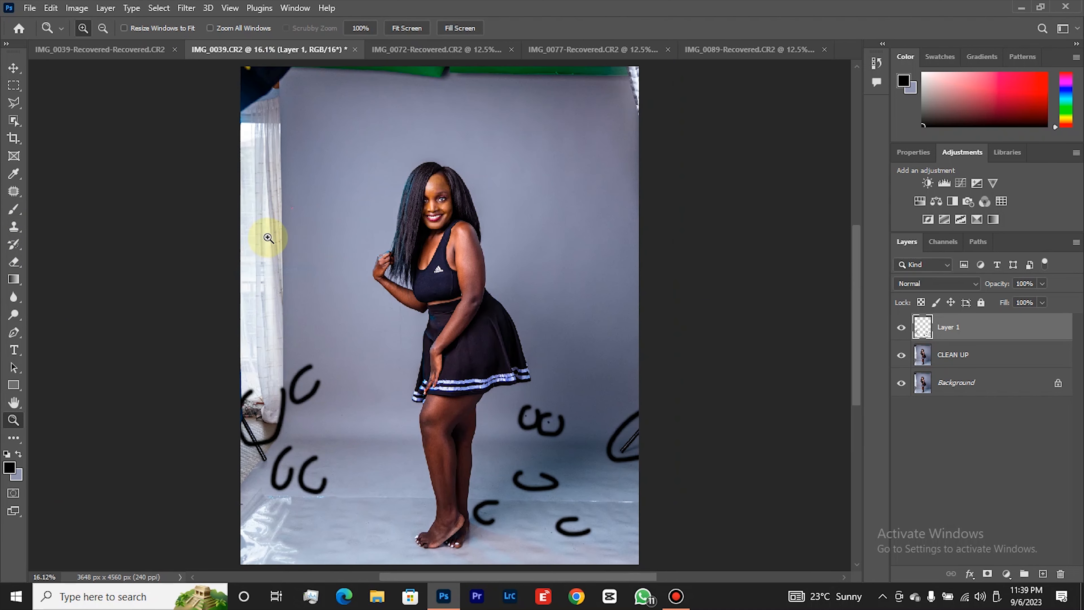
pyautogui.press('l')
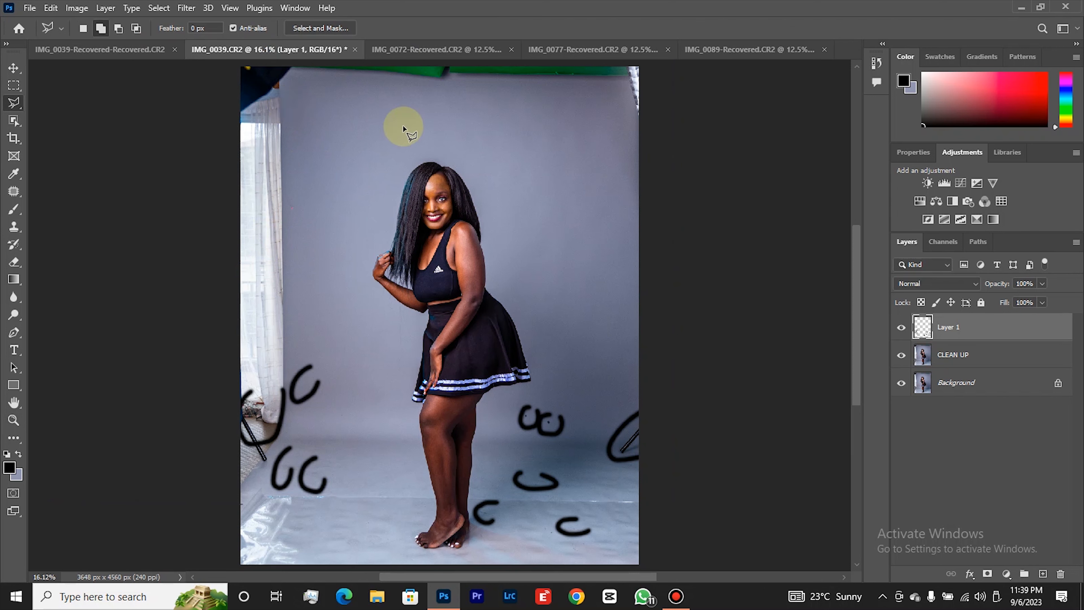
pyautogui.press('Delete')
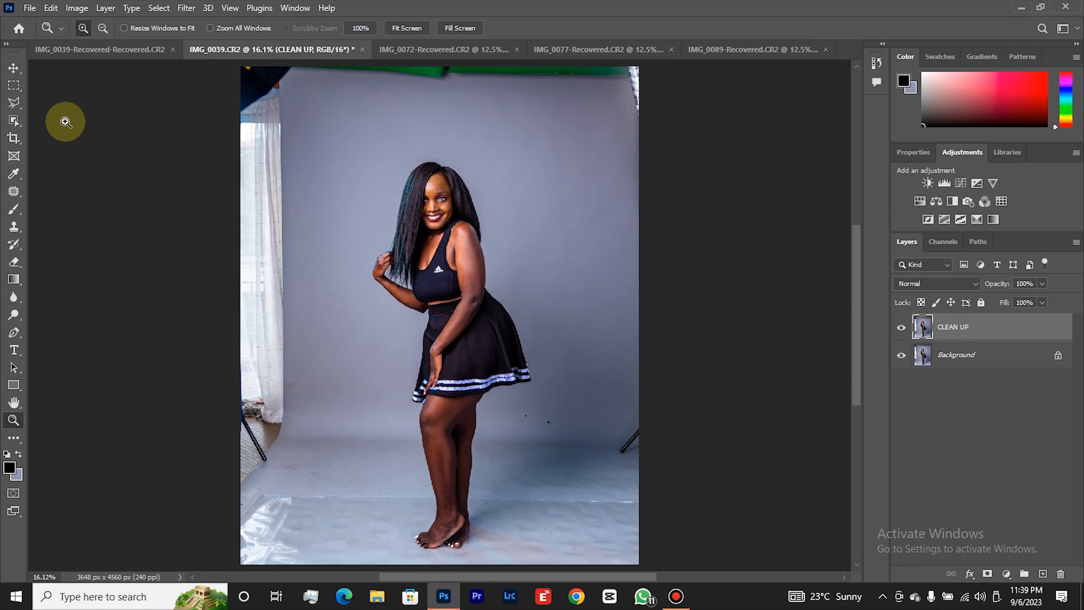
# Remove the two dark spots on the backdrop below the skirt hem with the Spot Healing Brush at size 60.
pyautogui.click(13, 192)
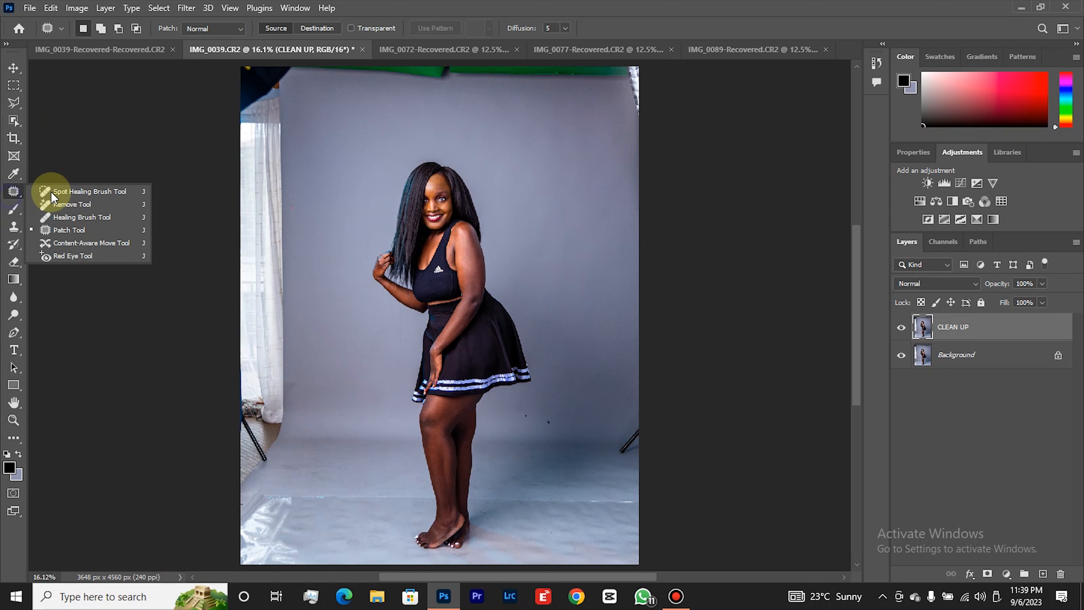
pyautogui.click(68, 190)
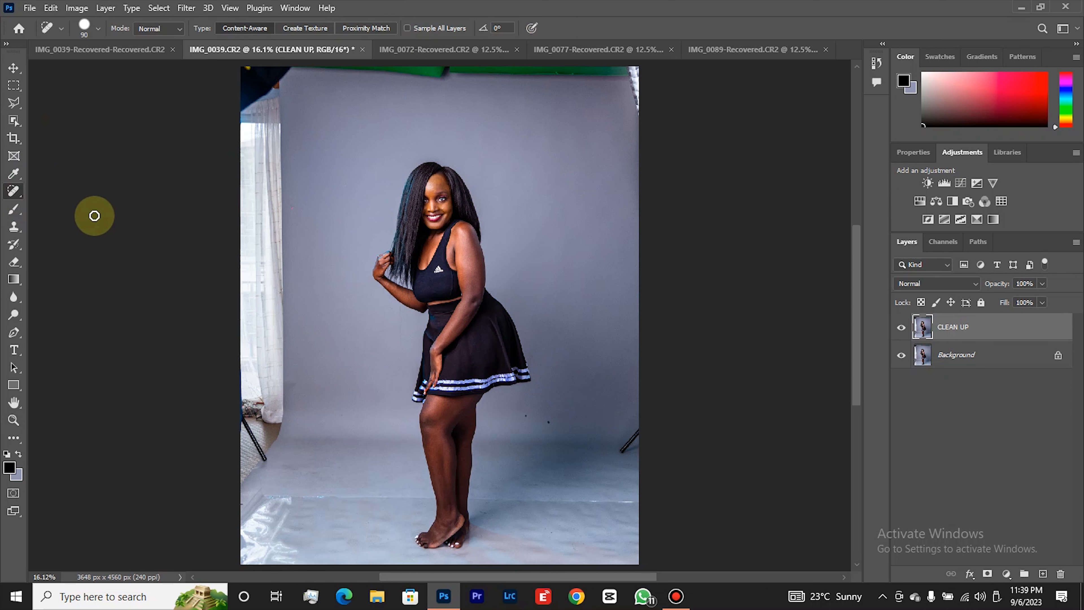
pyautogui.press('z')
pyautogui.click(566, 419)
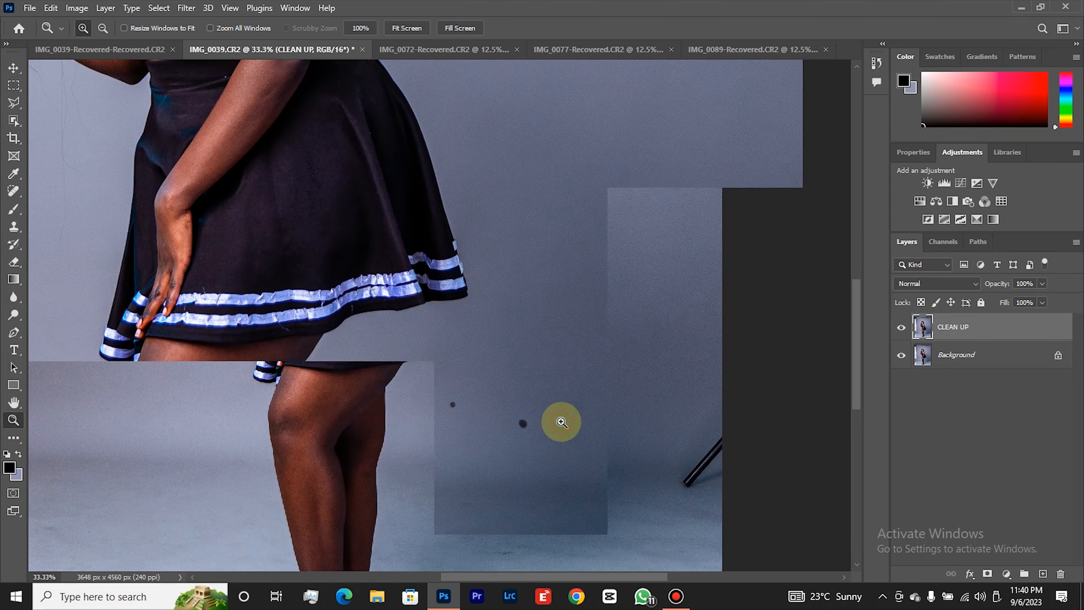
pyautogui.press('j')
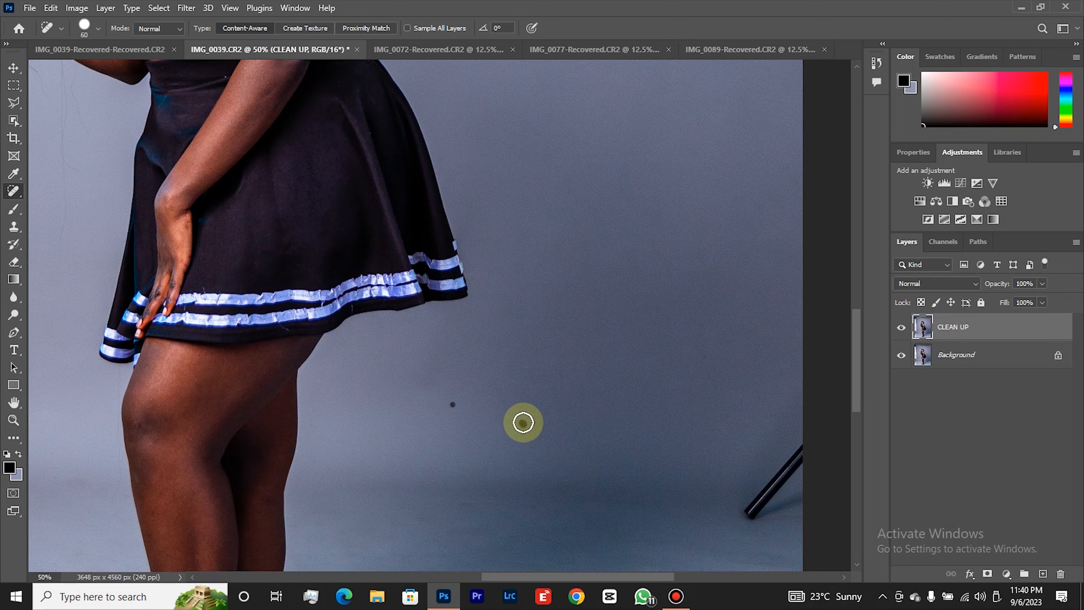
pyautogui.click(451, 405)
pyautogui.scroll(-3, 496, 419)
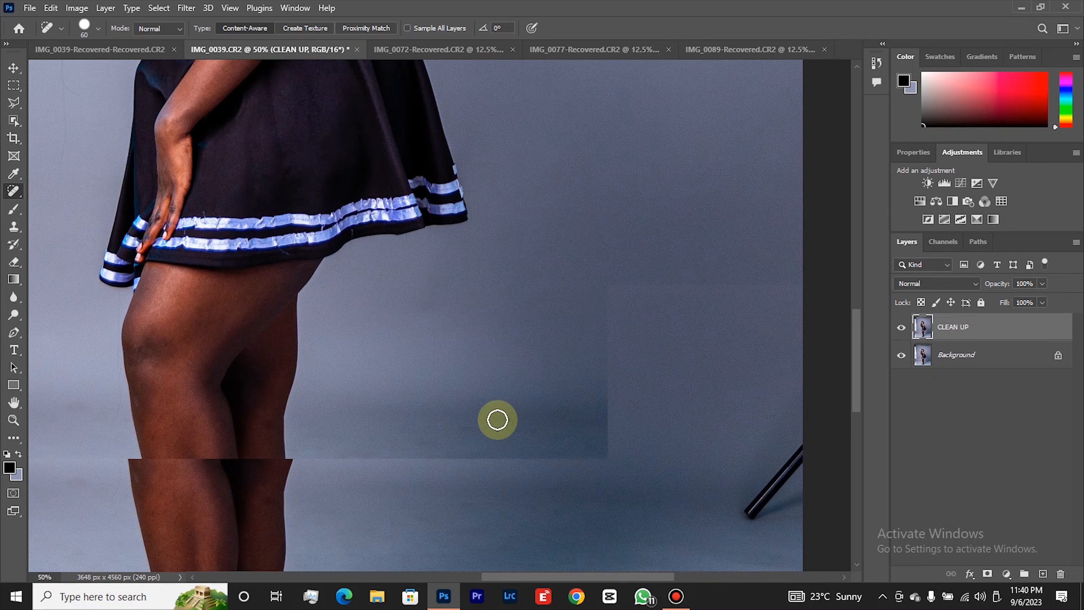
# Heal the scuffs and specks on the floor behind the heels and along the crease with the brush at size 50.
pyautogui.scroll(-1, 497, 420)
pyautogui.press('[')
pyautogui.moveTo(455, 421); pyautogui.dragTo(521, 421)
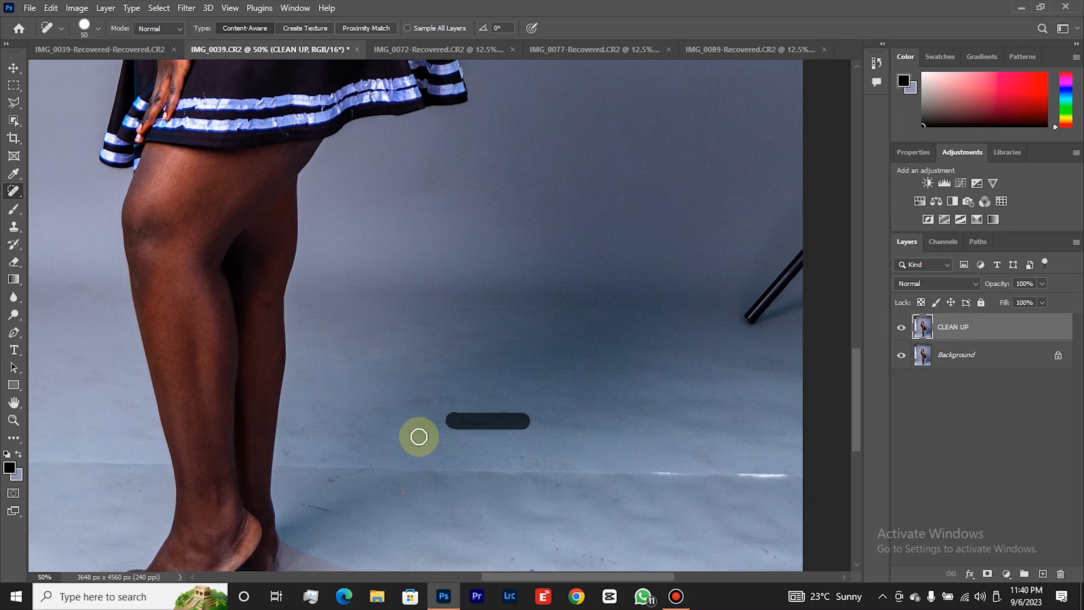
pyautogui.scroll(-1, 374, 442)
pyautogui.moveTo(327, 426); pyautogui.dragTo(375, 412)
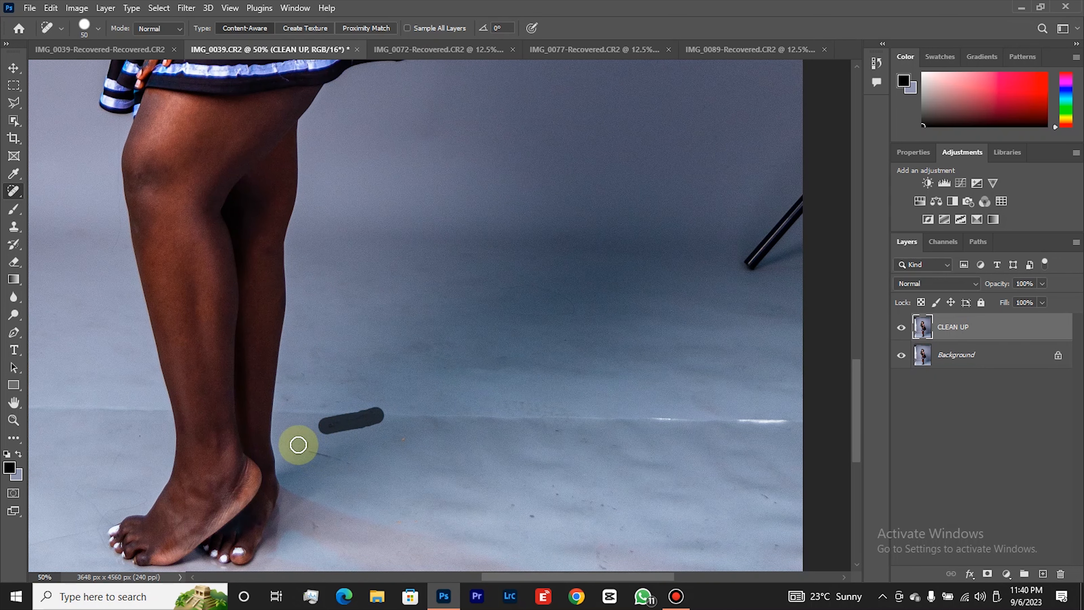
pyautogui.moveTo(296, 443); pyautogui.dragTo(348, 466)
pyautogui.click(406, 437)
pyautogui.click(519, 507)
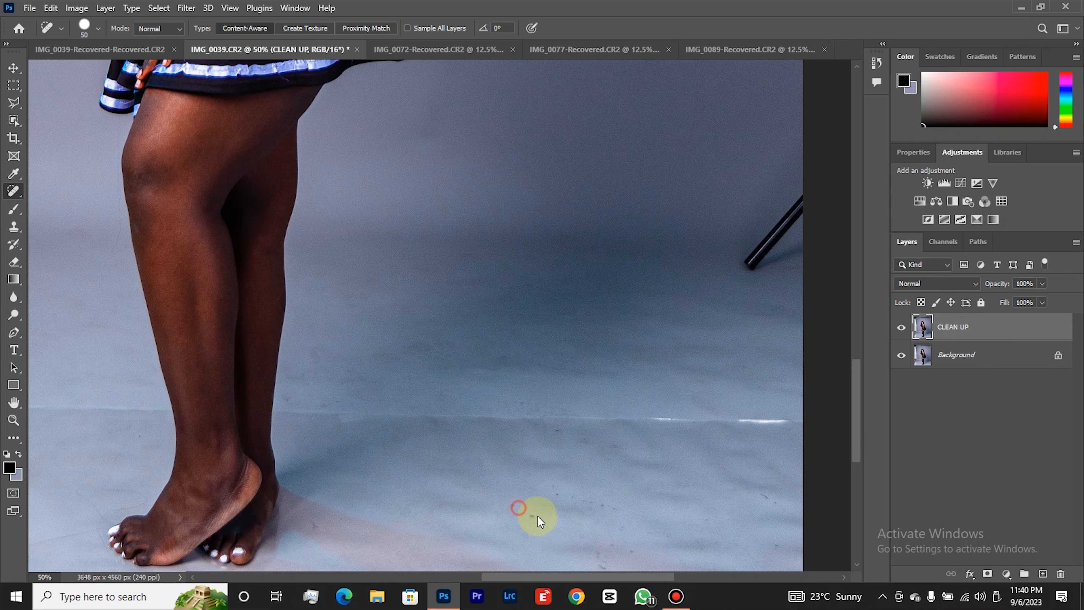
pyautogui.moveTo(576, 441); pyautogui.dragTo(595, 442)
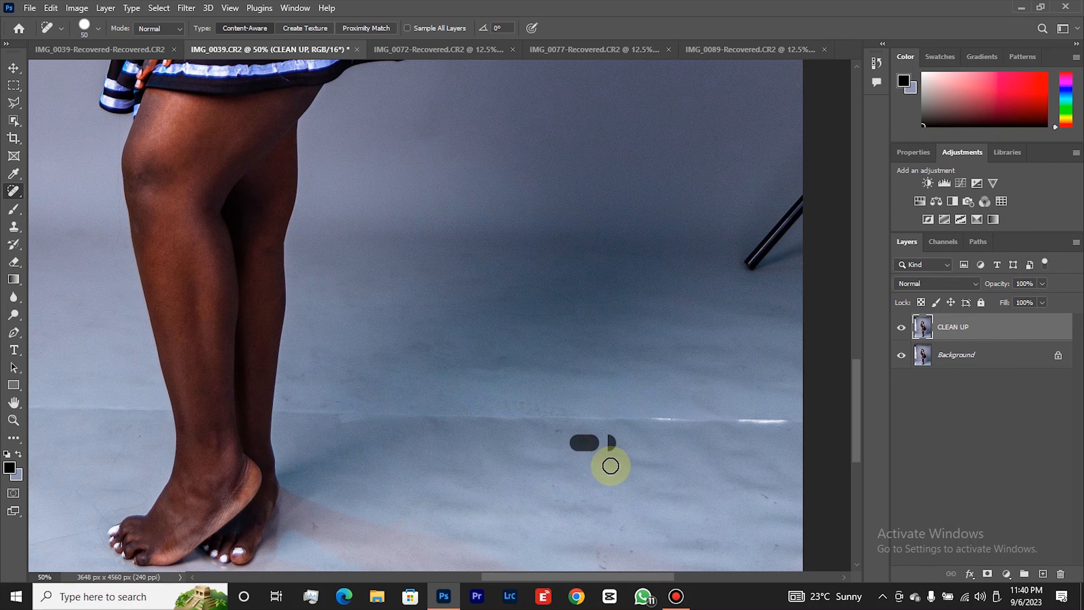
# Heal the remaining specks on the front part of the floor behind the feet.
pyautogui.scroll(-1, 704, 491)
pyautogui.click(765, 431)
pyautogui.click(776, 479)
pyautogui.moveTo(598, 497)
pyautogui.mouseDown()
pyautogui.moveTo(628, 507)
pyautogui.moveTo(620, 481)
pyautogui.mouseUp()
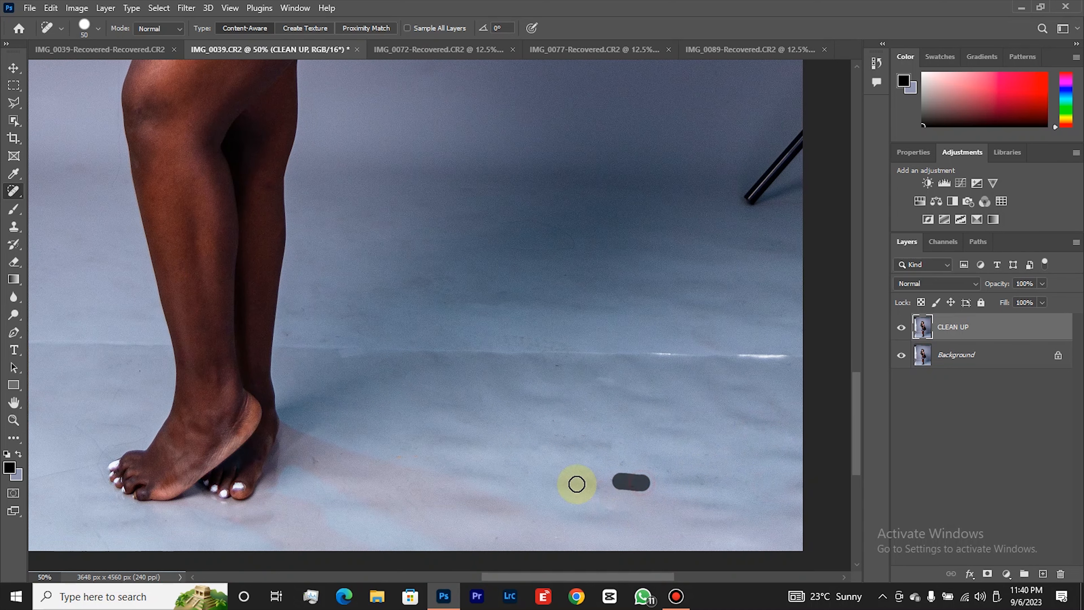
pyautogui.click(311, 459)
pyautogui.click(354, 441)
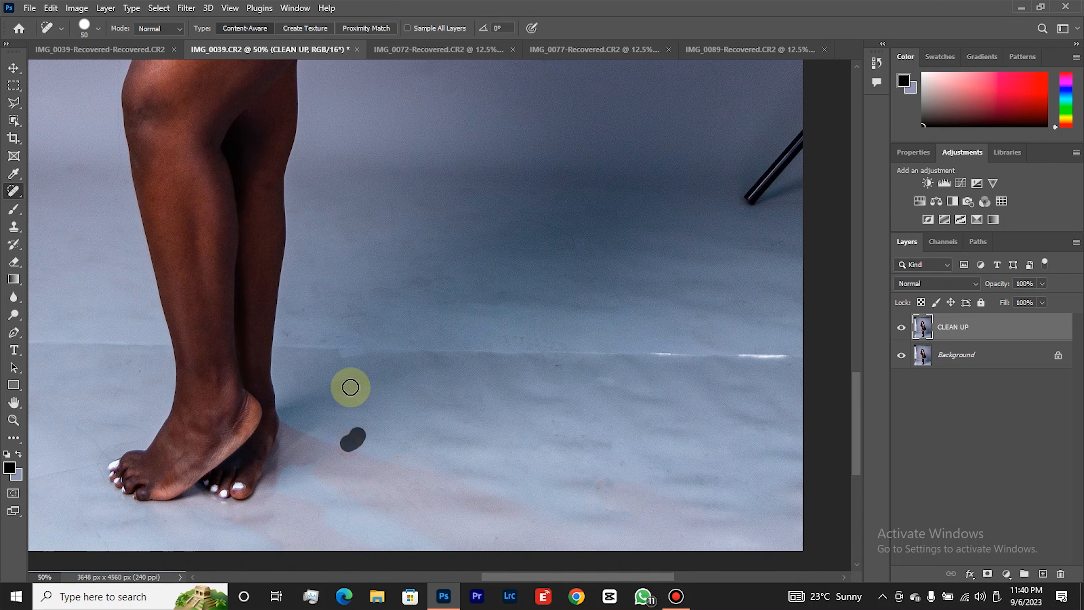
# Heal the small marks around the floor crease and on the floor behind the calves.
pyautogui.moveTo(329, 347); pyautogui.dragTo(337, 347)
pyautogui.click(296, 317)
pyautogui.click(435, 358)
pyautogui.click(607, 380)
pyautogui.click(527, 333)
pyautogui.moveTo(477, 298); pyautogui.dragTo(522, 297)
pyautogui.click(568, 308)
pyautogui.press('[')
pyautogui.moveTo(415, 286); pyautogui.dragTo(453, 284)
pyautogui.click(322, 287)
pyautogui.click(342, 222)
pyautogui.click(317, 244)
# Heal the darker floor smudges between the calves and the black stand leg, adjusting the brush size to each mark.
pyautogui.press(']')
pyautogui.press(']')
pyautogui.click(475, 193)
pyautogui.press('[')
pyautogui.press('[')
pyautogui.press('[')
pyautogui.moveTo(673, 278); pyautogui.dragTo(728, 284)
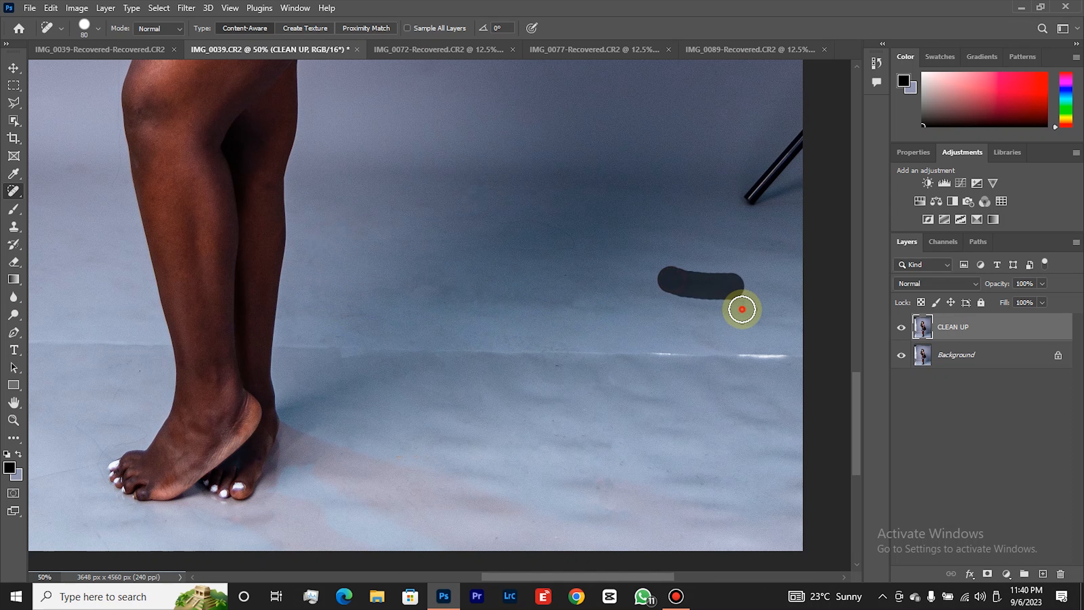
pyautogui.moveTo(728, 247)
pyautogui.mouseDown()
pyautogui.moveTo(776, 248)
pyautogui.moveTo(740, 248)
pyautogui.mouseUp()
# Heal the marks on the floor in front of the toes, adjusting the healing brush size as needed.
pyautogui.scroll(-1, 315, 386)
pyautogui.scroll(-1, 316, 386)
pyautogui.press(']')
pyautogui.moveTo(57, 442)
pyautogui.mouseDown()
pyautogui.moveTo(88, 434)
pyautogui.moveTo(101, 407)
pyautogui.moveTo(141, 398)
pyautogui.moveTo(108, 381)
pyautogui.mouseUp()
pyautogui.press('[')
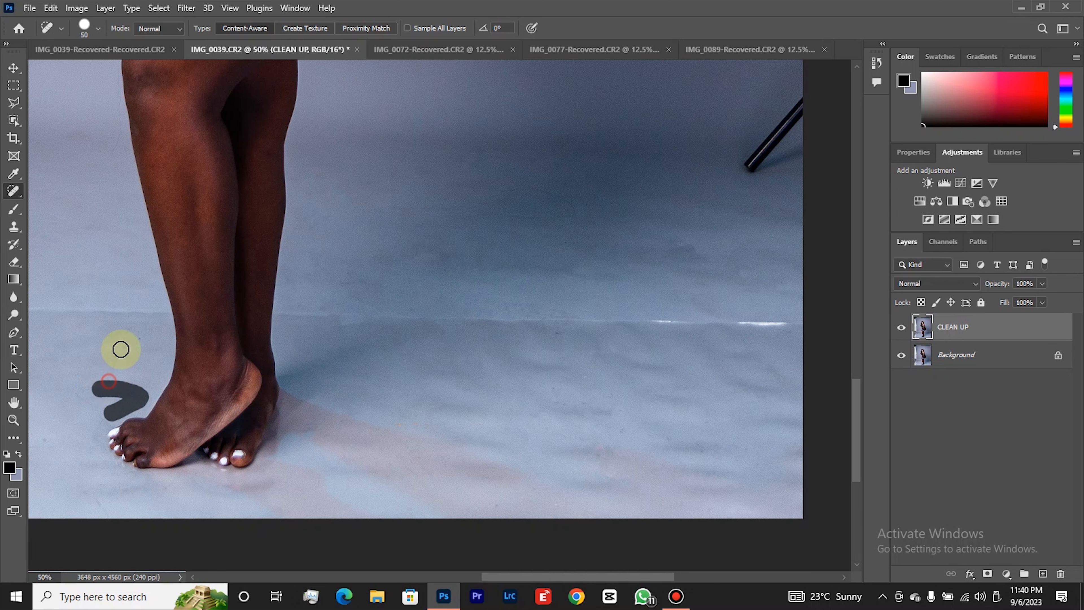
pyautogui.press(']')
# Heal the stains on the floor on the curtain side, including the dark mark at the photo's edge.
pyautogui.moveTo(563, 574); pyautogui.dragTo(459, 573)
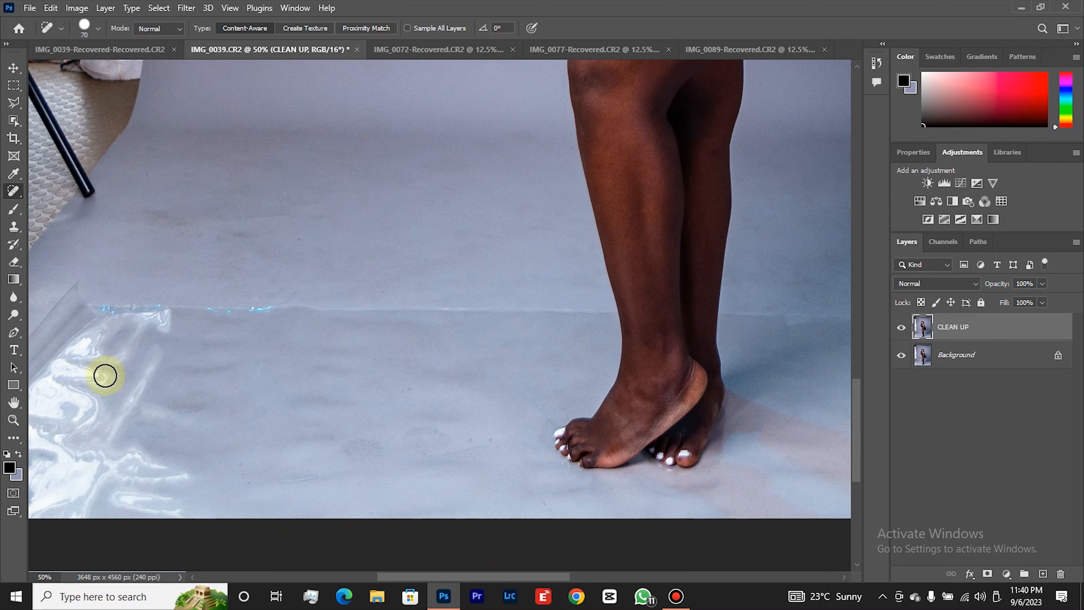
pyautogui.moveTo(551, 574); pyautogui.dragTo(518, 574)
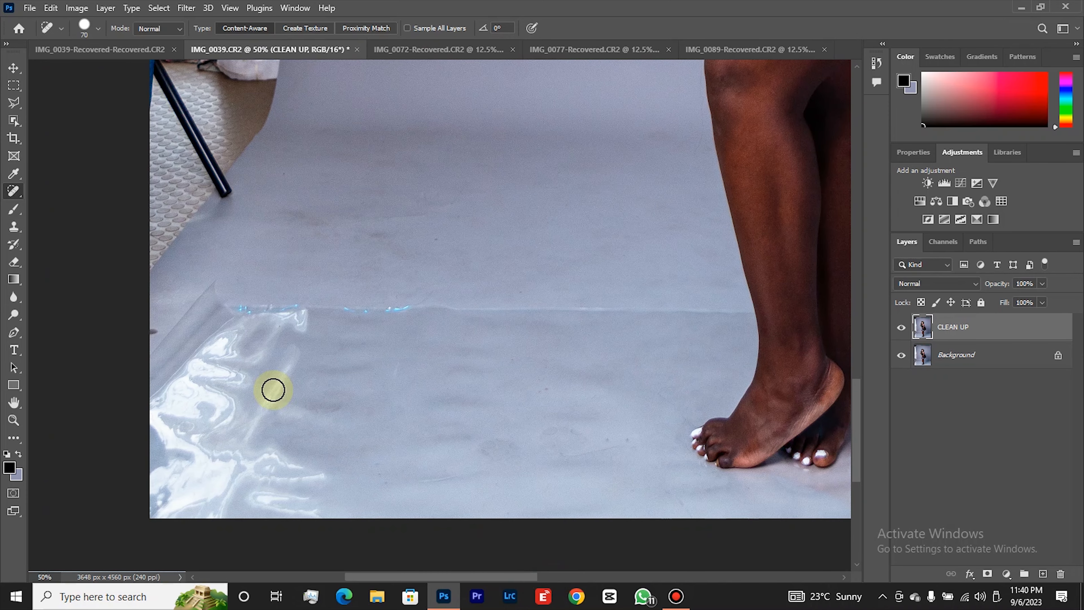
pyautogui.click(153, 329)
pyautogui.press('[')
pyautogui.press(']')
pyautogui.press(']')
pyautogui.moveTo(385, 235); pyautogui.dragTo(315, 241)
pyautogui.moveTo(320, 218); pyautogui.dragTo(287, 217)
pyautogui.press('[')
pyautogui.press('[')
pyautogui.press('[')
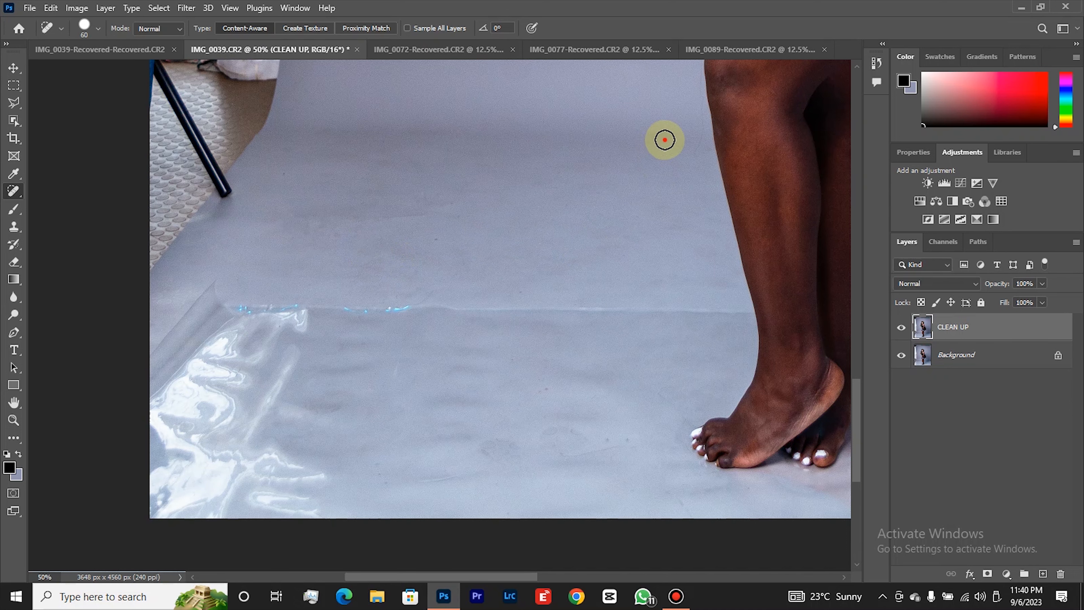
pyautogui.click(665, 139)
# Heal the blemishes where the backdrop curves into the floor and on the backdrop between the curtain and the skirt.
pyautogui.scroll(3, 484, 266)
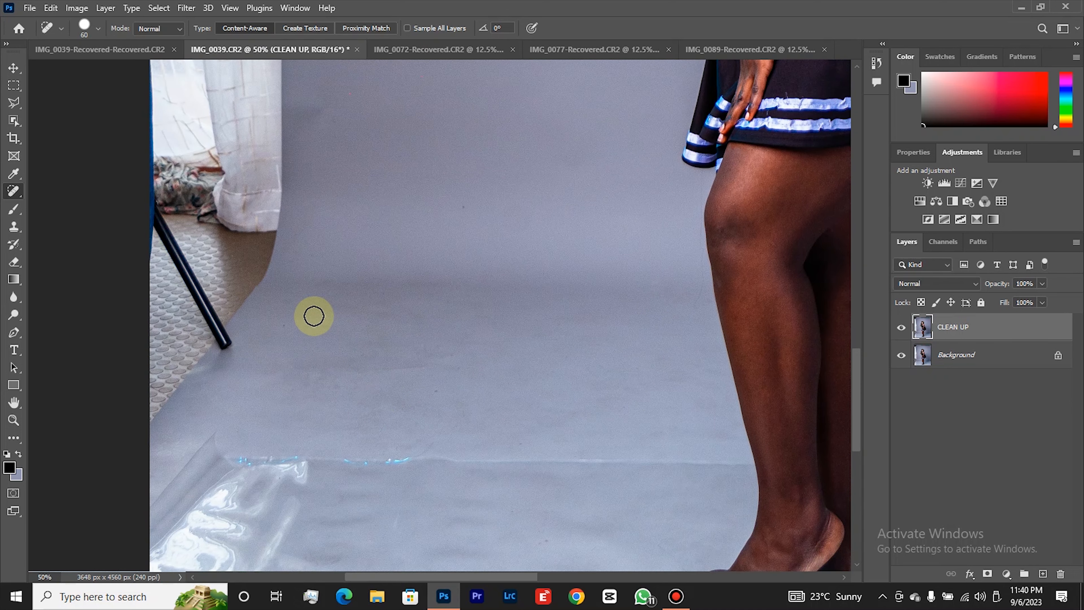
pyautogui.moveTo(282, 327); pyautogui.dragTo(293, 285)
pyautogui.press(']')
pyautogui.click(305, 250)
pyautogui.moveTo(447, 209); pyautogui.dragTo(468, 208)
pyautogui.scroll(4, 496, 257)
pyautogui.press(']')
pyautogui.press(']')
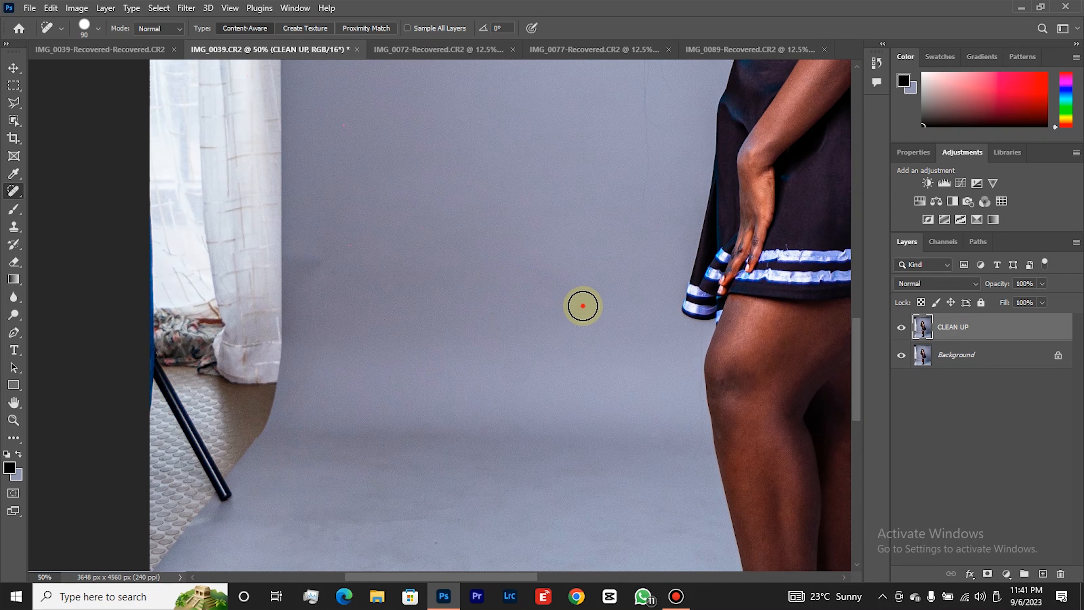
pyautogui.moveTo(584, 306); pyautogui.dragTo(562, 303)
# Heal the dark patch on the backdrop next to the curtain with a larger brush, and fit the whole photo on screen.
pyautogui.press(']')
pyautogui.press(']')
pyautogui.scroll(1, 312, 300)
pyautogui.moveTo(312, 301); pyautogui.dragTo(313, 320)
pyautogui.press('[')
pyautogui.press('[')
pyautogui.press('[')
pyautogui.press('[')
pyautogui.press(']')
pyautogui.scroll(4, 382, 305)
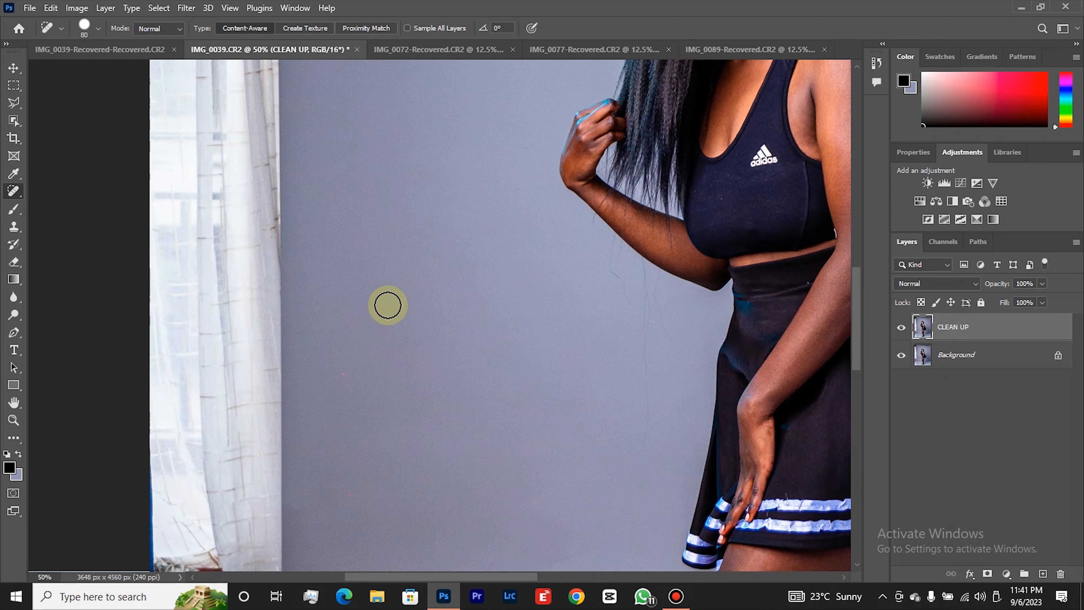
pyautogui.press('z')
pyautogui.rightClick(394, 303)
pyautogui.click(421, 323)
pyautogui.rightClick(430, 321)
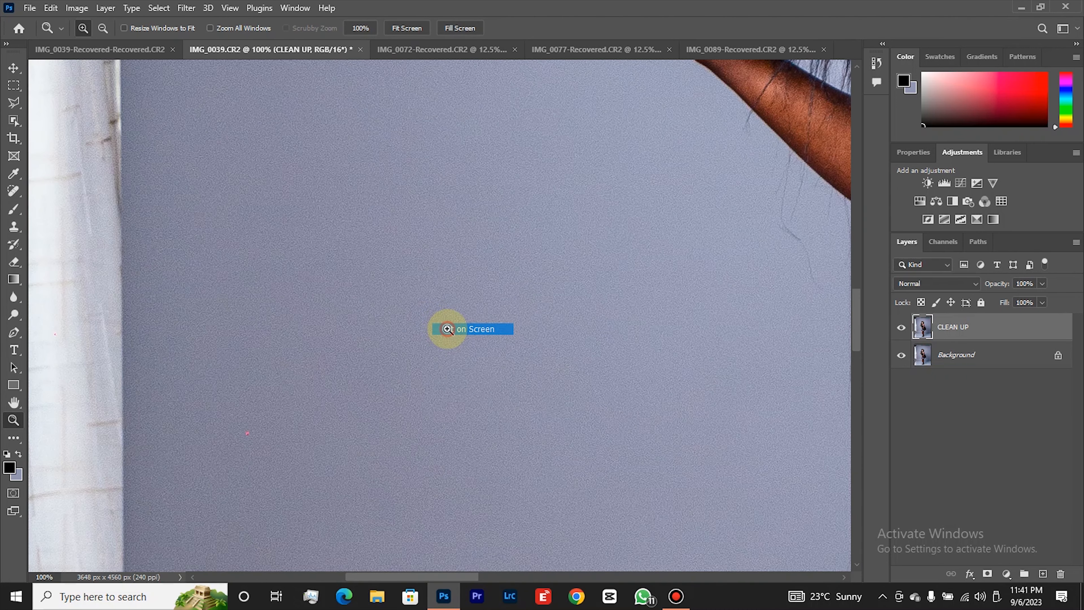
pyautogui.click(448, 329)
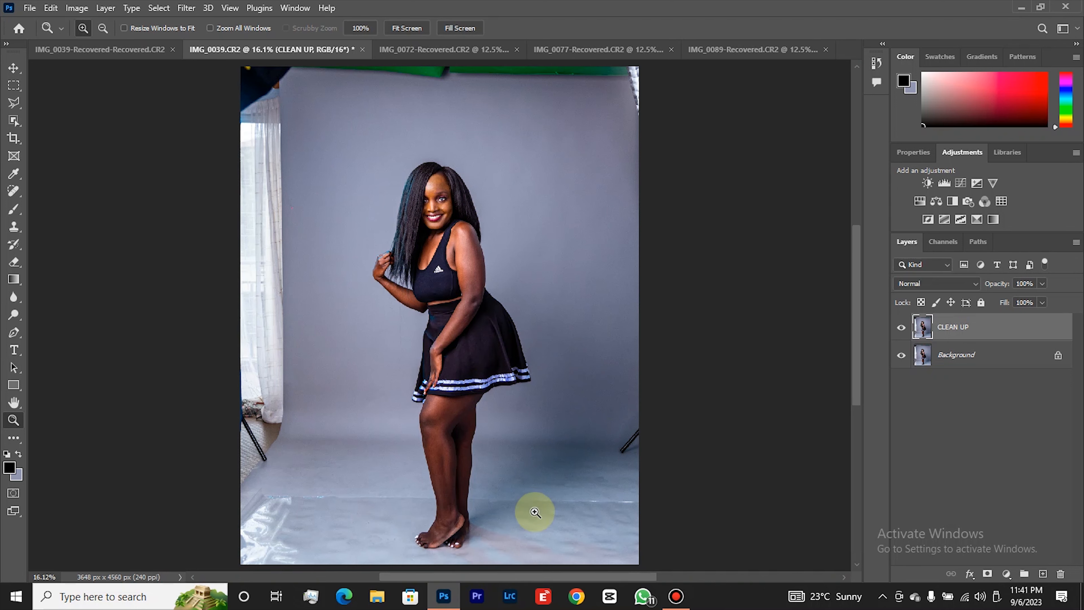
# Select the woman on the CLEAN UP layer automatically with the Object Selection tool's Select Subject command.
pyautogui.click(551, 536)
pyautogui.click(555, 528)
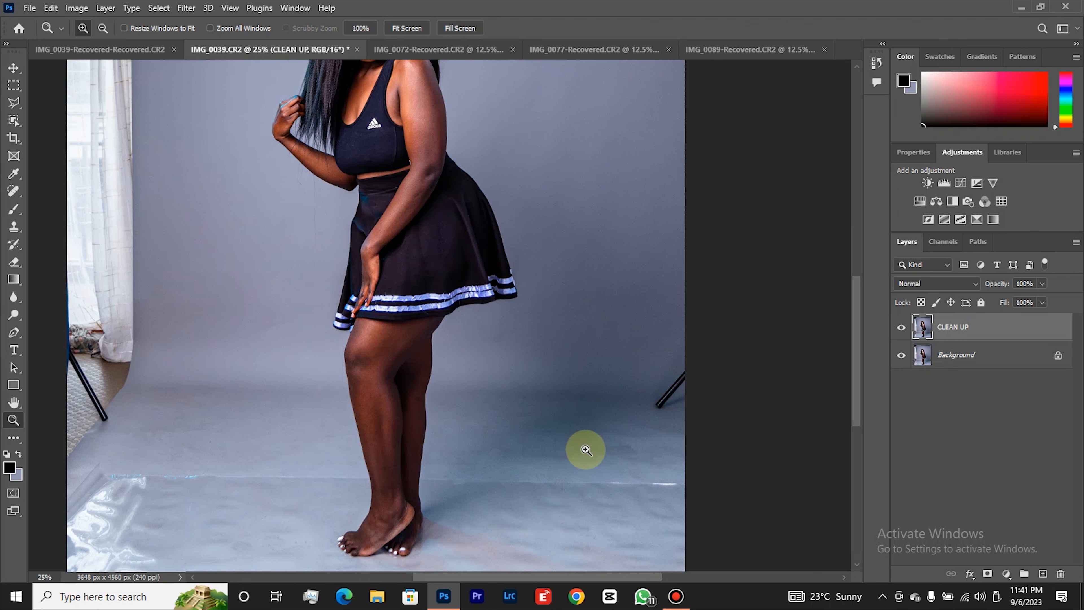
pyautogui.rightClick(595, 437)
pyautogui.click(632, 510)
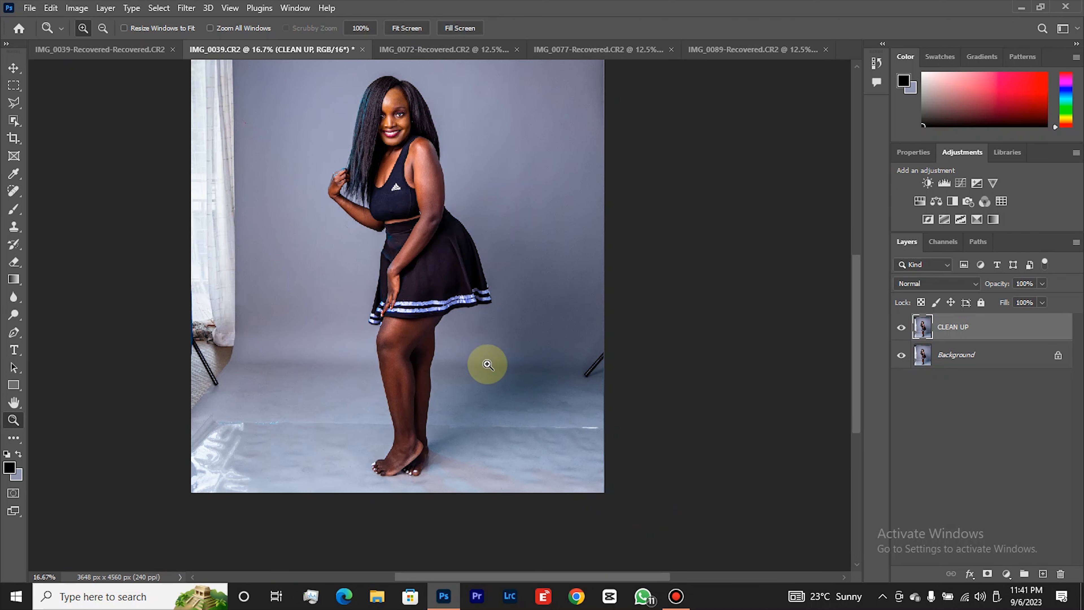
pyautogui.rightClick(508, 351)
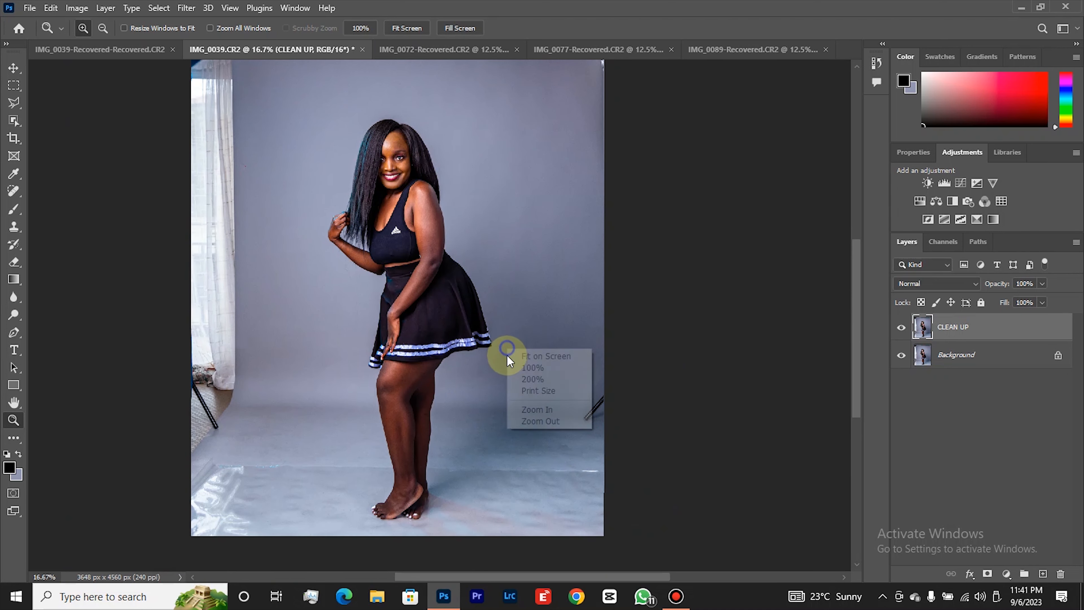
pyautogui.click(539, 421)
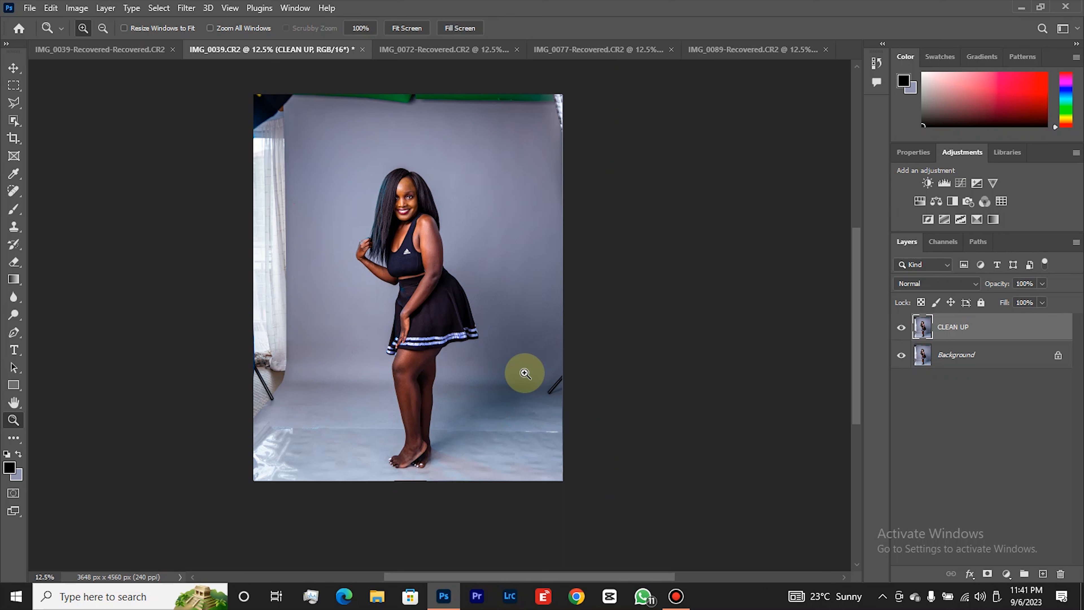
pyautogui.click(13, 121)
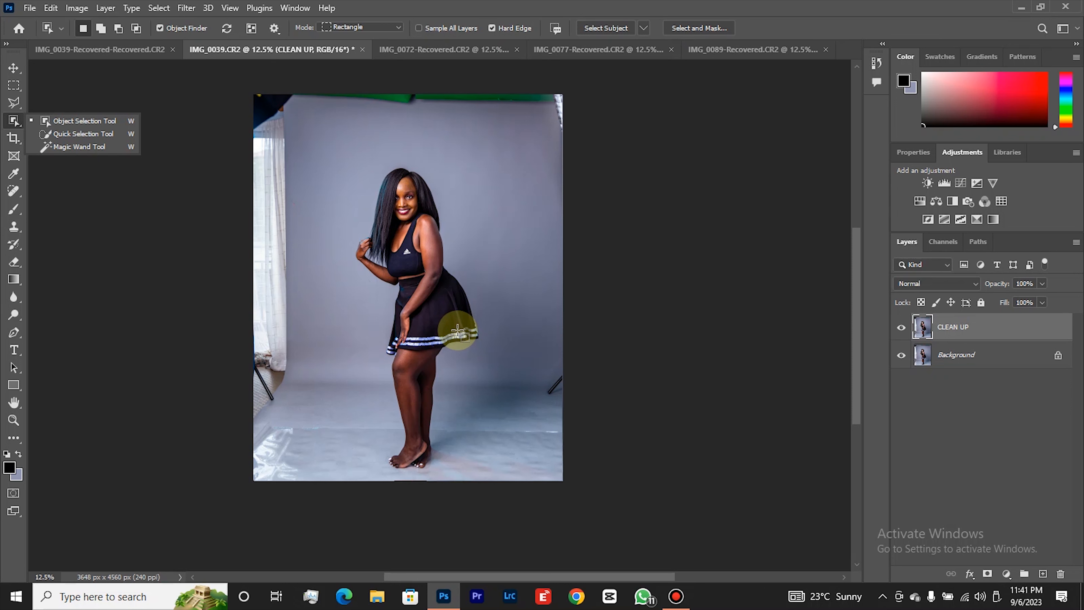
pyautogui.click(592, 35)
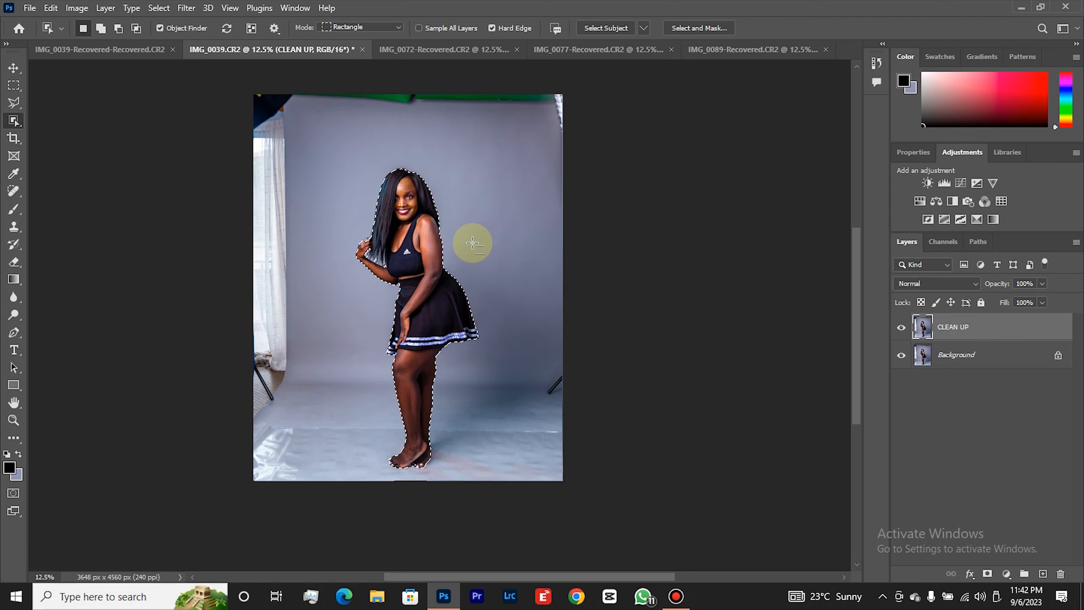
# Examine the selection edge up close around the hair, raised hand, arm and skirt.
pyautogui.press('z')
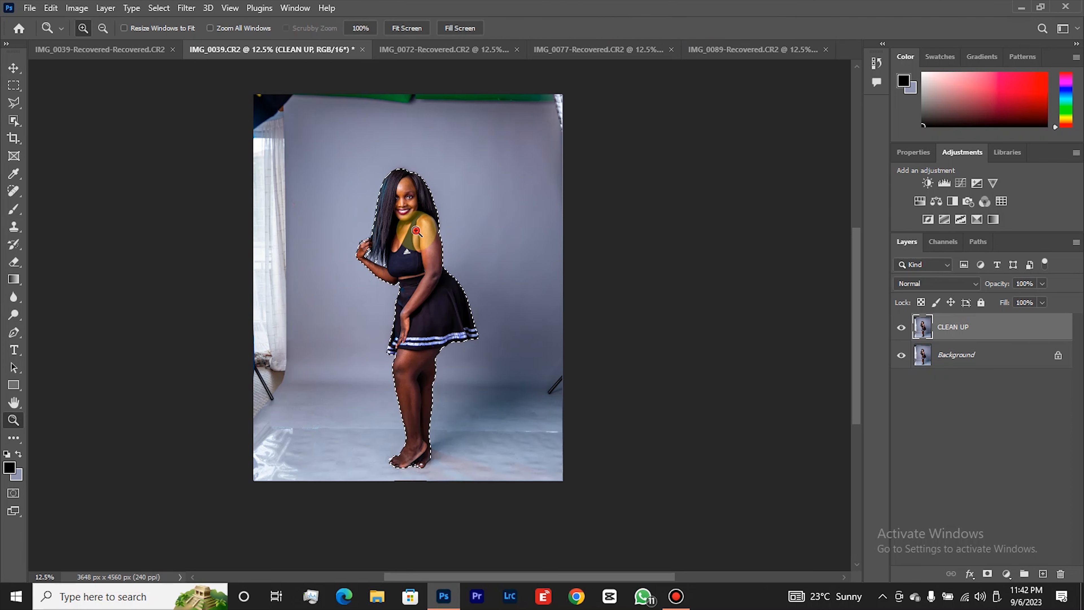
pyautogui.click(421, 233)
pyautogui.click(408, 233)
pyautogui.click(385, 242)
pyautogui.click(386, 241)
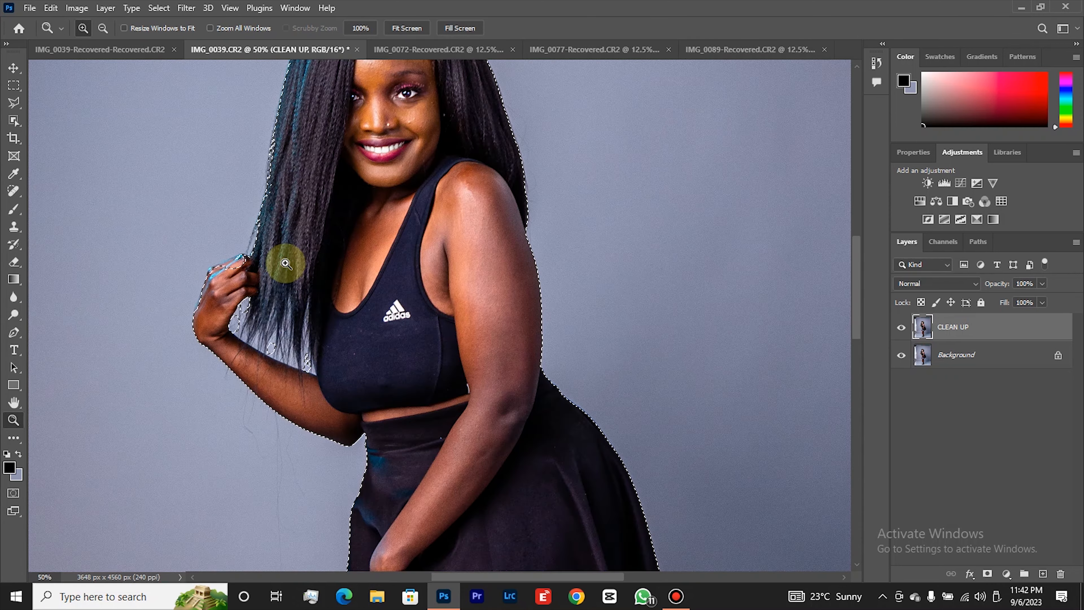
pyautogui.click(283, 259)
pyautogui.scroll(-5, 535, 312)
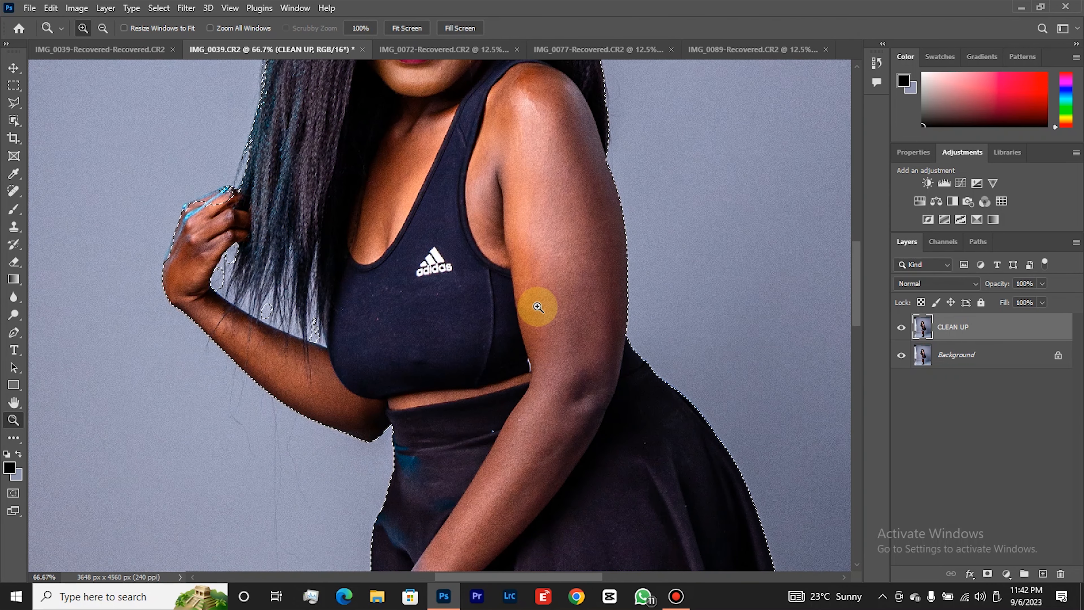
pyautogui.rightClick(312, 266)
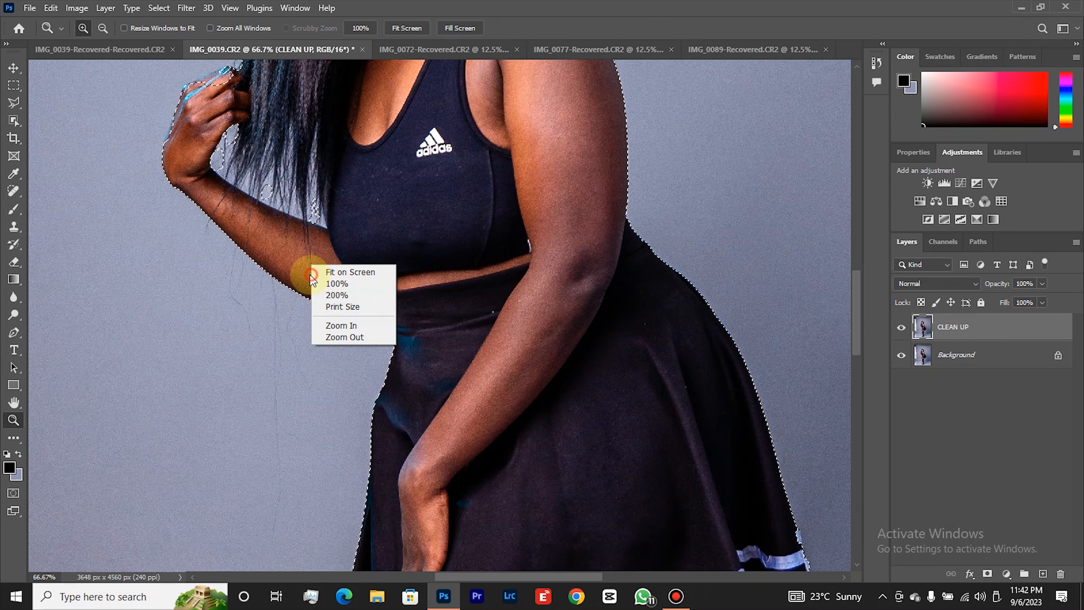
pyautogui.click(223, 188)
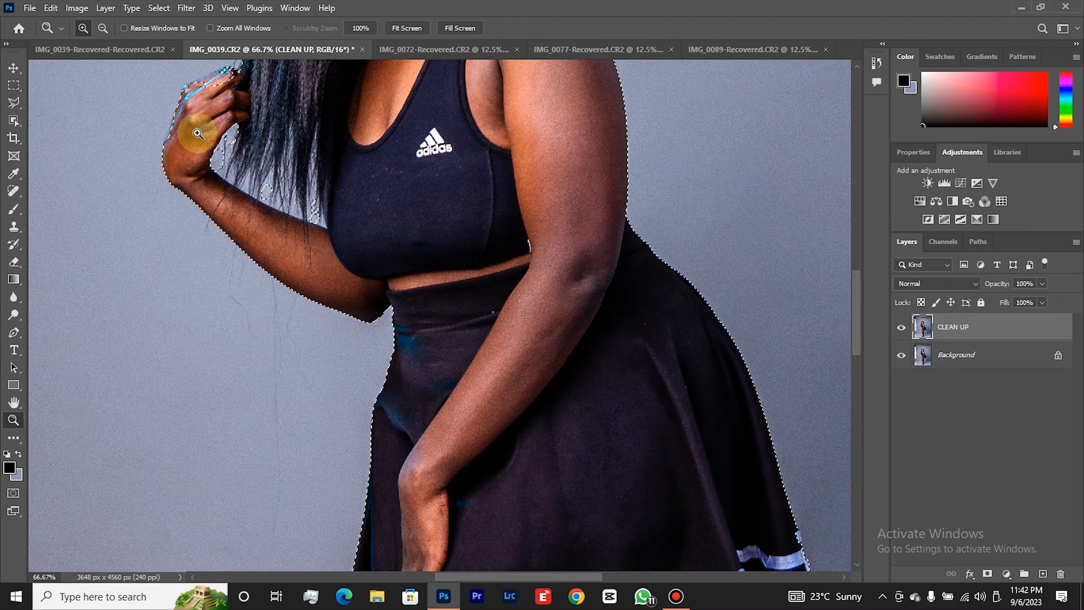
pyautogui.scroll(3, 181, 184)
pyautogui.doubleClick(171, 230)
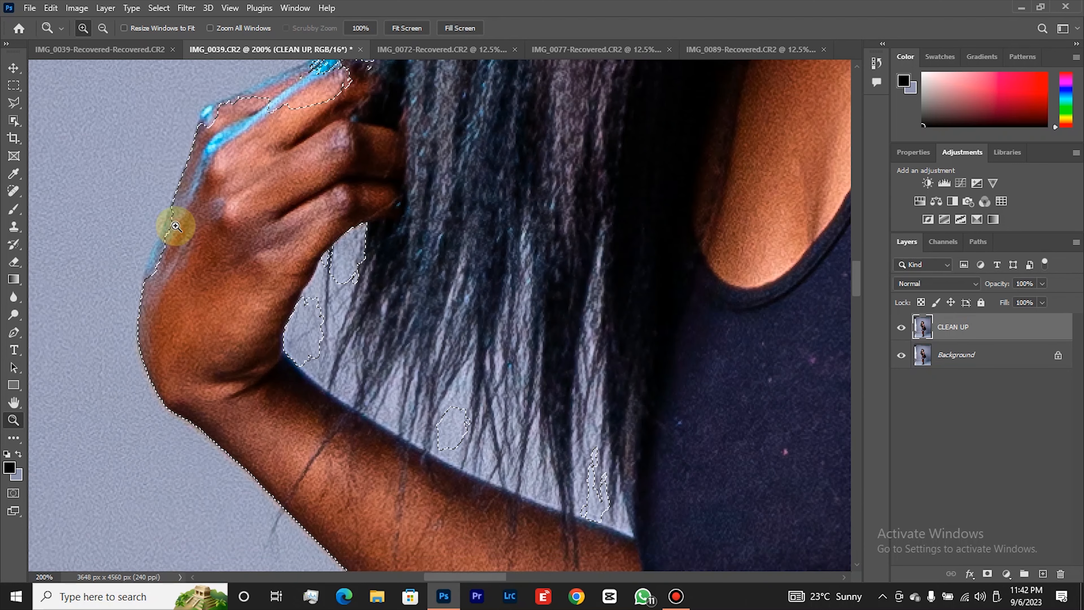
# Add the missed edge along the back of the raised hand to the selection with the Polygonal Lasso.
pyautogui.press('l')
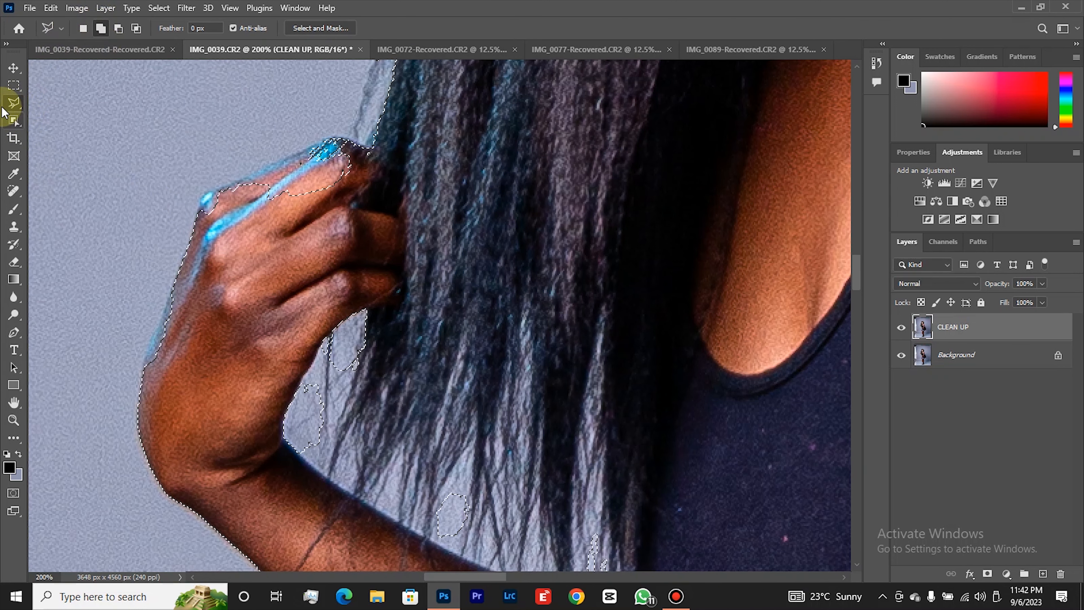
pyautogui.rightClick(13, 103)
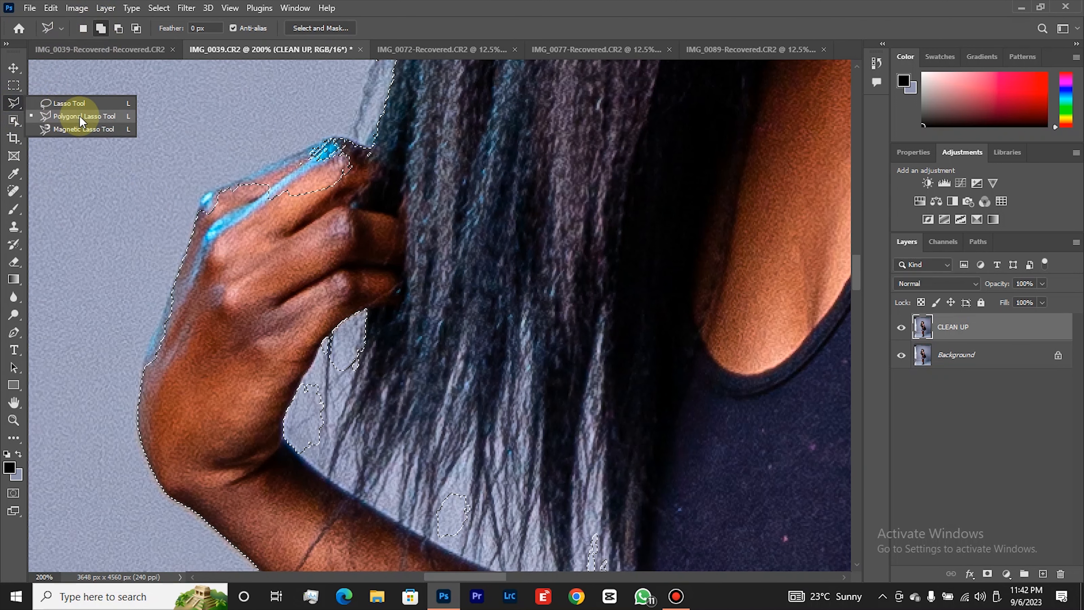
pyautogui.click(102, 30)
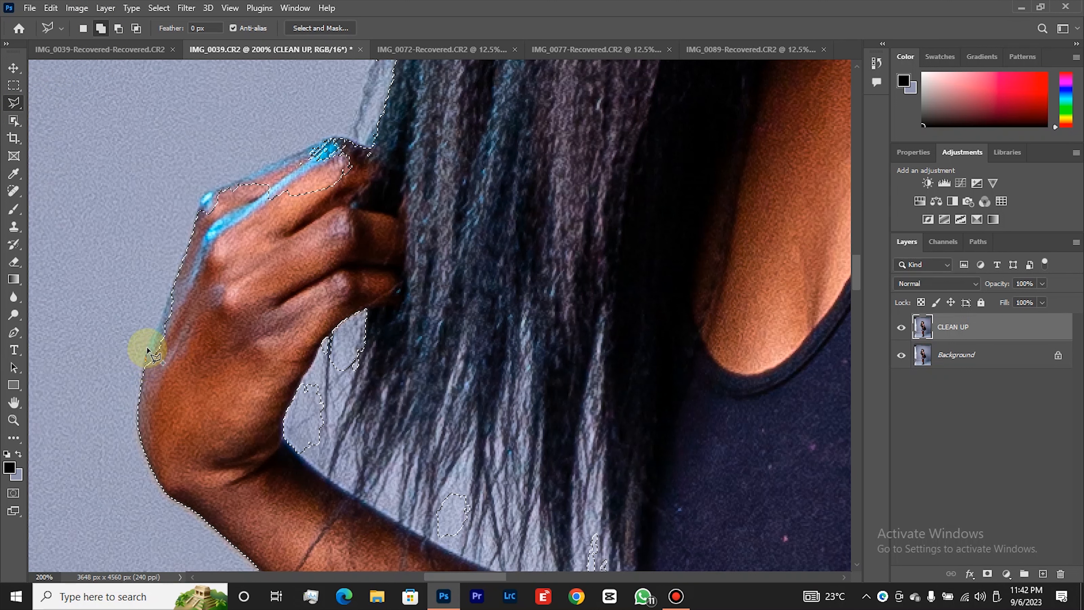
pyautogui.click(146, 358)
pyautogui.click(175, 283)
pyautogui.click(187, 323)
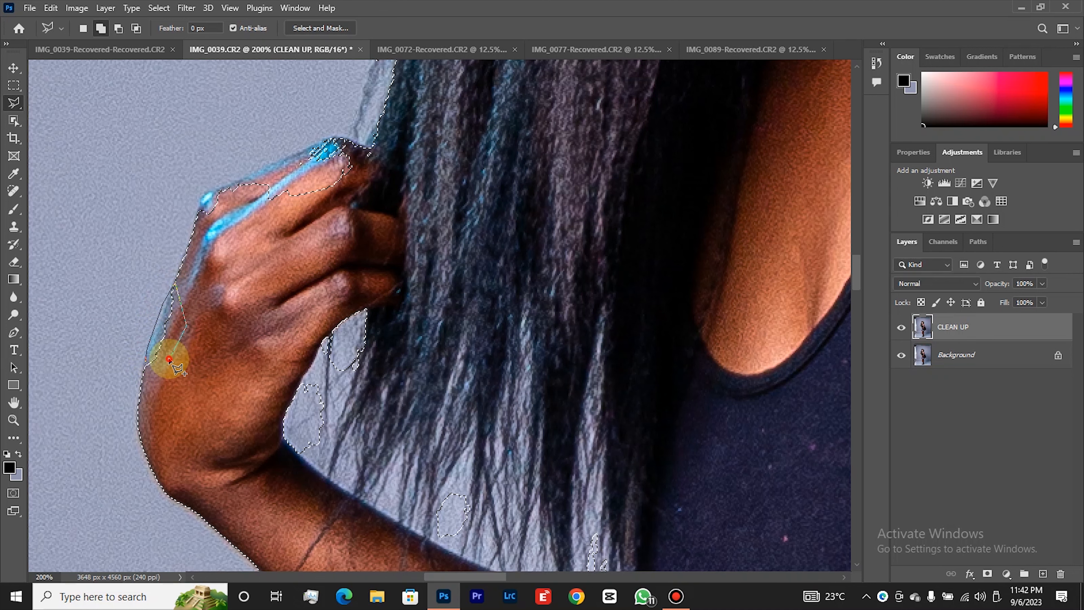
# Add the unselected area along the blue-lit upper finger and knuckles of the raised hand to the selection.
pyautogui.scroll(3, 182, 290)
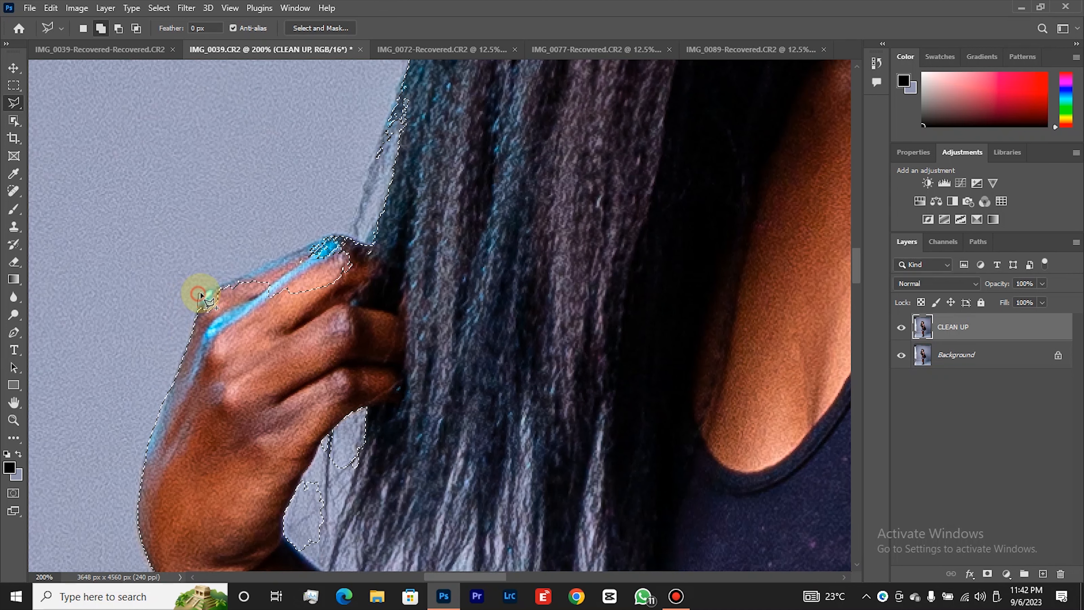
pyautogui.click(252, 264)
pyautogui.click(323, 235)
pyautogui.click(345, 237)
pyautogui.click(365, 243)
pyautogui.click(362, 263)
pyautogui.click(317, 300)
pyautogui.click(229, 316)
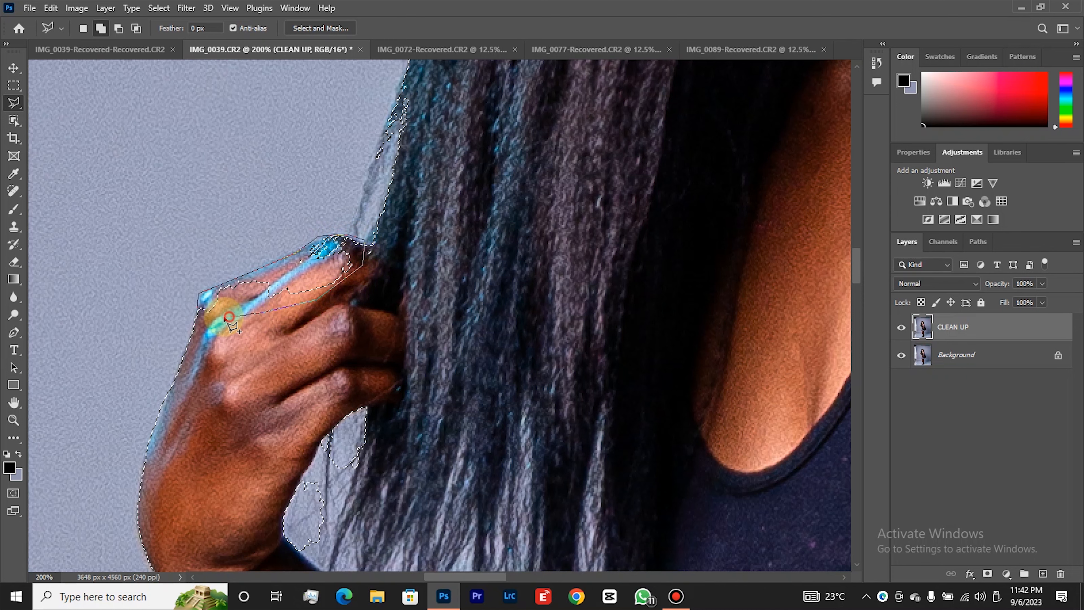
pyautogui.doubleClick(224, 317)
# Add the stray hair strands just above the raised hand to the selection.
pyautogui.scroll(-2, 350, 301)
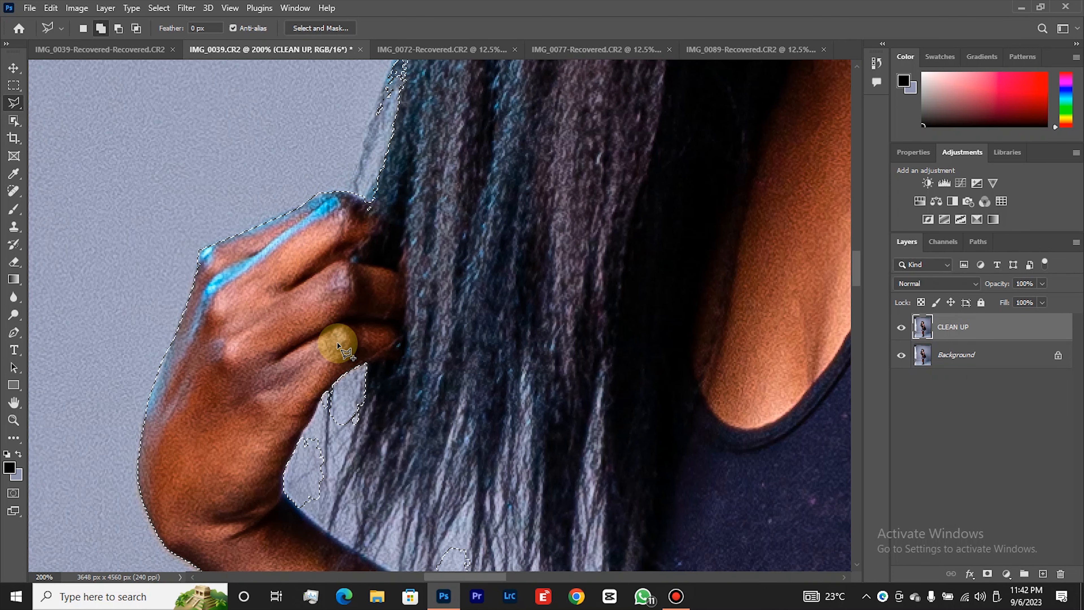
pyautogui.click(360, 354)
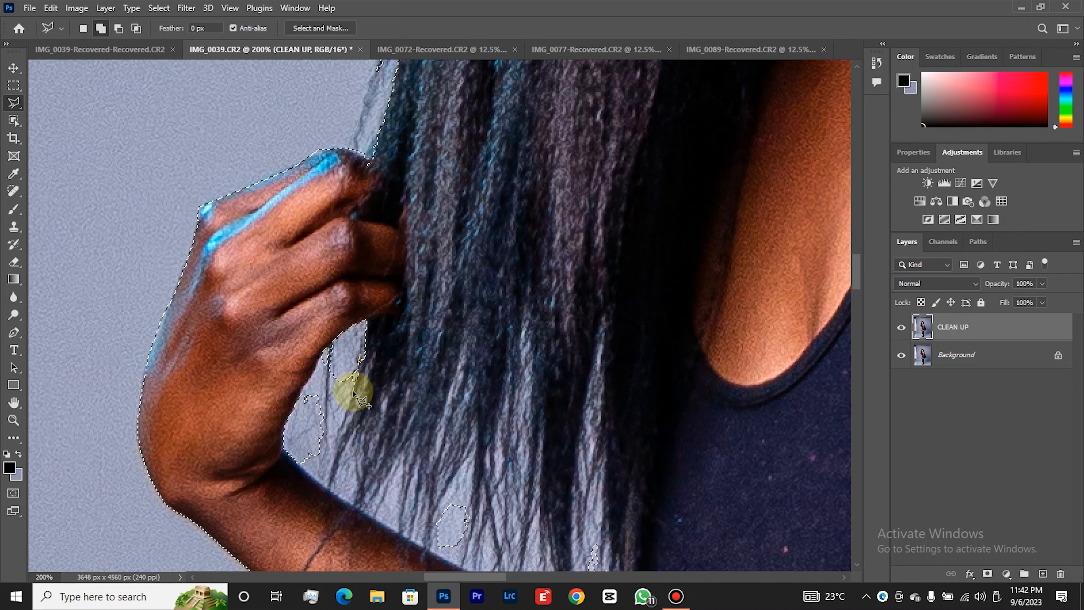
pyautogui.doubleClick(351, 385)
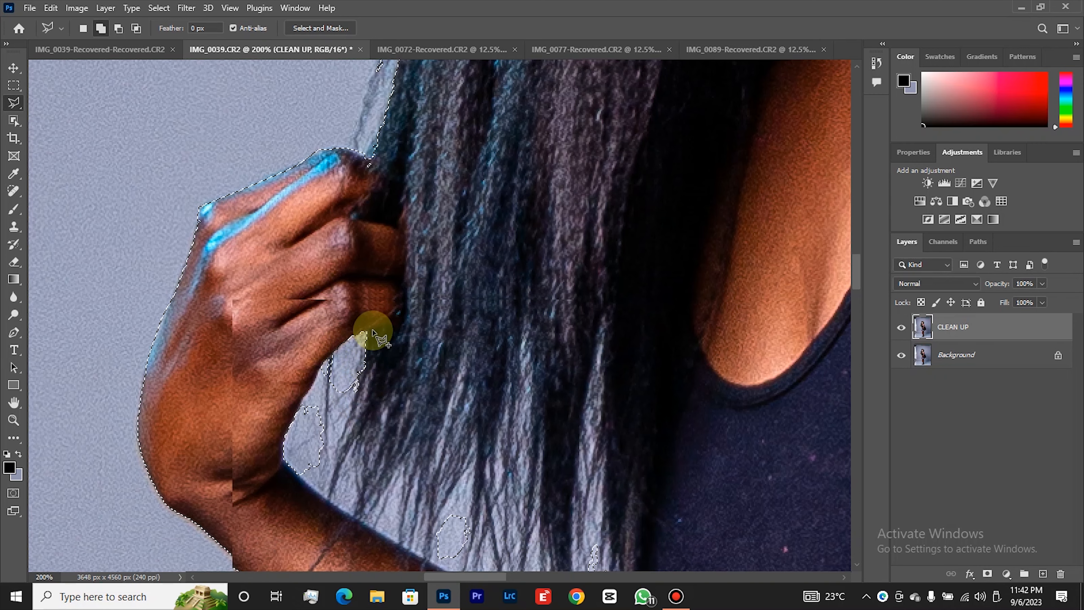
pyautogui.scroll(3, 375, 325)
pyautogui.scroll(1, 385, 272)
pyautogui.click(401, 152)
pyautogui.click(354, 292)
pyautogui.click(373, 263)
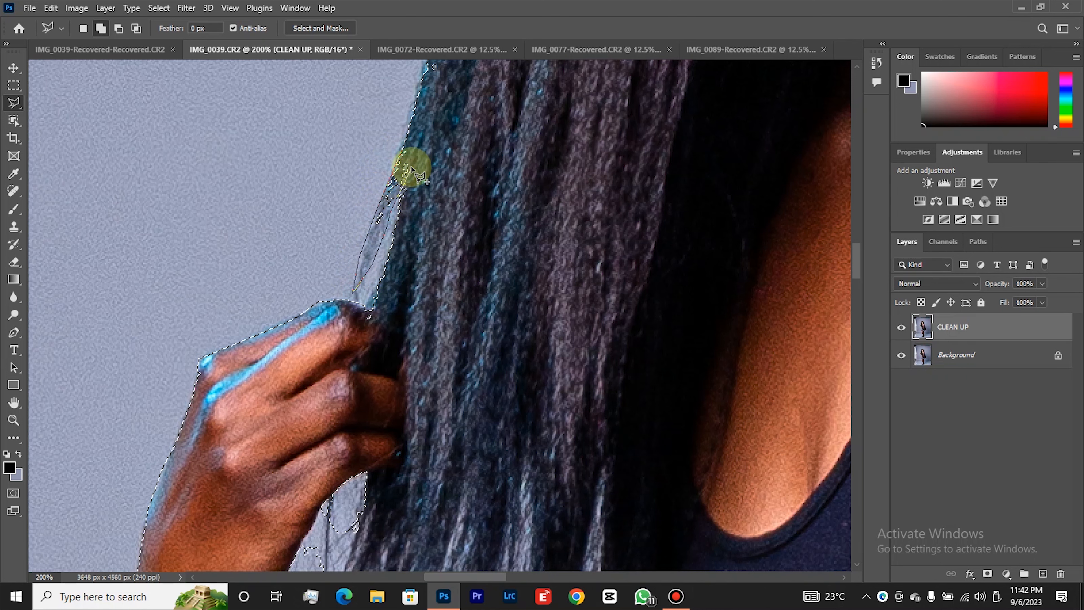
pyautogui.doubleClick(427, 139)
# Subtract the backdrop gap enclosed by the palm, wrist and hanging hair from the selection with the Polygonal Lasso.
pyautogui.scroll(-4, 423, 242)
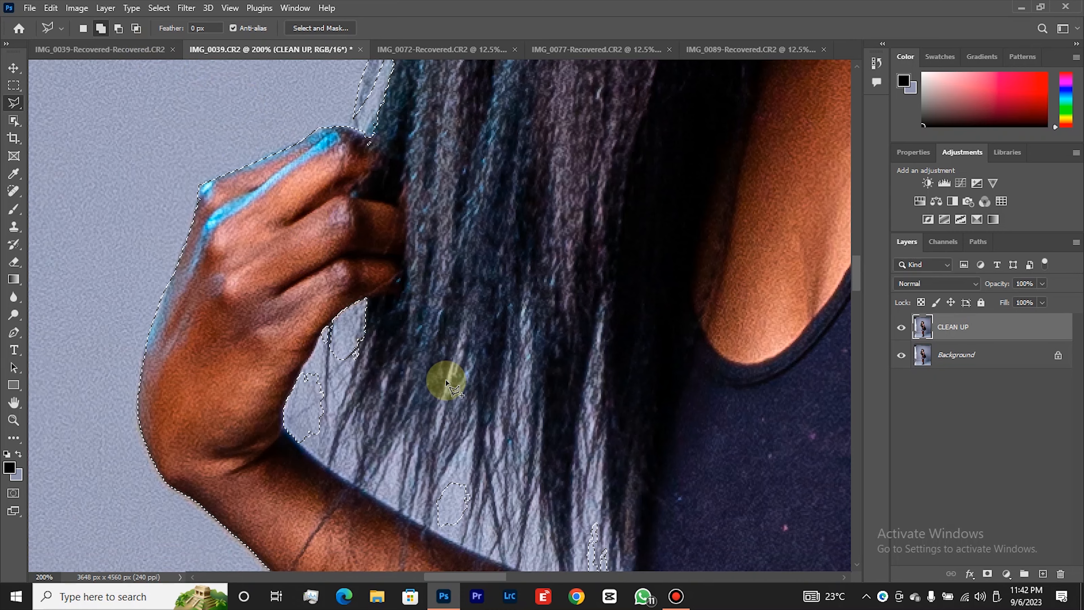
pyautogui.scroll(-2, 440, 405)
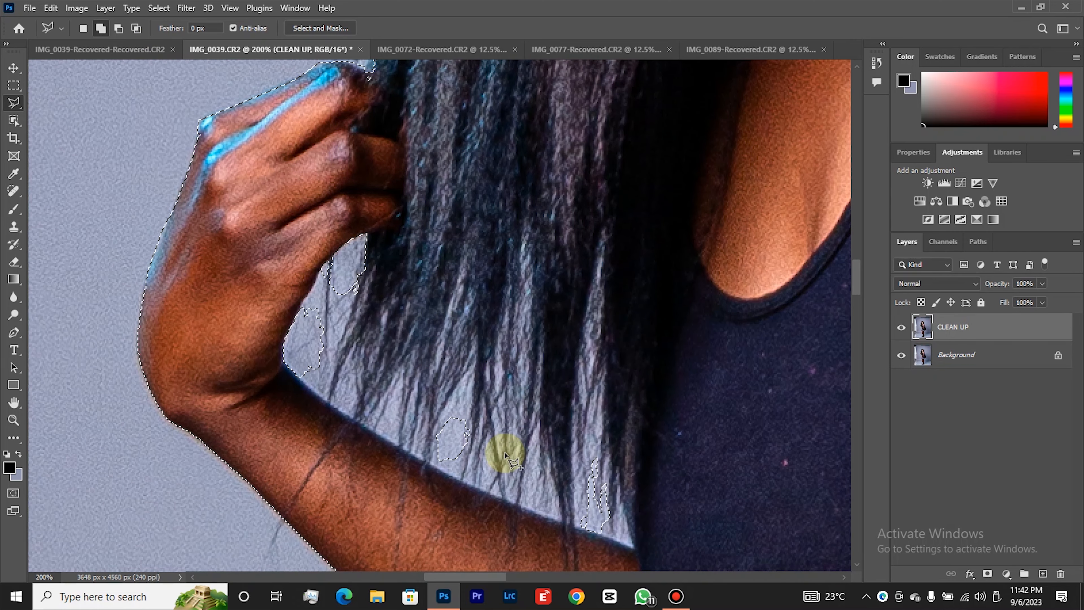
pyautogui.click(119, 27)
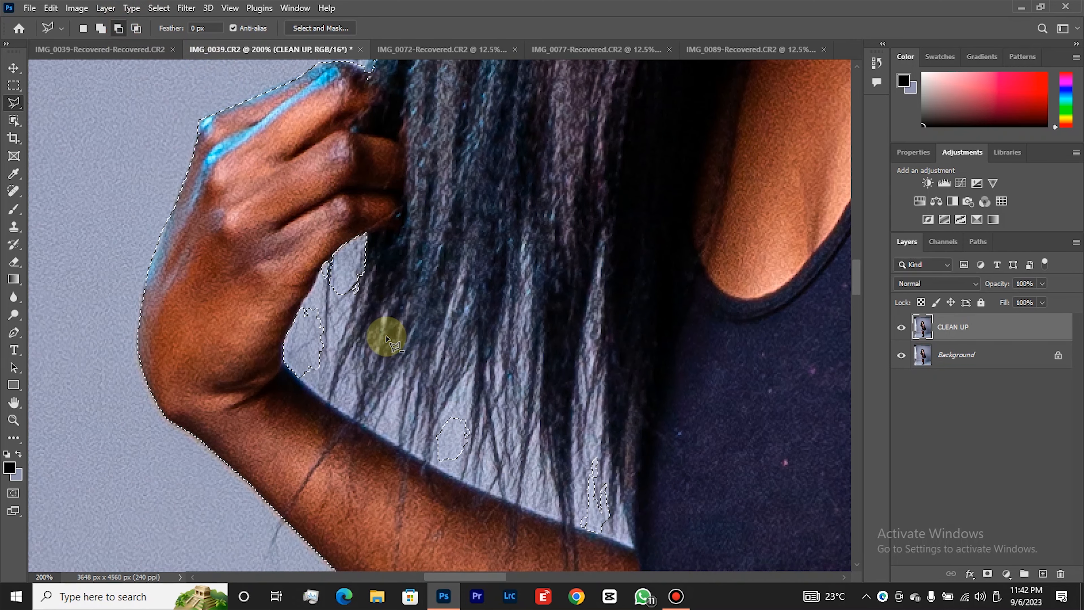
pyautogui.click(321, 268)
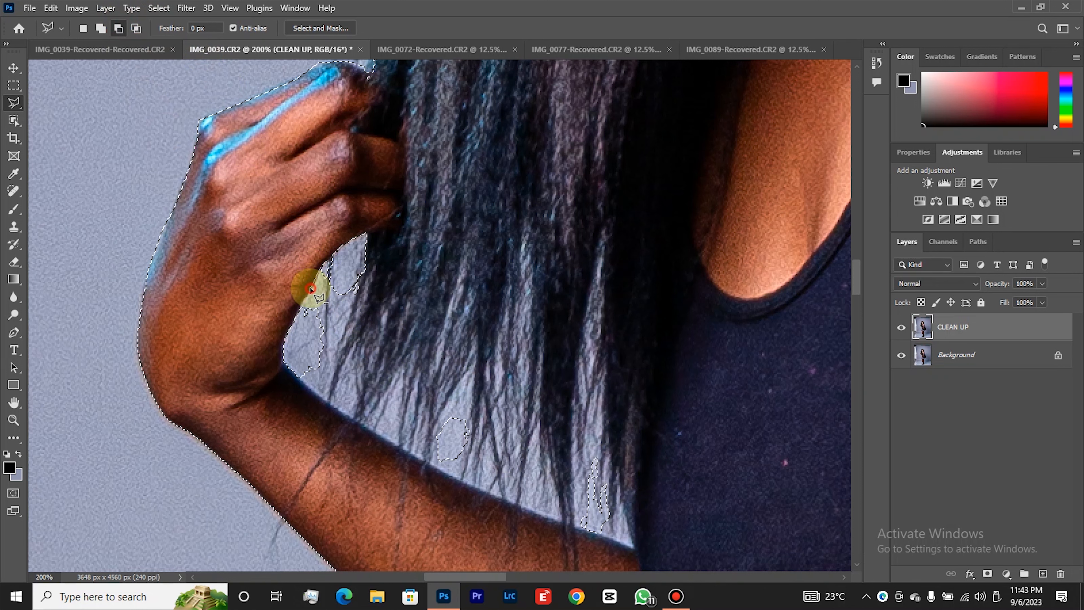
pyautogui.click(305, 301)
pyautogui.click(286, 359)
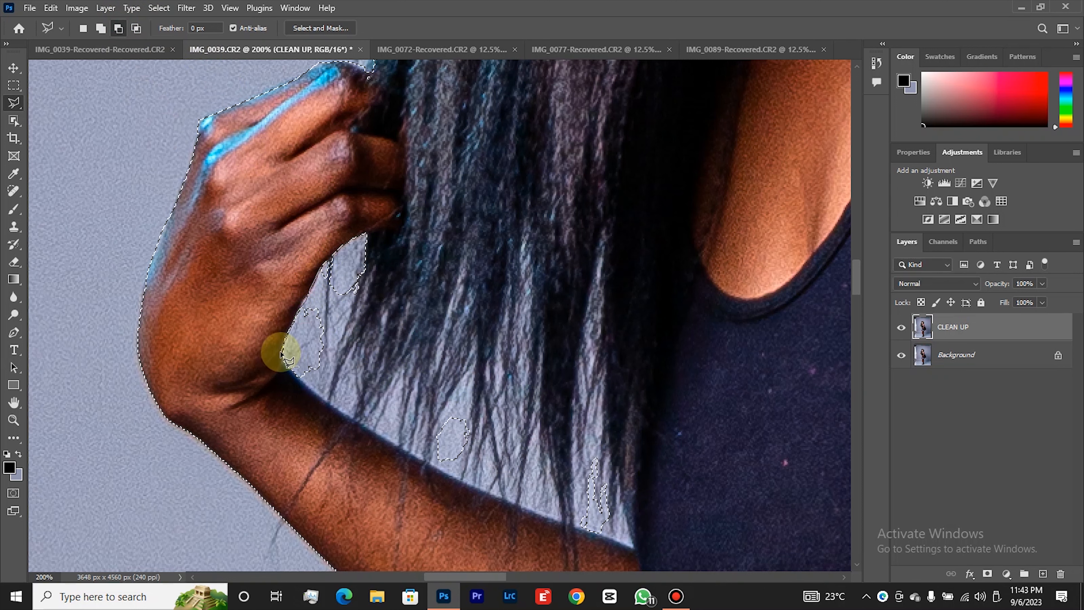
pyautogui.click(283, 363)
pyautogui.click(323, 400)
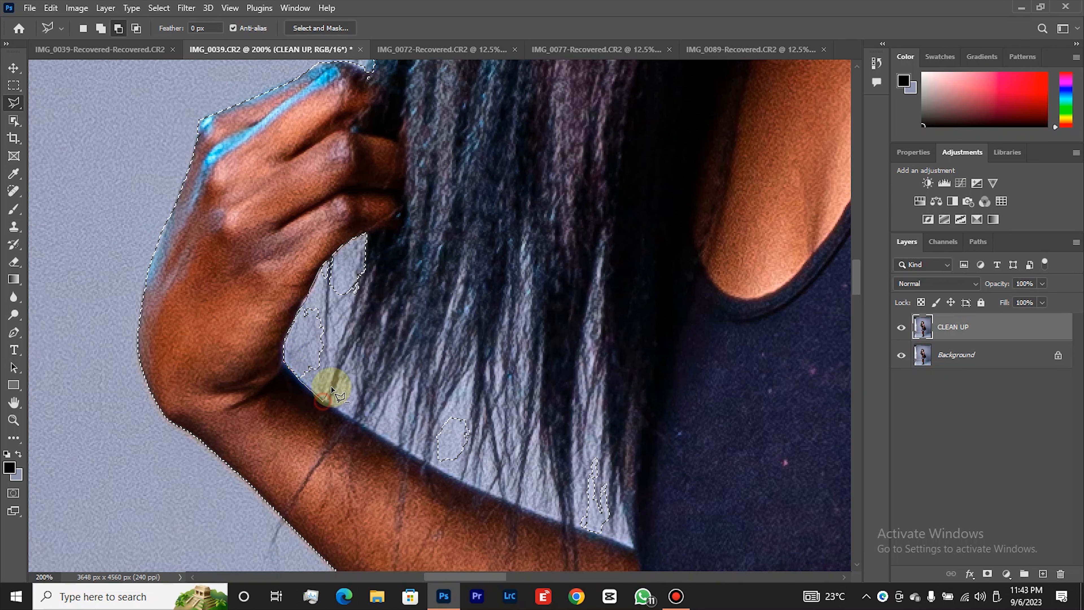
pyautogui.click(335, 373)
pyautogui.click(341, 343)
pyautogui.click(348, 325)
pyautogui.click(359, 303)
pyautogui.click(367, 281)
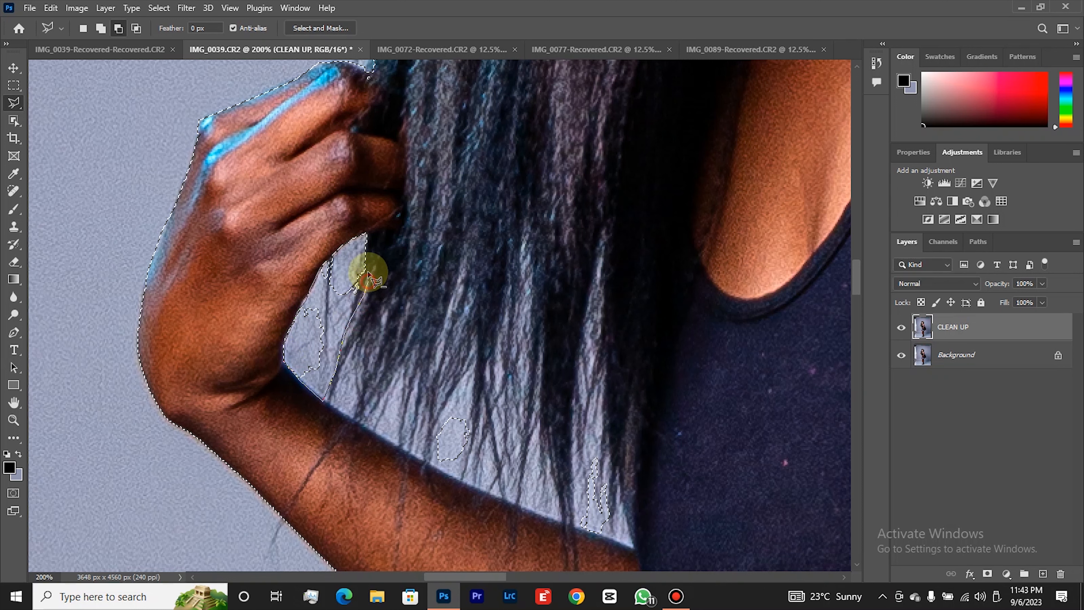
pyautogui.click(368, 250)
pyautogui.click(347, 238)
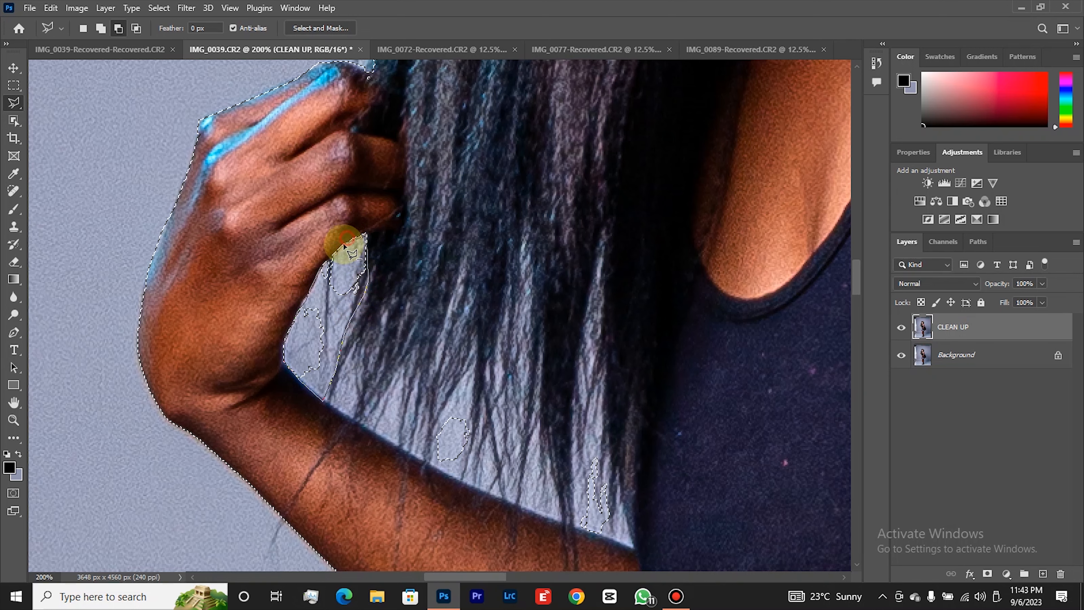
pyautogui.click(344, 245)
# Subtract the narrow sliver of backdrop between the hair strands and the forearm near the wrist from the selection.
pyautogui.scroll(-2, 384, 345)
pyautogui.click(342, 310)
pyautogui.click(356, 285)
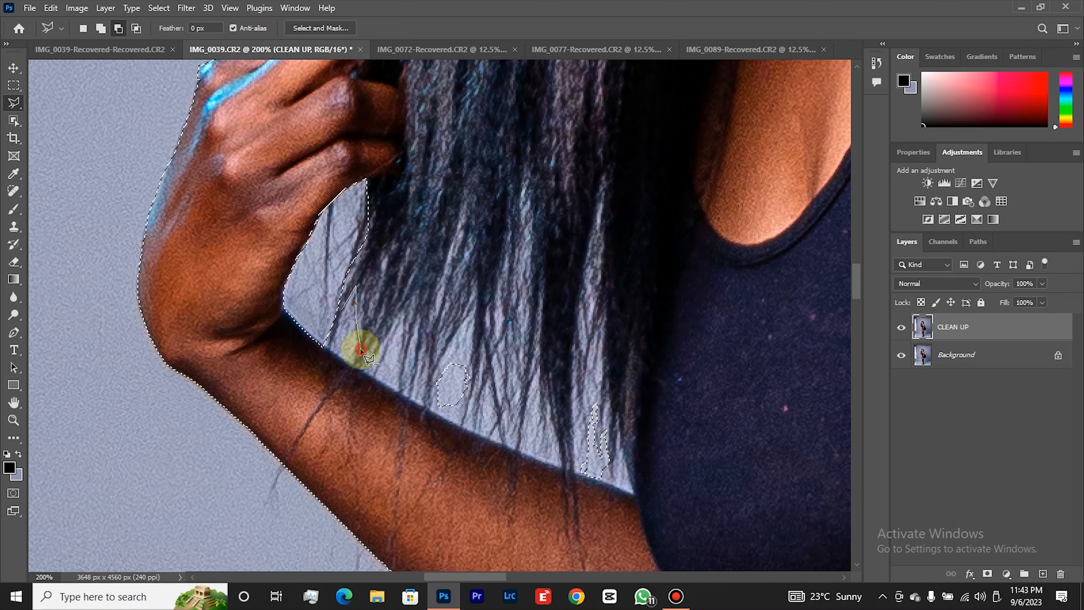
pyautogui.click(357, 367)
pyautogui.click(330, 354)
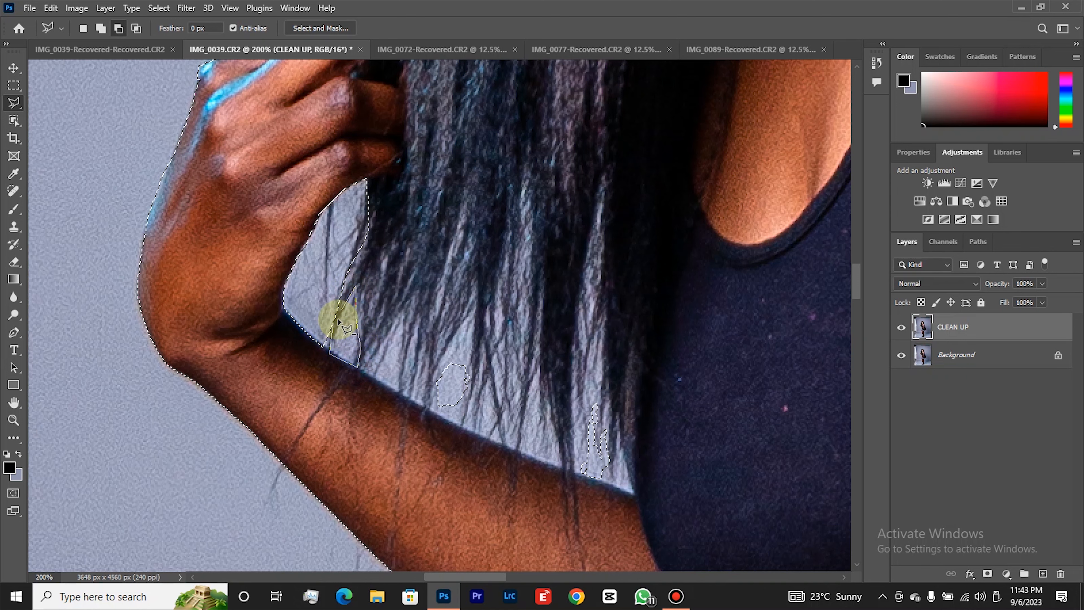
pyautogui.click(339, 318)
pyautogui.click(360, 365)
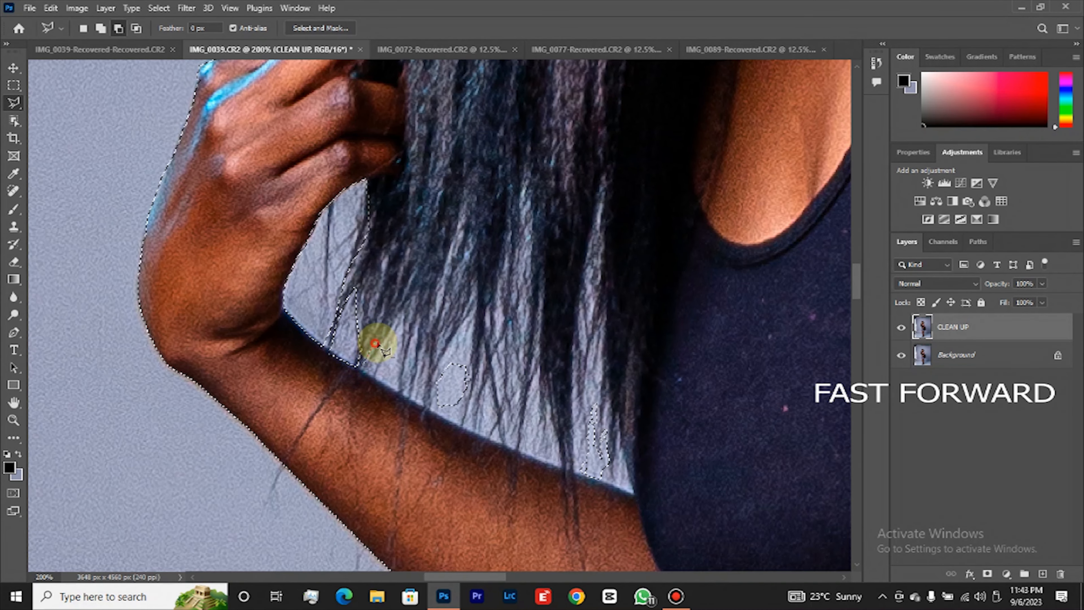
# Subtract the two wider backdrop gaps between the hair tips and the forearm, just beyond the wrist, from the selection.
pyautogui.click(403, 318)
pyautogui.click(398, 390)
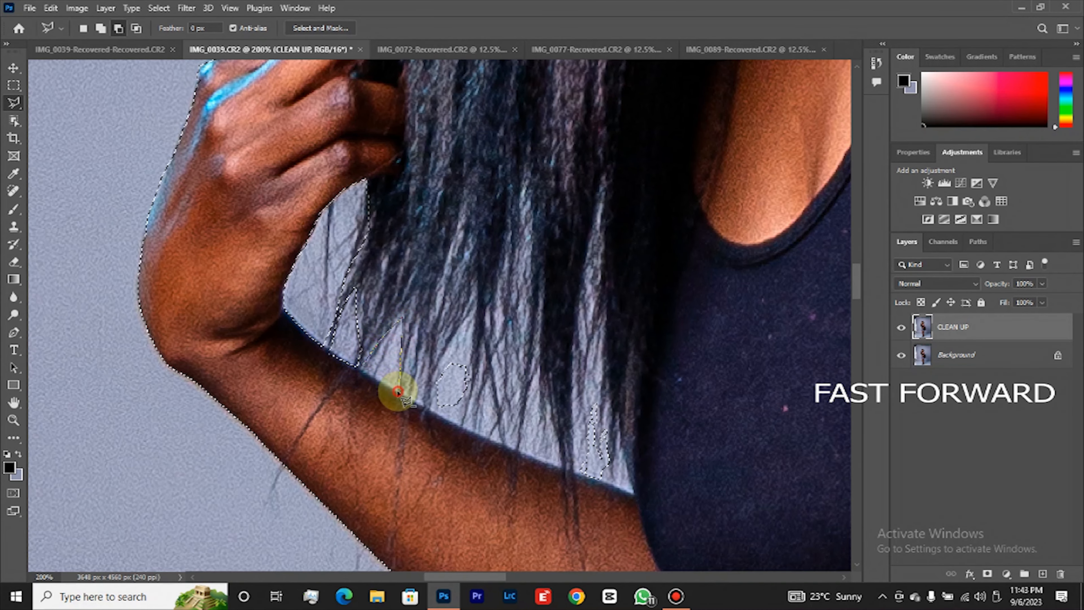
pyautogui.click(359, 368)
pyautogui.click(437, 366)
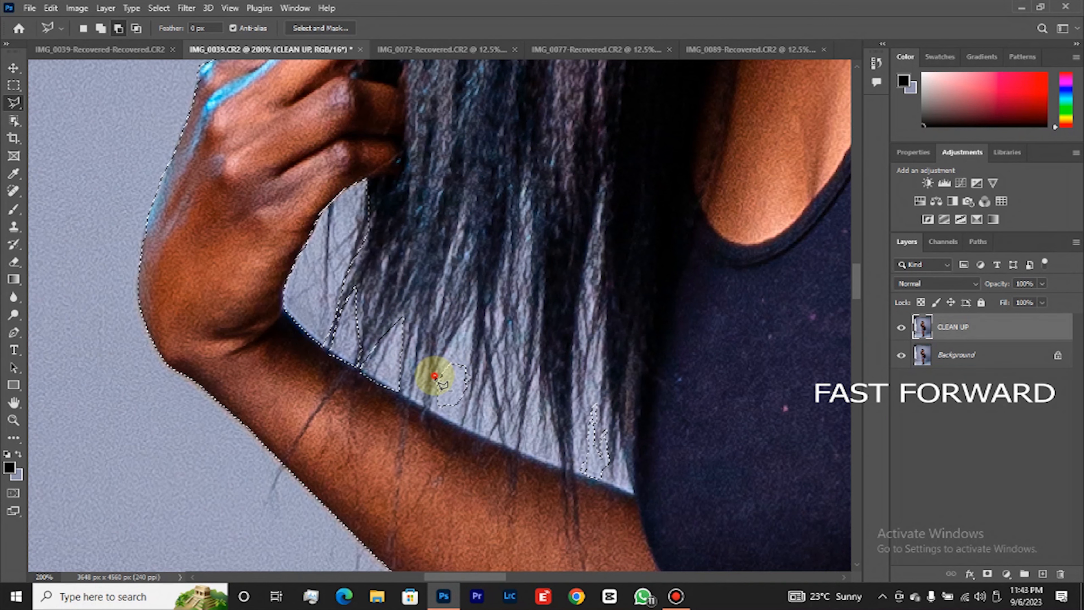
pyautogui.click(473, 316)
pyautogui.click(460, 425)
pyautogui.doubleClick(428, 395)
# Subtract the narrow sliver and the adjacent wider backdrop gap between the hair tips above the mid-forearm from the selection.
pyautogui.scroll(-1, 551, 380)
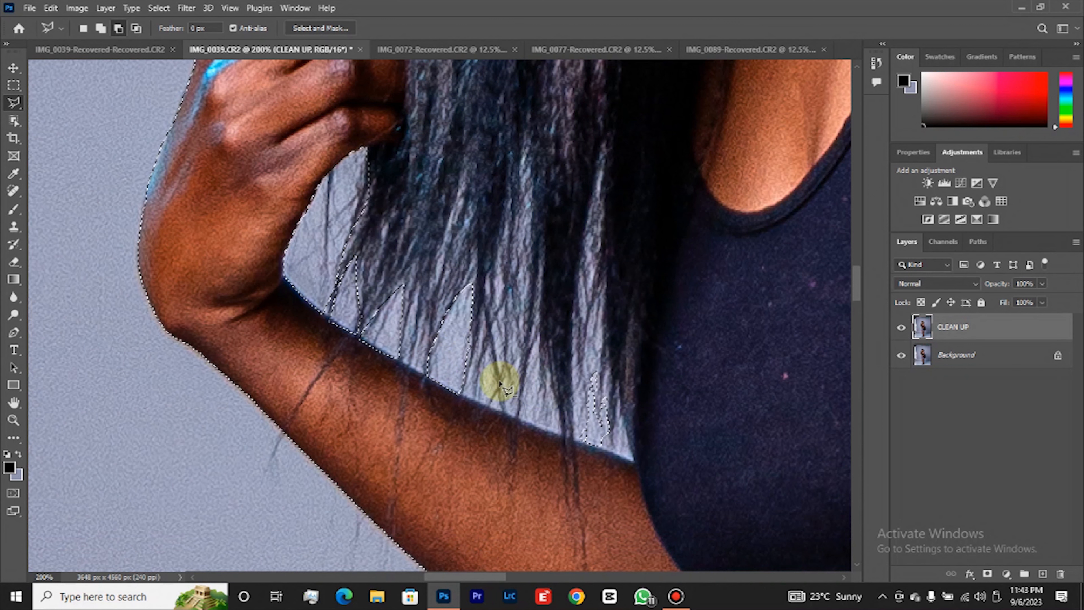
pyautogui.click(493, 352)
pyautogui.click(497, 378)
pyautogui.click(484, 407)
pyautogui.doubleClick(471, 396)
pyautogui.click(524, 409)
pyautogui.click(531, 350)
pyautogui.click(562, 420)
pyautogui.click(561, 434)
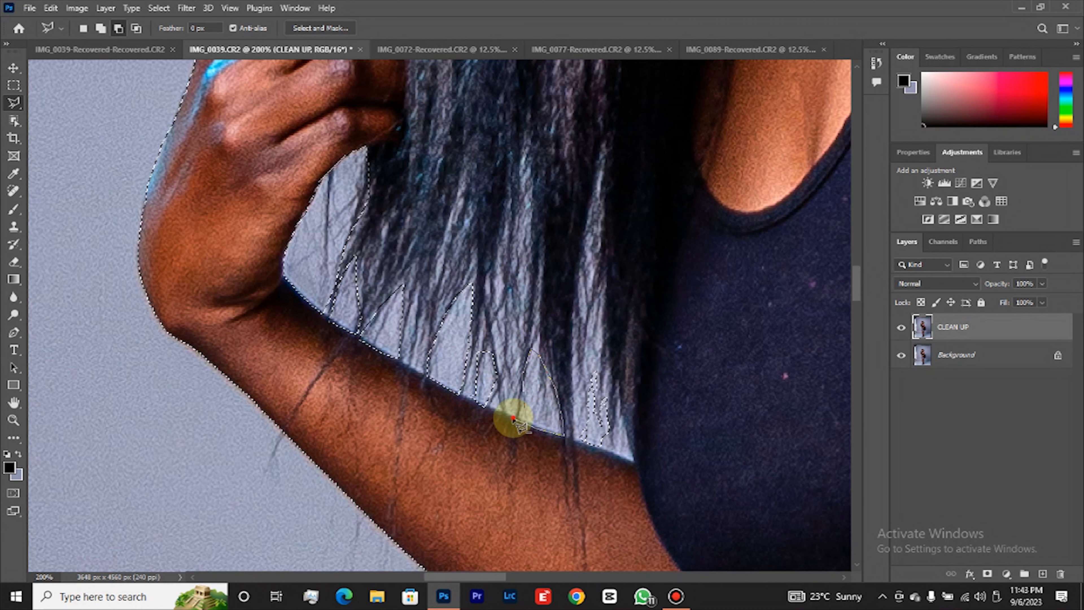
pyautogui.click(524, 414)
# Subtract the last backdrop gap between the hair and the dark top, above the inner forearm, from the selection.
pyautogui.click(572, 433)
pyautogui.click(574, 389)
pyautogui.click(589, 351)
pyautogui.click(633, 457)
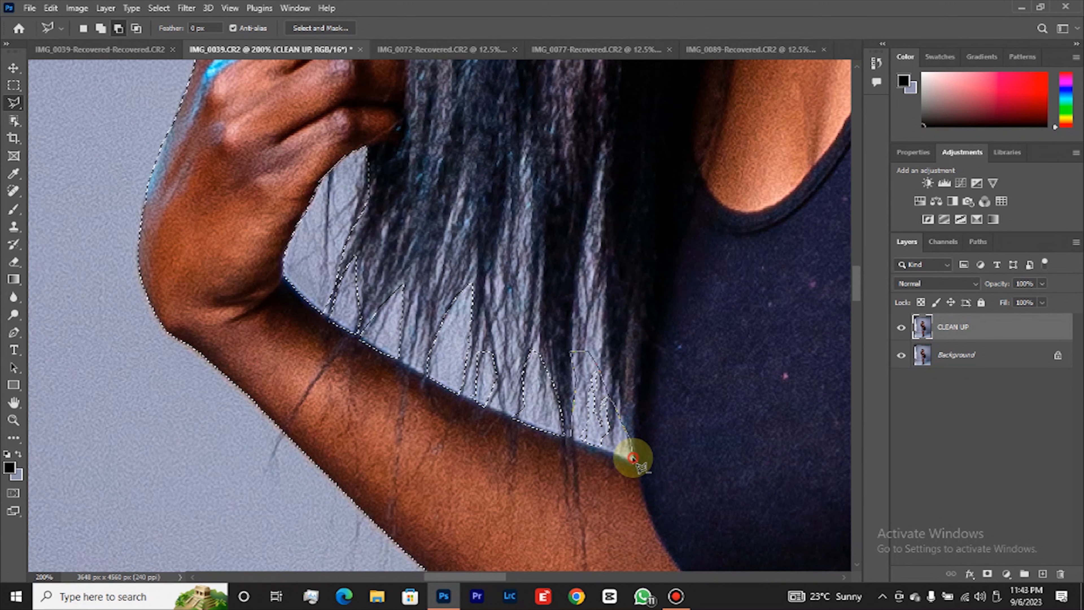
pyautogui.click(573, 434)
# Save the selection as a new channel named SUBJECT and copy the selected woman to a new layer.
pyautogui.press('z')
pyautogui.rightClick(596, 423)
pyautogui.click(608, 431)
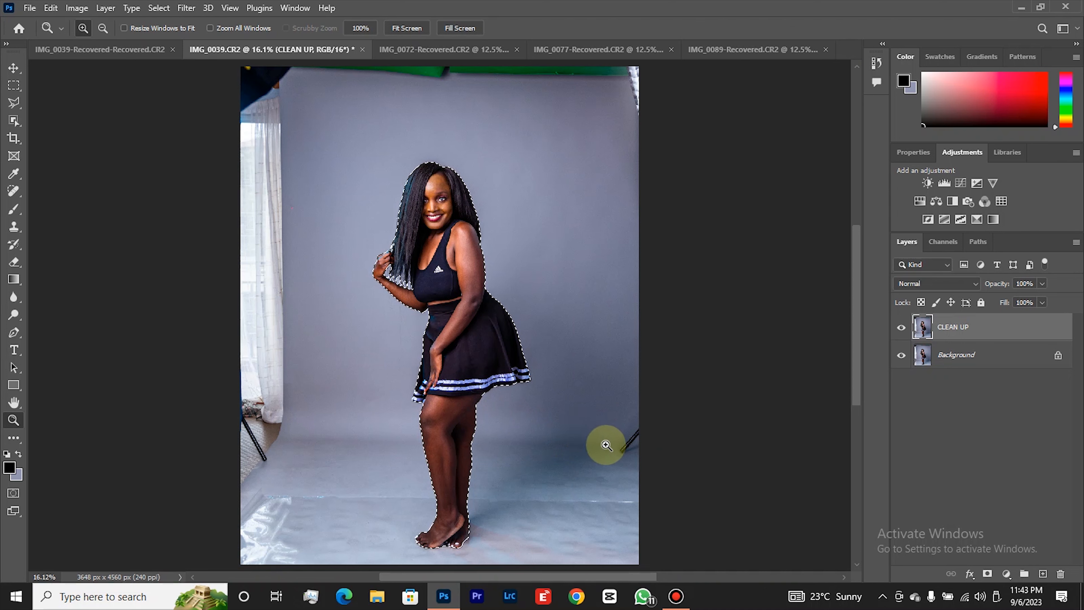
pyautogui.press('l')
pyautogui.rightClick(474, 335)
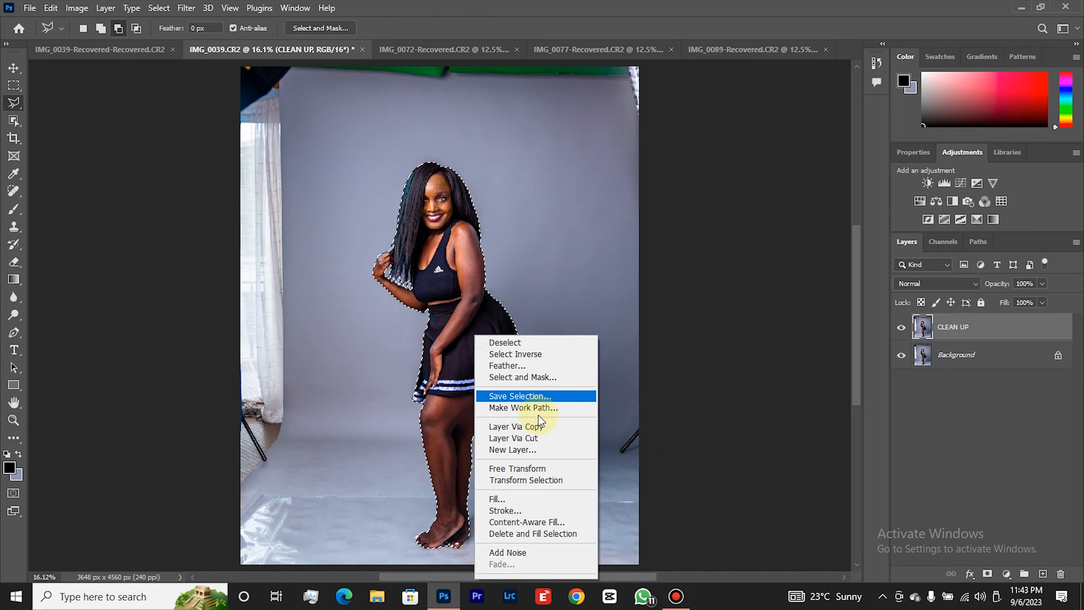
pyautogui.click(520, 396)
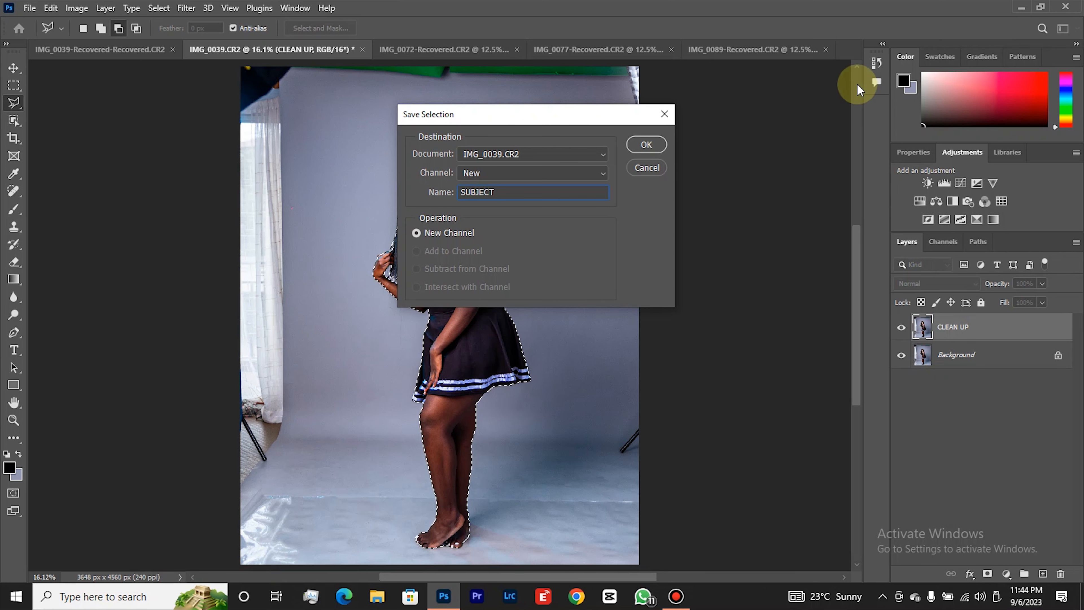
pyautogui.click(635, 143)
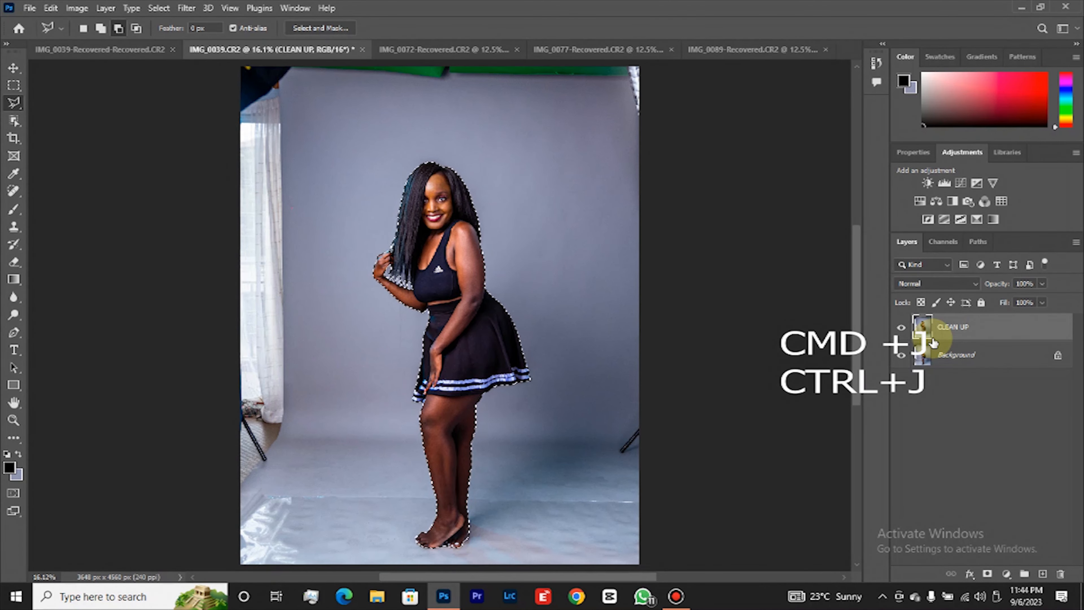
pyautogui.hotkey('ctrl', 'j')
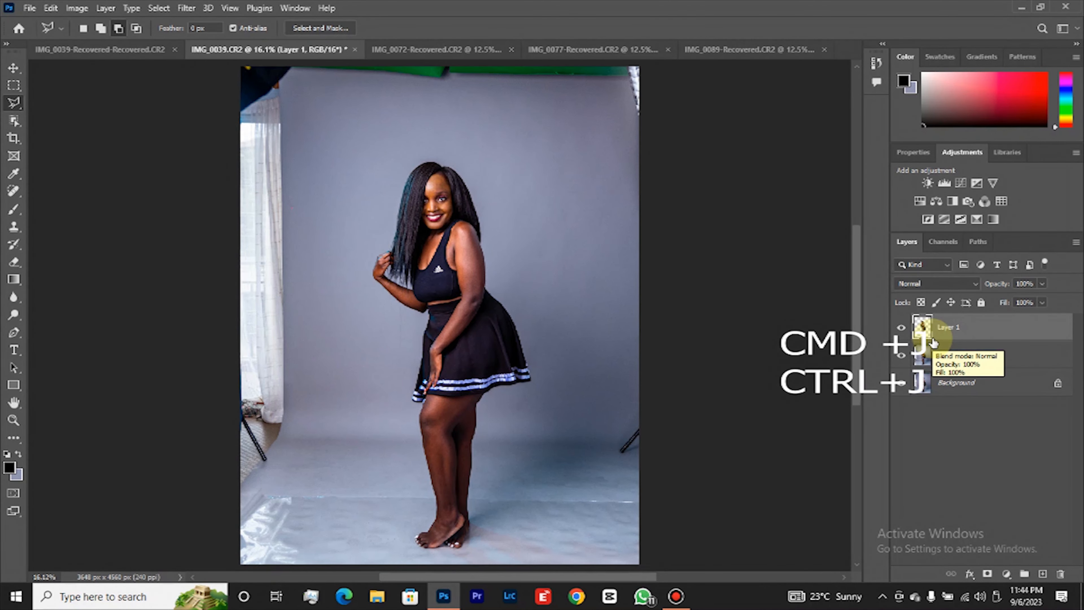
# Load the saved SUBJECT channel as a selection on the CLEAN UP layer and invert it to cover the background.
pyautogui.click(954, 351)
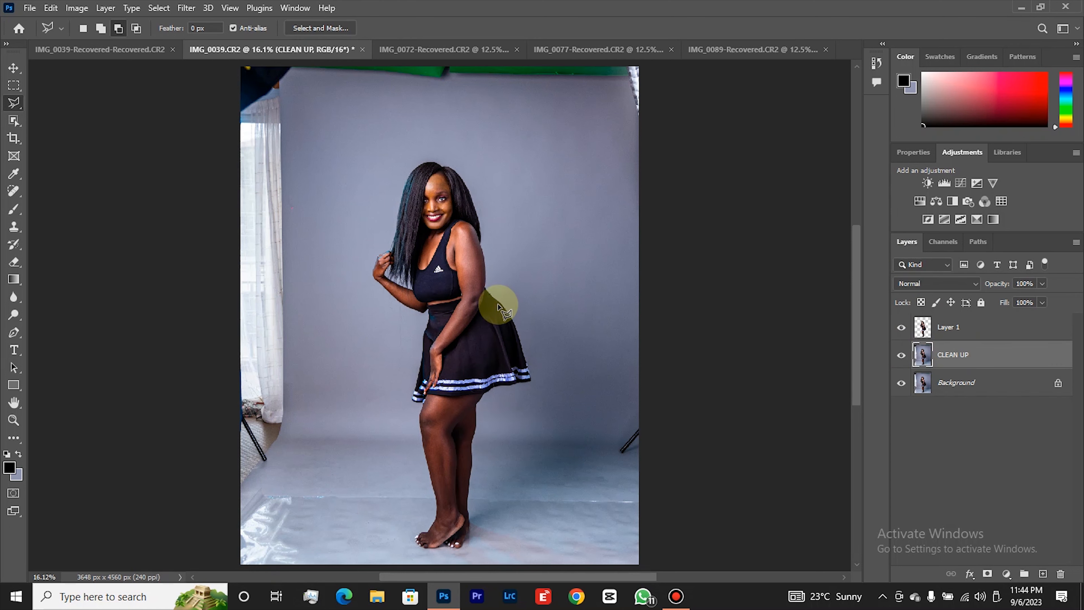
pyautogui.rightClick(489, 310)
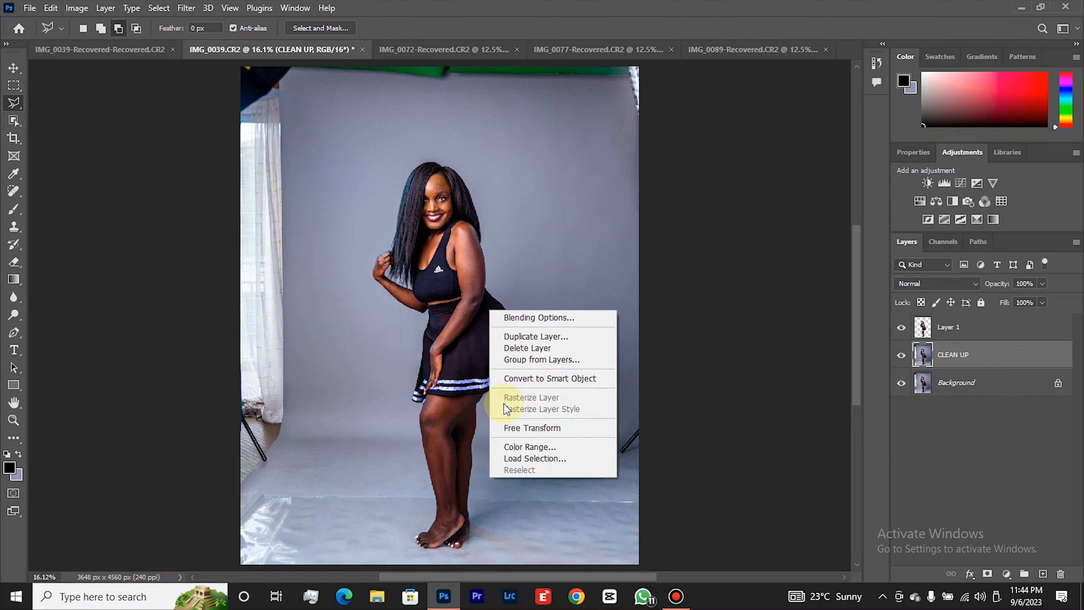
pyautogui.rightClick(450, 311)
pyautogui.click(488, 460)
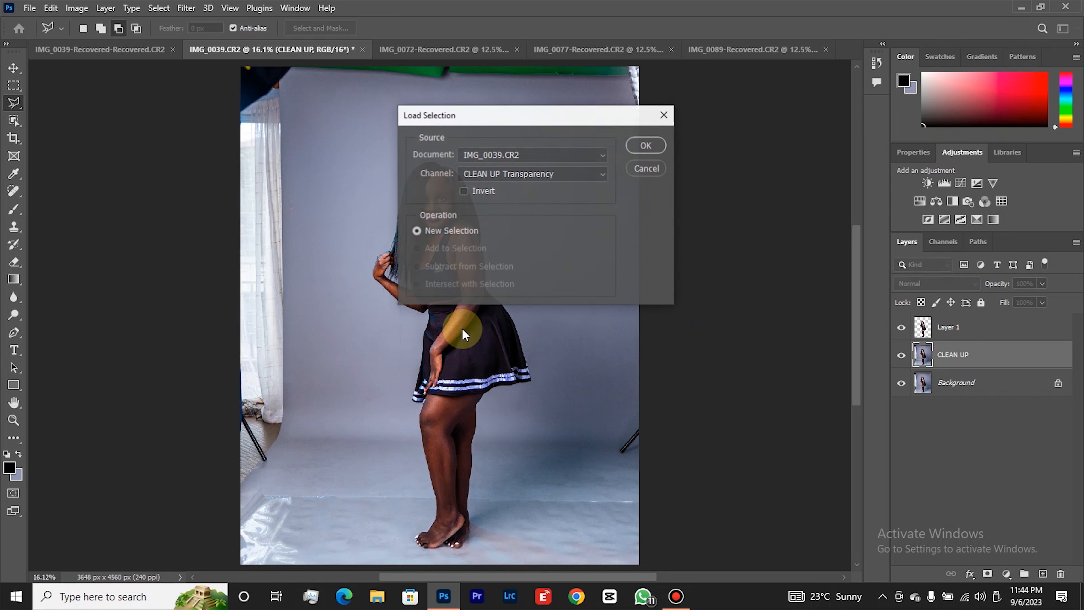
pyautogui.click(536, 173)
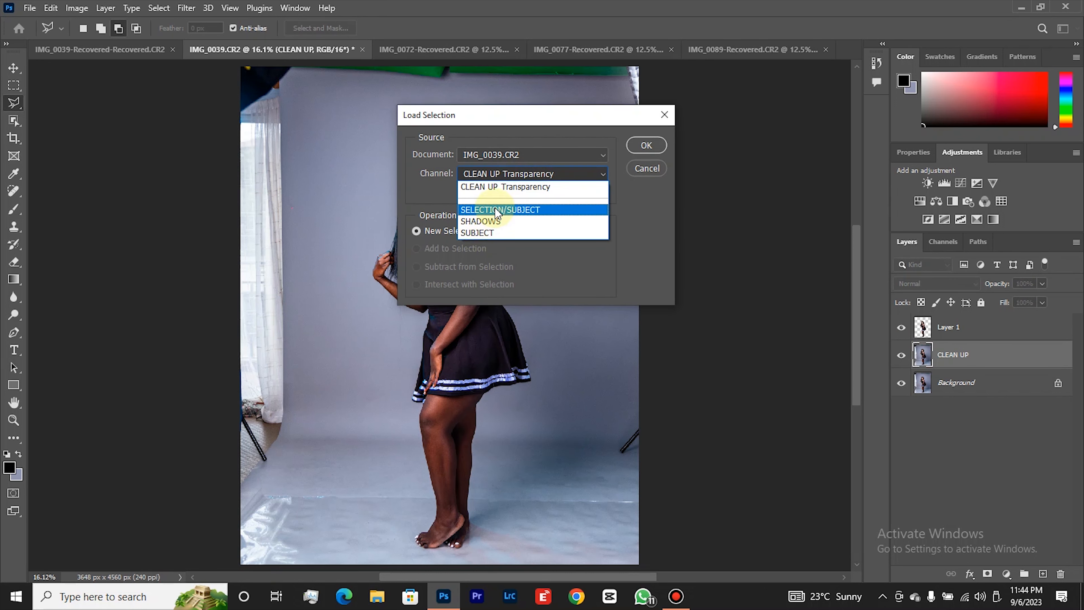
pyautogui.click(490, 231)
pyautogui.click(630, 151)
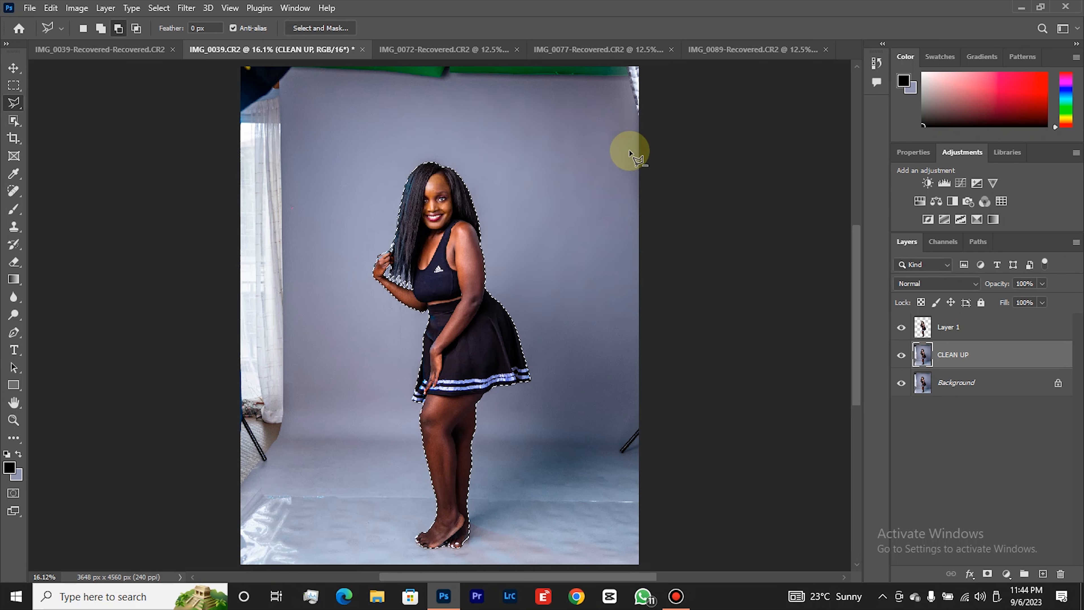
pyautogui.rightClick(452, 269)
pyautogui.click(495, 288)
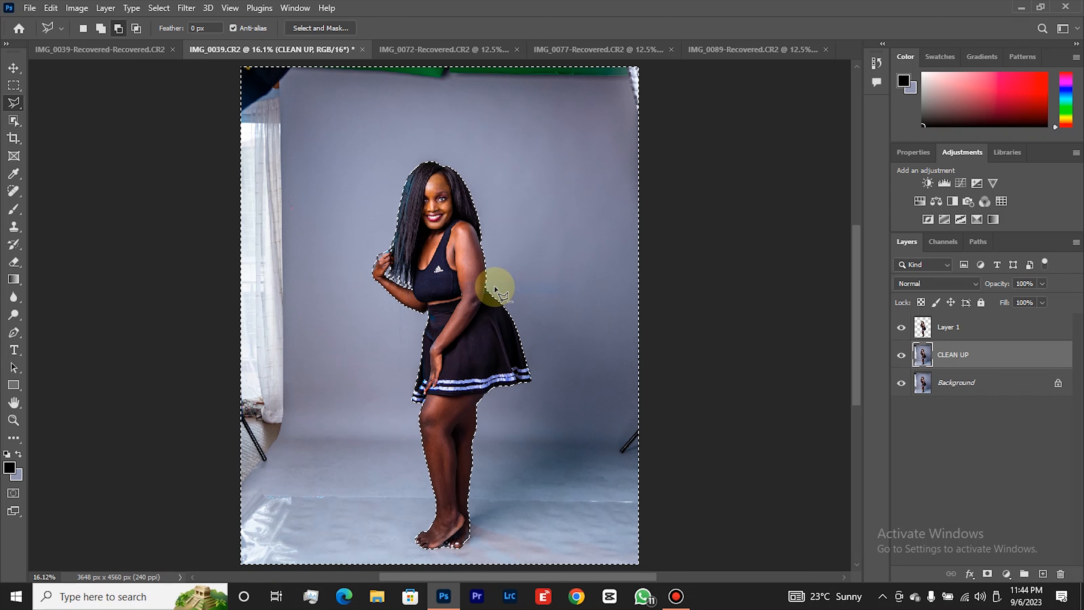
# Feather the background selection by 5 pixels and copy it to a new layer.
pyautogui.rightClick(445, 250)
pyautogui.click(477, 279)
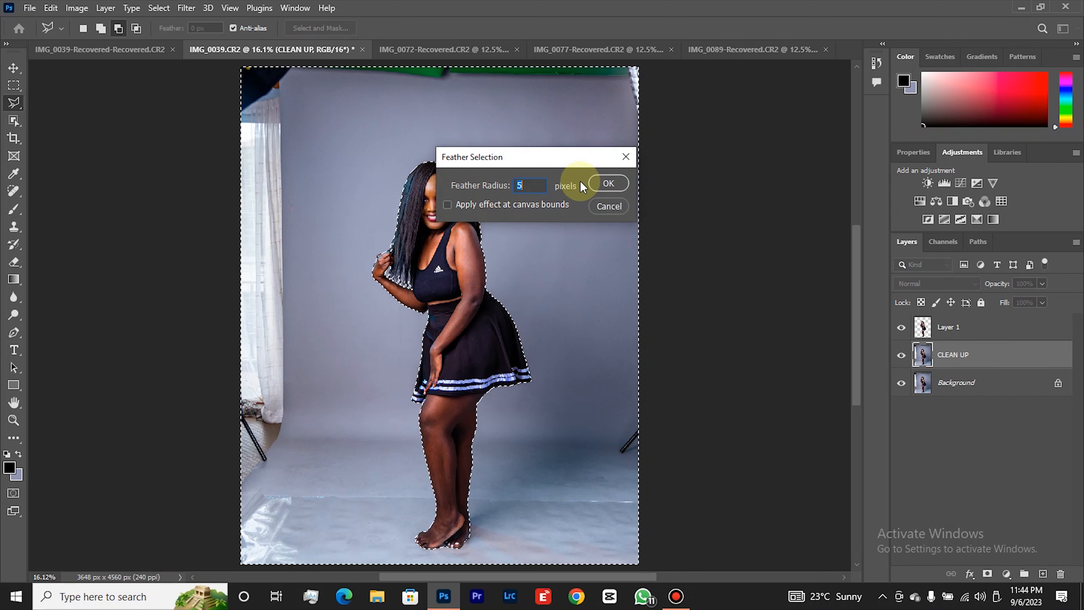
pyautogui.click(608, 183)
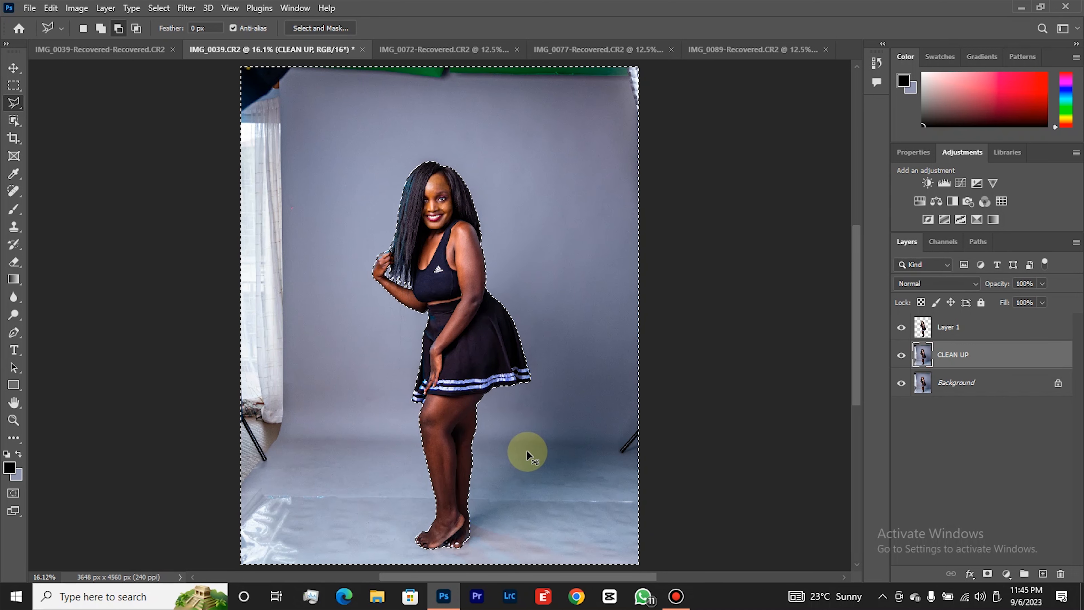
pyautogui.hotkey('ctrl', 'j')
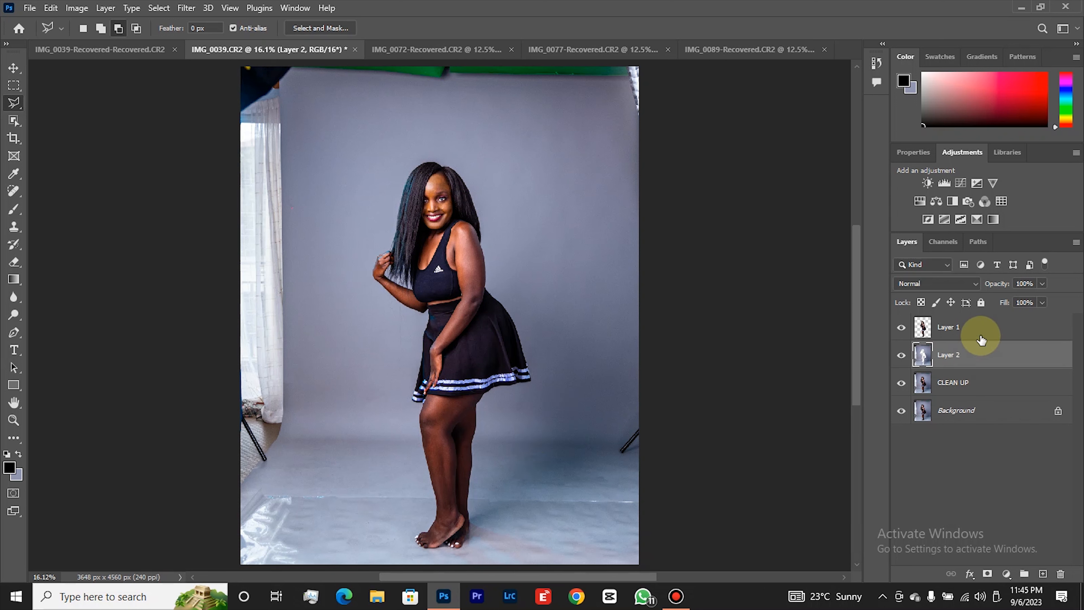
# Rename the woman's cut-out layer SUBJ and the background copy layer BACKDROP.
pyautogui.doubleClick(956, 329)
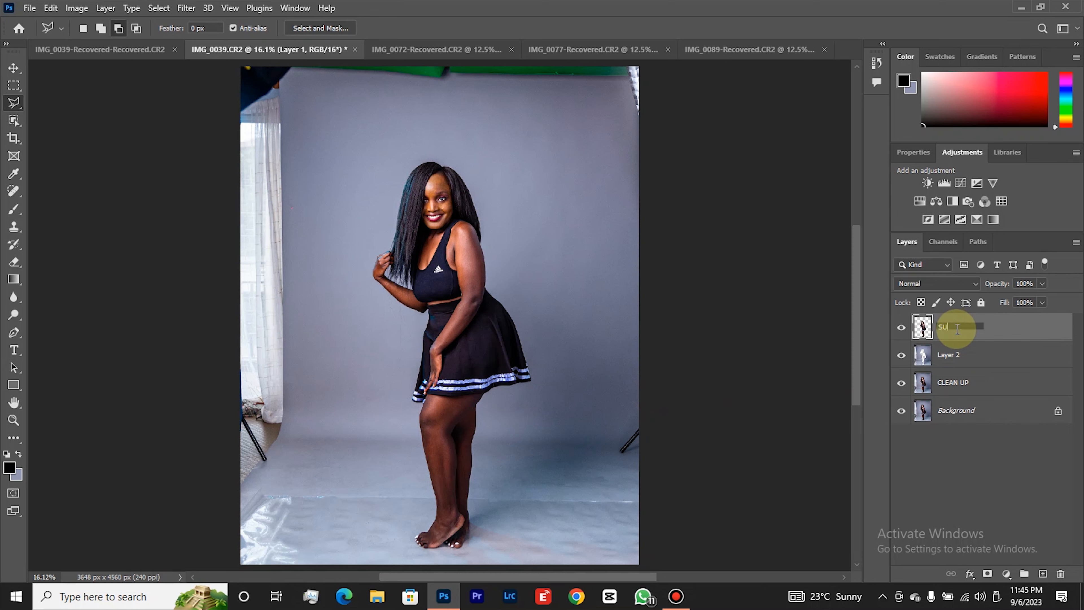
pyautogui.press('Return')
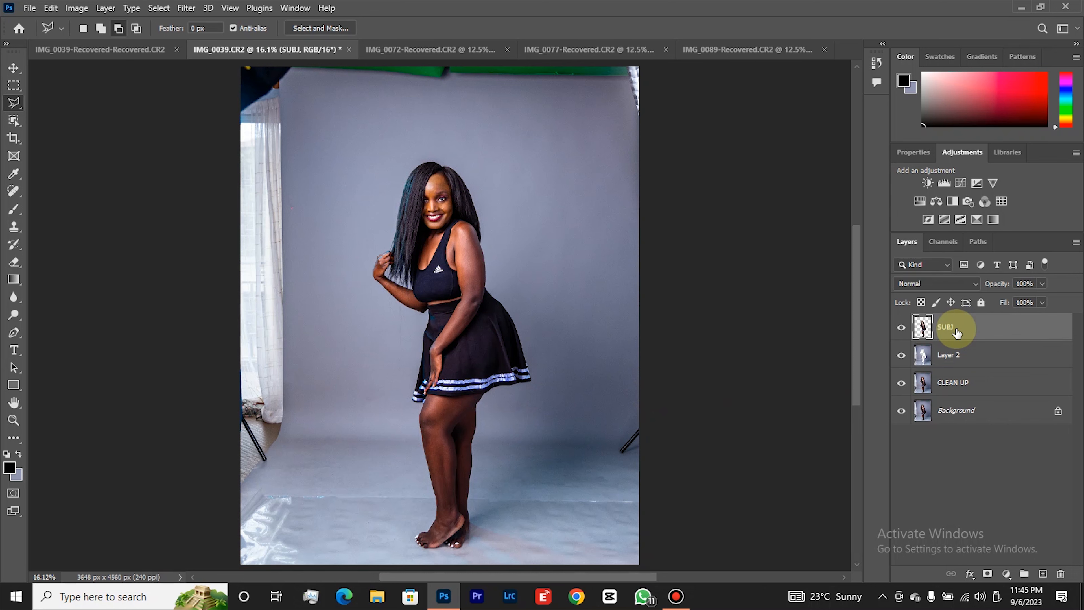
pyautogui.doubleClick(956, 359)
pyautogui.write('B')
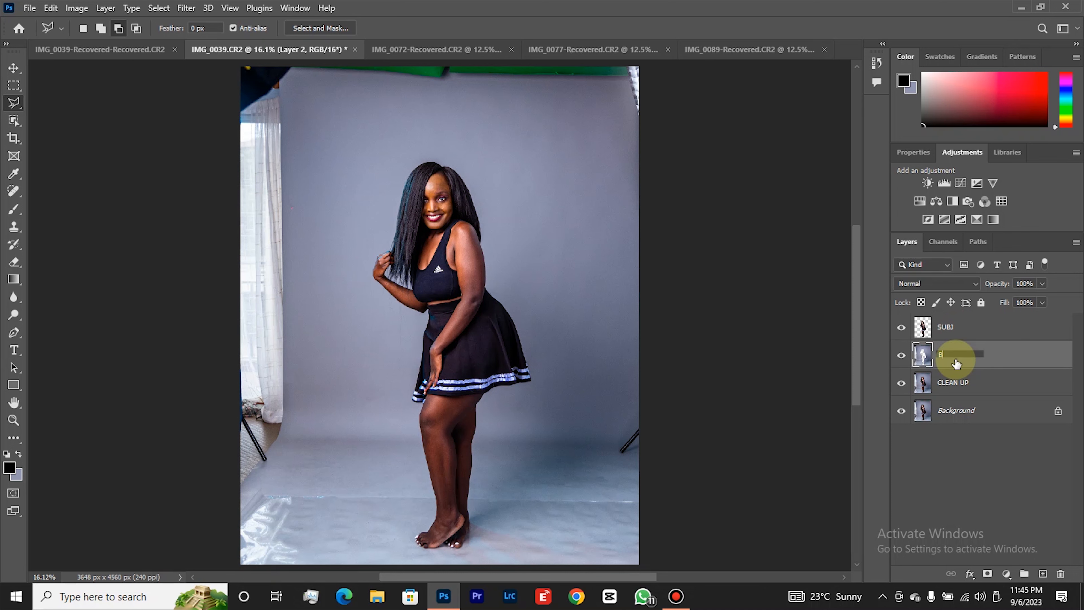
pyautogui.write('ACKDROP')
pyautogui.press('Return')
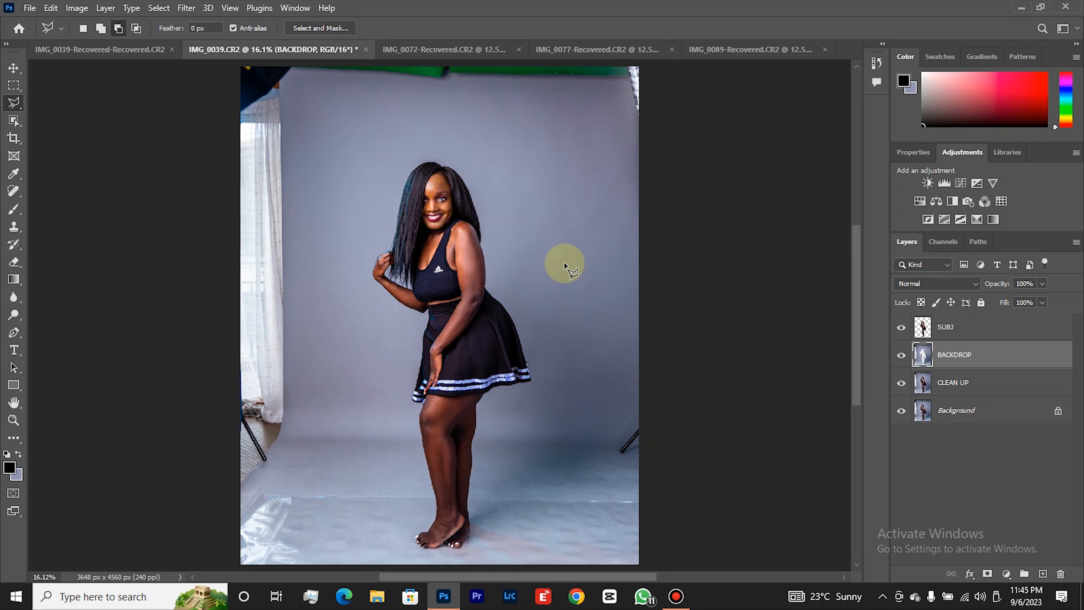
# Outline the dark stand leg at the photo's right edge with the Polygonal Lasso on the BACKDROP layer.
pyautogui.click(653, 387)
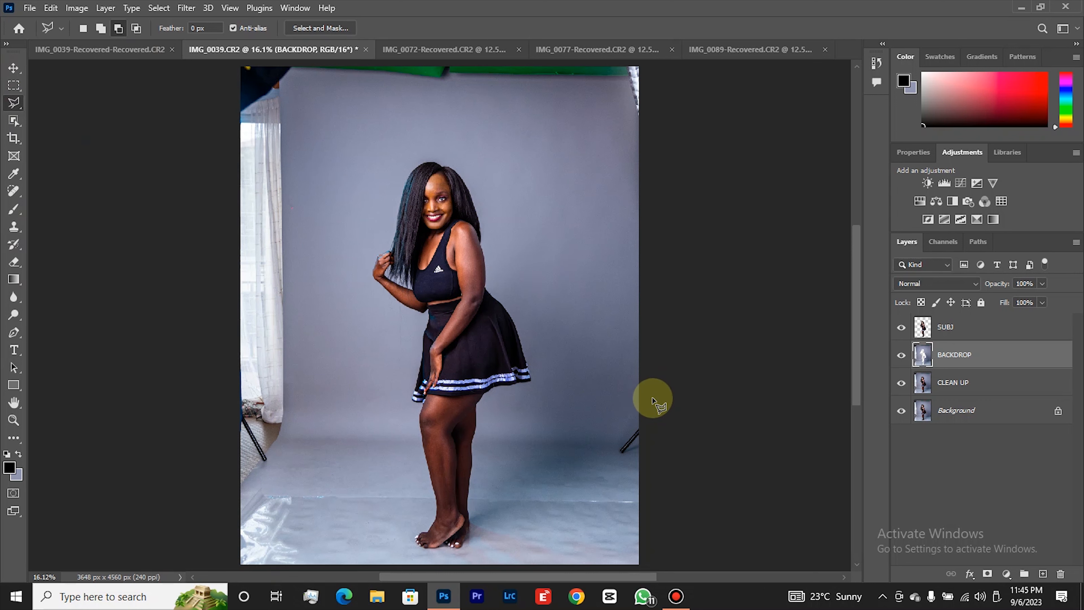
pyautogui.click(605, 442)
pyautogui.click(610, 467)
pyautogui.click(637, 464)
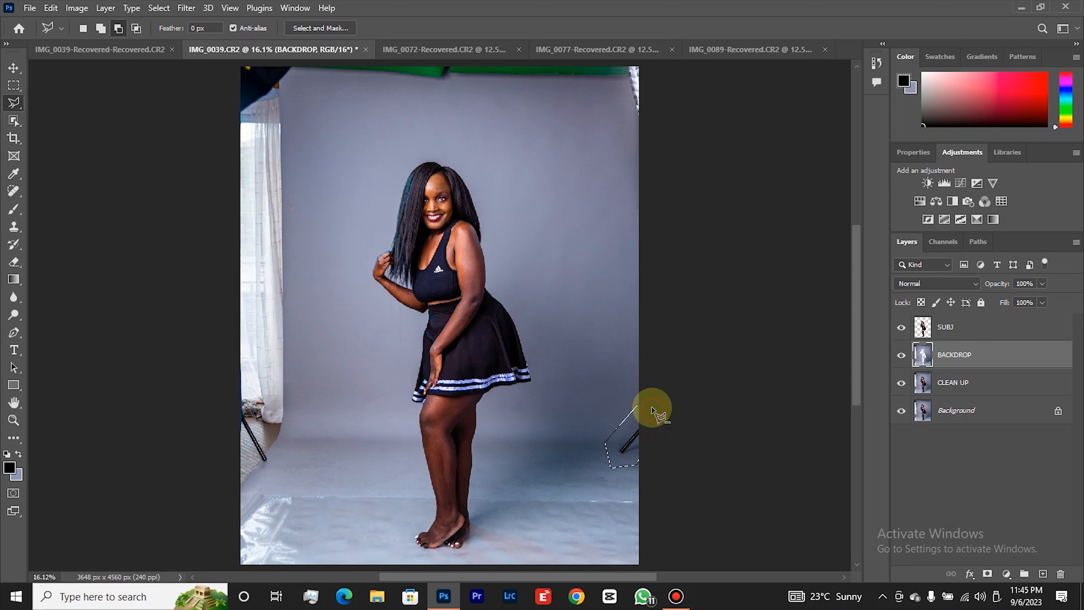
# Try to outline the white object in the photo's upper-right corner with the Polygonal Lasso.
pyautogui.scroll(2, 606, 86)
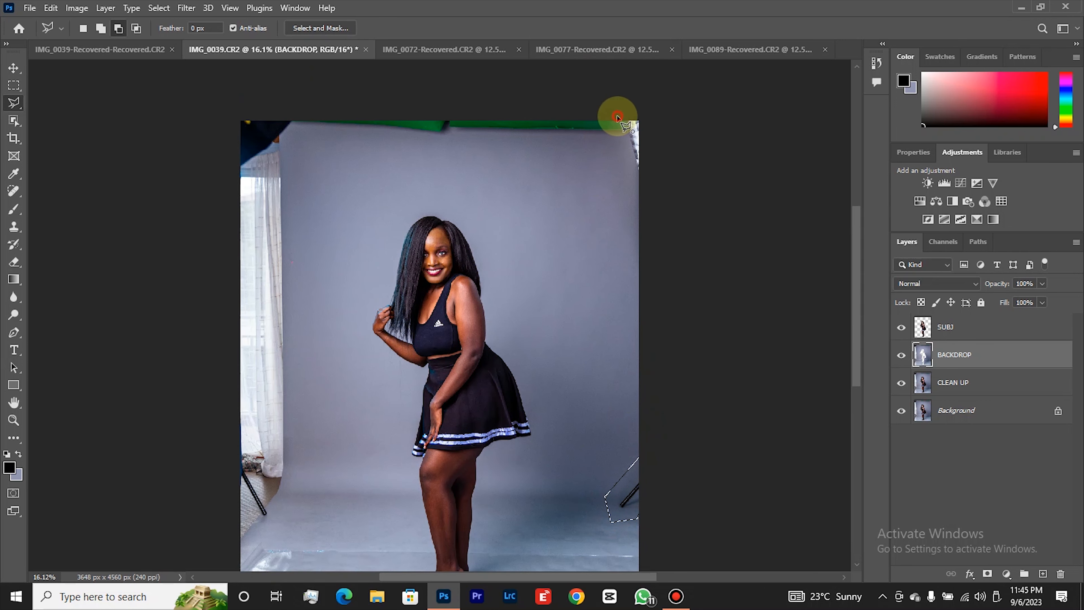
pyautogui.click(617, 116)
pyautogui.click(631, 170)
pyautogui.click(654, 188)
pyautogui.click(648, 109)
pyautogui.click(629, 105)
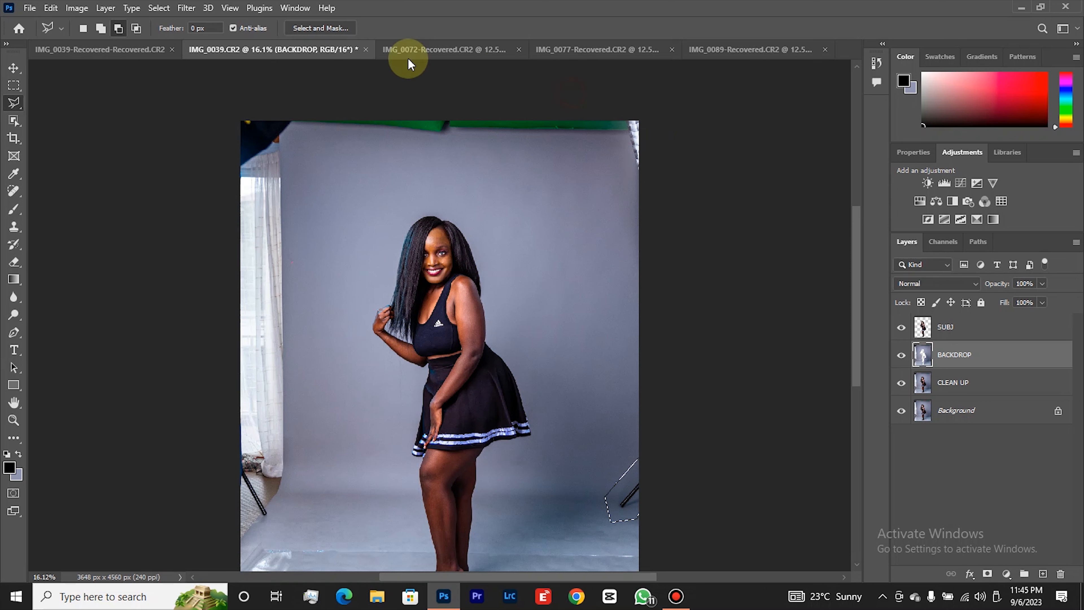
# Switch the lasso to add mode and add the white object in the photo's upper-right corner to the selection.
pyautogui.click(101, 28)
pyautogui.click(613, 111)
pyautogui.click(621, 179)
pyautogui.click(658, 175)
pyautogui.doubleClick(649, 109)
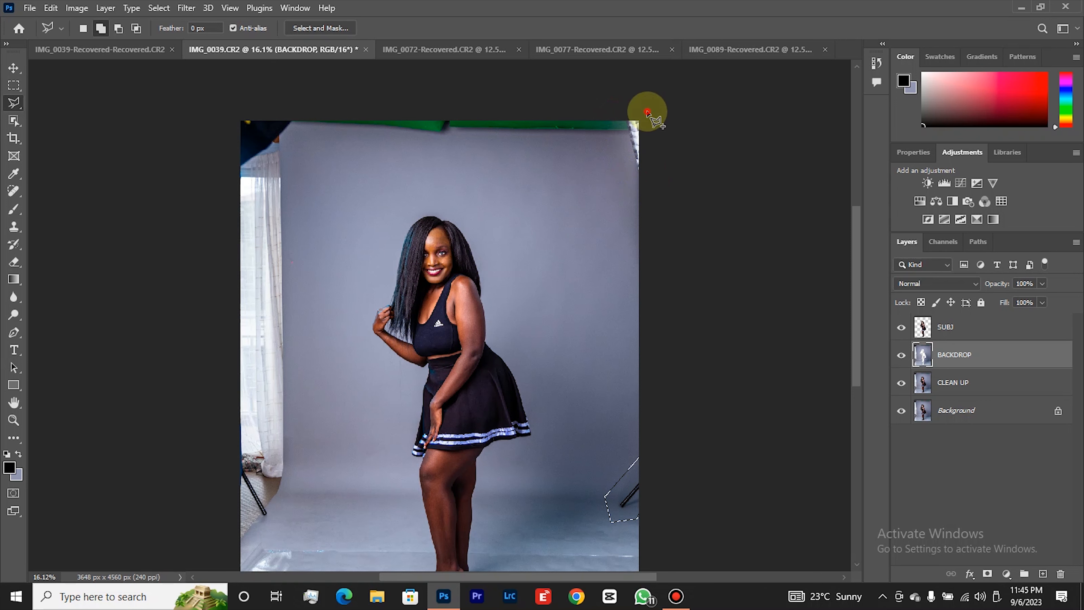
# Add the green strip along the photo's top edge to the selection, from the dark umbrella to the opposite corner.
pyautogui.click(293, 108)
pyautogui.click(287, 135)
pyautogui.click(586, 153)
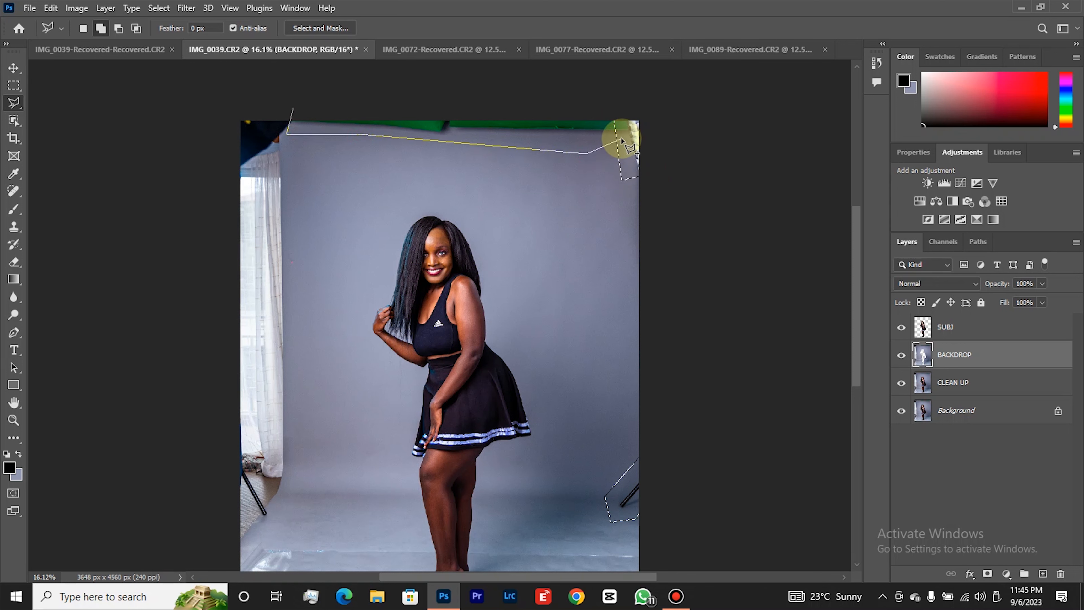
pyautogui.click(610, 135)
pyautogui.click(615, 114)
pyautogui.click(606, 105)
pyautogui.doubleClick(340, 107)
# Fill the selected stand, corner and green strip areas on the BACKDROP layer, and deselect.
pyautogui.scroll(-2, 654, 224)
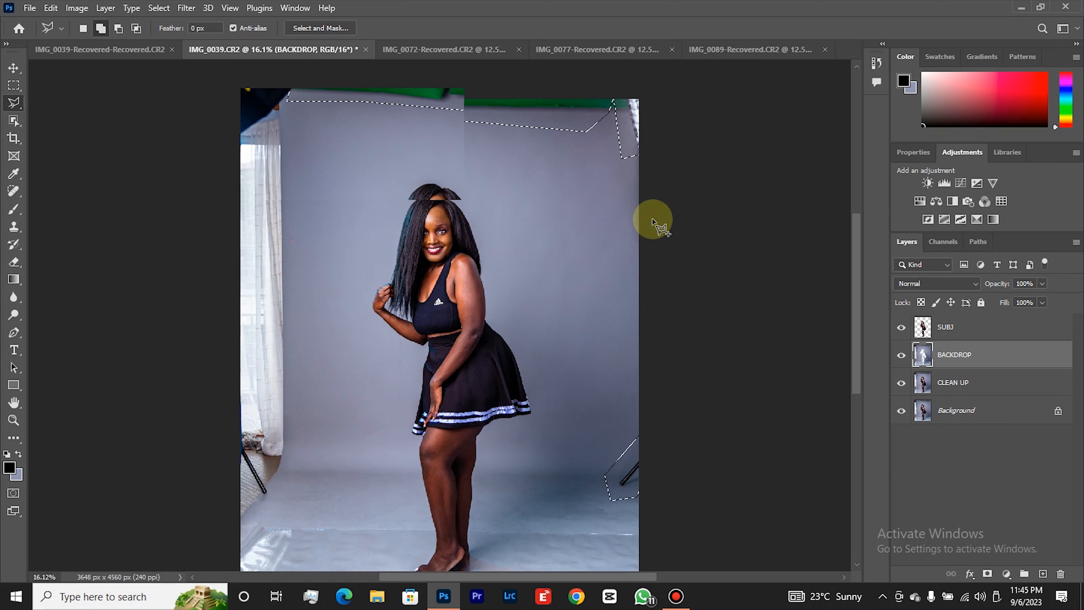
pyautogui.rightClick(622, 453)
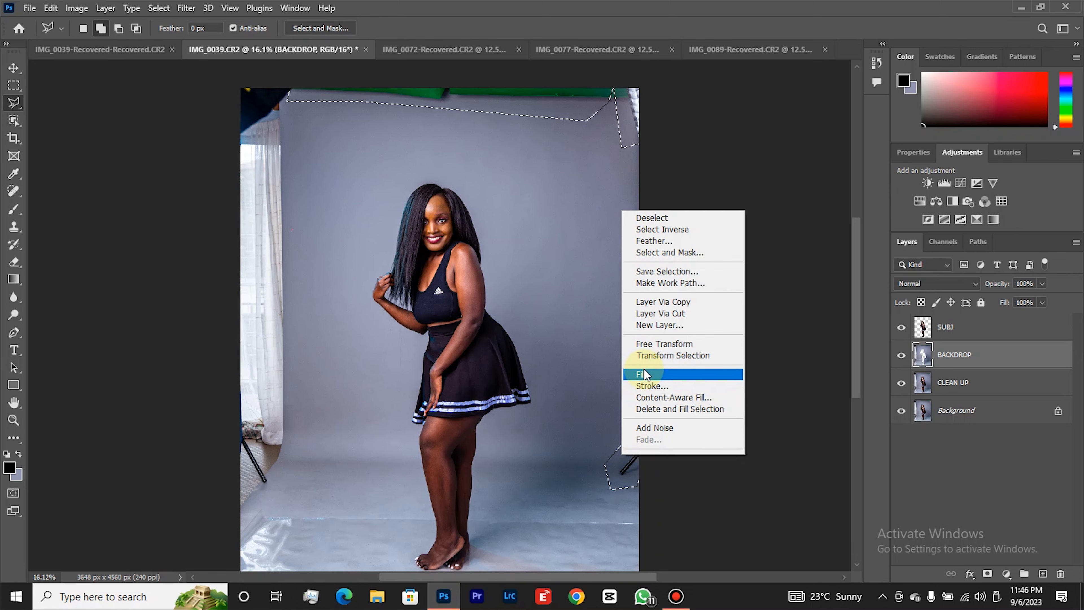
pyautogui.click(700, 375)
pyautogui.click(747, 158)
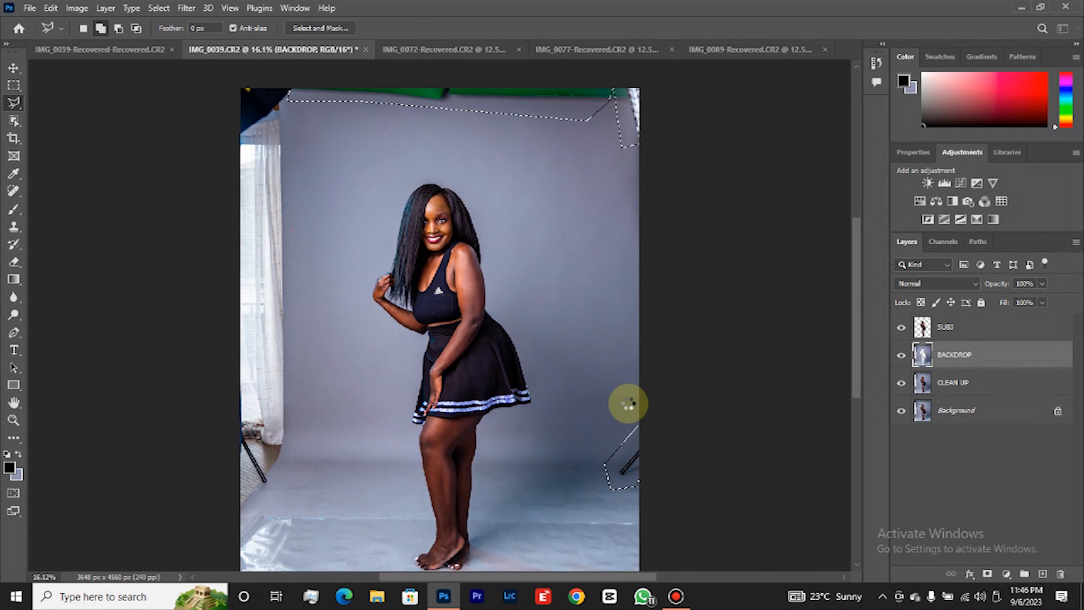
pyautogui.scroll(-1, 628, 403)
pyautogui.hotkey('ctrl', 'd')
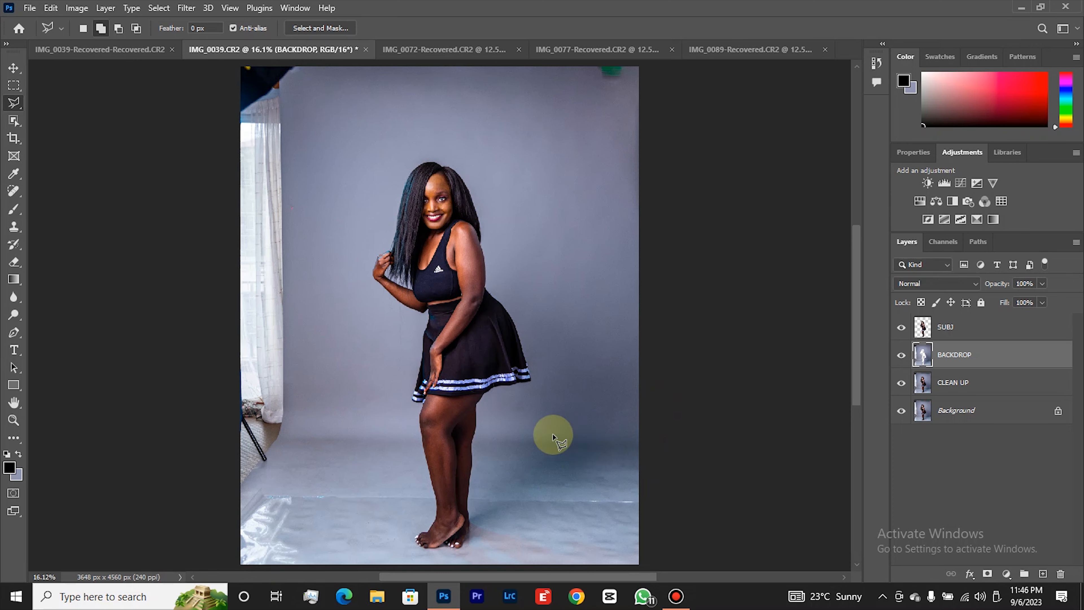
# Outline the small green object at the photo's top edge near the right corner with the Polygonal Lasso.
pyautogui.scroll(2, 704, 432)
pyautogui.click(580, 110)
pyautogui.click(592, 141)
pyautogui.click(631, 140)
pyautogui.click(634, 108)
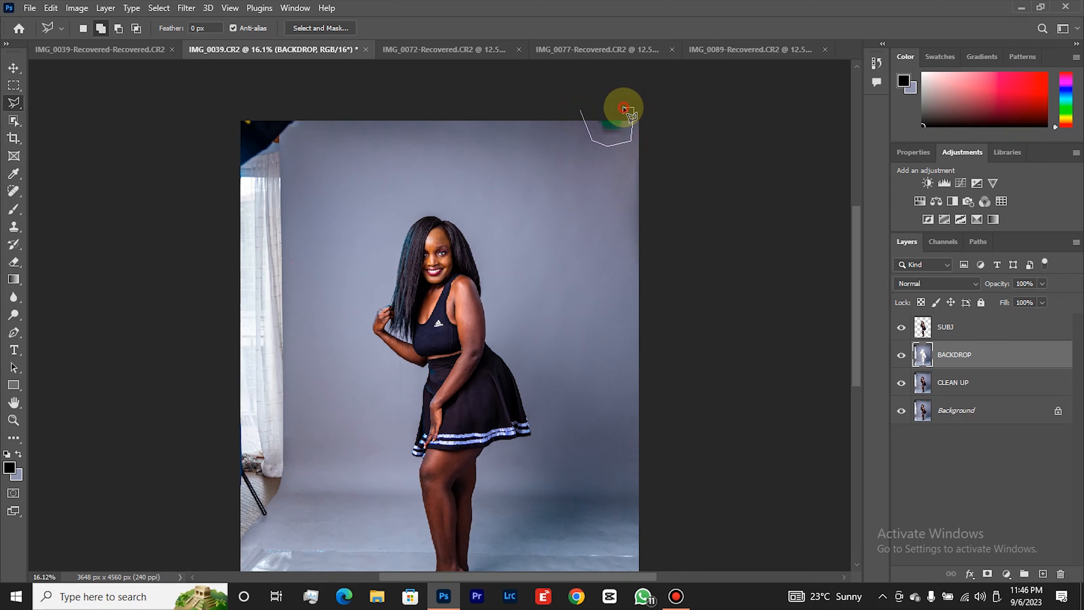
pyautogui.doubleClick(623, 106)
# Fill the selected green object area on the BACKDROP layer, and deselect.
pyautogui.rightClick(611, 139)
pyautogui.click(638, 304)
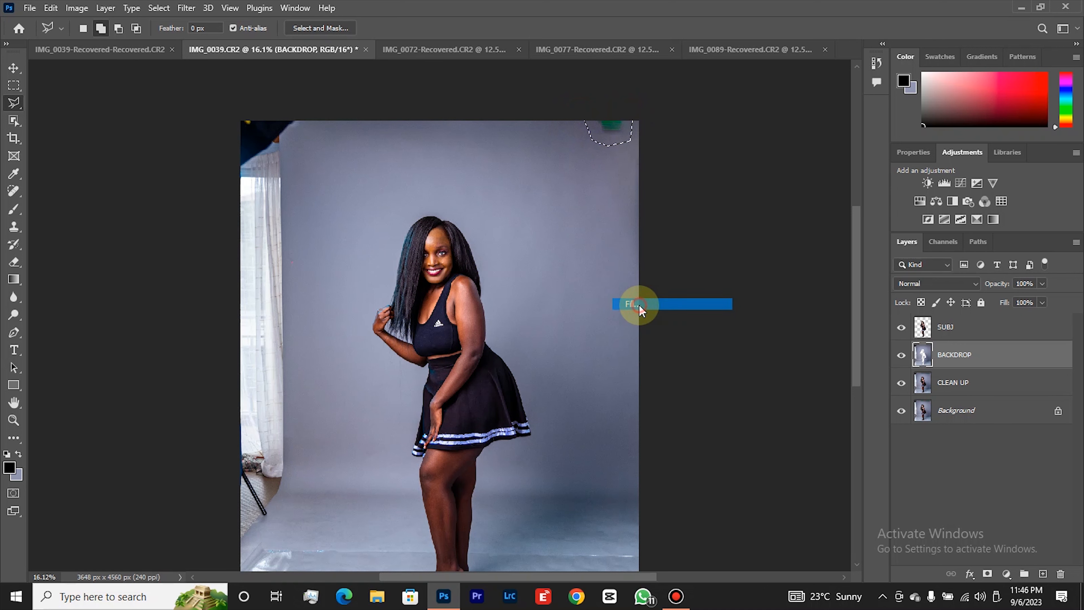
pyautogui.press('Return')
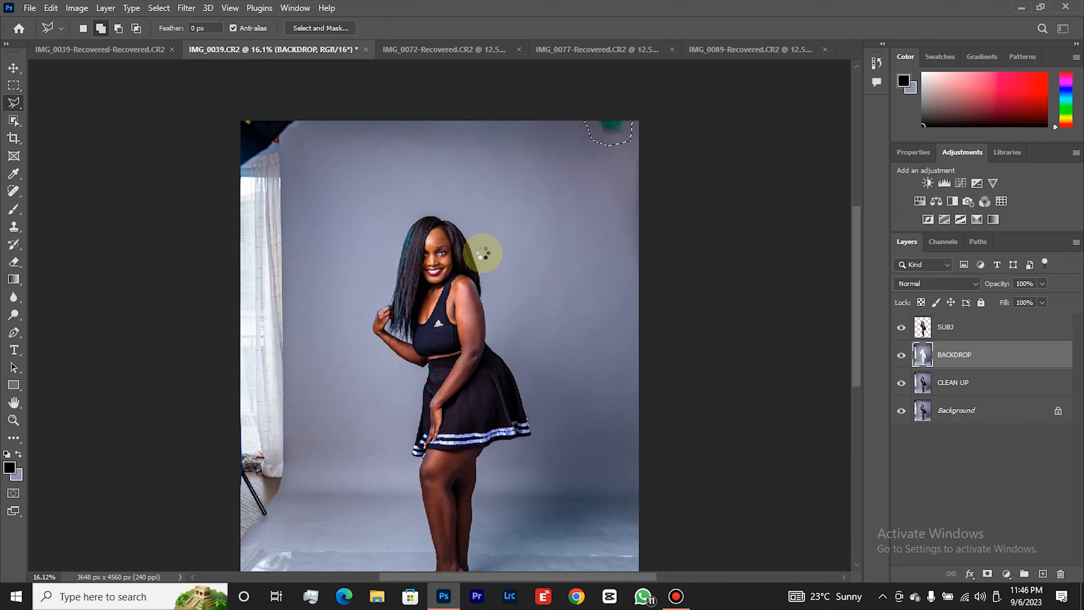
pyautogui.scroll(-2, 483, 255)
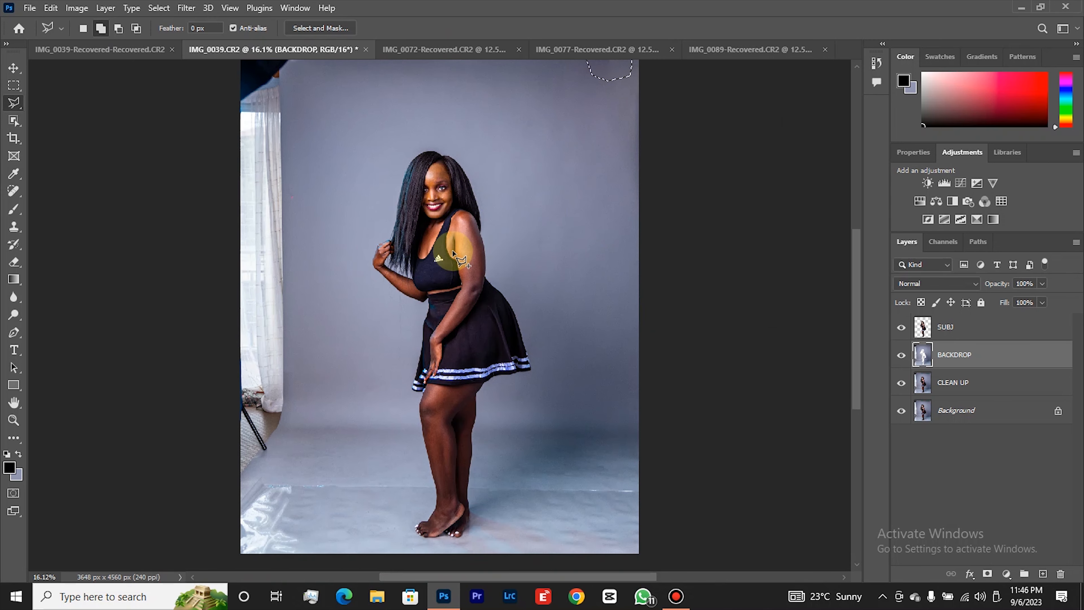
pyautogui.hotkey('ctrl', 'd')
# Outline the dark umbrella, white curtain and stand along the photo's left edge, keeping the floor's plastic wrinkles outside the selection.
pyautogui.scroll(2, 339, 249)
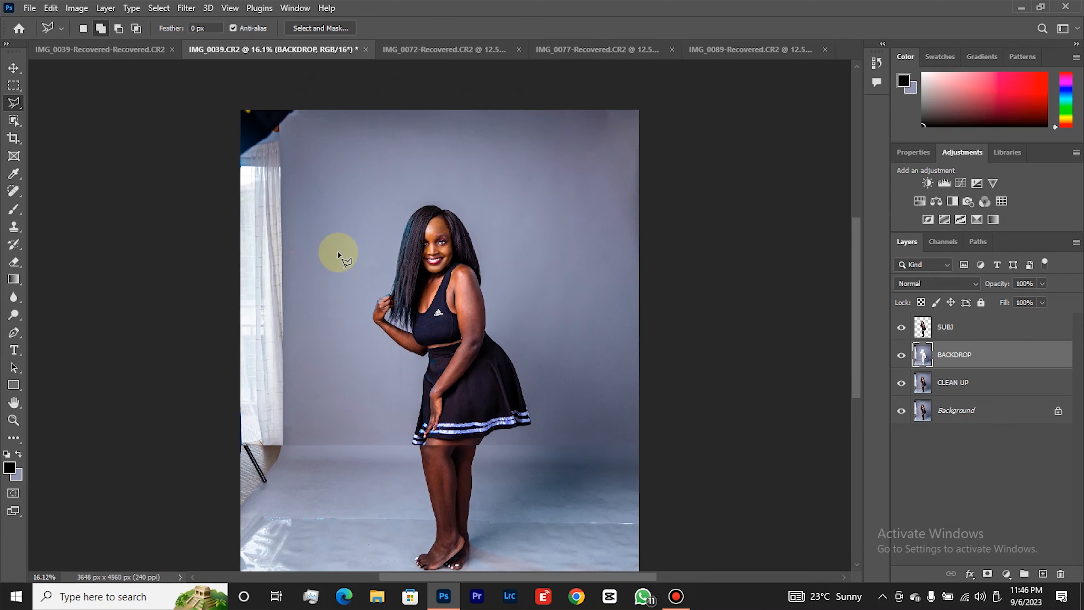
pyautogui.click(304, 108)
pyautogui.click(301, 133)
pyautogui.click(290, 180)
pyautogui.click(289, 334)
pyautogui.moveTo(287, 438); pyautogui.dragTo(284, 508)
pyautogui.click(282, 504)
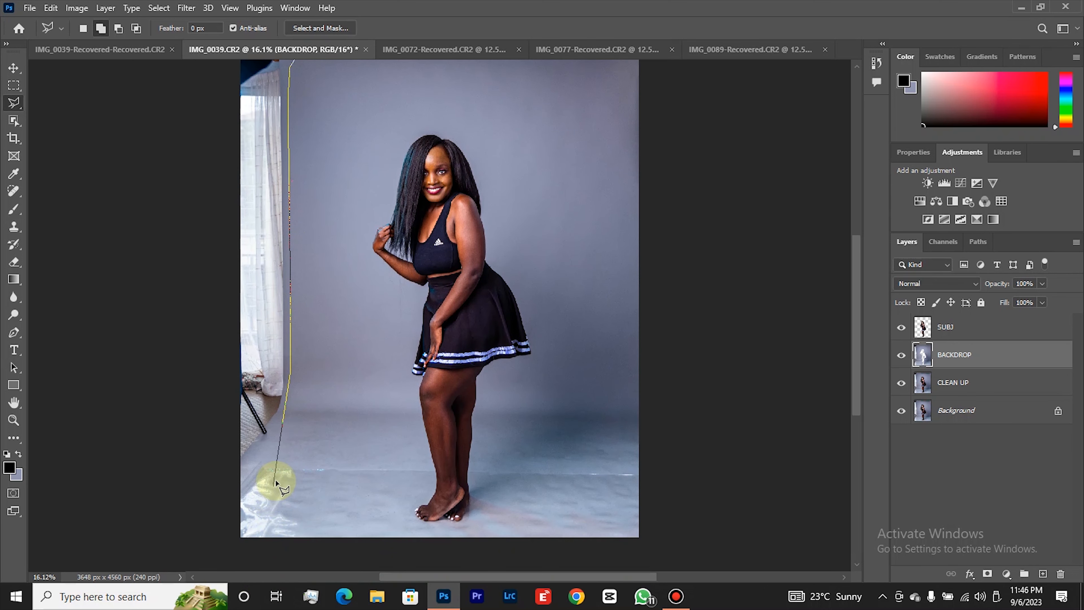
pyautogui.click(235, 475)
pyautogui.click(198, 385)
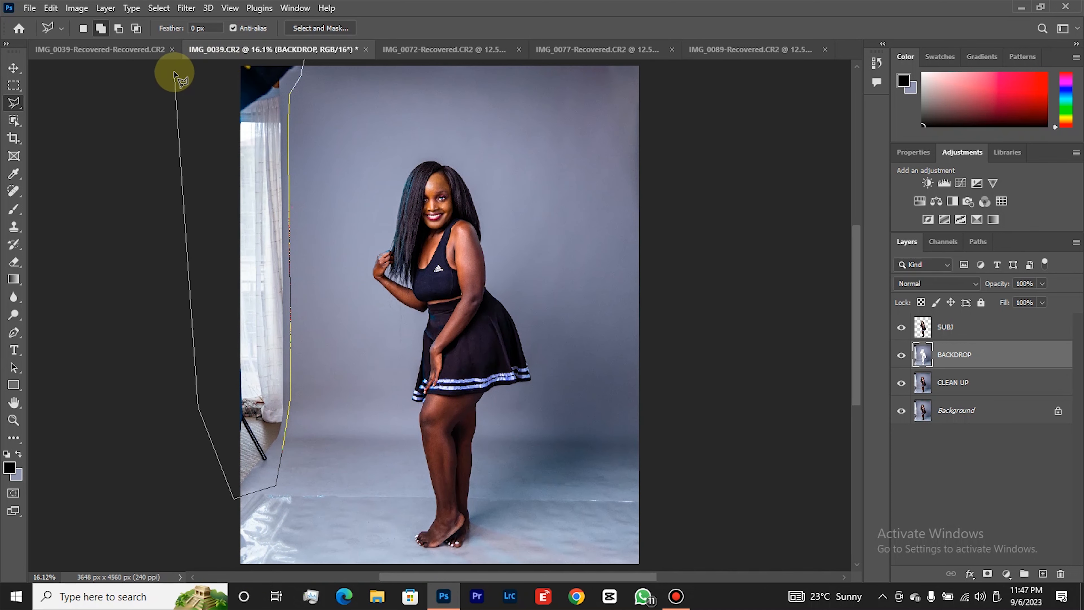
pyautogui.click(202, 63)
pyautogui.click(280, 61)
# Fill the selected umbrella, curtain and stand area on the BACKDROP layer, and deselect.
pyautogui.rightClick(264, 162)
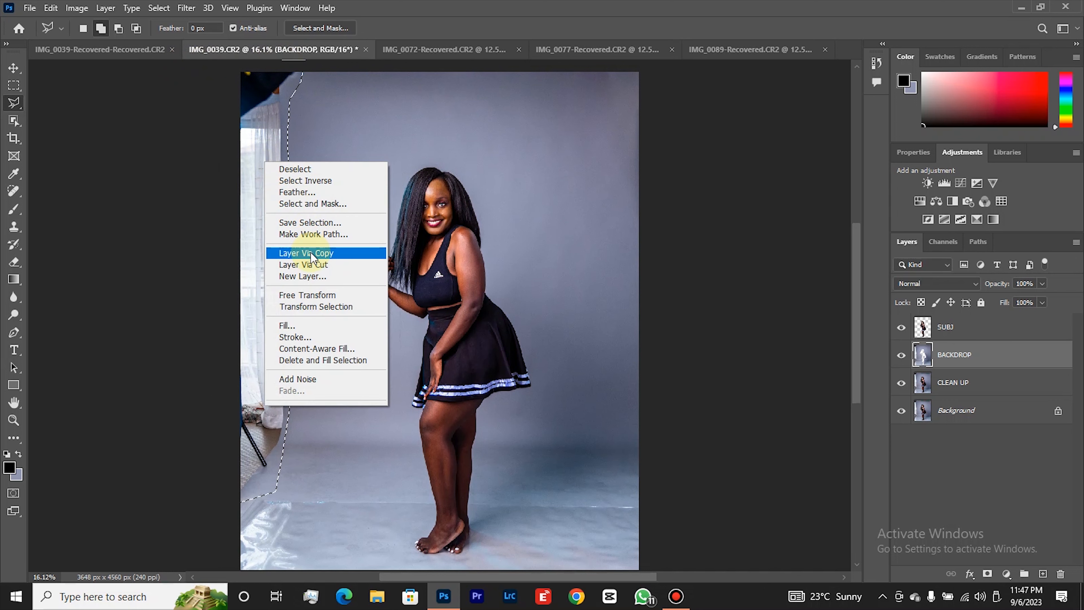
pyautogui.click(297, 326)
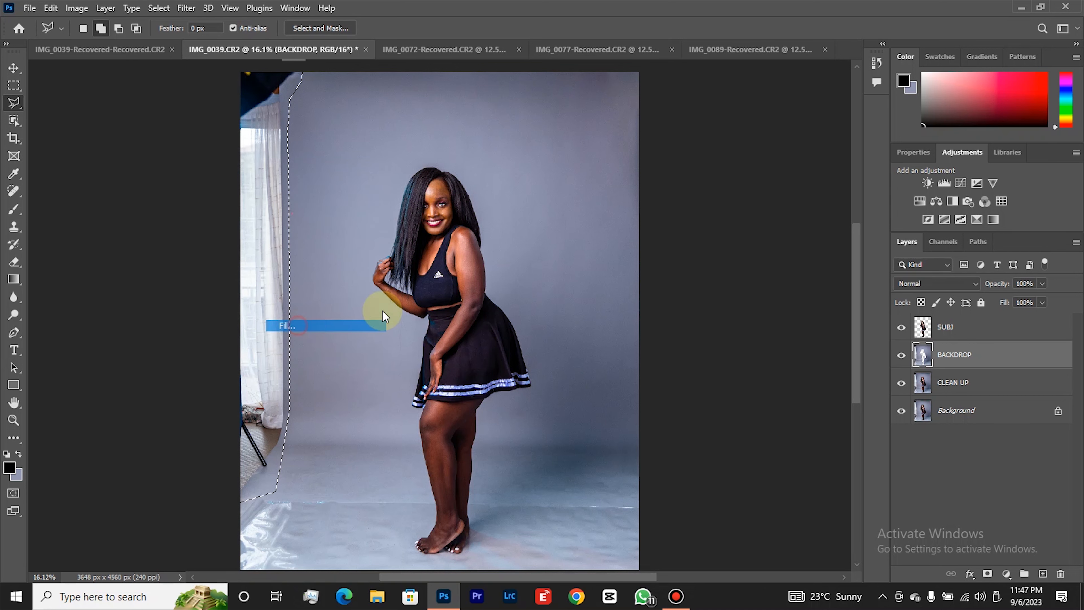
pyautogui.click(736, 153)
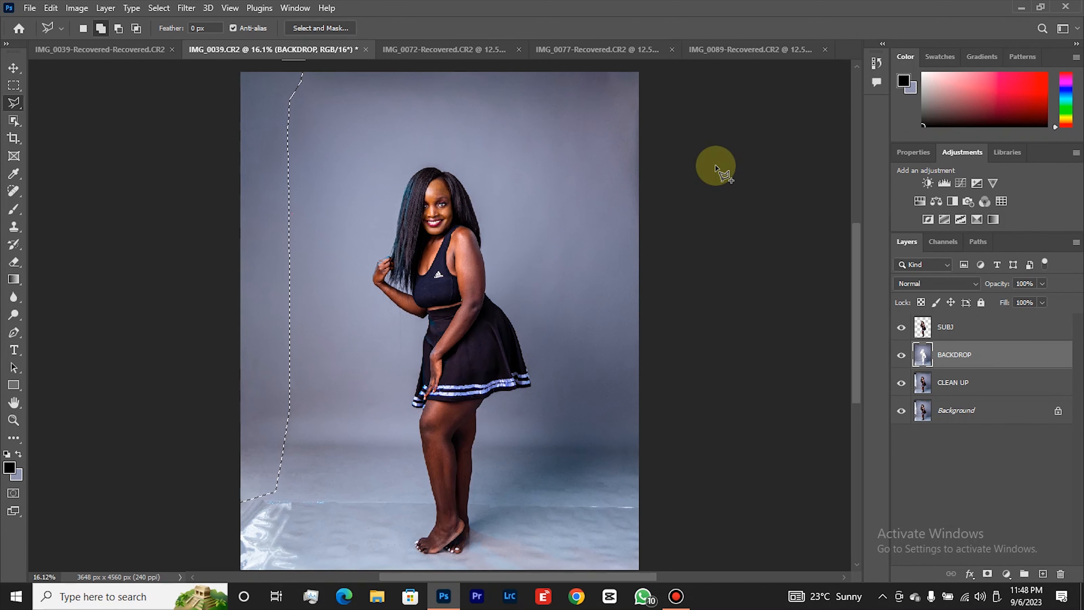
pyautogui.rightClick(279, 157)
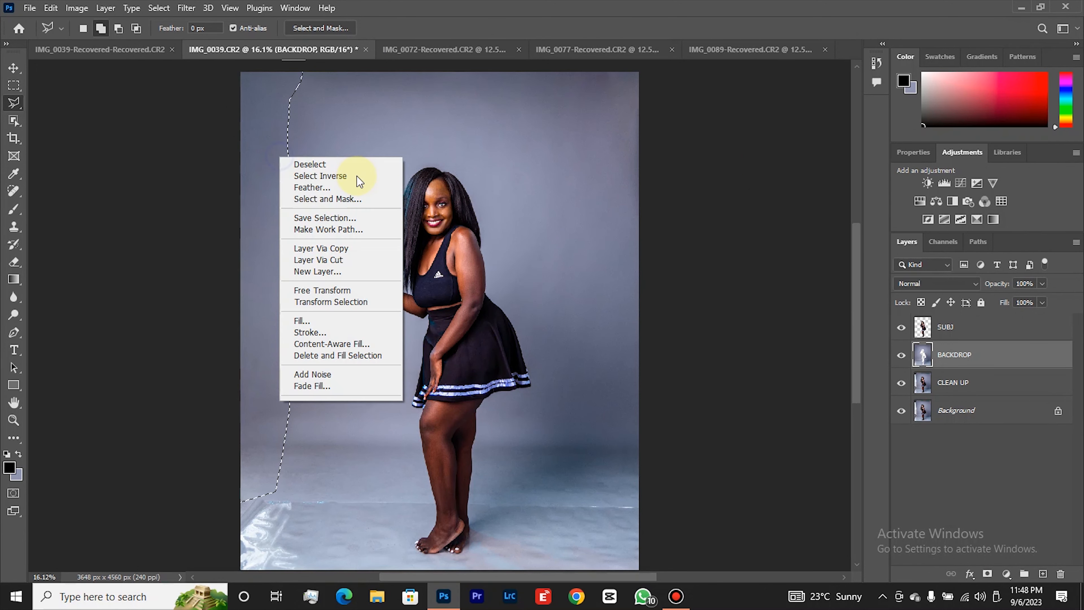
pyautogui.click(320, 164)
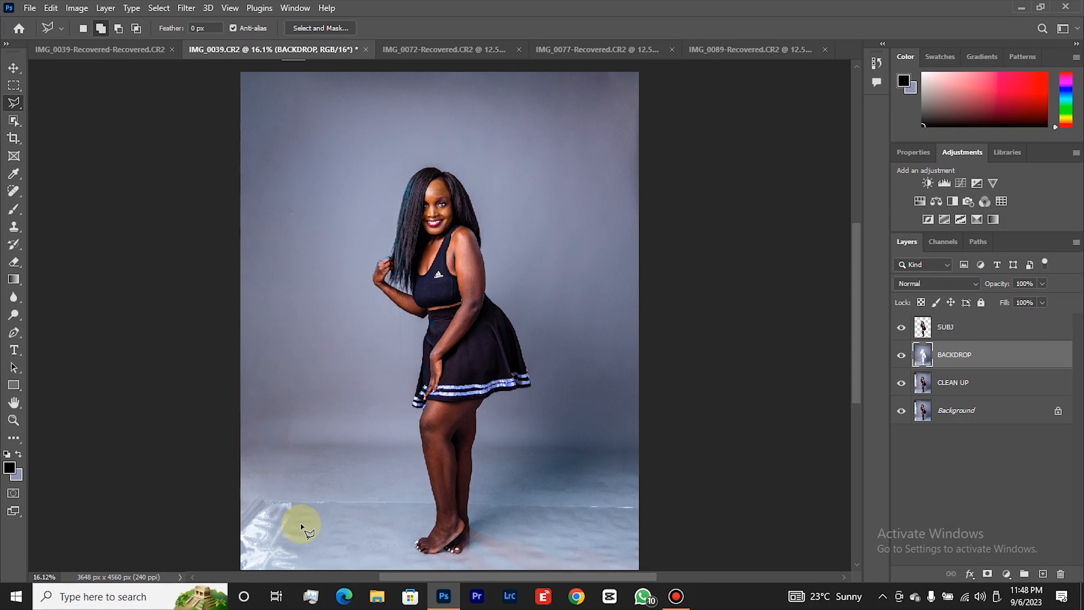
# Outline the shiny wrinkled plastic in the photo's lower-left corner with the Polygonal Lasso.
pyautogui.click(229, 481)
pyautogui.click(299, 483)
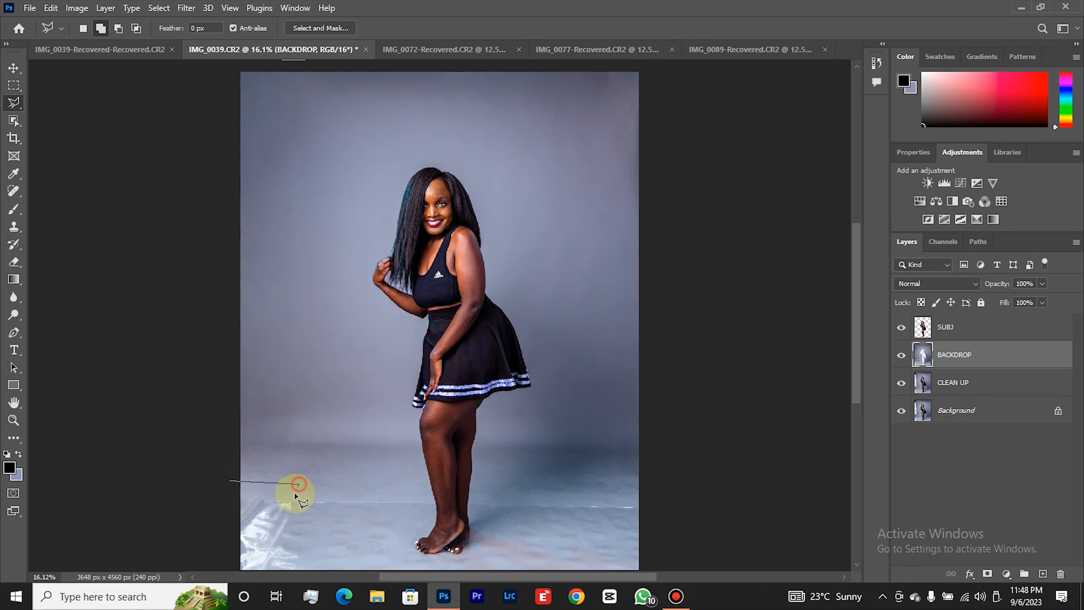
pyautogui.click(302, 563)
pyautogui.click(275, 573)
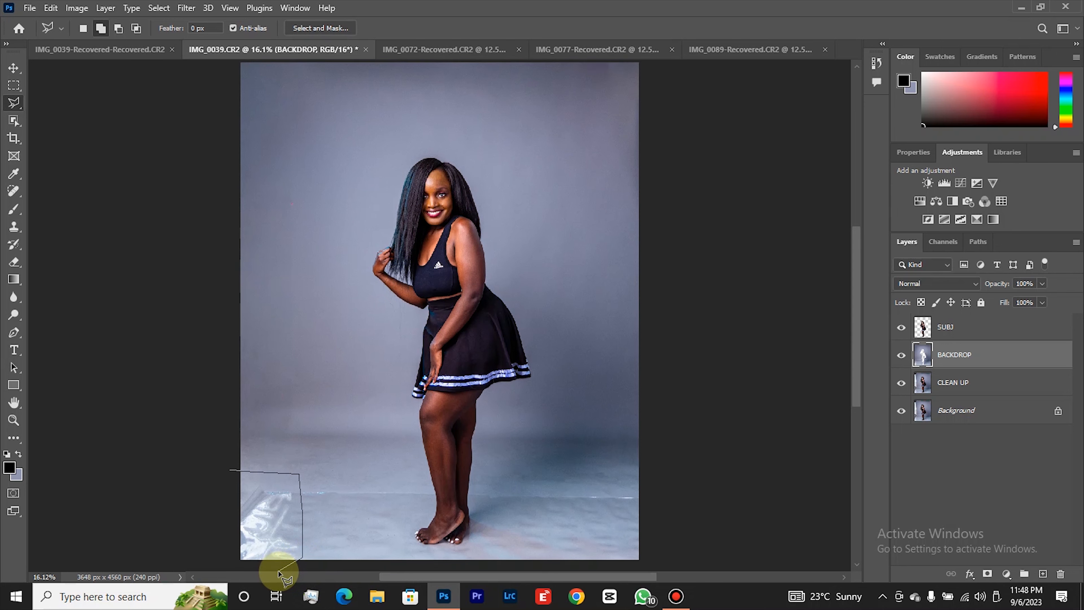
pyautogui.click(221, 560)
pyautogui.click(227, 469)
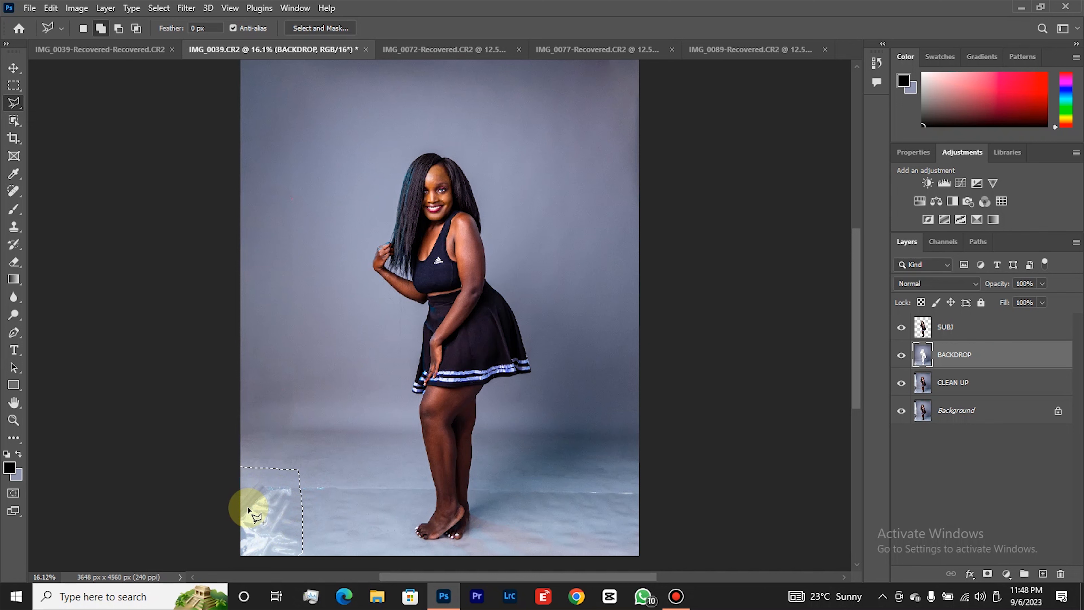
# Fill the selected wrinkled plastic area on the BACKDROP layer, and deselect.
pyautogui.rightClick(271, 507)
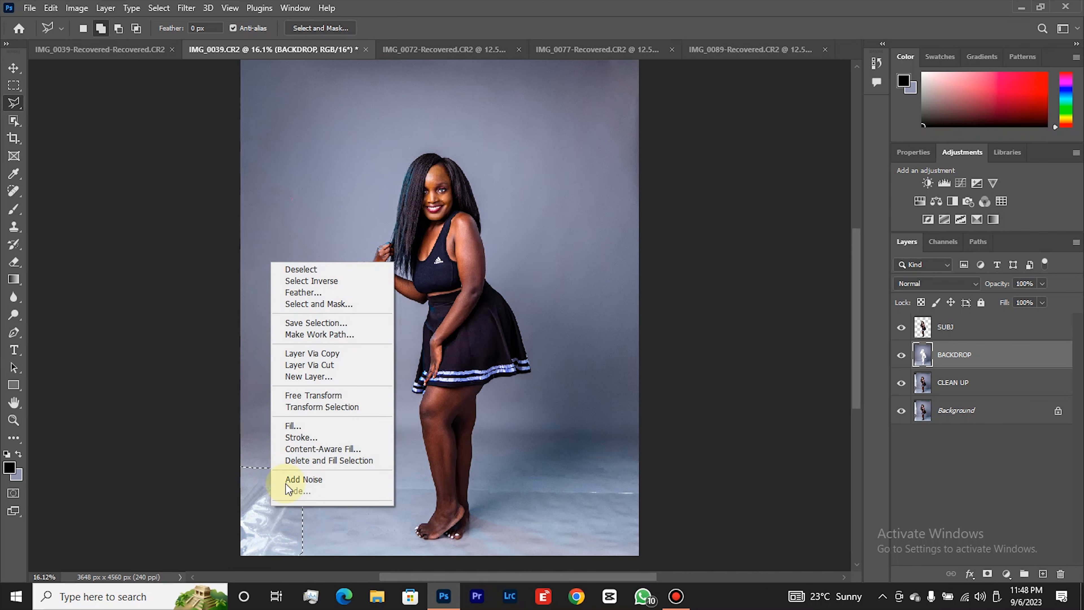
pyautogui.click(305, 426)
pyautogui.press('Return')
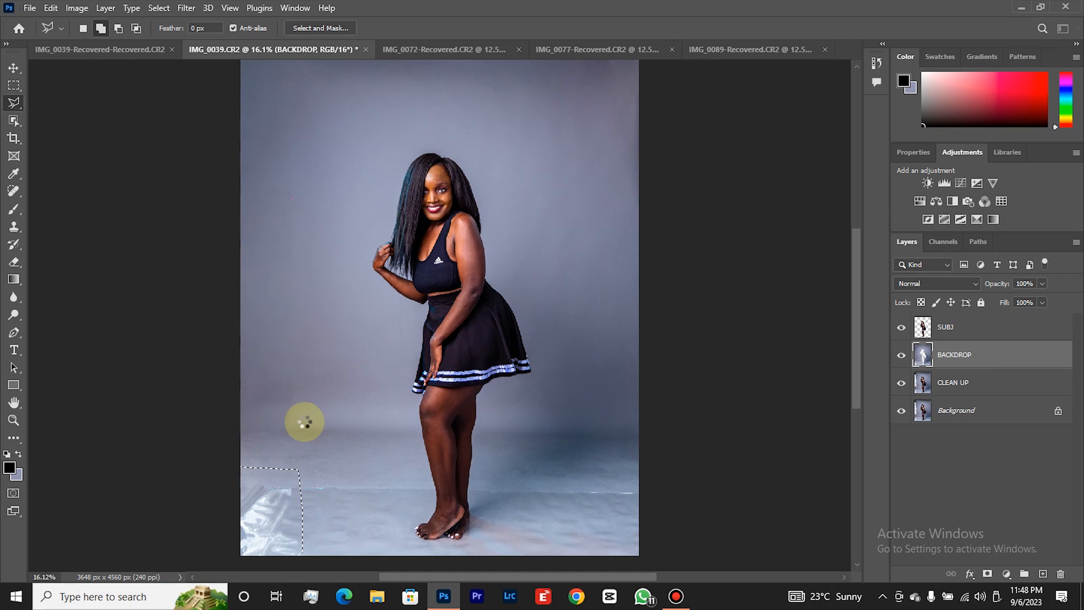
pyautogui.hotkey('ctrl', 'd')
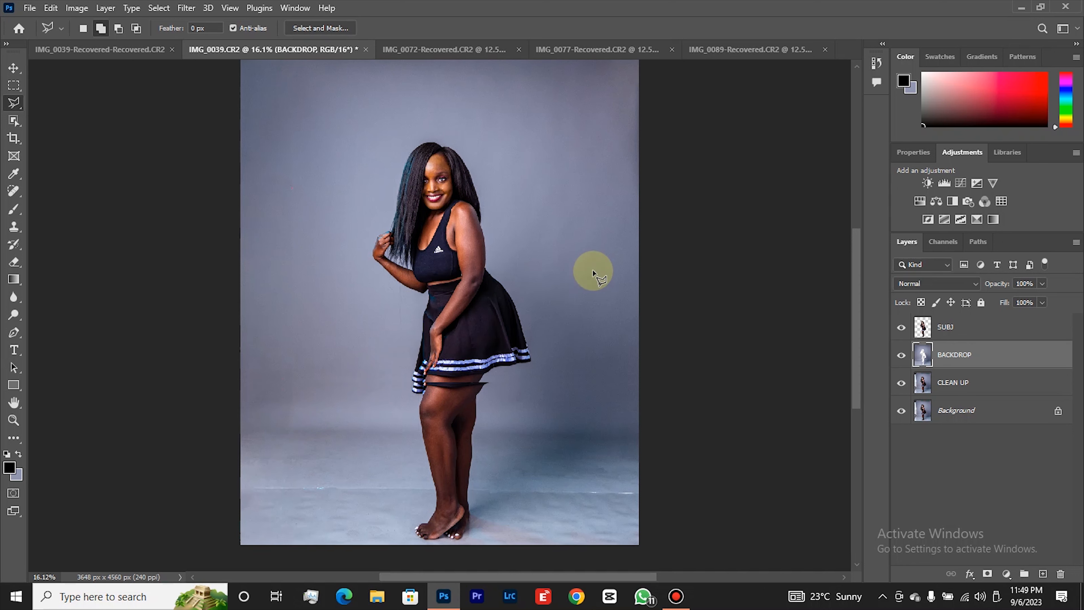
pyautogui.scroll(2, 507, 292)
pyautogui.scroll(-1, 506, 293)
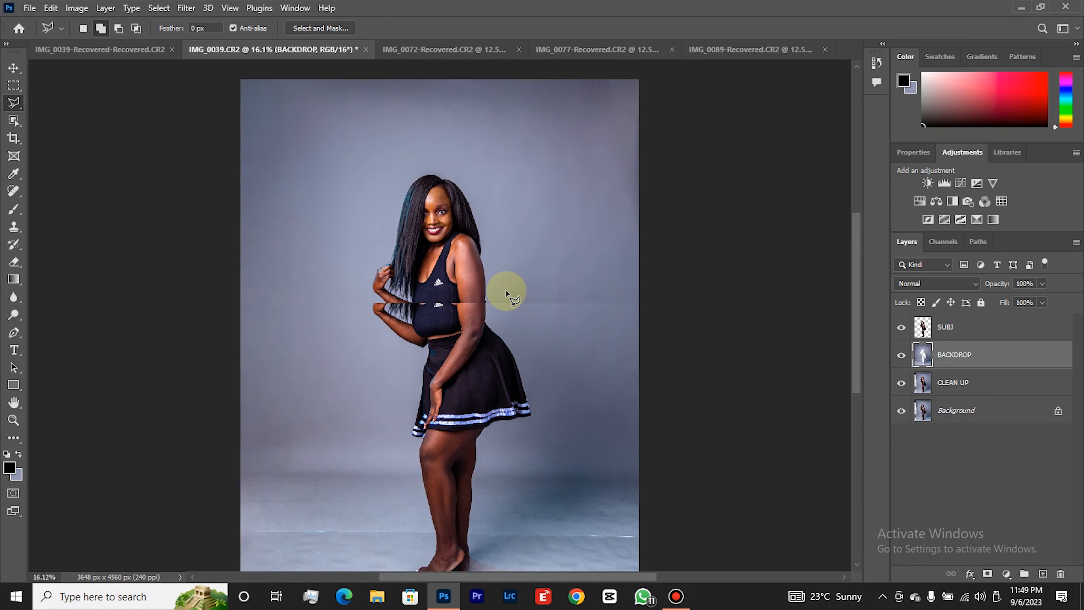
pyautogui.scroll(2, 553, 344)
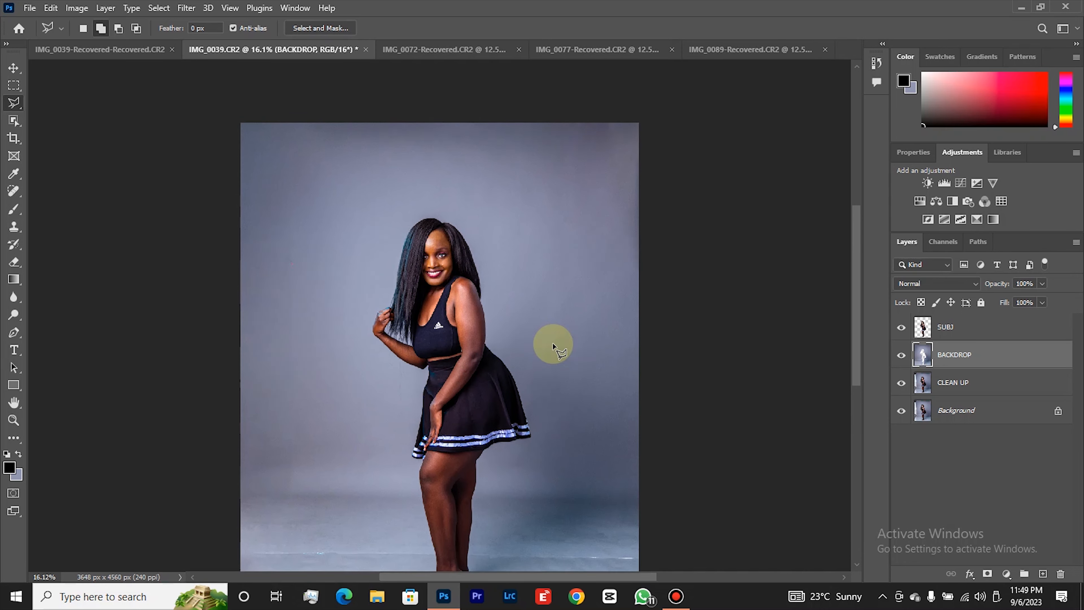
pyautogui.scroll(-4, 554, 344)
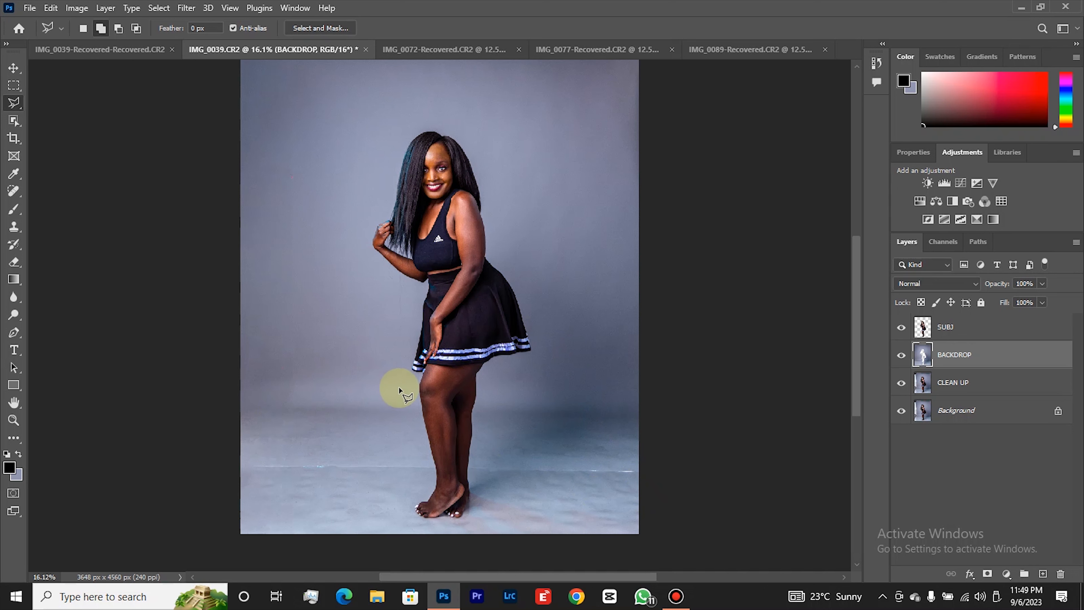
# Start a Polygonal Lasso outline of the woman's shadow at her back ankle, following its inner edge up to the skirt's rear hem.
pyautogui.press('z')
pyautogui.rightClick(414, 390)
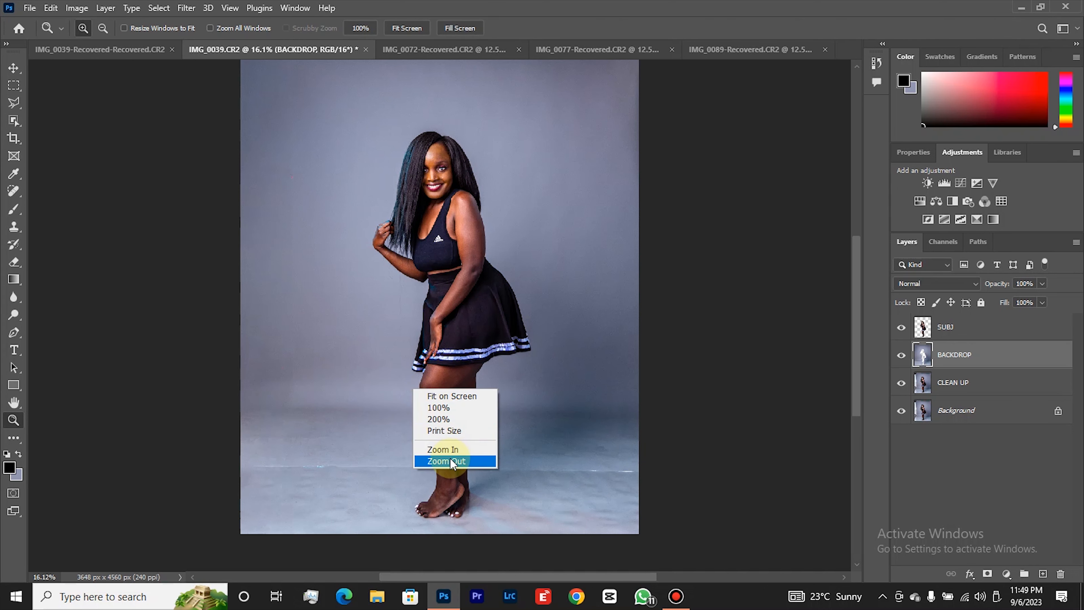
pyautogui.click(451, 460)
pyautogui.click(548, 390)
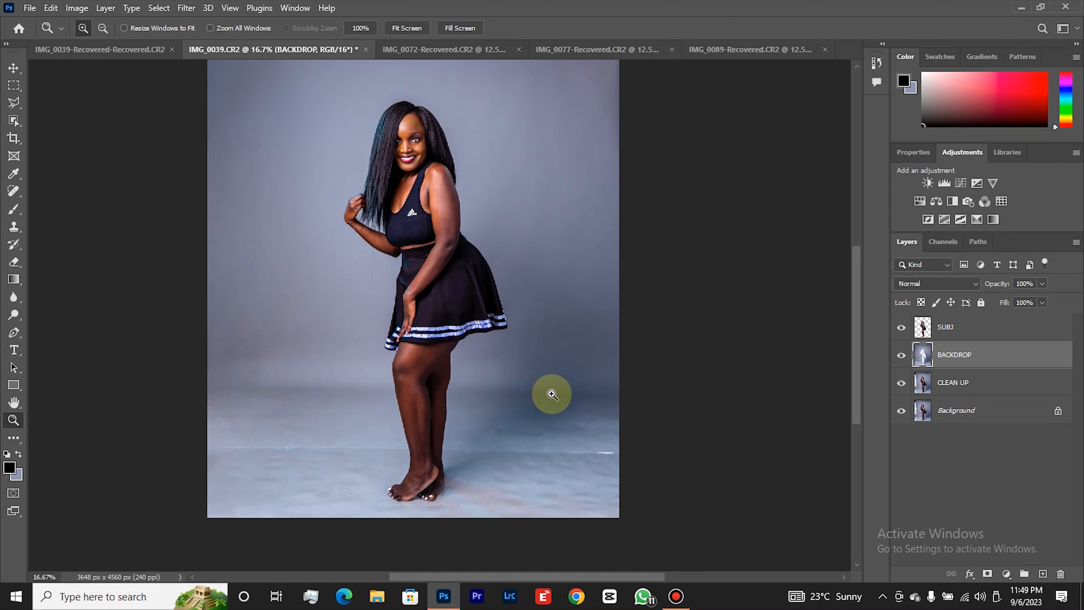
pyautogui.click(552, 394)
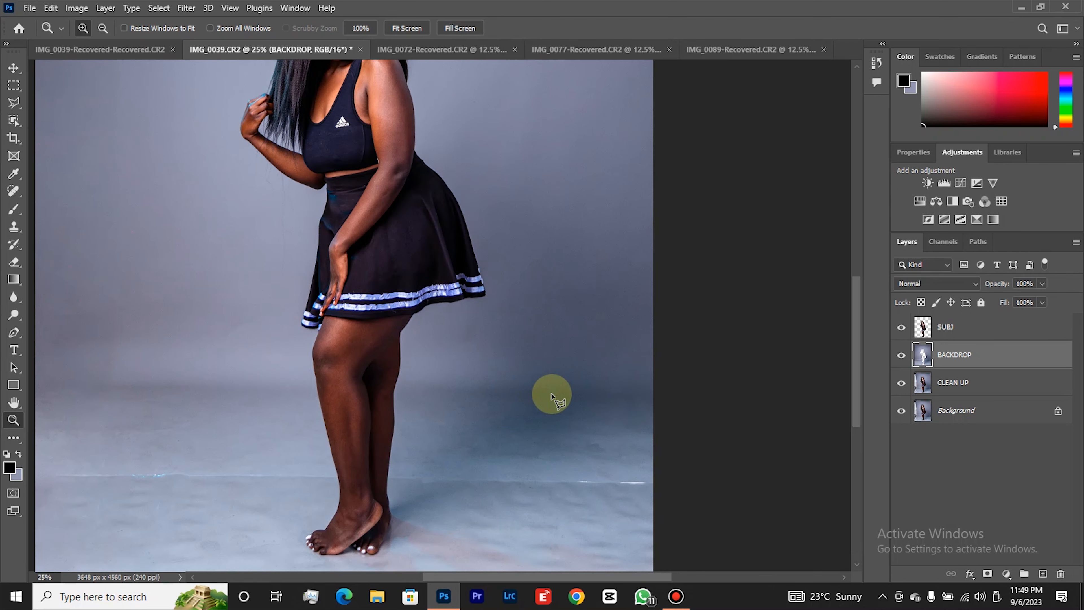
pyautogui.press('l')
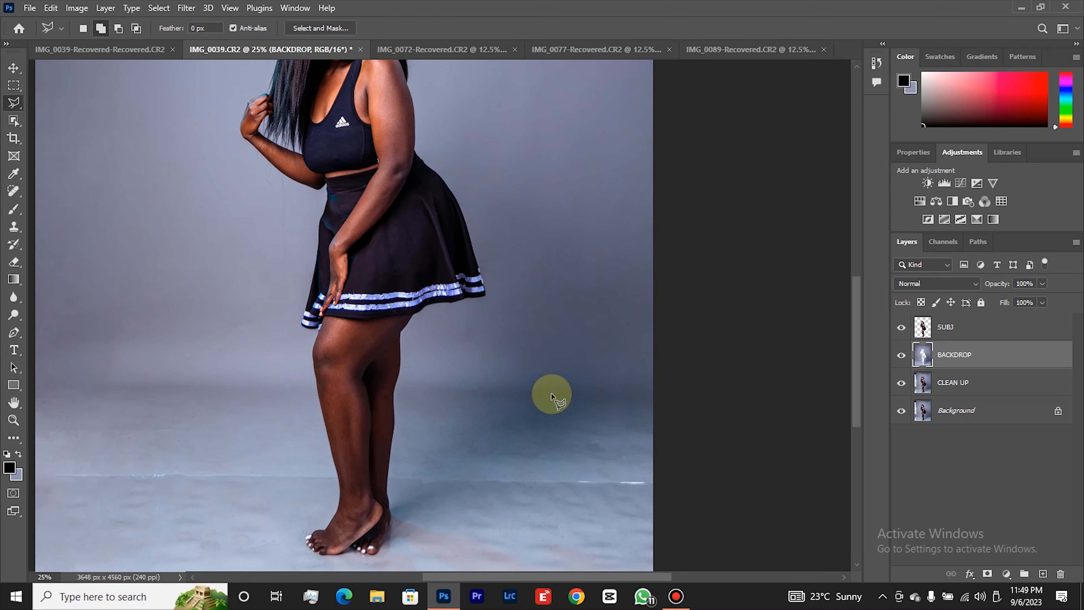
pyautogui.click(394, 487)
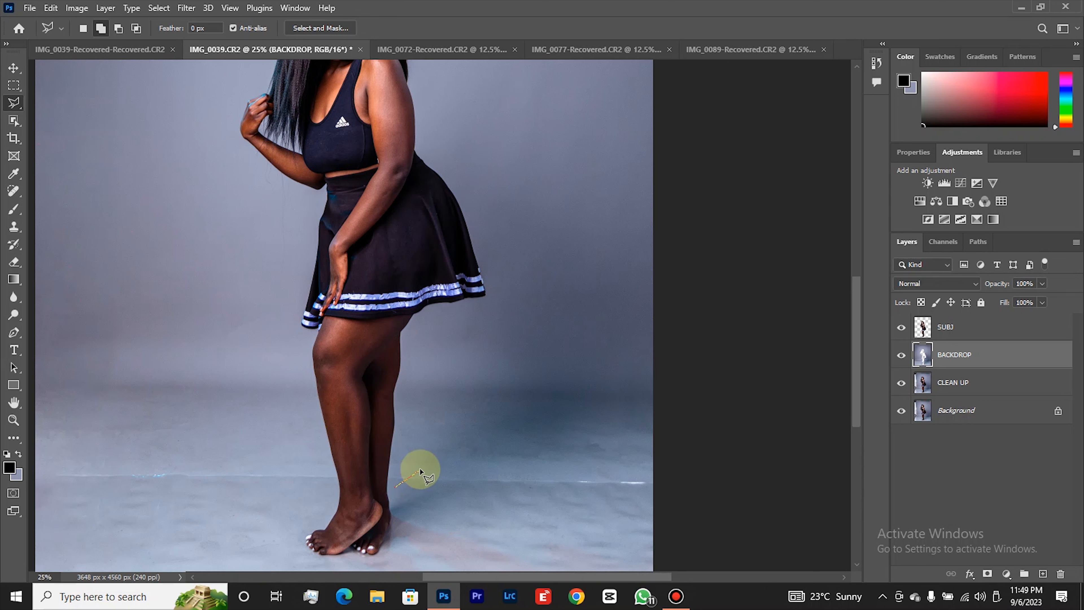
pyautogui.click(483, 400)
pyautogui.click(457, 350)
pyautogui.click(457, 325)
pyautogui.click(476, 305)
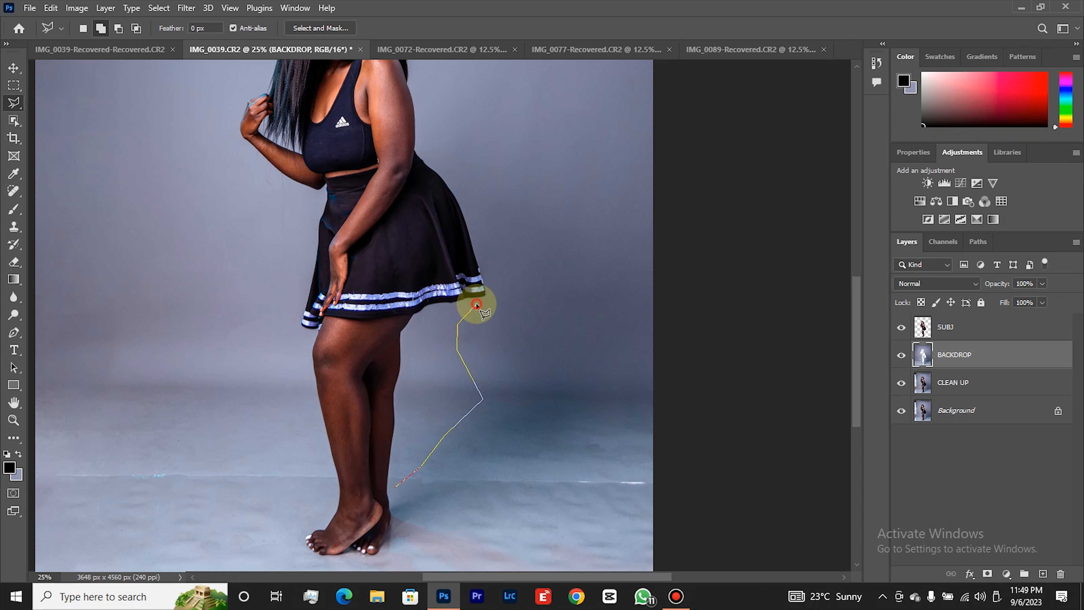
pyautogui.click(489, 295)
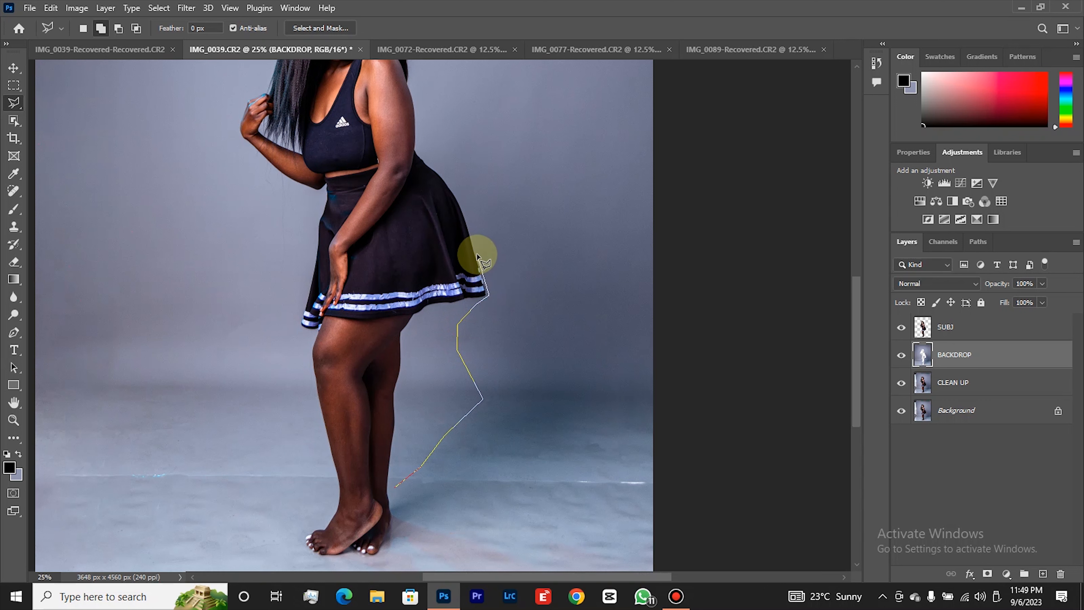
# Continue the lasso outline from the skirt around the shadow's upper and outer edges on the backdrop, down to the floor.
pyautogui.click(476, 225)
pyautogui.click(538, 201)
pyautogui.click(596, 225)
pyautogui.click(635, 271)
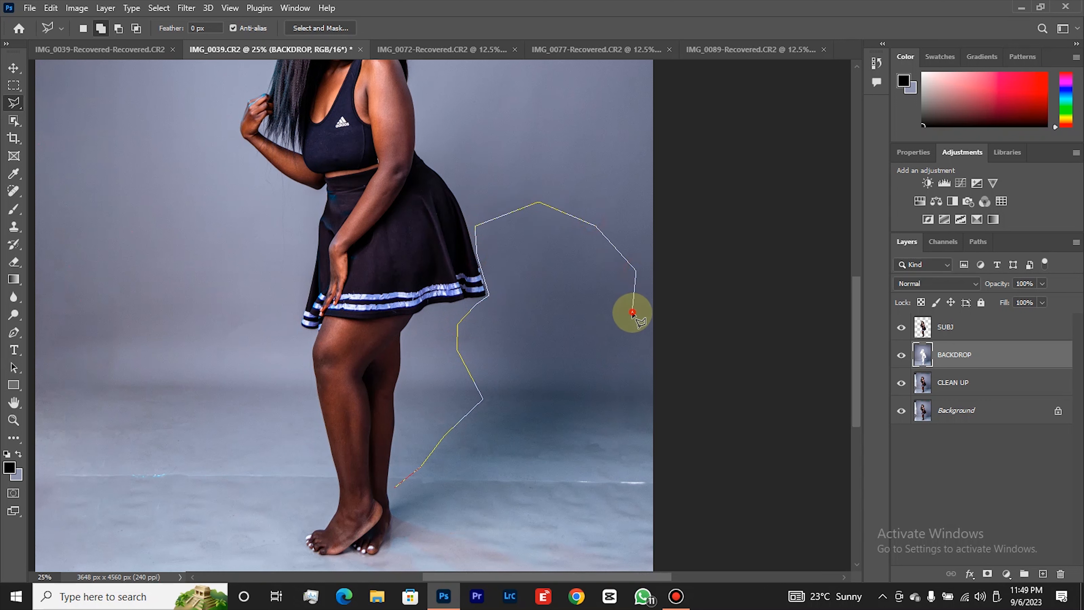
pyautogui.click(630, 322)
pyautogui.click(605, 380)
pyautogui.click(550, 455)
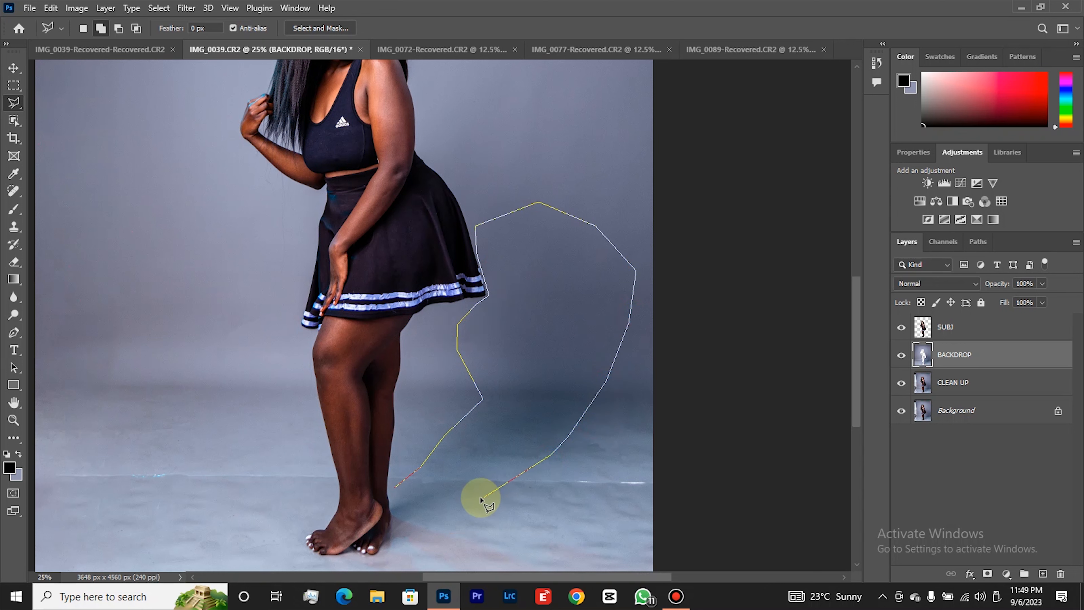
# Extend the shadow outline around the woman's feet and close it at the starting point beside her back ankle.
pyautogui.click(422, 525)
pyautogui.click(389, 550)
pyautogui.click(387, 570)
pyautogui.click(294, 551)
pyautogui.click(300, 524)
pyautogui.click(338, 506)
pyautogui.click(397, 485)
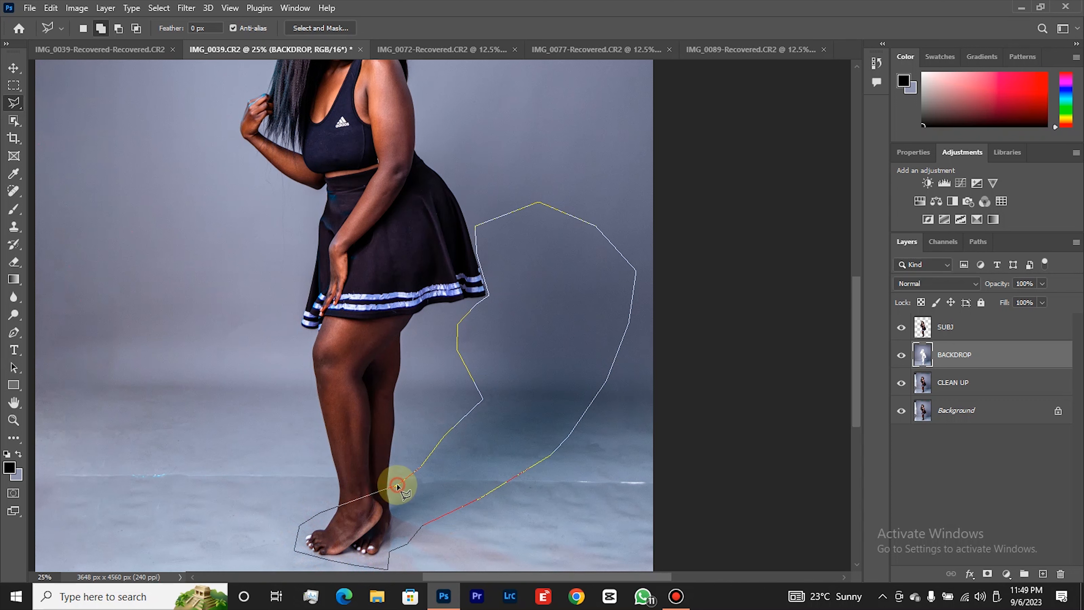
# Save the shadow selection as a new channel named SHADOW 1, and copy the selected BACKDROP area to a new layer.
pyautogui.rightClick(497, 439)
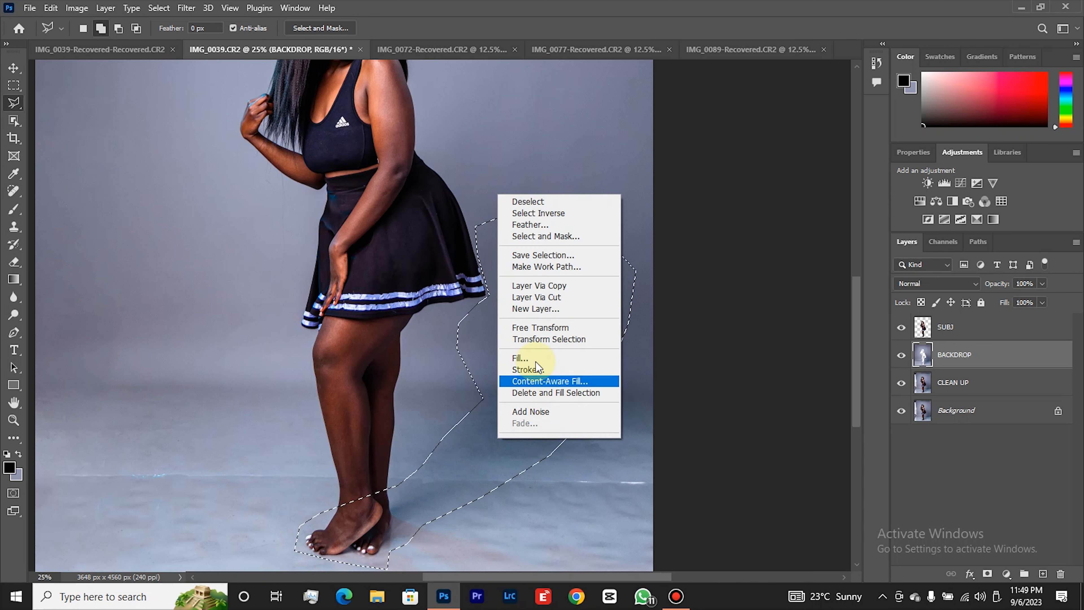
pyautogui.click(549, 255)
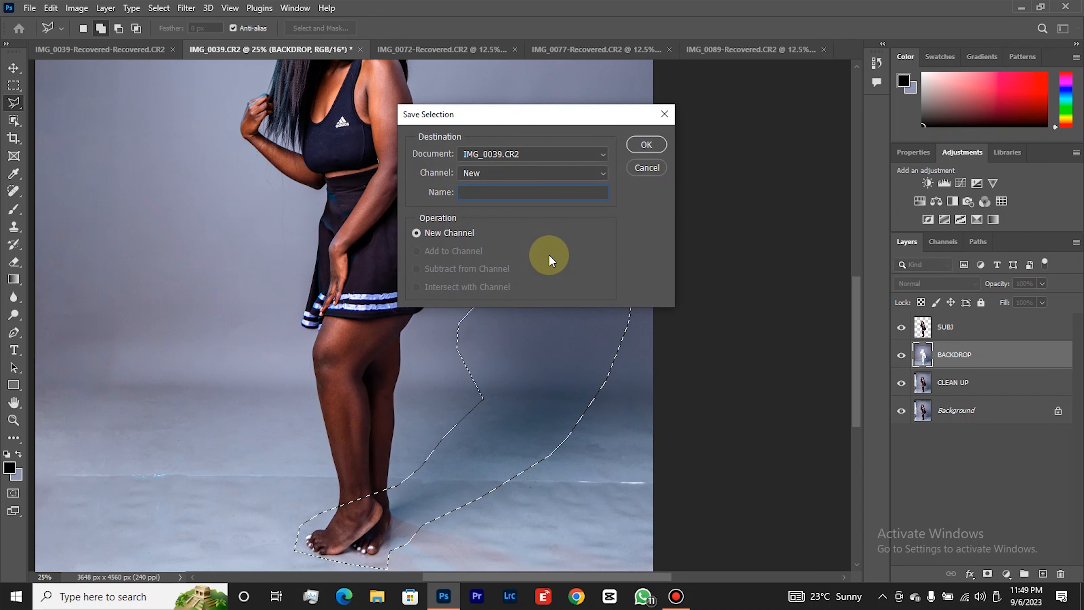
pyautogui.write('SHADOW 1')
pyautogui.click(646, 144)
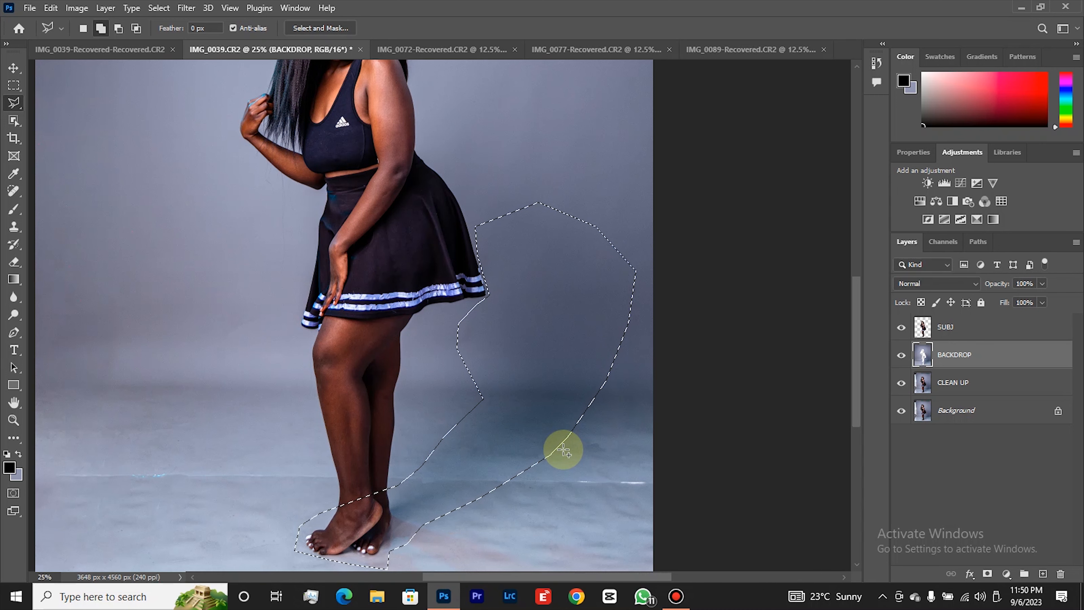
pyautogui.hotkey('ctrl', 'j')
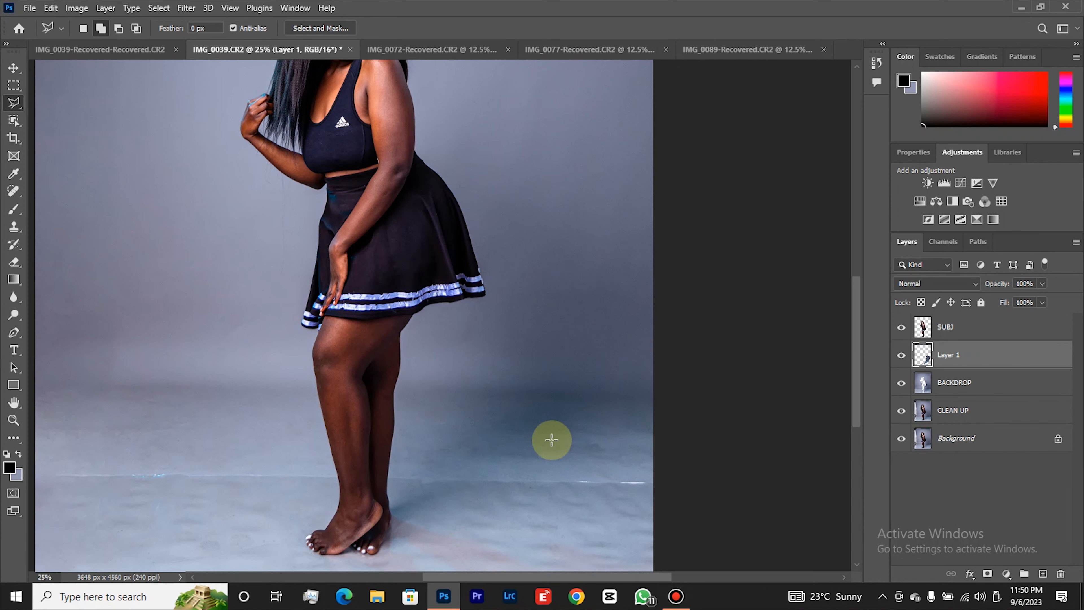
# Hide Layer 1 and rename it SHADOW.
pyautogui.press('z')
pyautogui.rightClick(529, 413)
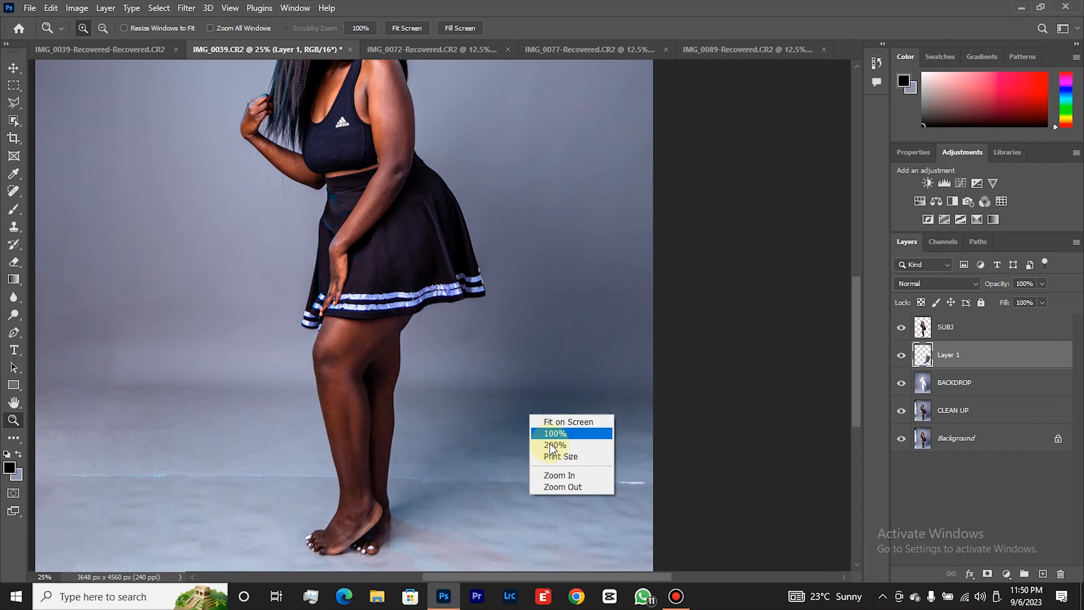
pyautogui.click(563, 486)
pyautogui.rightClick(494, 390)
pyautogui.click(531, 459)
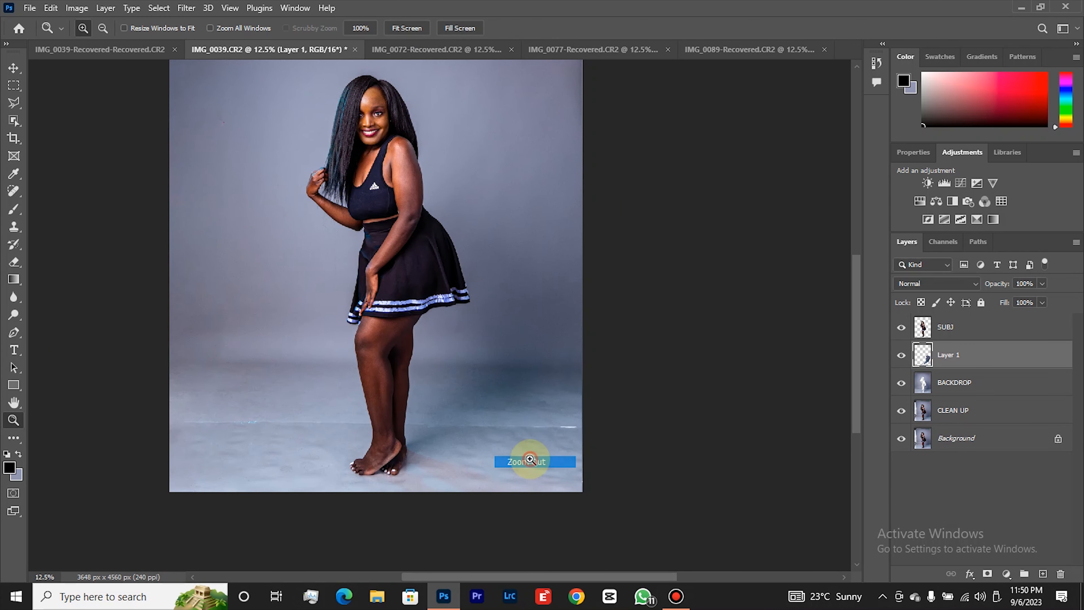
pyautogui.click(956, 383)
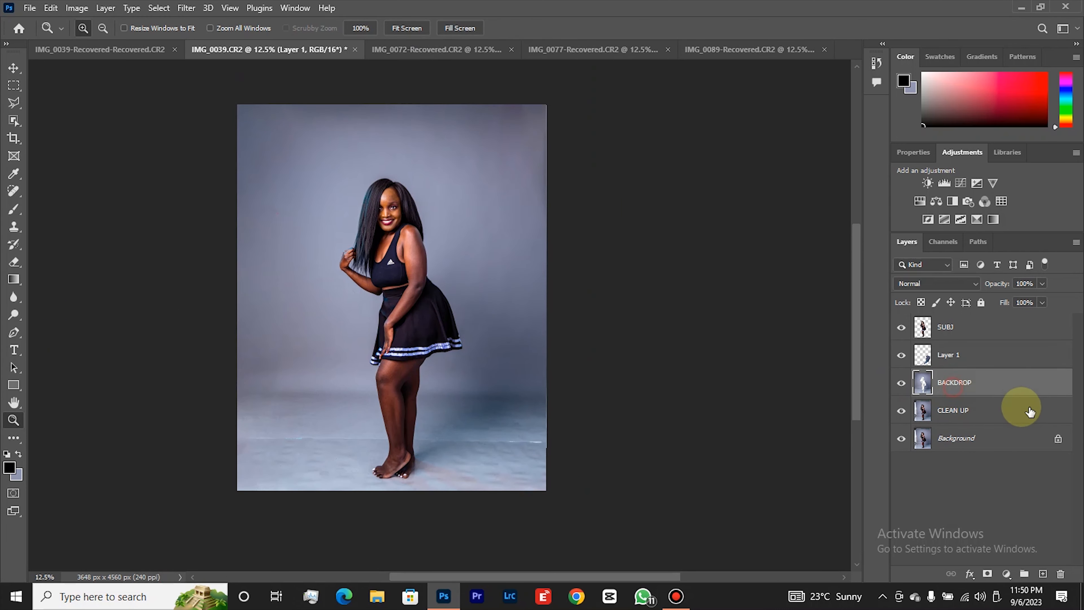
pyautogui.click(901, 355)
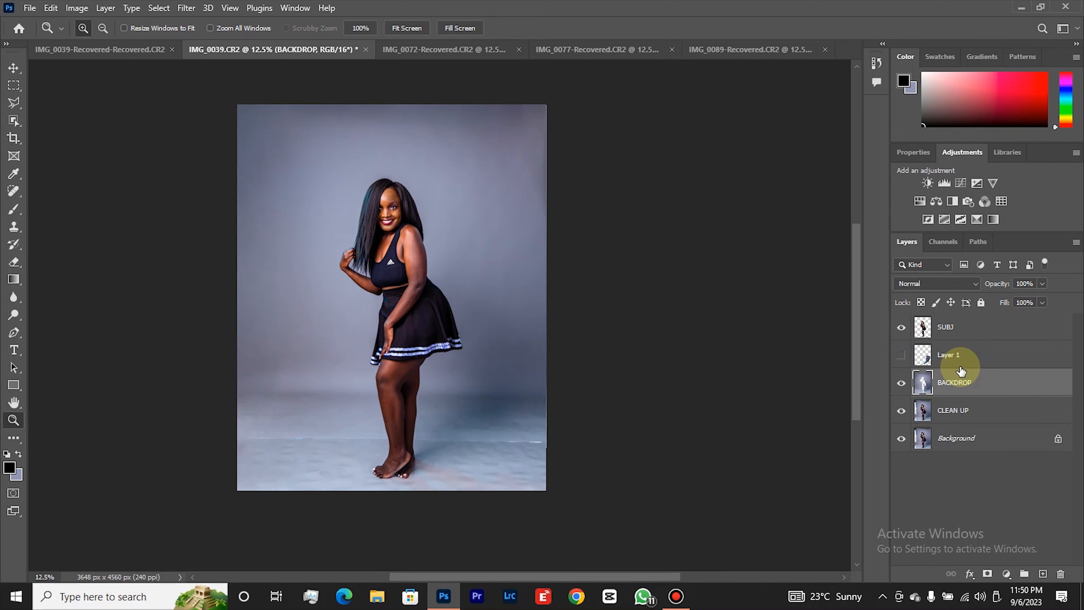
pyautogui.doubleClick(951, 355)
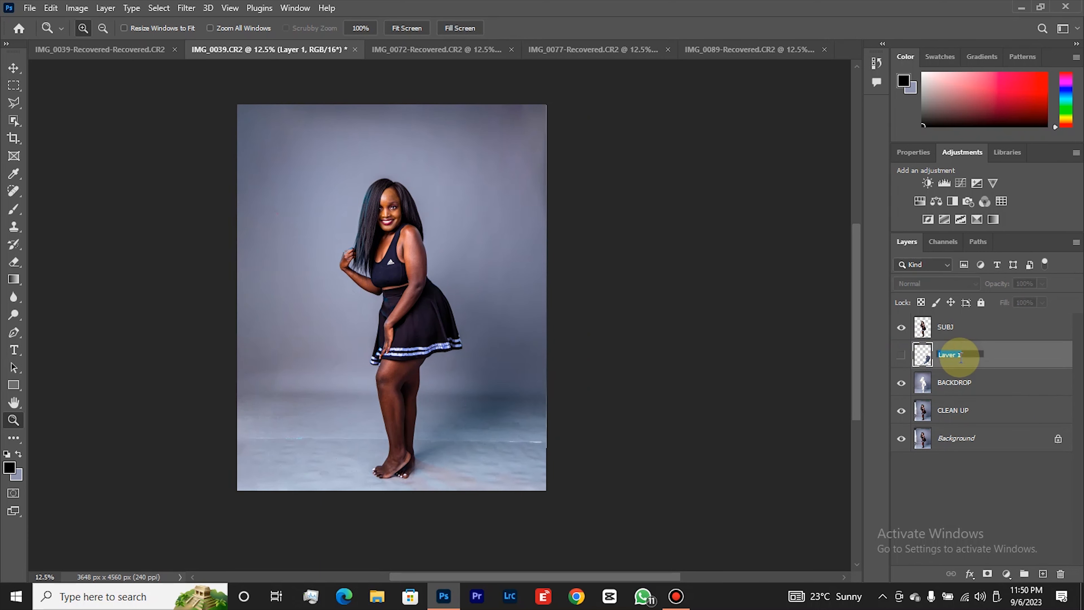
pyautogui.write('SHADOW')
pyautogui.press('Return')
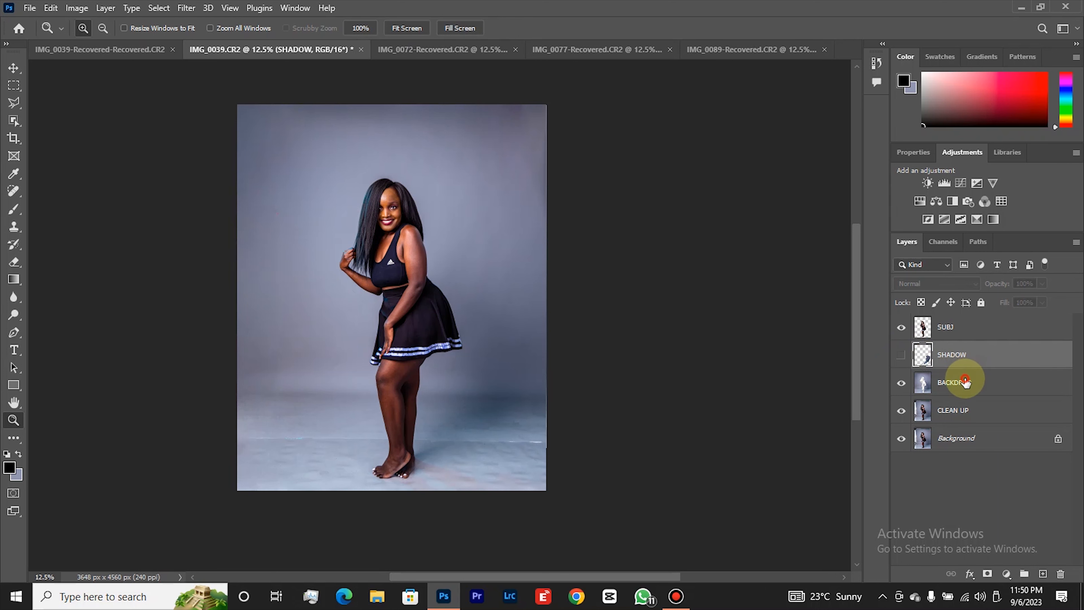
# Apply a Gaussian Blur with a 130-pixel radius to the BACKDROP layer.
pyautogui.click(960, 382)
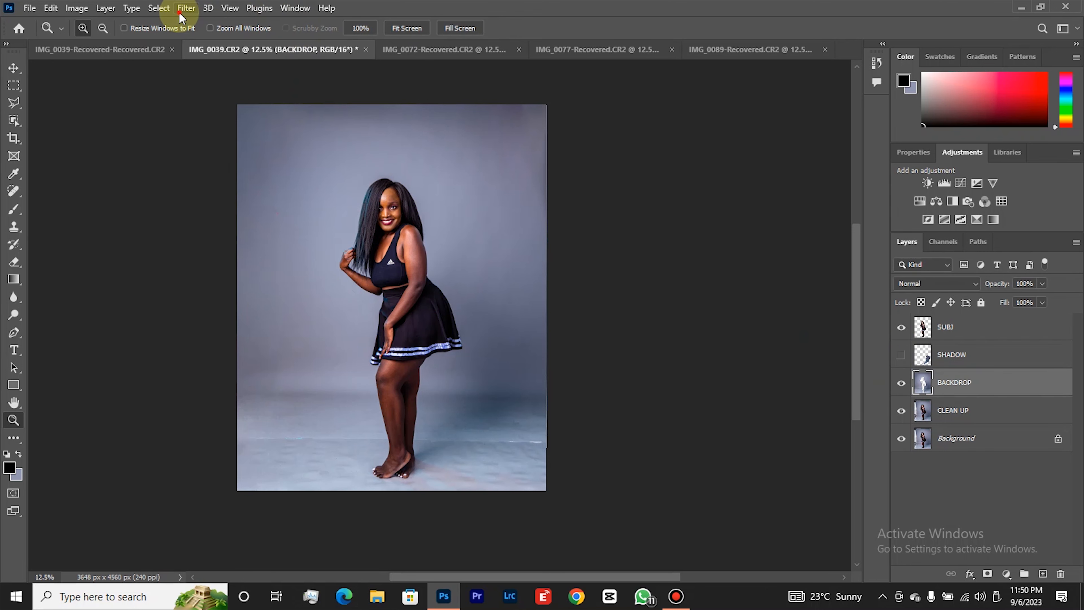
pyautogui.click(186, 8)
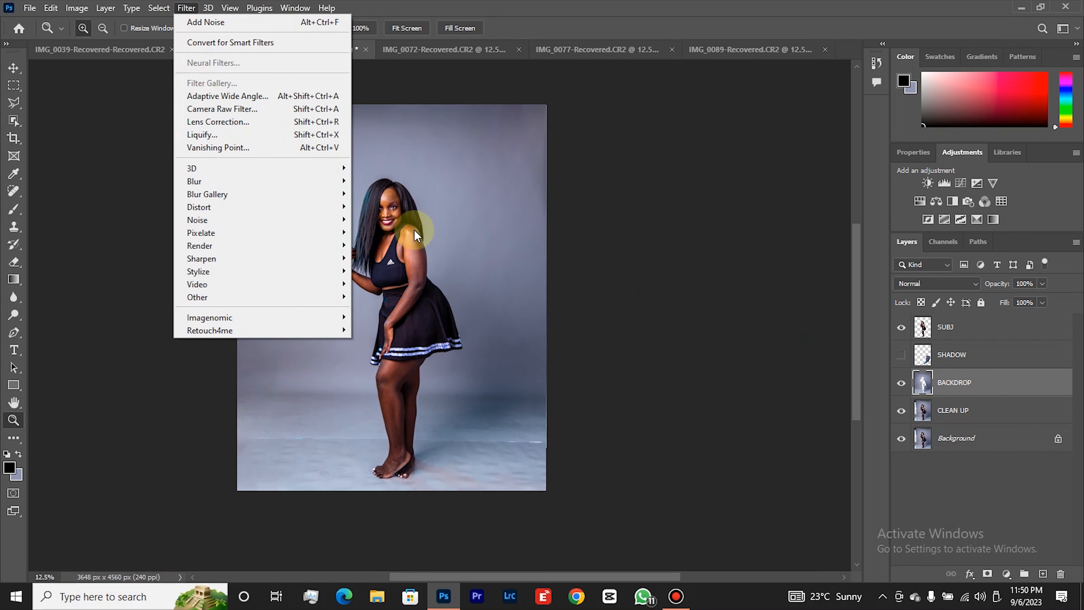
pyautogui.click(290, 175)
pyautogui.click(393, 233)
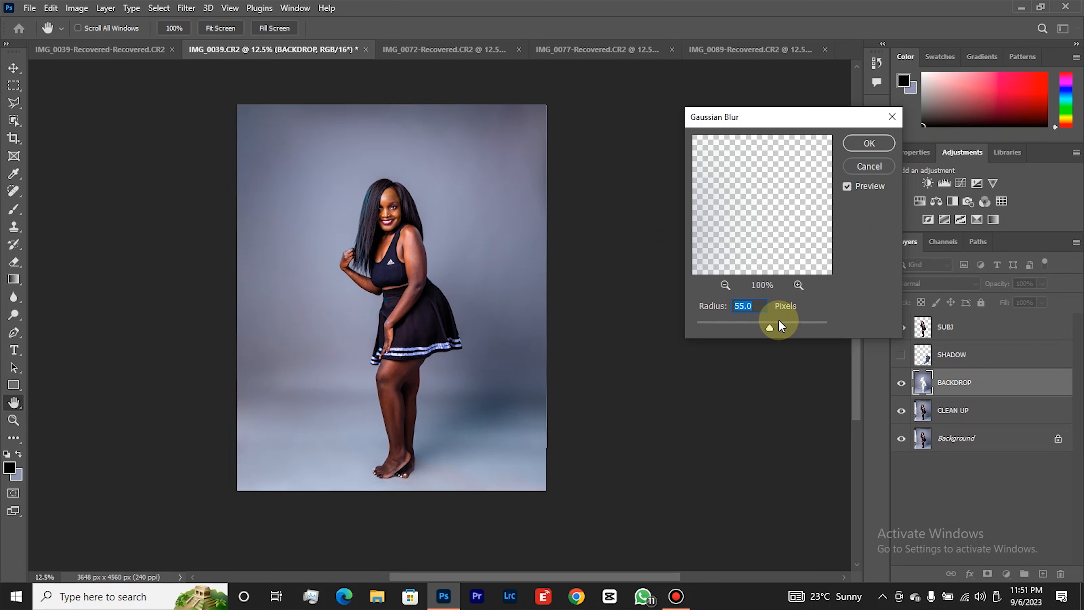
pyautogui.moveTo(772, 329); pyautogui.dragTo(781, 332)
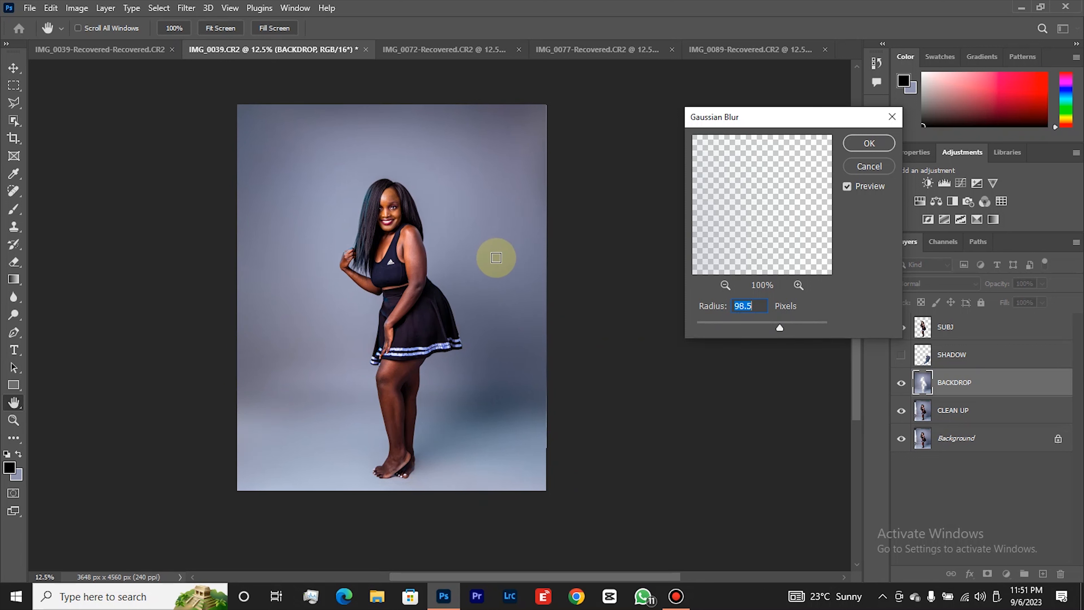
pyautogui.moveTo(783, 329); pyautogui.dragTo(787, 329)
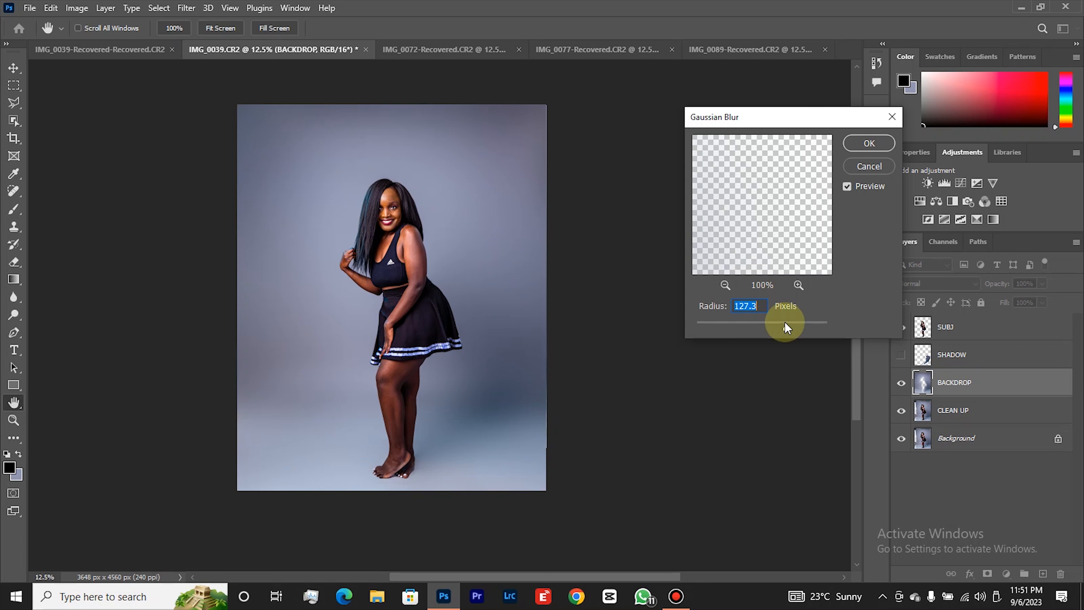
pyautogui.moveTo(786, 328); pyautogui.dragTo(788, 330)
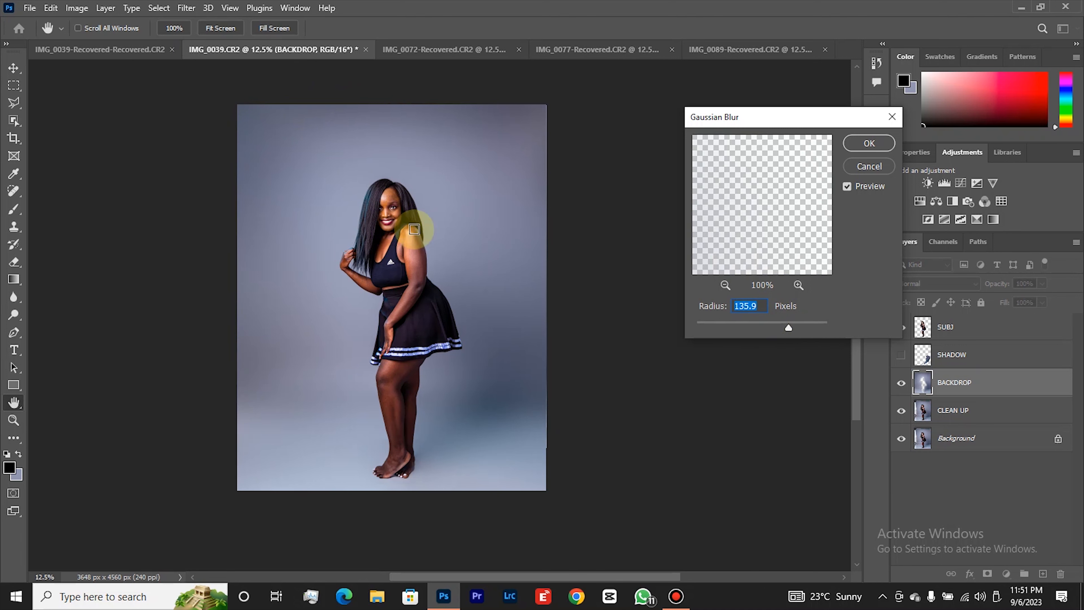
pyautogui.click(789, 328)
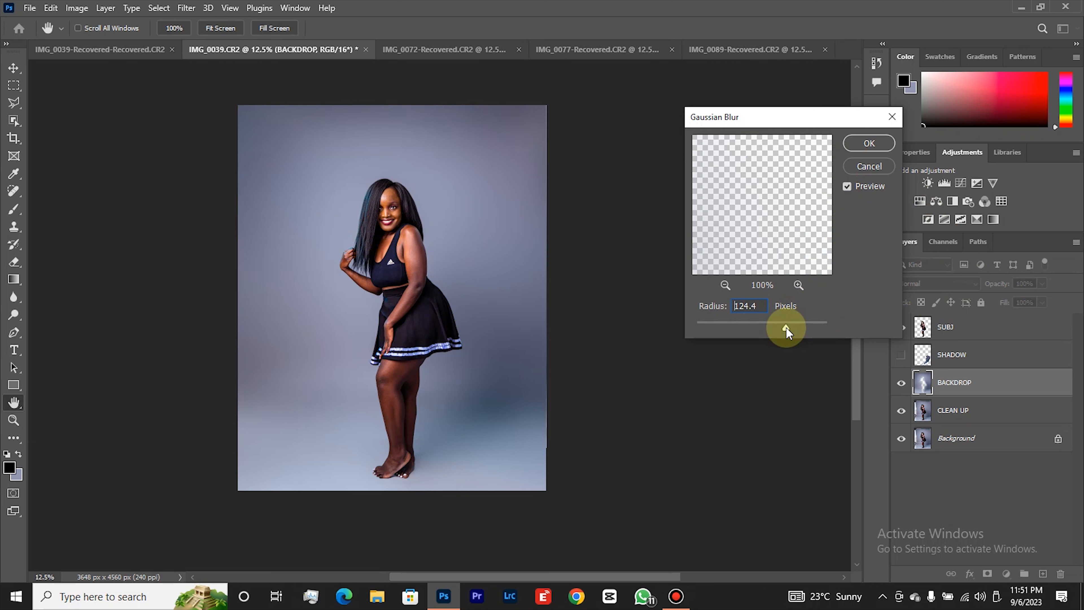
pyautogui.moveTo(786, 330); pyautogui.dragTo(788, 335)
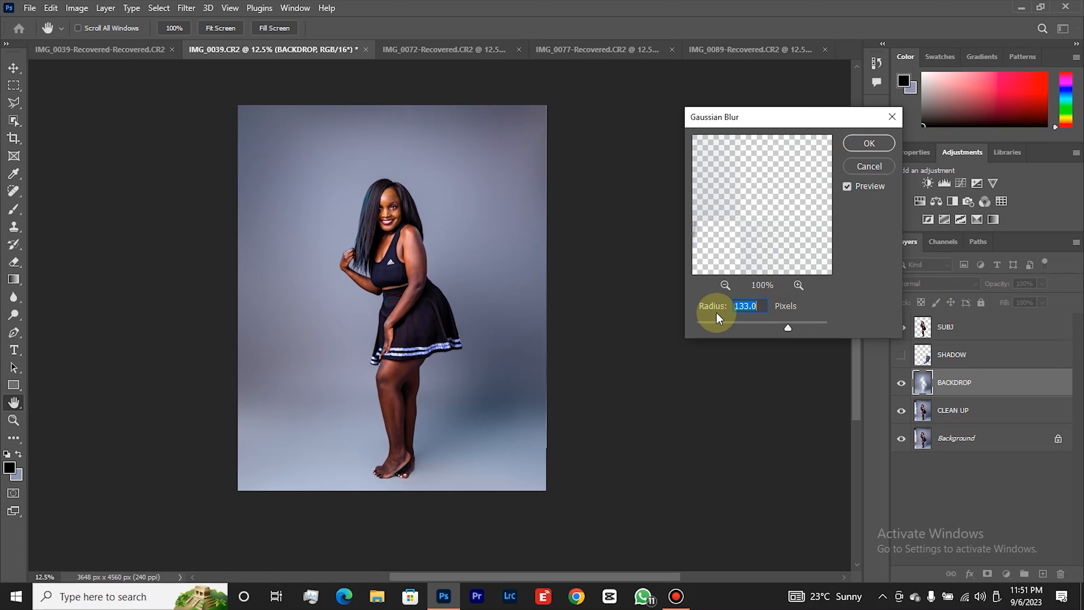
pyautogui.write('130')
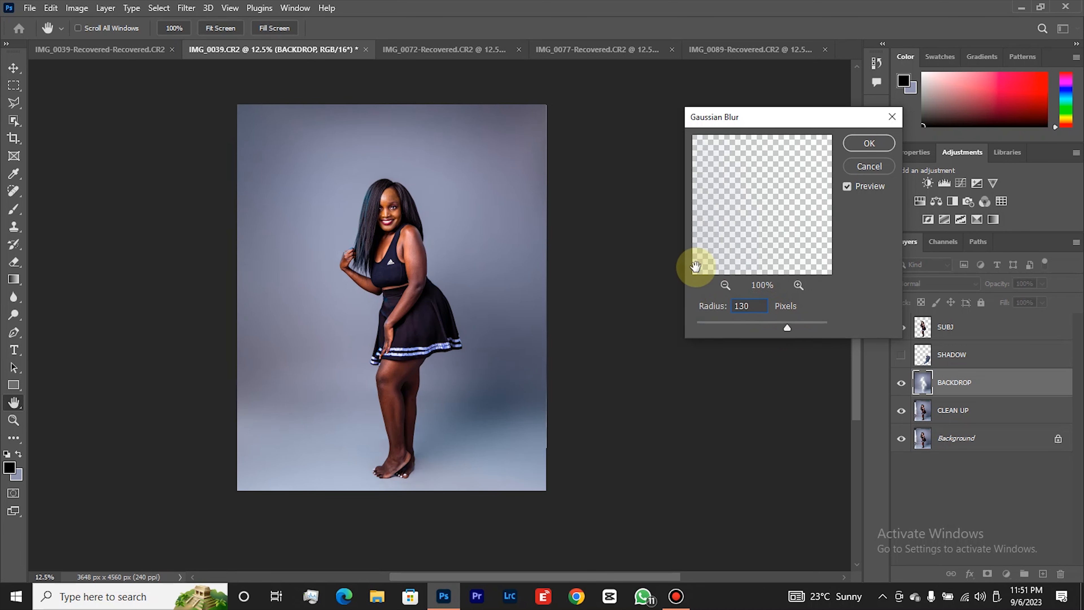
pyautogui.click(856, 144)
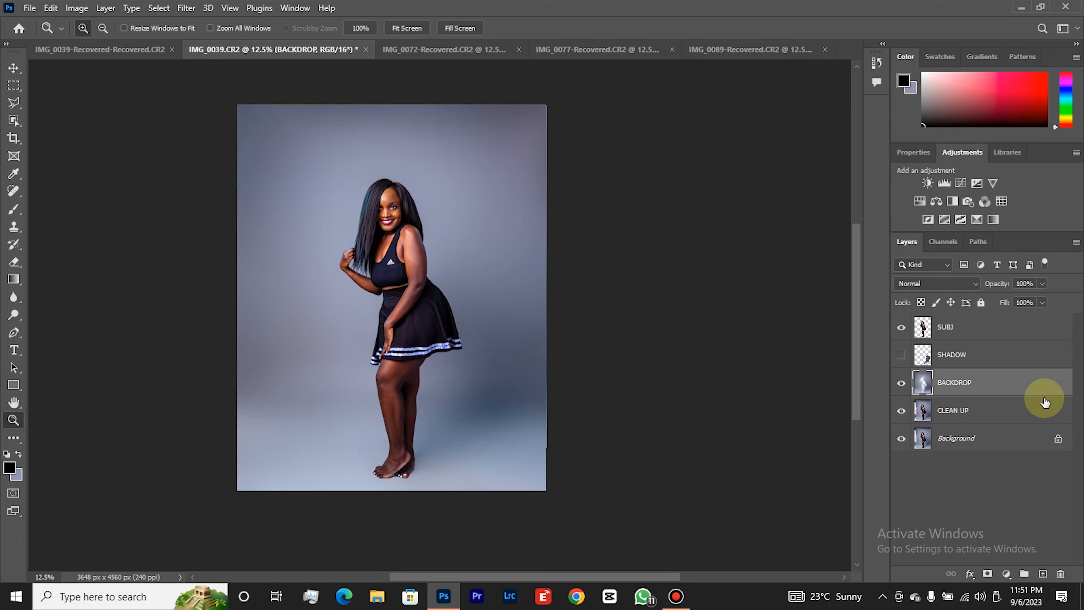
# Examine the blurred backdrop and floor up close around the woman's legs and feet.
pyautogui.click(503, 407)
pyautogui.rightClick(510, 410)
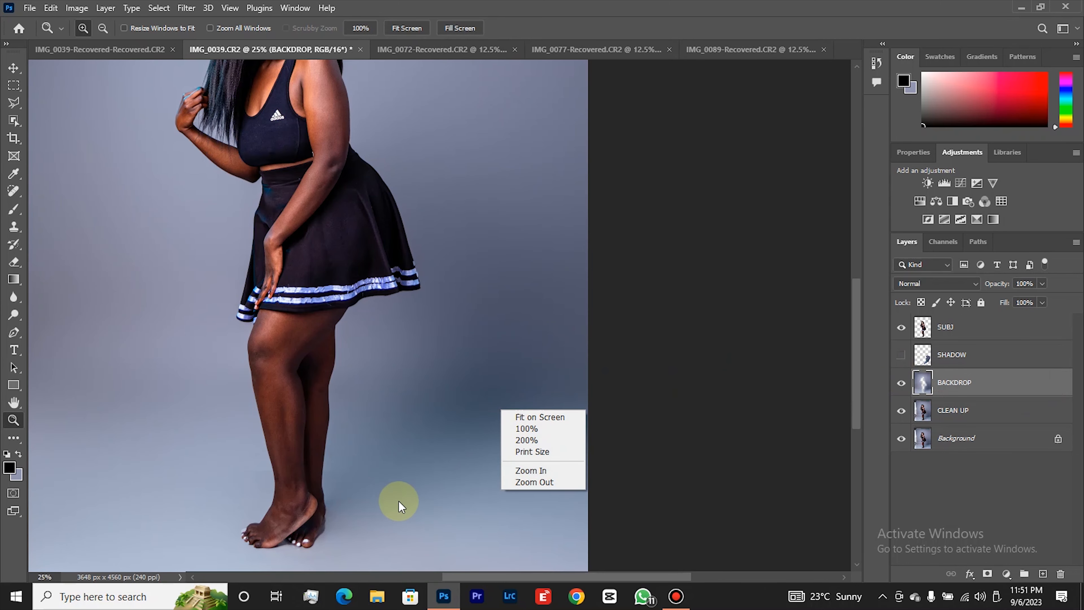
pyautogui.click(399, 500)
pyautogui.rightClick(461, 471)
pyautogui.click(480, 478)
pyautogui.rightClick(437, 432)
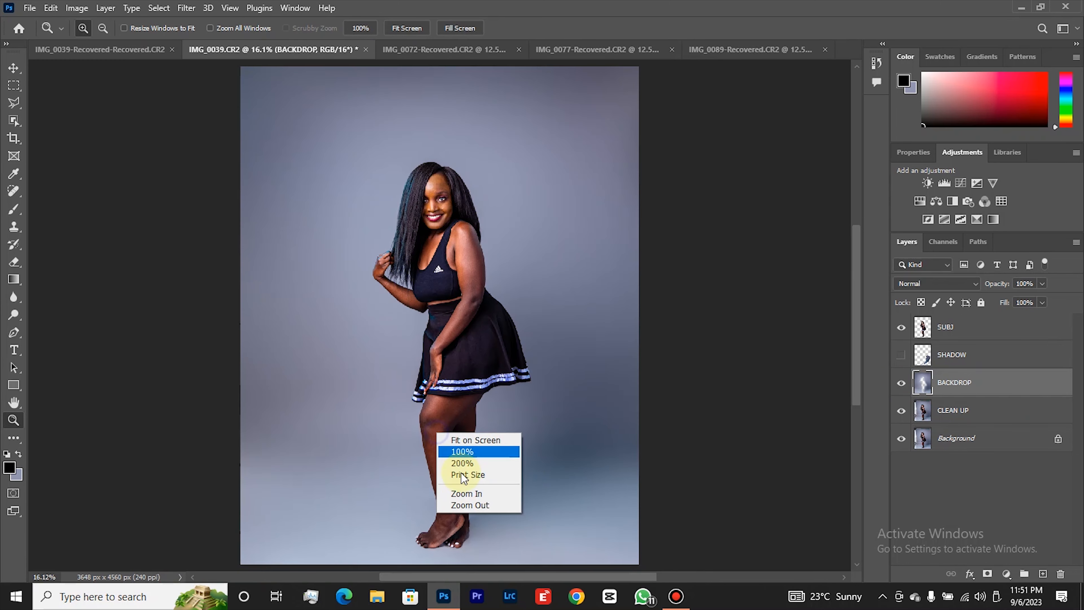
pyautogui.click(465, 504)
pyautogui.click(465, 492)
pyautogui.click(463, 491)
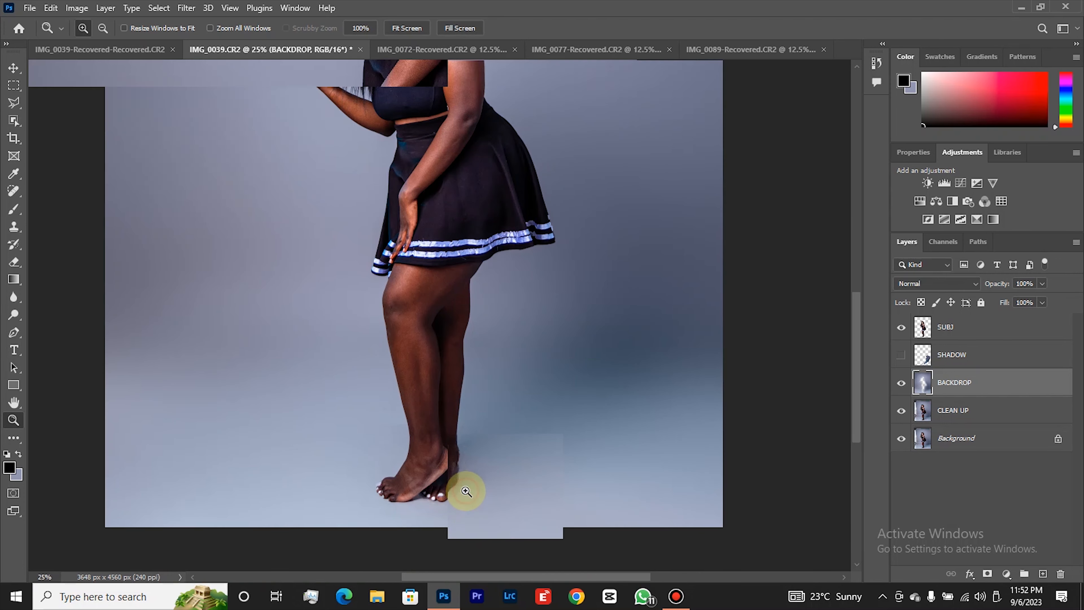
pyautogui.click(463, 491)
pyautogui.rightClick(493, 449)
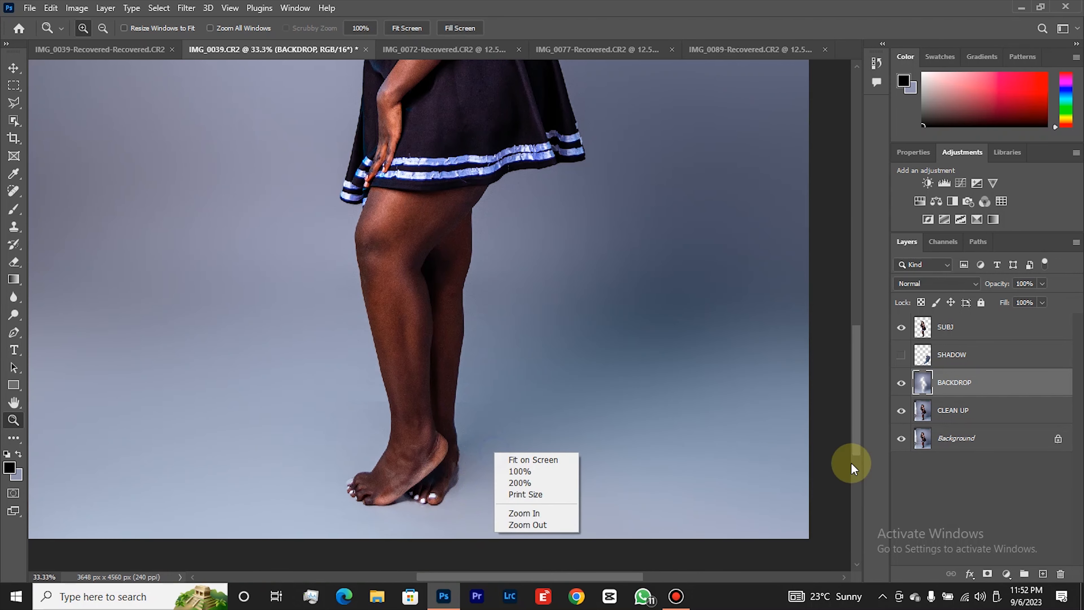
# Toggle the SUBJ layer's visibility to inspect the blurred backdrop behind the woman, leaving the layer shown.
pyautogui.click(899, 329)
pyautogui.click(899, 329)
pyautogui.click(899, 328)
pyautogui.click(899, 328)
pyautogui.click(900, 327)
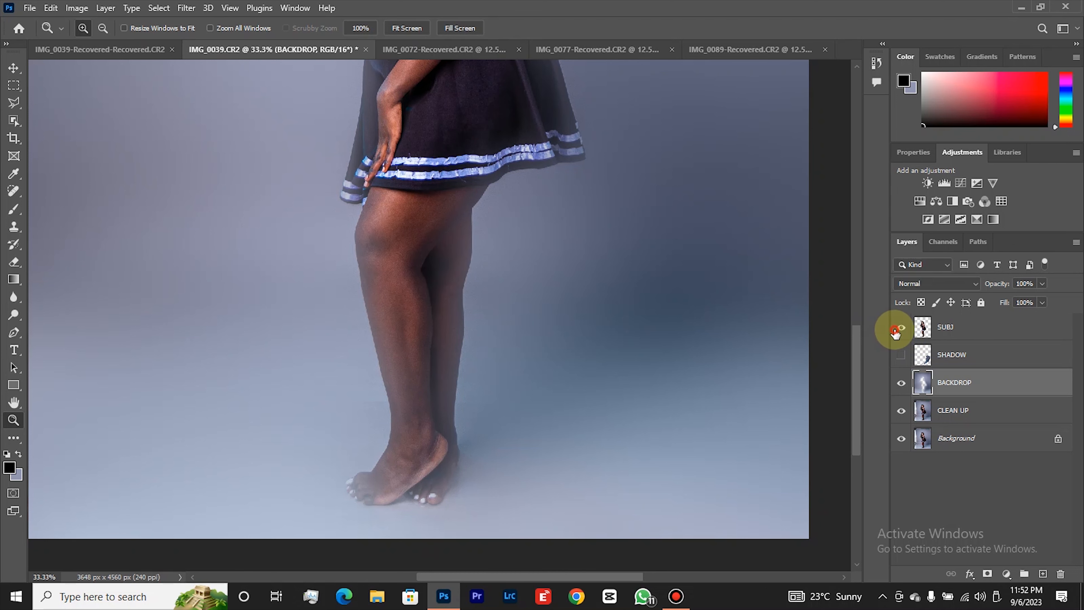
# Check the blurred backdrop across the whole picture, including the remaining shadow area behind the woman.
pyautogui.rightClick(473, 356)
pyautogui.click(519, 429)
pyautogui.rightClick(540, 406)
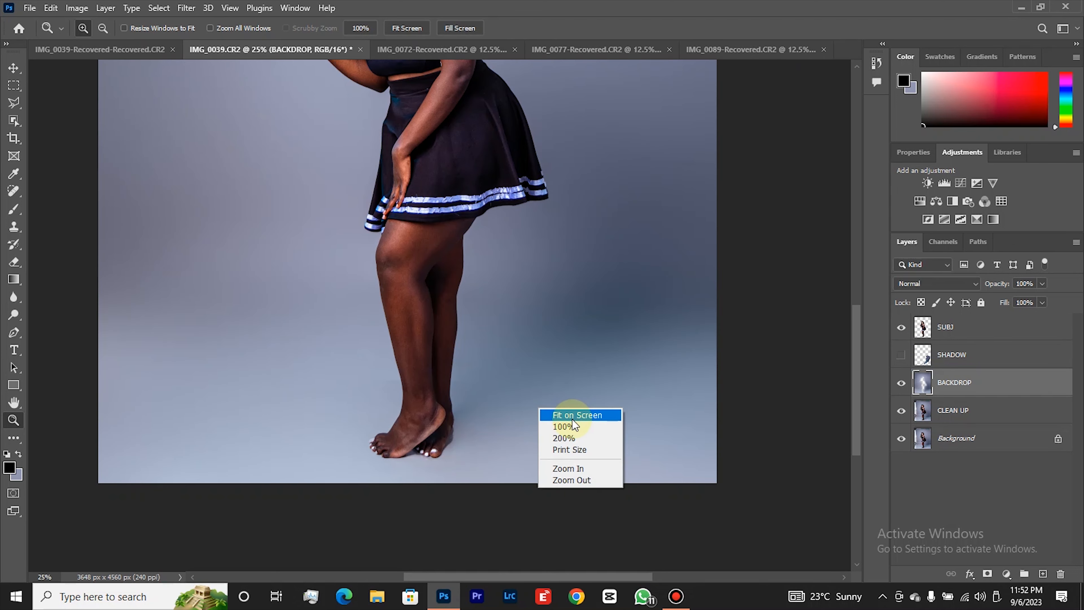
pyautogui.click(563, 413)
pyautogui.rightClick(536, 348)
pyautogui.click(561, 424)
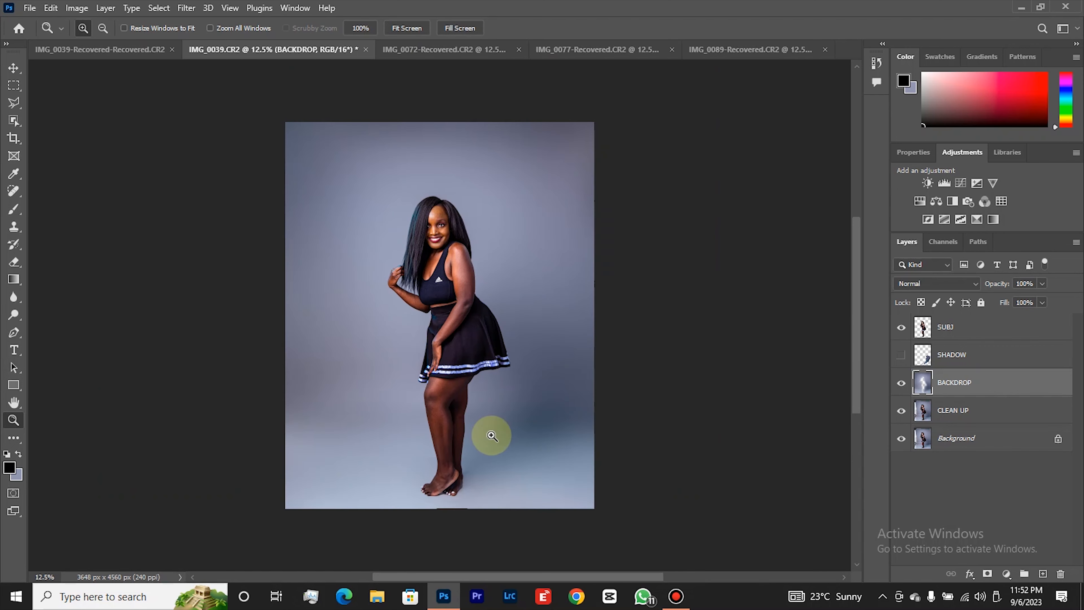
pyautogui.click(471, 436)
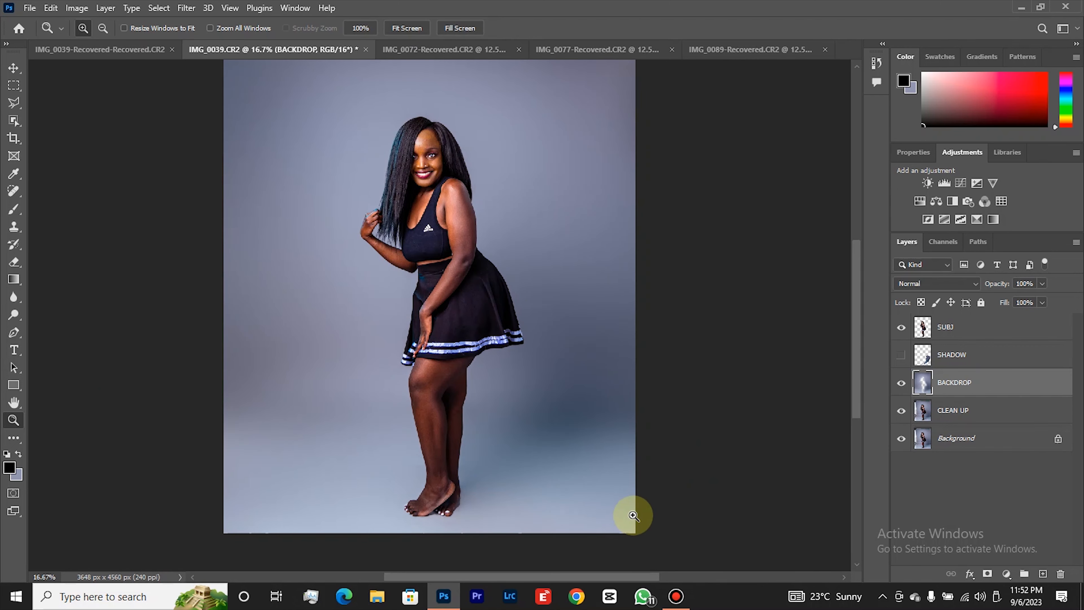
pyautogui.rightClick(503, 417)
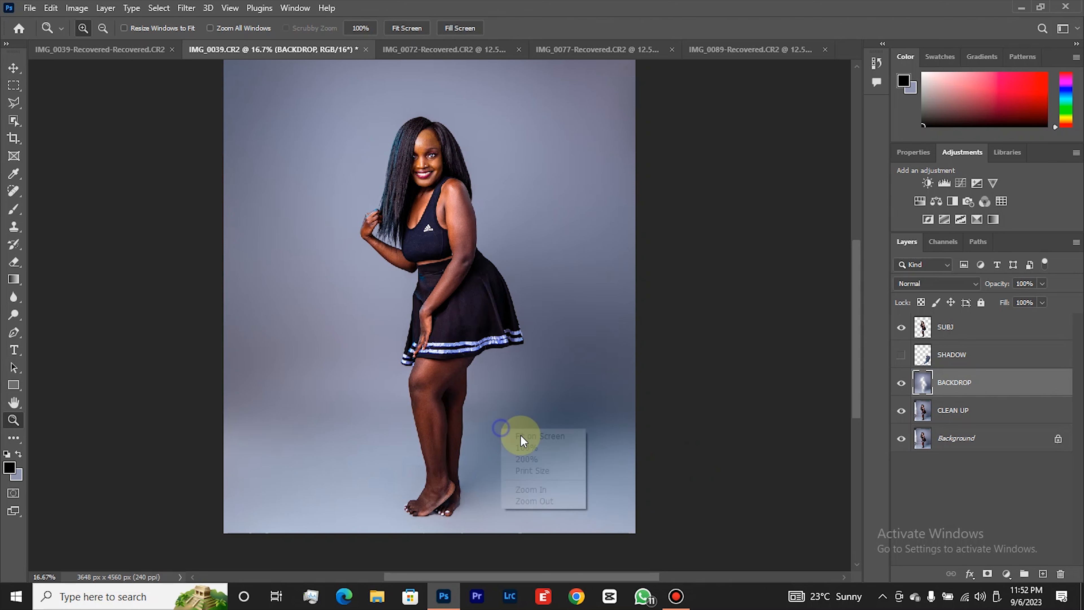
pyautogui.click(545, 499)
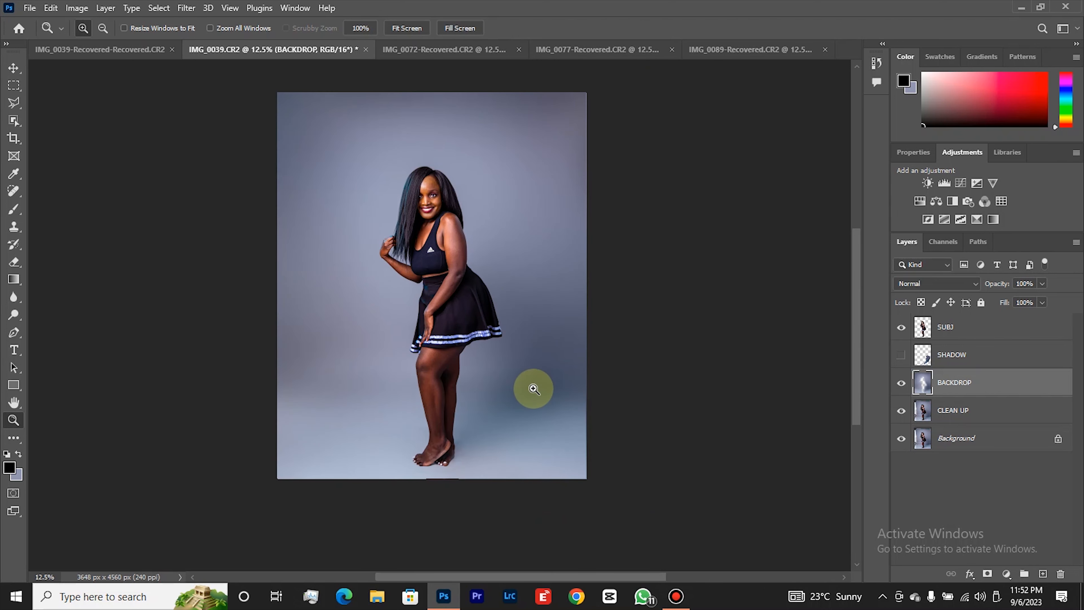
pyautogui.click(530, 389)
pyautogui.rightClick(531, 393)
pyautogui.click(559, 466)
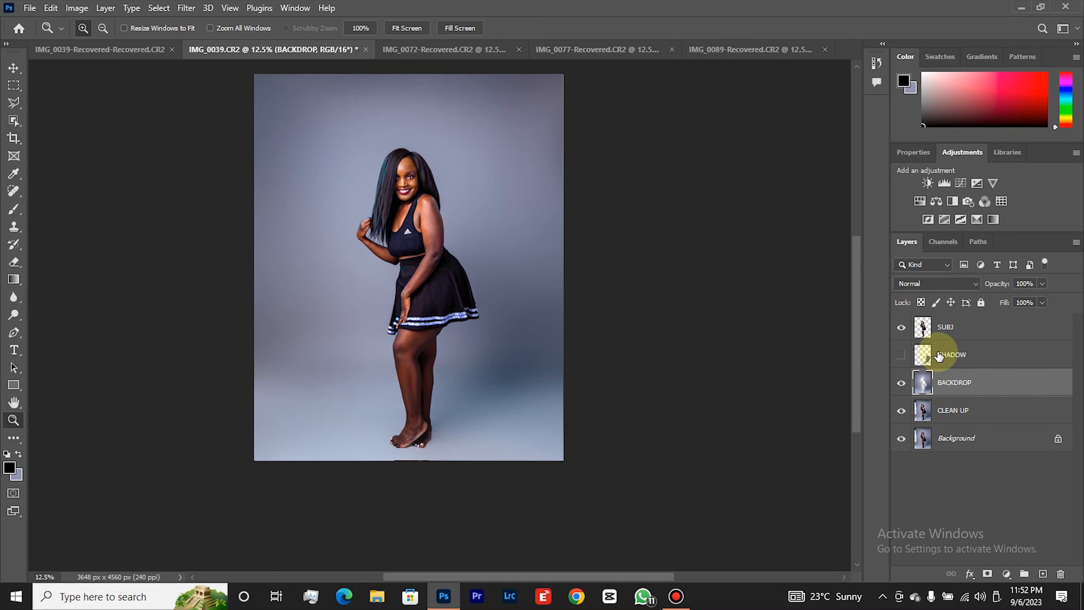
# Show the SHADOW layer and add a Drop Shadow effect to it.
pyautogui.click(902, 356)
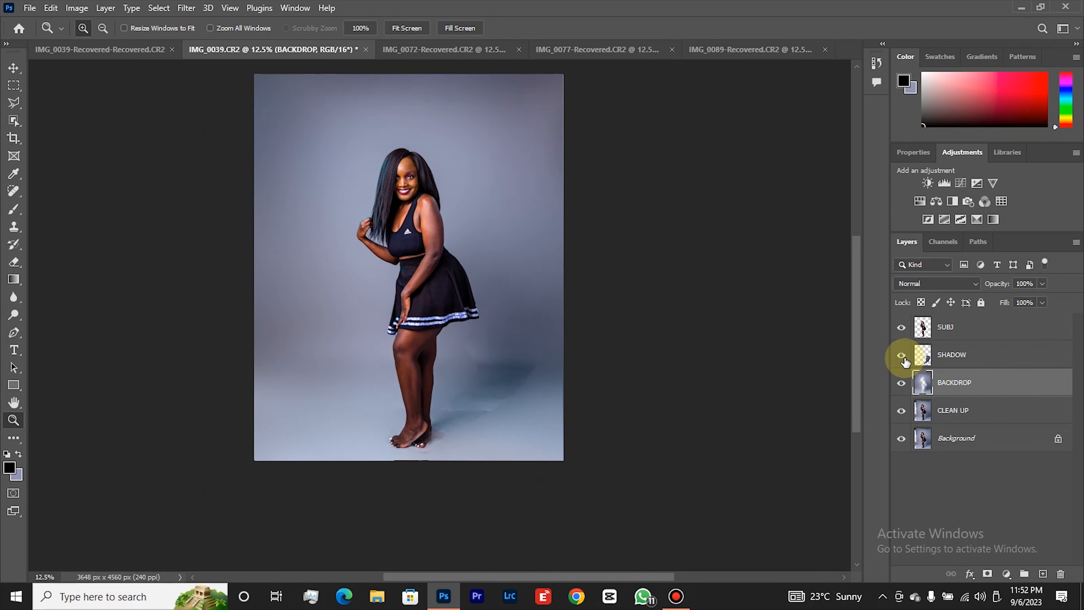
pyautogui.click(952, 360)
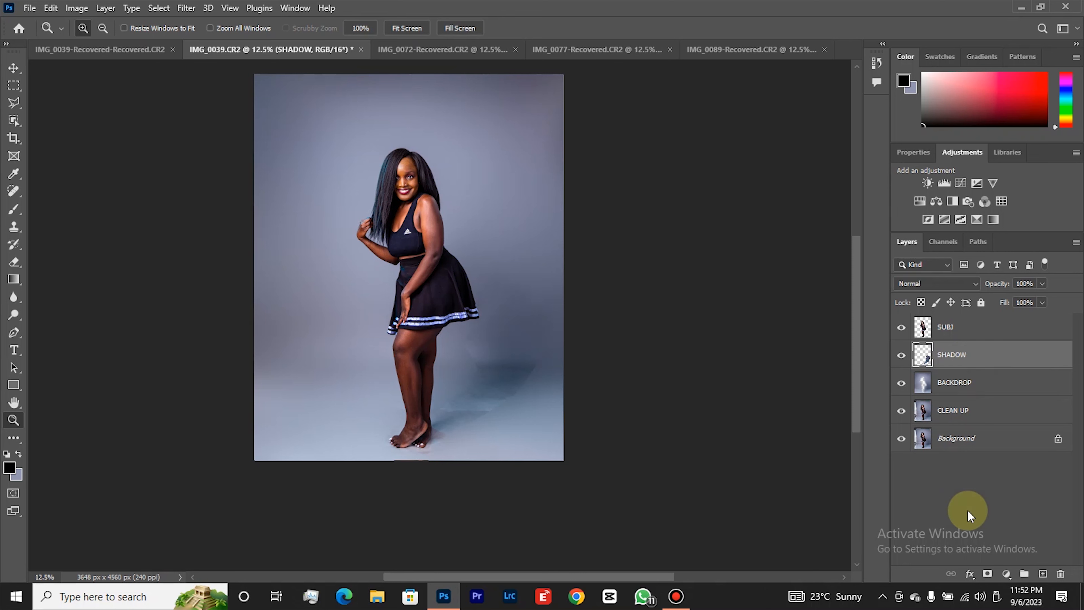
pyautogui.click(970, 574)
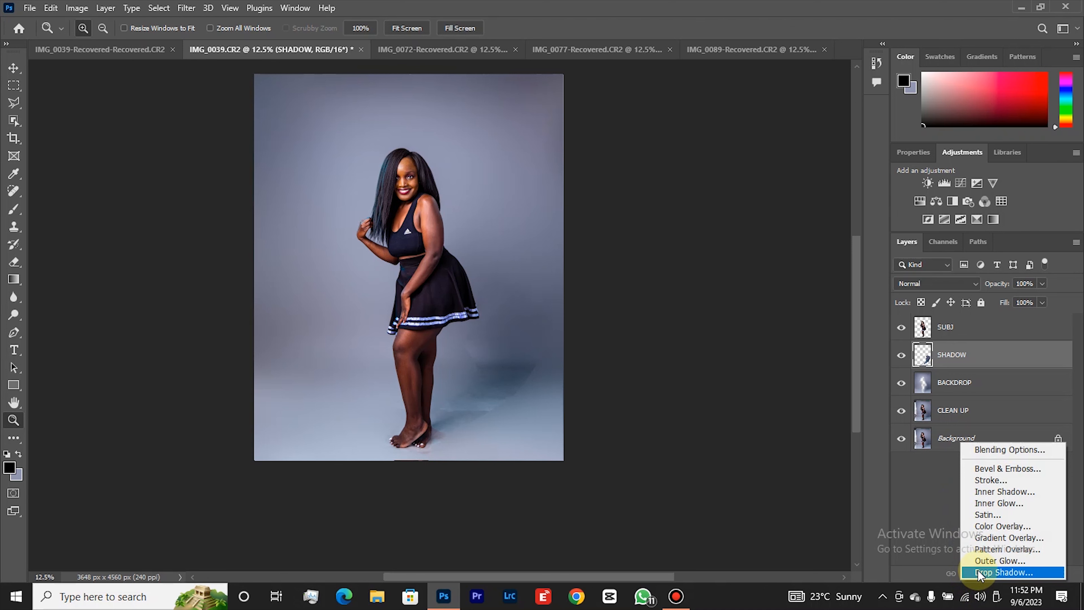
pyautogui.click(978, 572)
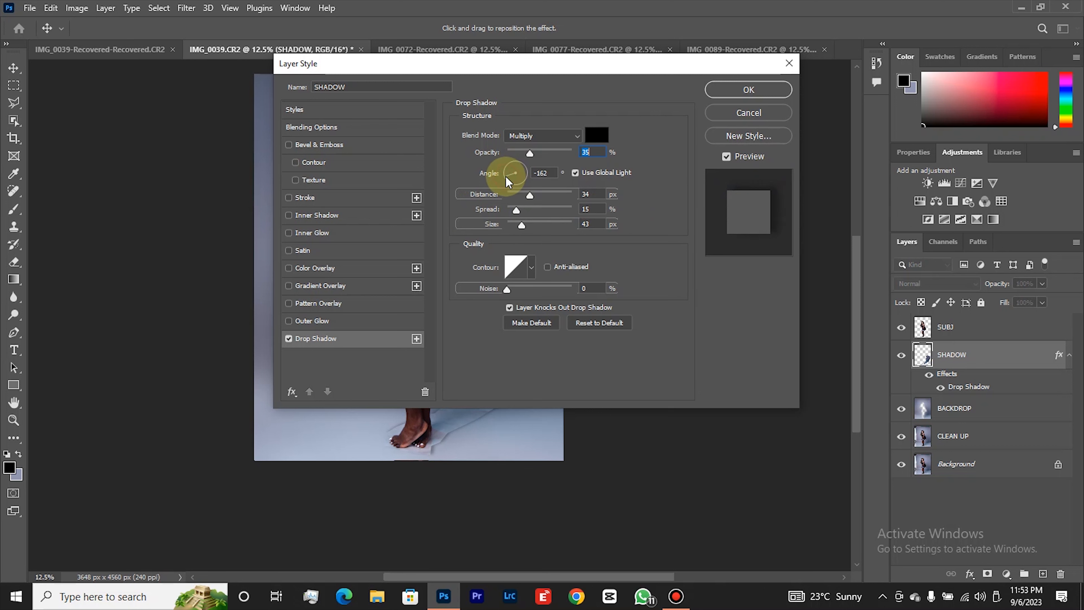
# Set the SHADOW layer's Drop Shadow to angle -147°, distance 43 px, spread 13% and size 49 px, and apply it.
pyautogui.moveTo(503, 176); pyautogui.dragTo(502, 184)
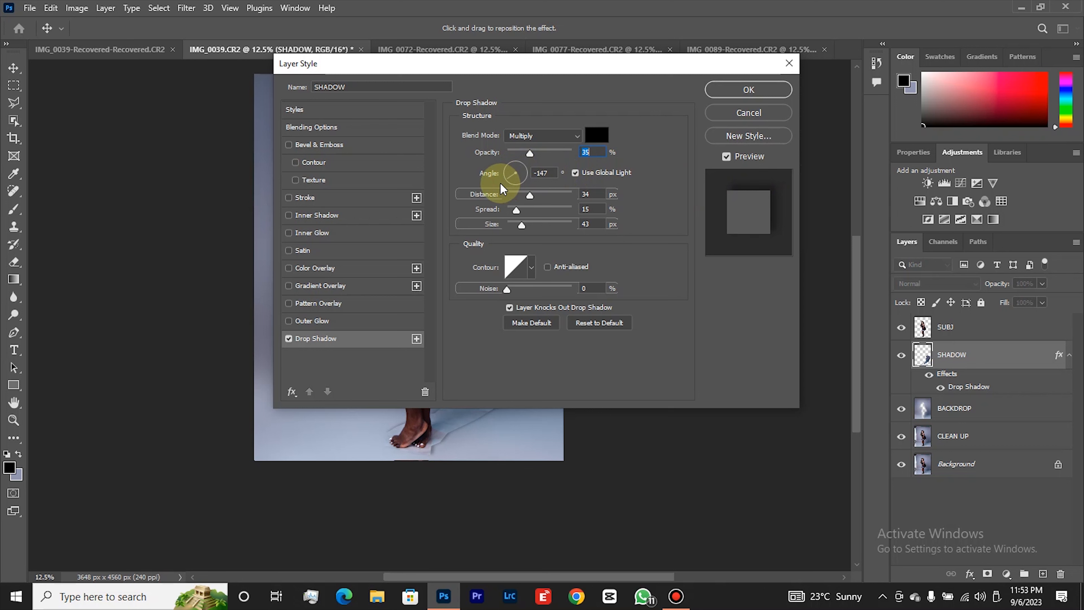
pyautogui.press('Tab')
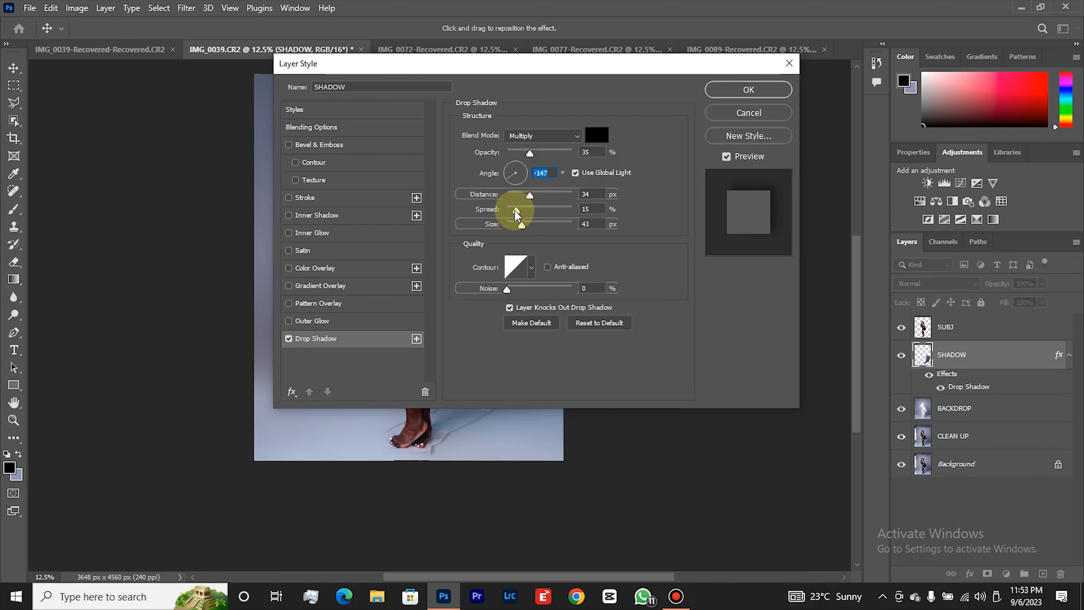
pyautogui.moveTo(531, 196); pyautogui.dragTo(508, 209)
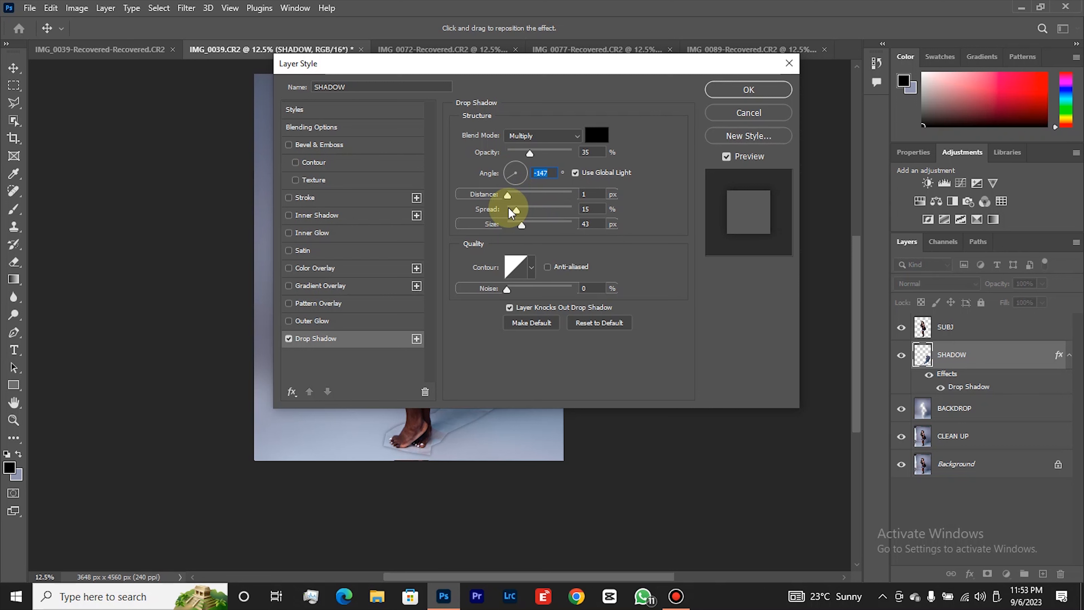
pyautogui.moveTo(509, 207); pyautogui.dragTo(536, 213)
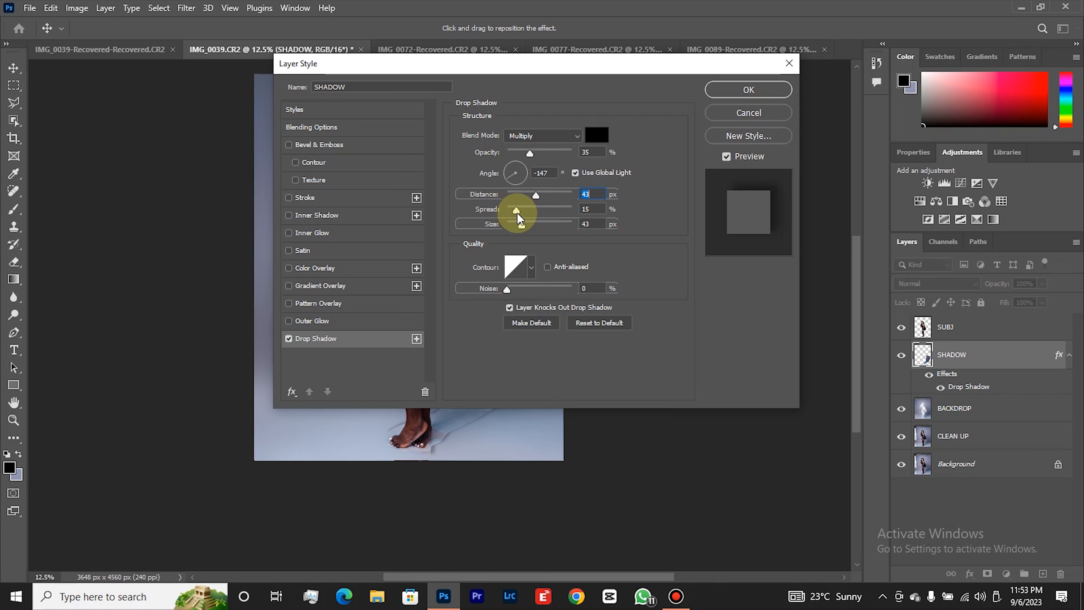
pyautogui.moveTo(521, 214); pyautogui.dragTo(514, 214)
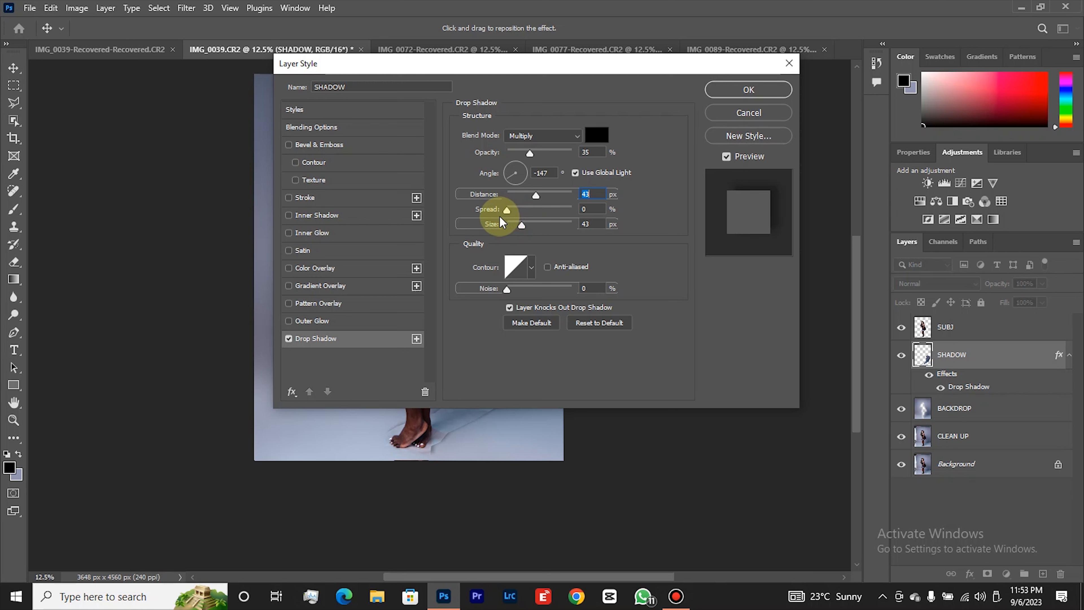
pyautogui.moveTo(499, 217); pyautogui.dragTo(526, 223)
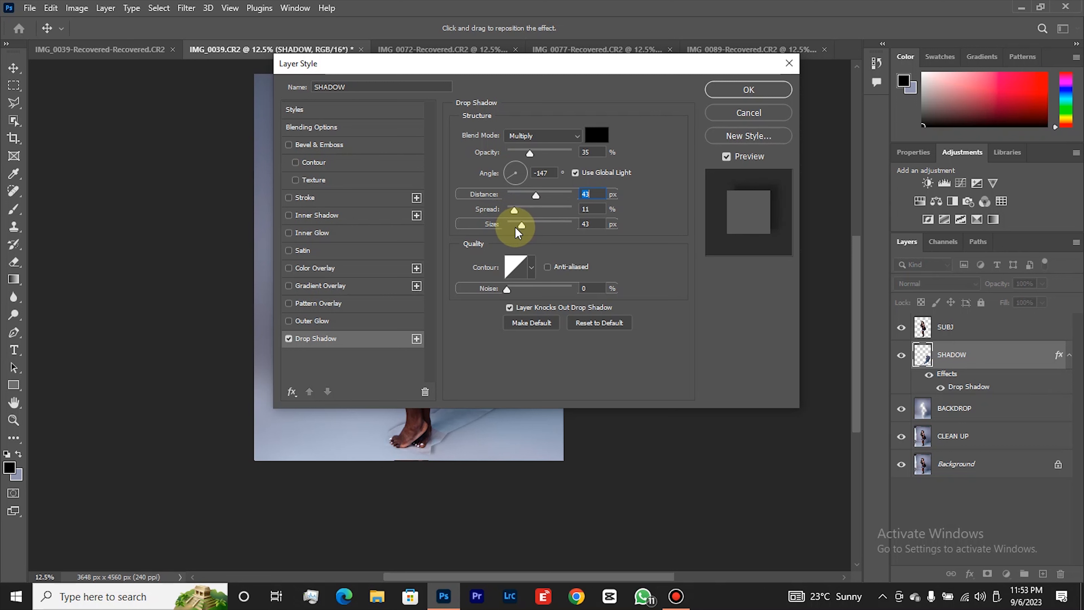
pyautogui.press('Tab')
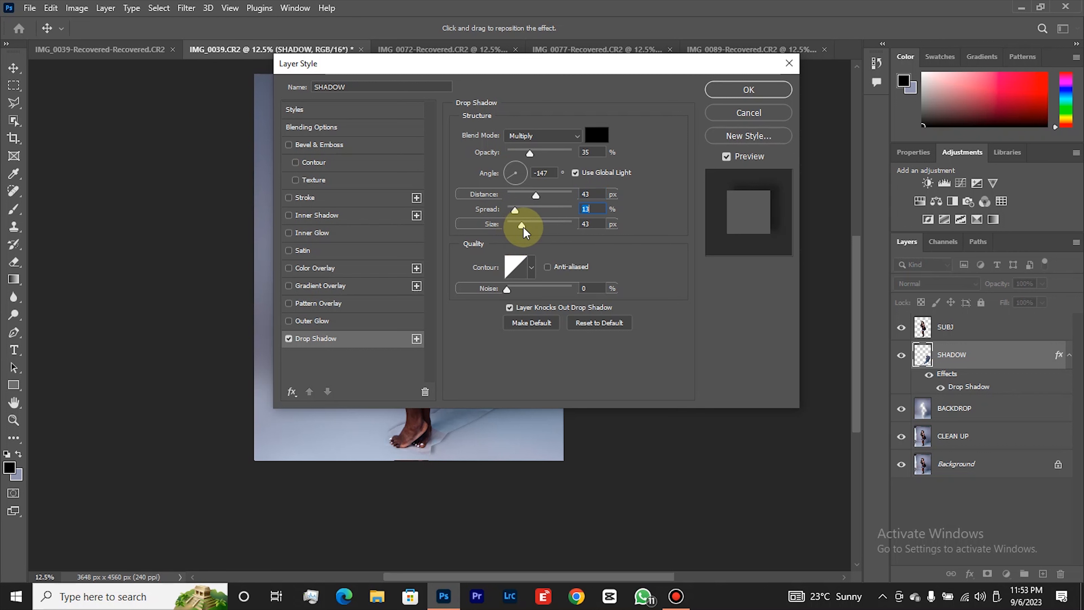
pyautogui.moveTo(523, 225)
pyautogui.mouseDown()
pyautogui.moveTo(513, 232)
pyautogui.moveTo(547, 240)
pyautogui.moveTo(524, 246)
pyautogui.mouseUp()
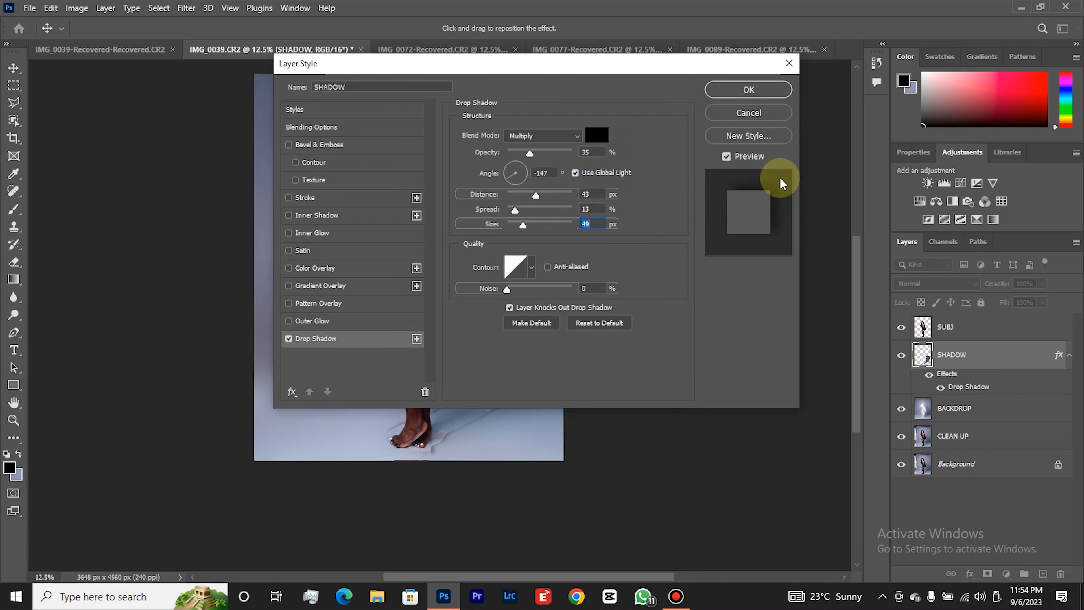
pyautogui.click(772, 87)
pyautogui.press('z')
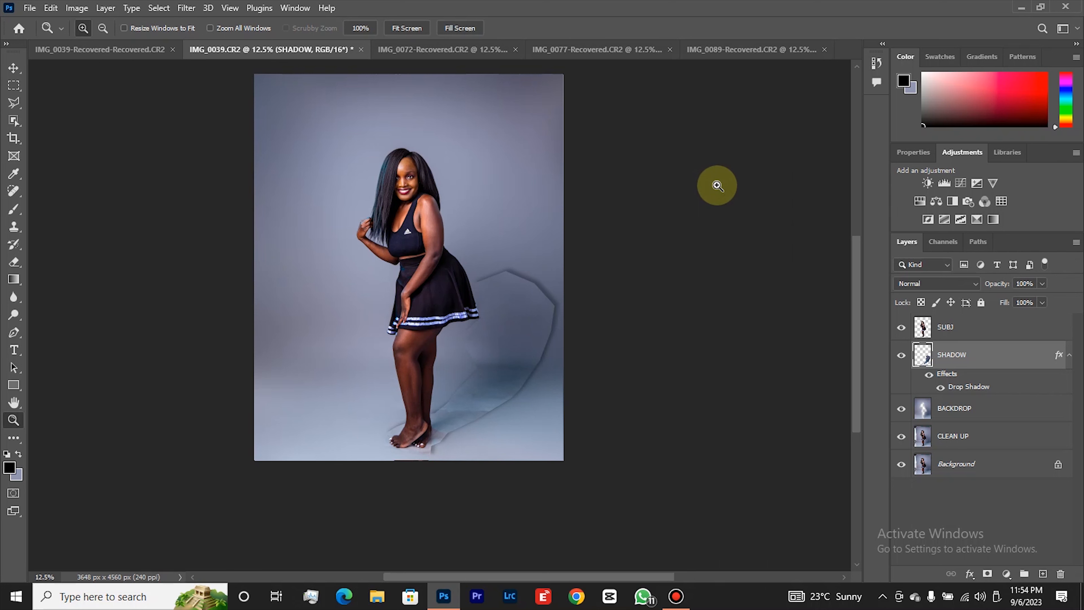
# Split the Drop Shadow effect into its own layer, select that layer and hide the SHADOW layer.
pyautogui.rightClick(973, 388)
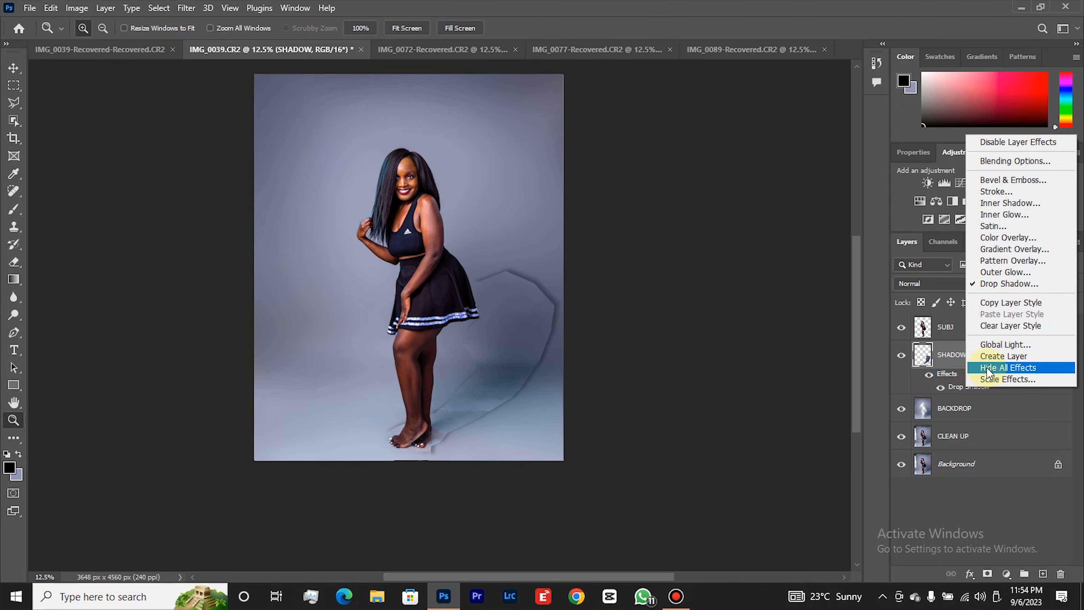
pyautogui.click(992, 357)
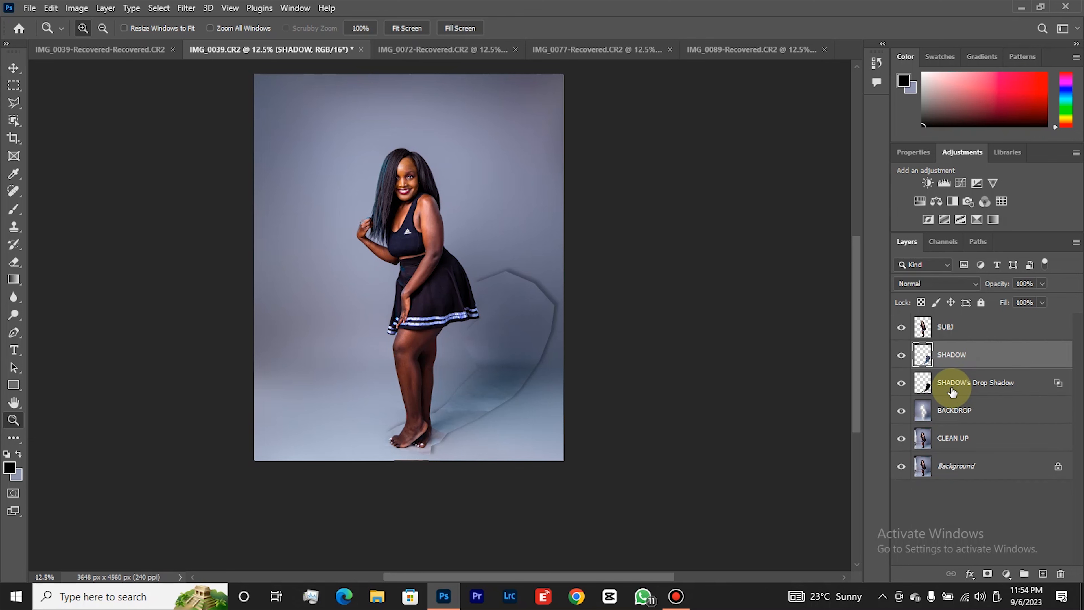
pyautogui.click(941, 393)
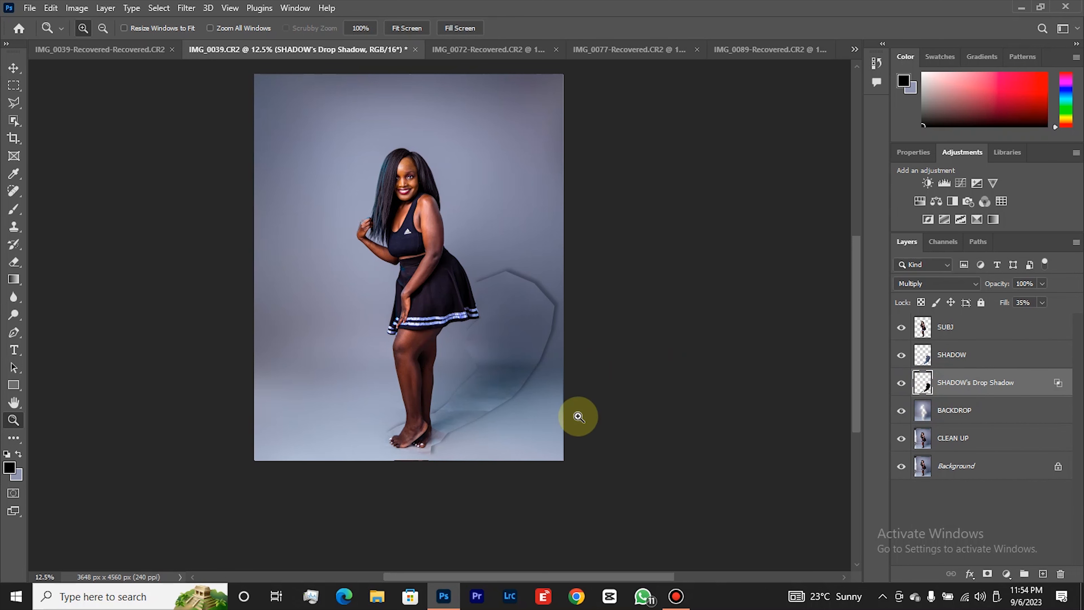
pyautogui.click(902, 358)
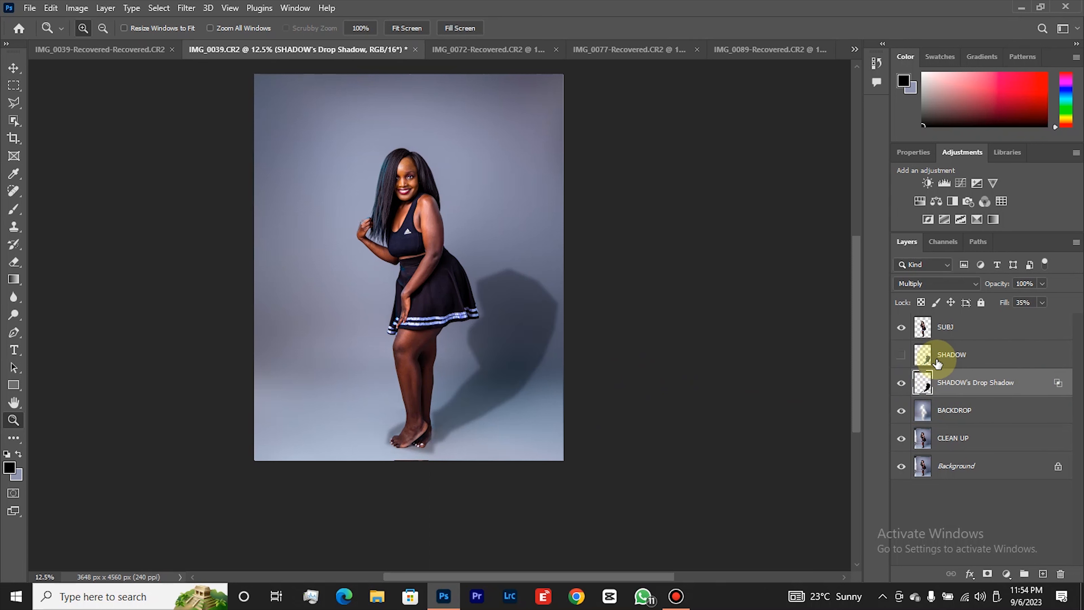
# Convert the SHADOW's Drop Shadow layer to a smart object and apply a Gaussian Blur with a 130-pixel radius.
pyautogui.click(970, 381)
pyautogui.rightClick(970, 382)
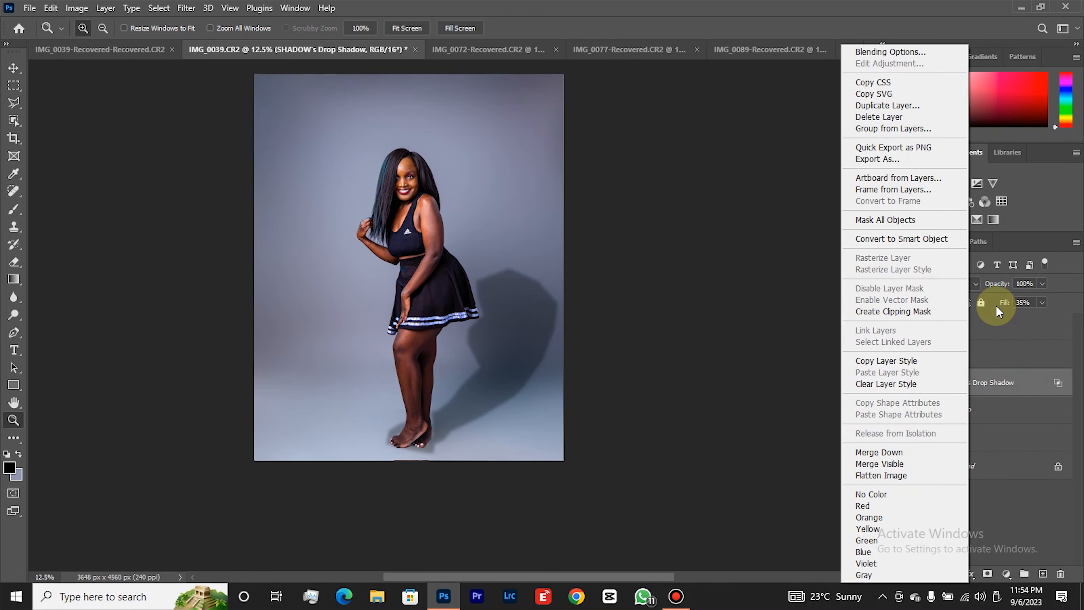
pyautogui.click(914, 239)
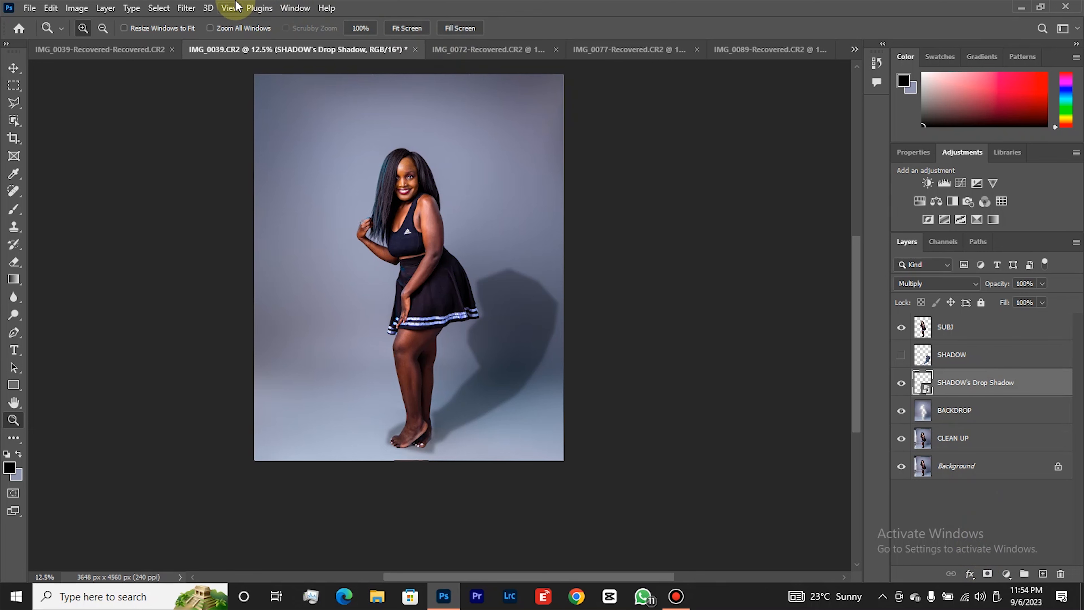
pyautogui.click(185, 9)
pyautogui.moveTo(230, 181)
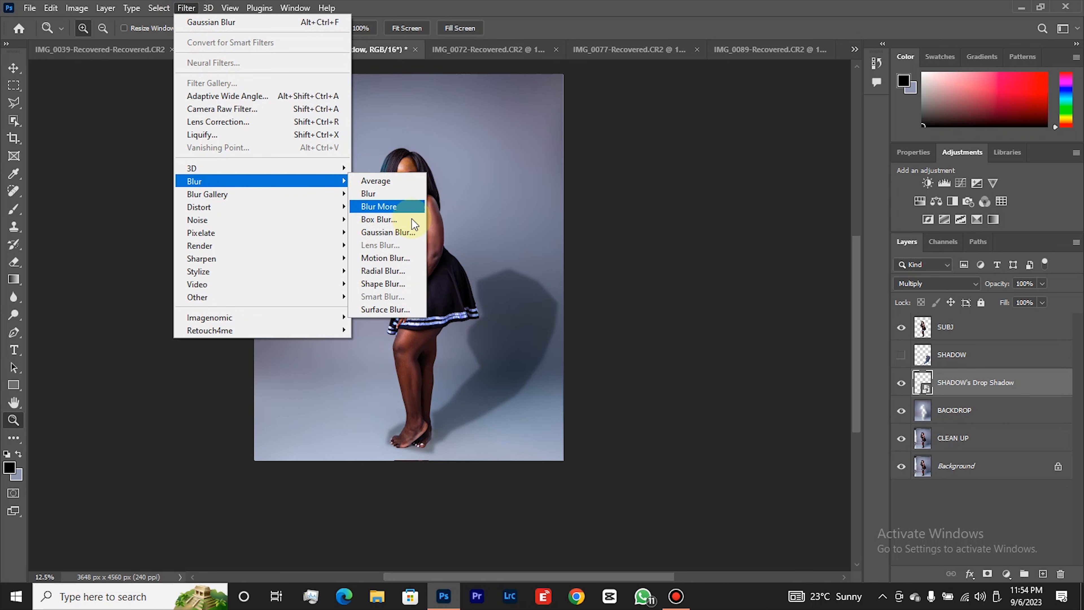
pyautogui.click(412, 232)
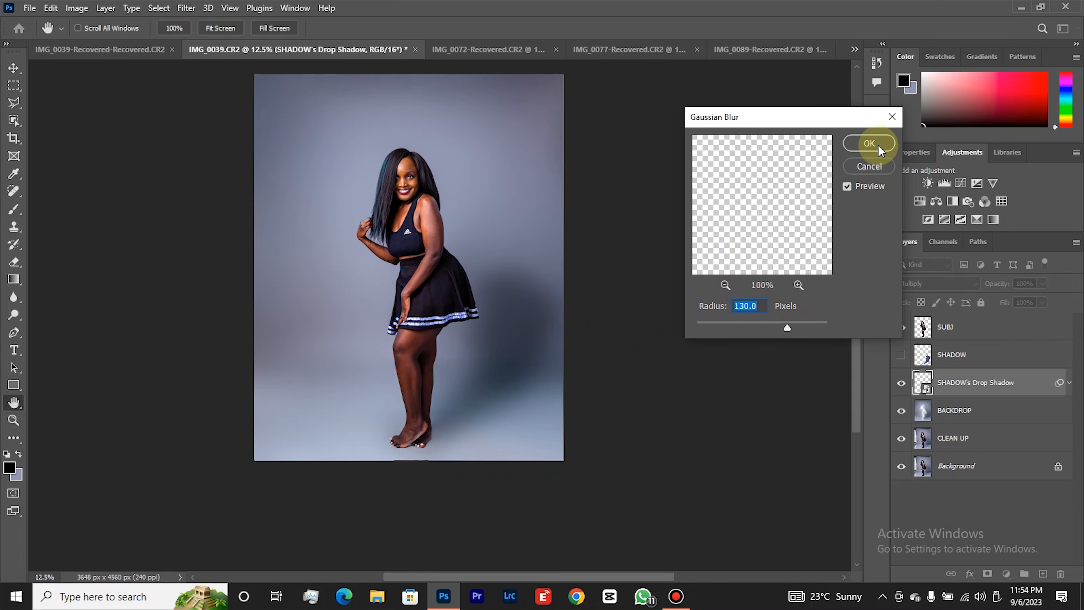
pyautogui.click(869, 144)
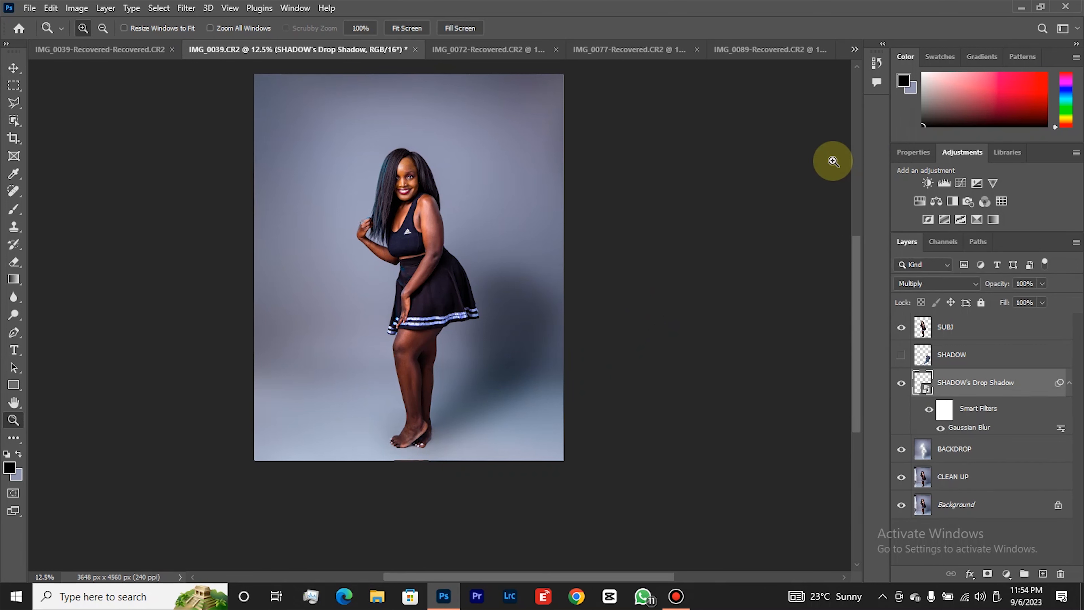
# Set the SHADOW's Drop Shadow layer's blend mode to Soft Light and compare the picture with and without the layer.
pyautogui.click(941, 282)
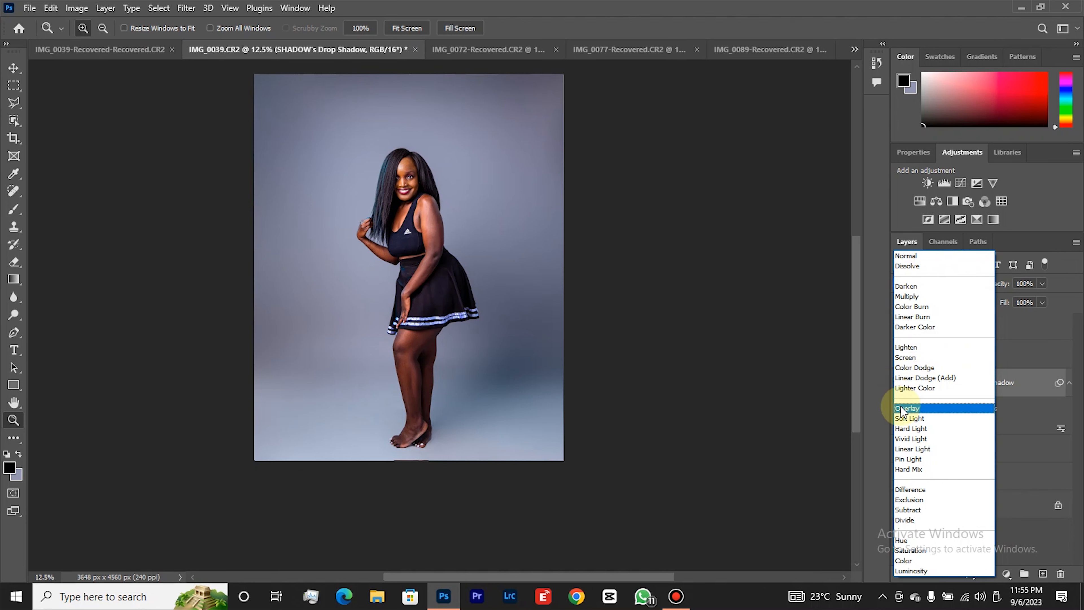
pyautogui.click(901, 424)
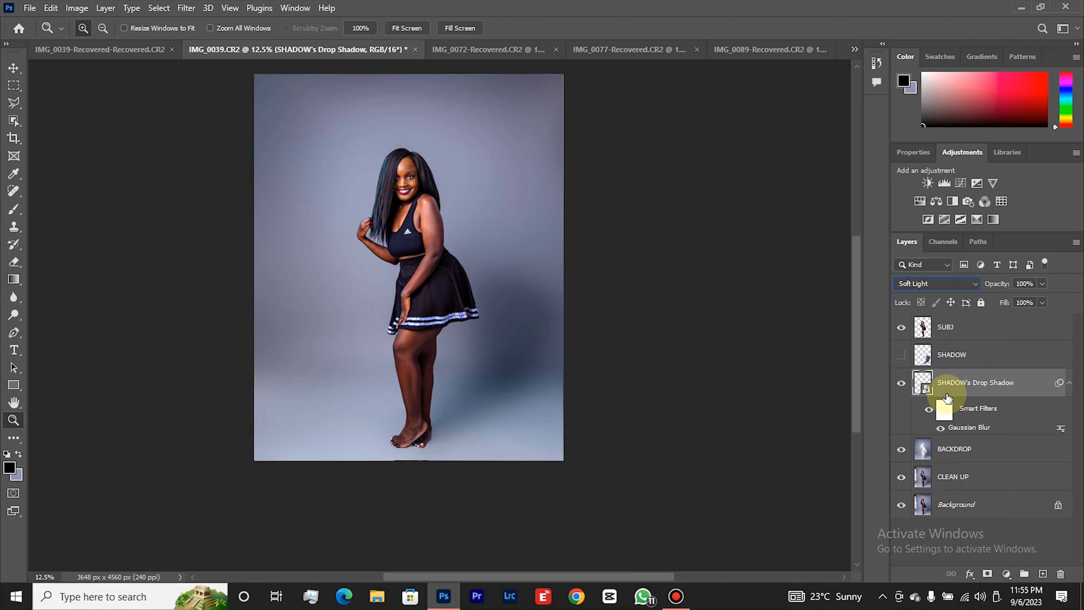
pyautogui.click(902, 384)
pyautogui.click(903, 384)
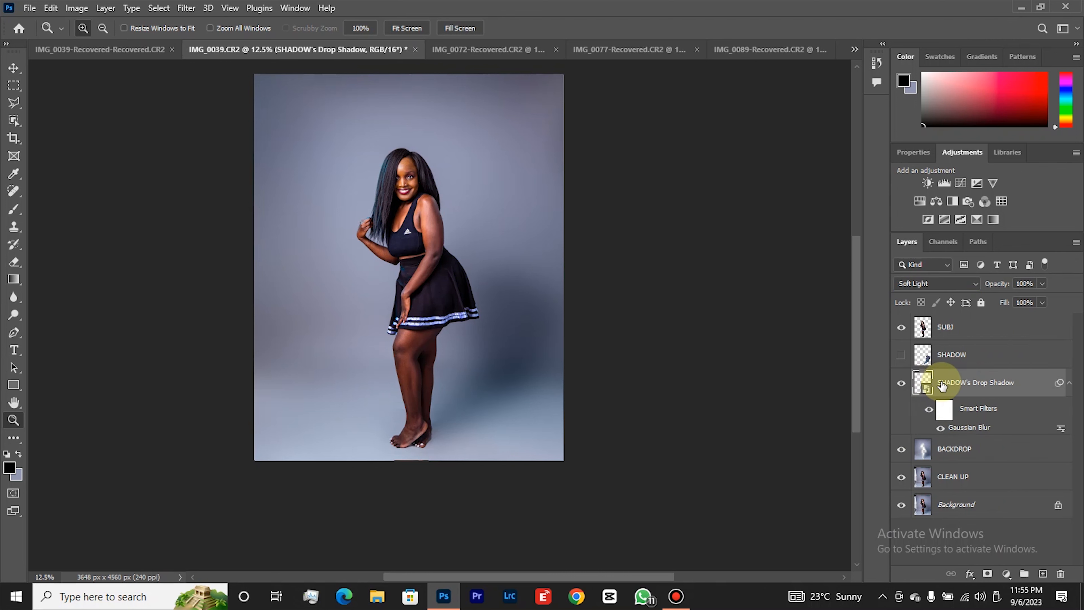
# Add a layer mask to the SHADOW's Drop Shadow layer and set up the Eraser at 250 px.
pyautogui.click(988, 574)
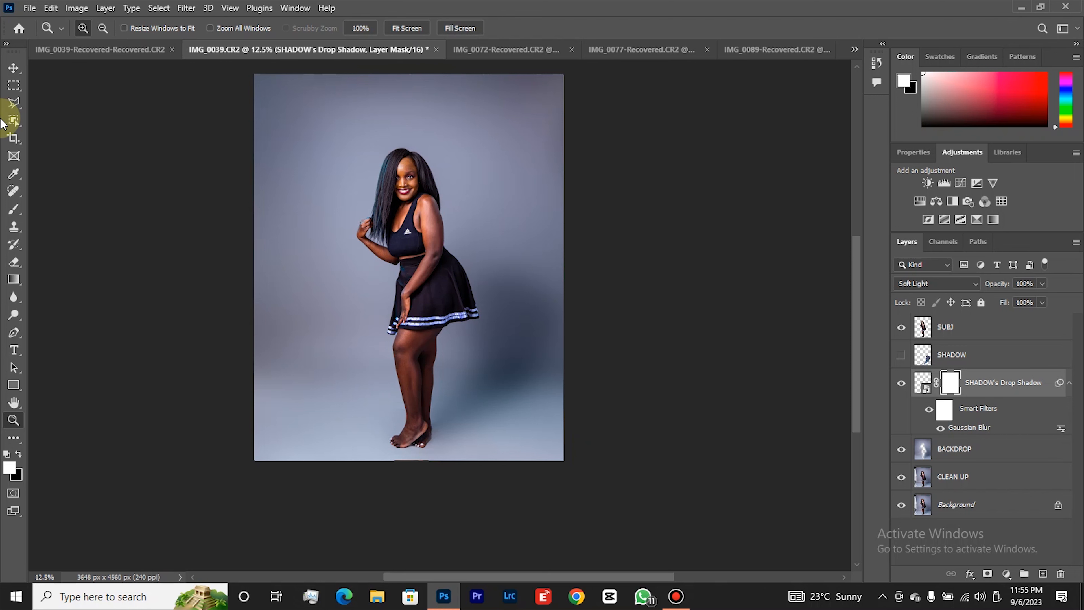
pyautogui.click(17, 261)
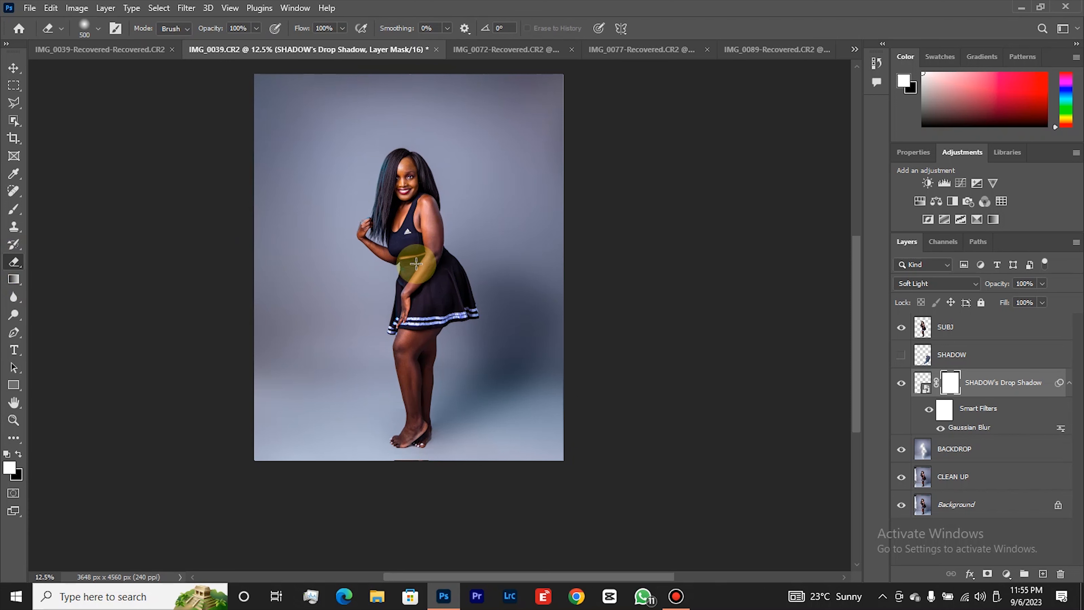
pyautogui.press('[')
pyautogui.press('[')
pyautogui.press('[')
pyautogui.press('[')
pyautogui.press('[')
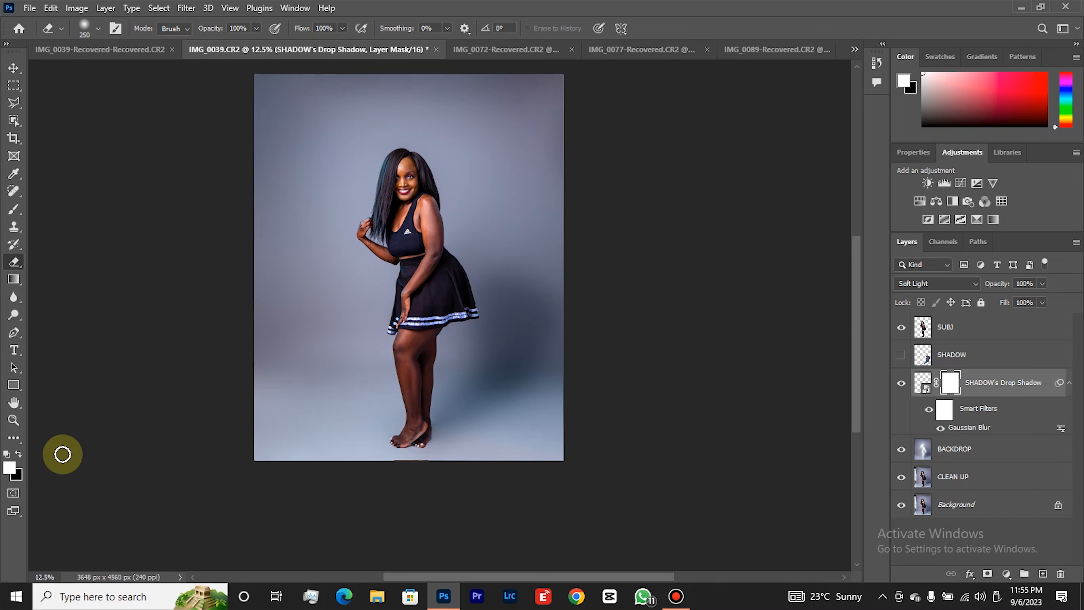
# Try erasing a spot in the middle of the blurred shadow beside the woman's thighs on the layer mask.
pyautogui.click(14, 420)
pyautogui.click(510, 335)
pyautogui.click(509, 335)
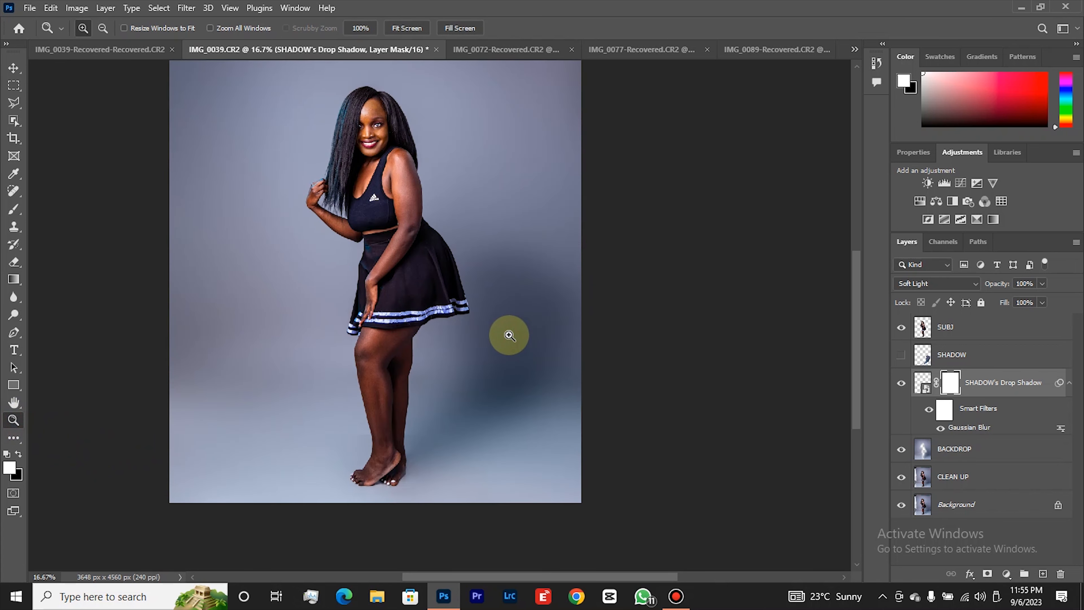
pyautogui.press('e')
pyautogui.hotkey('alt', 'e')
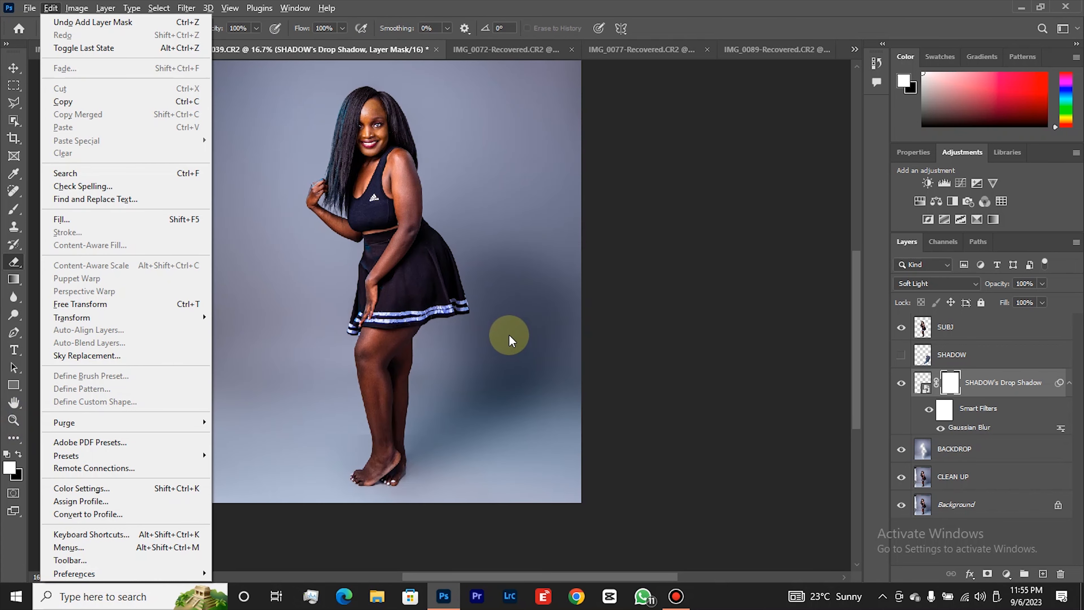
pyautogui.click(509, 335)
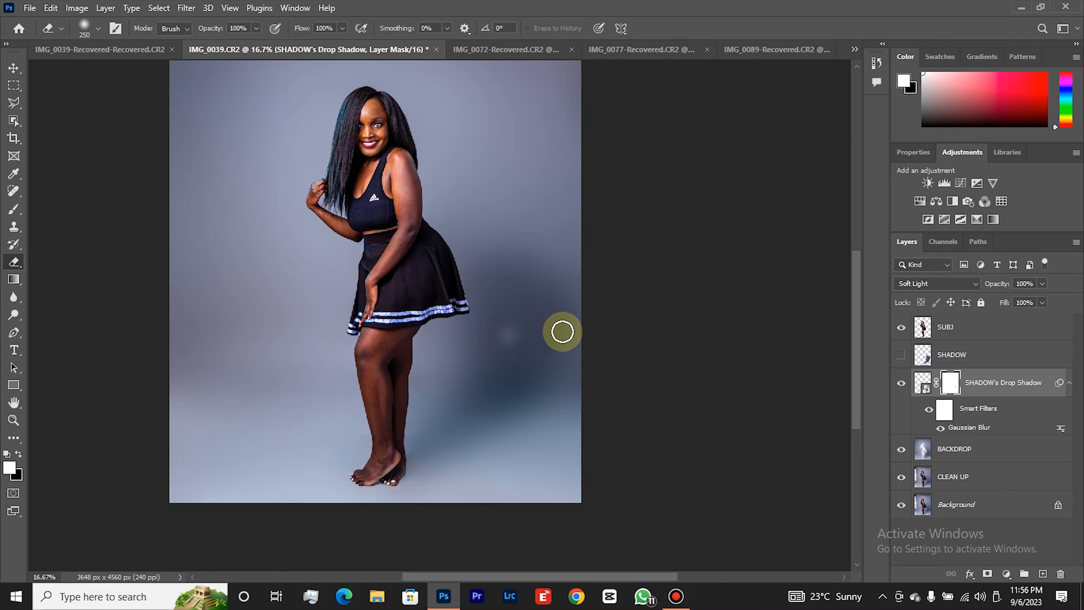
pyautogui.hotkey('ctrl', 'z')
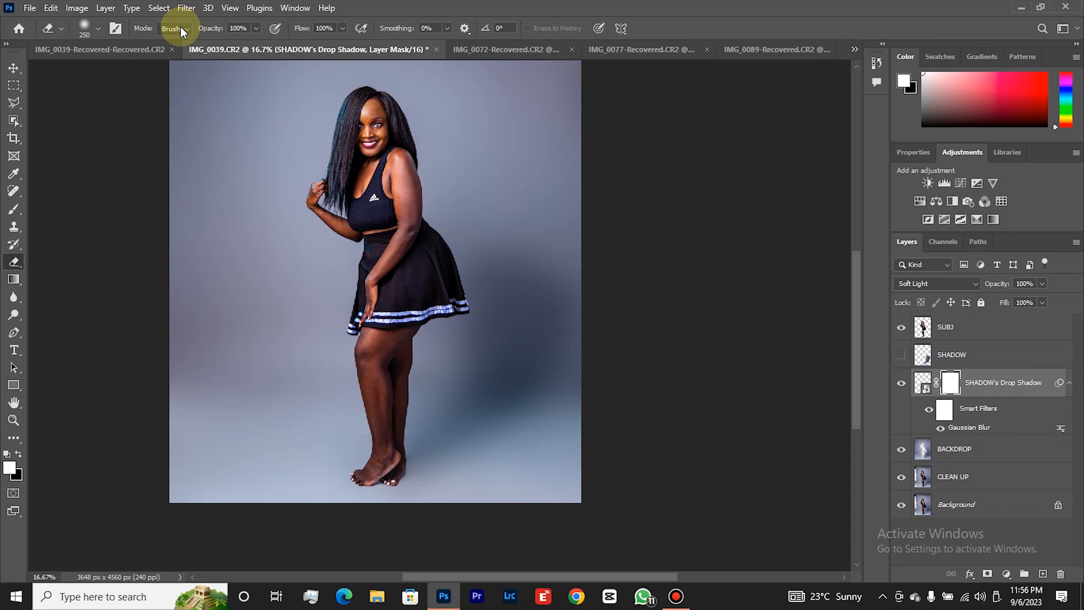
# Lighten a spot at the blurred shadow's outer edge near the backdrop's side, using the 250 px Eraser on the layer mask.
pyautogui.click(99, 29)
pyautogui.click(99, 29)
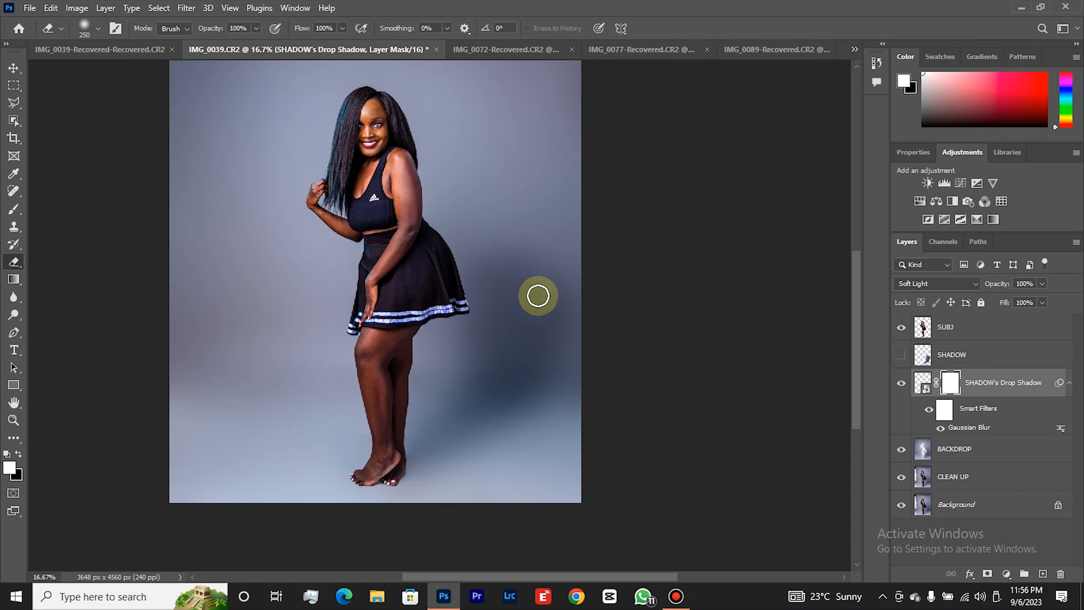
pyautogui.click(563, 295)
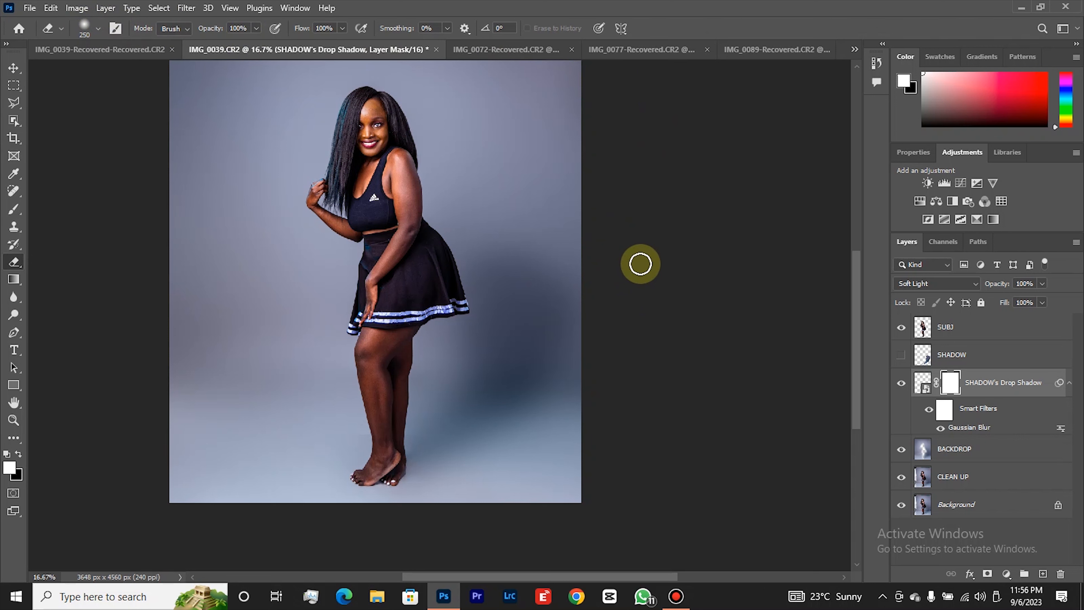
pyautogui.press('z')
pyautogui.press('e')
pyautogui.press(']')
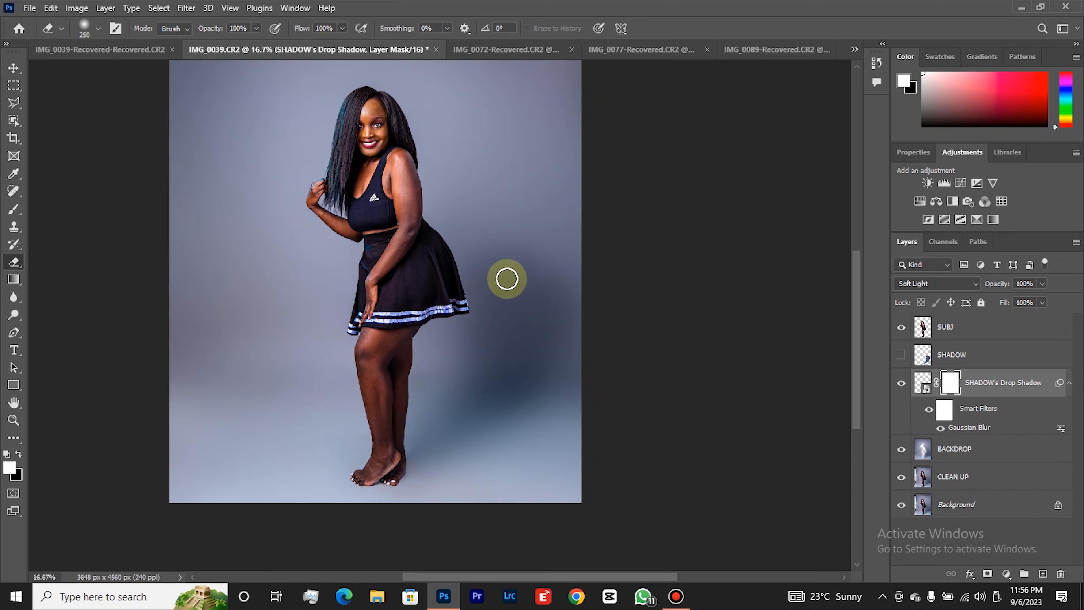
# Try erasing the blurred shadow just behind the woman's skirt on the layer mask with the Eraser enlarged to 300 px.
pyautogui.rightClick(484, 260)
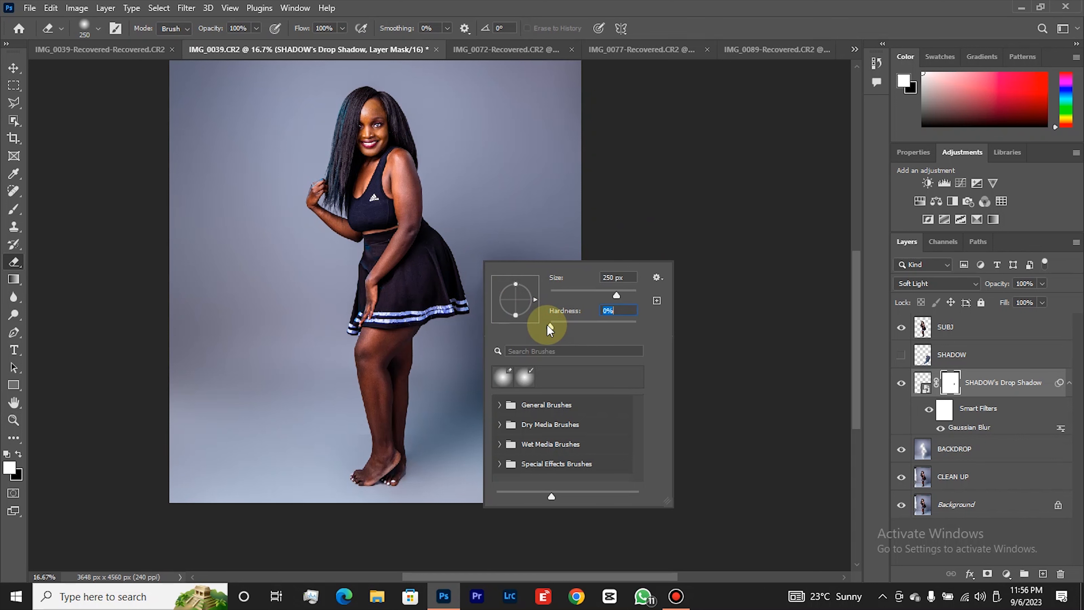
pyautogui.click(477, 243)
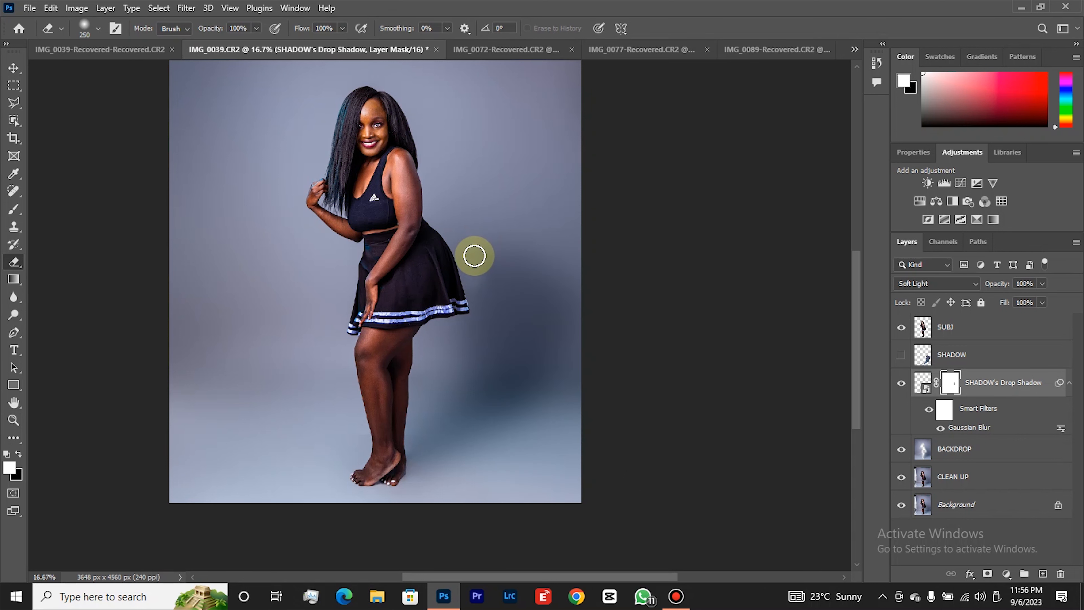
pyautogui.press(']')
pyautogui.press(']')
pyautogui.moveTo(461, 249)
pyautogui.mouseDown()
pyautogui.moveTo(487, 293)
pyautogui.moveTo(490, 268)
pyautogui.mouseUp()
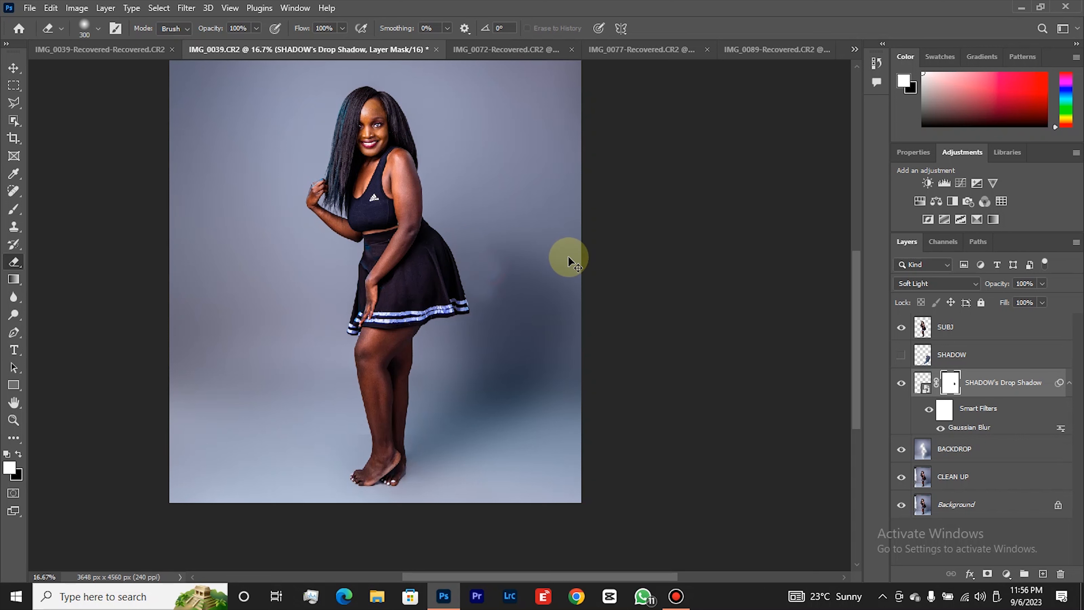
pyautogui.hotkey('ctrl', 'z')
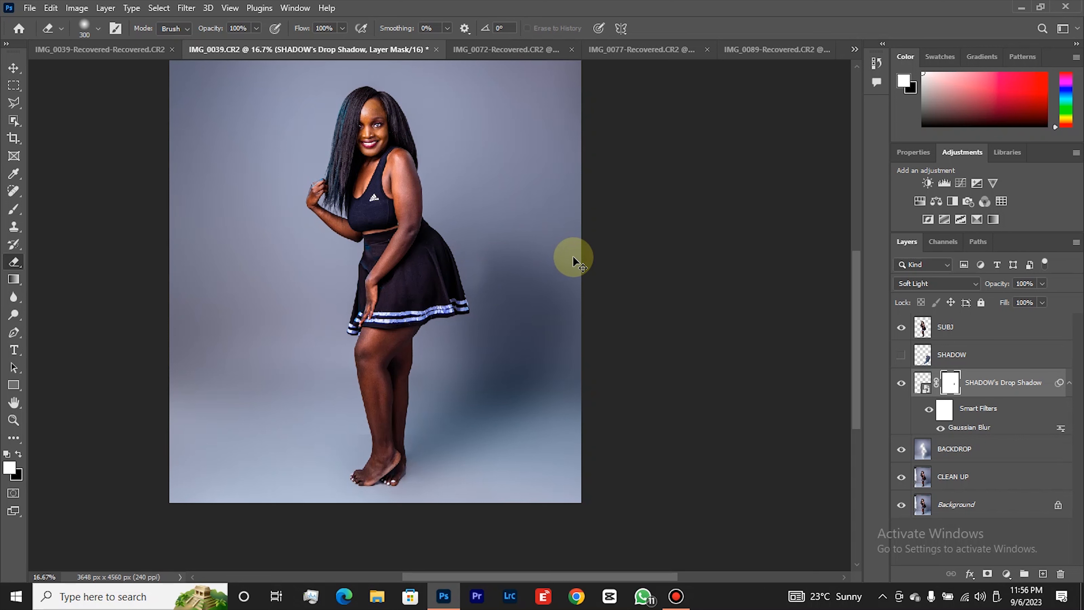
# Undo the last mask stroke and erase the blurred shadow's upper part behind the skirt on the layer mask with the Eraser at 600 px.
pyautogui.hotkey('ctrl', 'z')
pyautogui.press(']')
pyautogui.press(']')
pyautogui.press(']')
pyautogui.press(']')
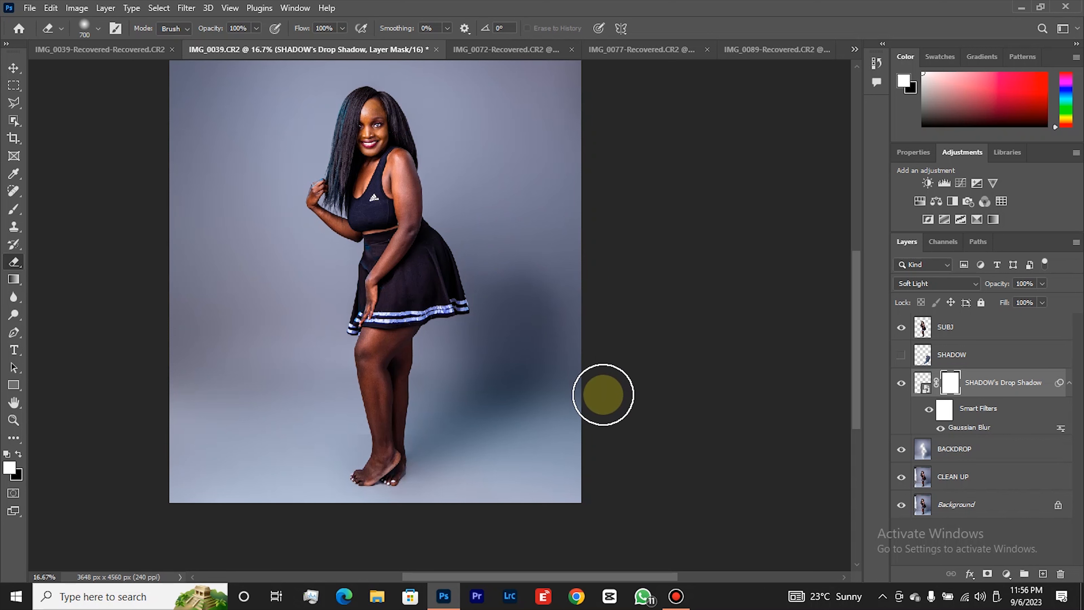
pyautogui.press('[')
pyautogui.moveTo(421, 356)
pyautogui.mouseDown()
pyautogui.moveTo(433, 349)
pyautogui.moveTo(428, 330)
pyautogui.mouseUp()
pyautogui.moveTo(478, 249)
pyautogui.mouseDown()
pyautogui.moveTo(451, 245)
pyautogui.moveTo(480, 236)
pyautogui.moveTo(590, 278)
pyautogui.moveTo(475, 238)
pyautogui.moveTo(564, 261)
pyautogui.mouseUp()
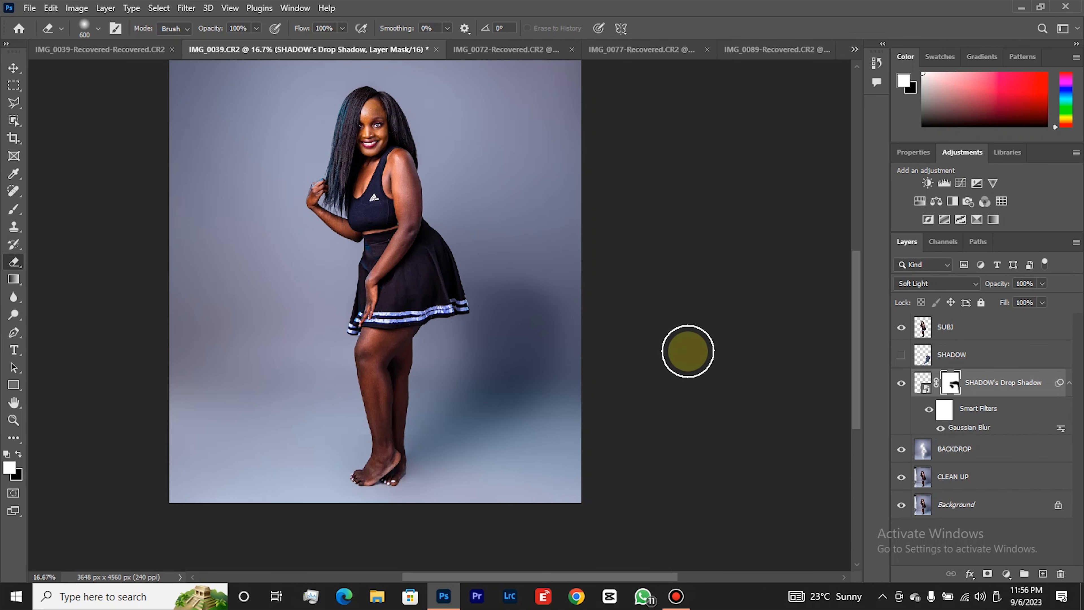
# Compare the whole image with the SHADOW's Drop Shadow layer hidden and shown.
pyautogui.press('z')
pyautogui.rightClick(589, 312)
pyautogui.click(443, 289)
pyautogui.rightClick(510, 274)
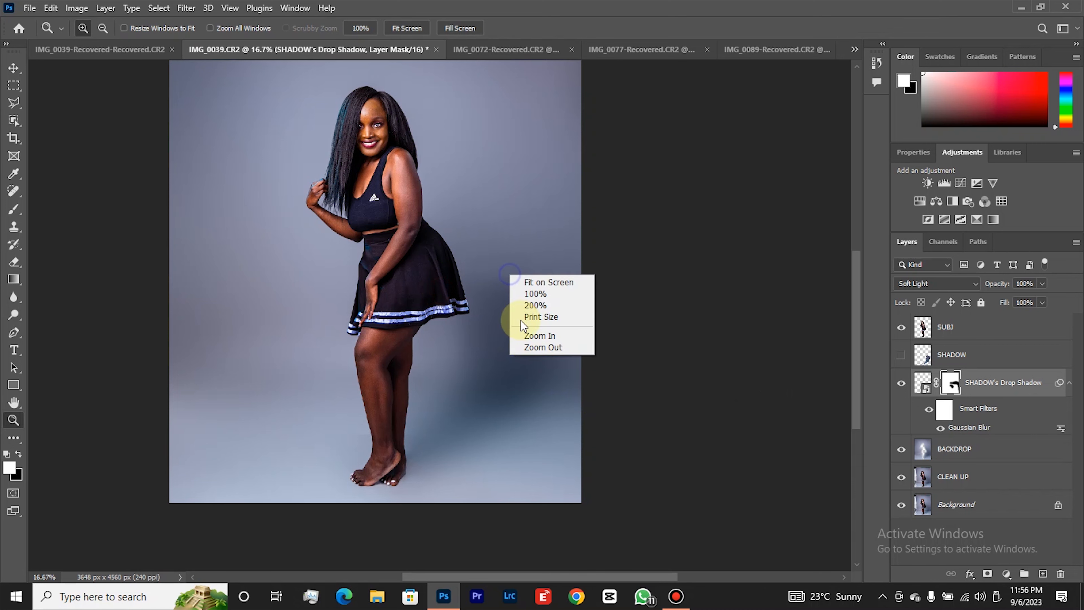
pyautogui.click(539, 348)
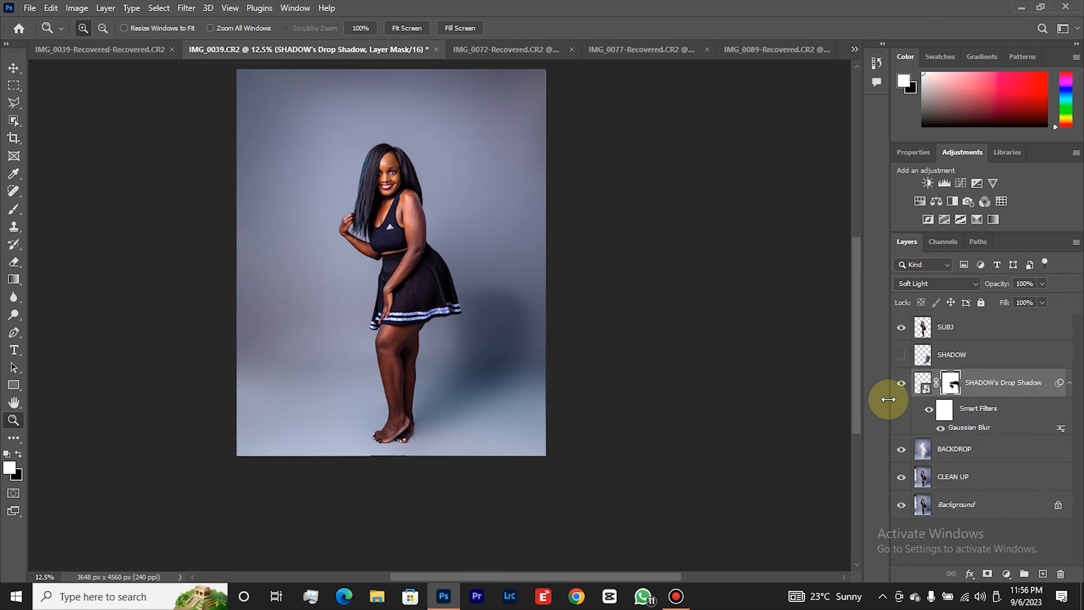
pyautogui.click(901, 384)
pyautogui.click(902, 383)
pyautogui.click(902, 384)
pyautogui.click(901, 384)
pyautogui.click(902, 384)
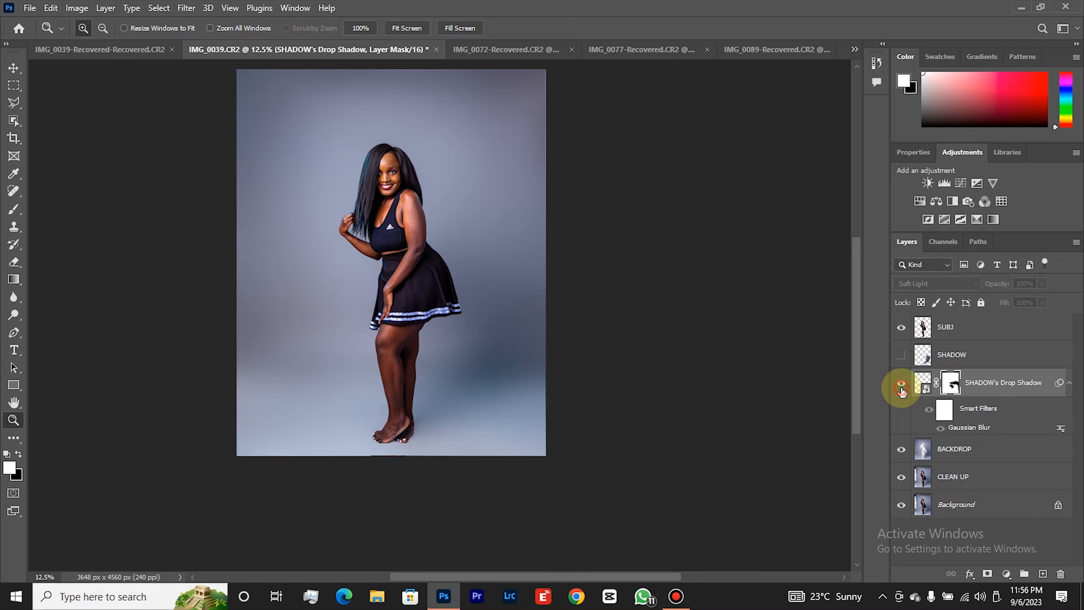
pyautogui.click(902, 385)
# Lower the SHADOW's Drop Shadow layer opacity to 45% and check the softened shadow against the image without it.
pyautogui.click(1040, 279)
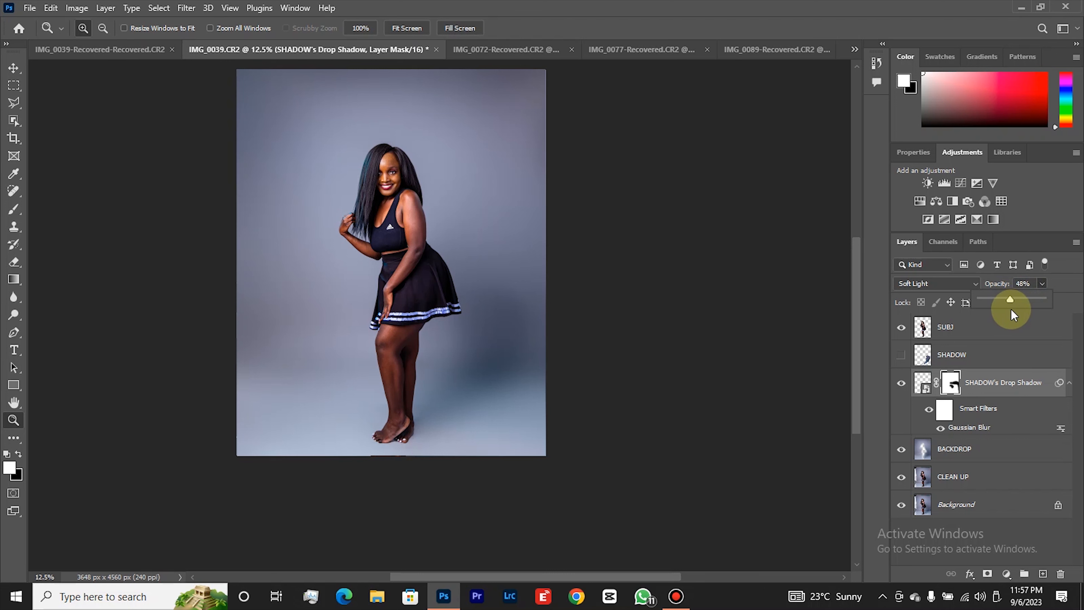
pyautogui.moveTo(1011, 311); pyautogui.dragTo(1009, 311)
pyautogui.click(901, 386)
pyautogui.click(901, 385)
pyautogui.click(901, 385)
pyautogui.click(901, 386)
pyautogui.click(901, 386)
pyautogui.click(901, 385)
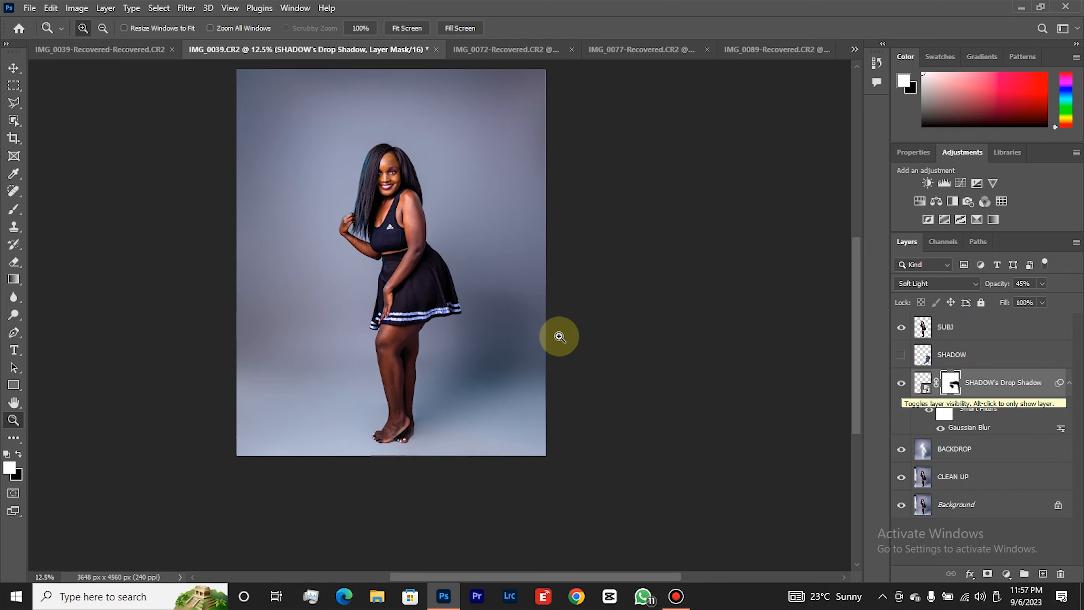
pyautogui.click(904, 381)
pyautogui.click(904, 381)
pyautogui.click(904, 382)
pyautogui.click(905, 382)
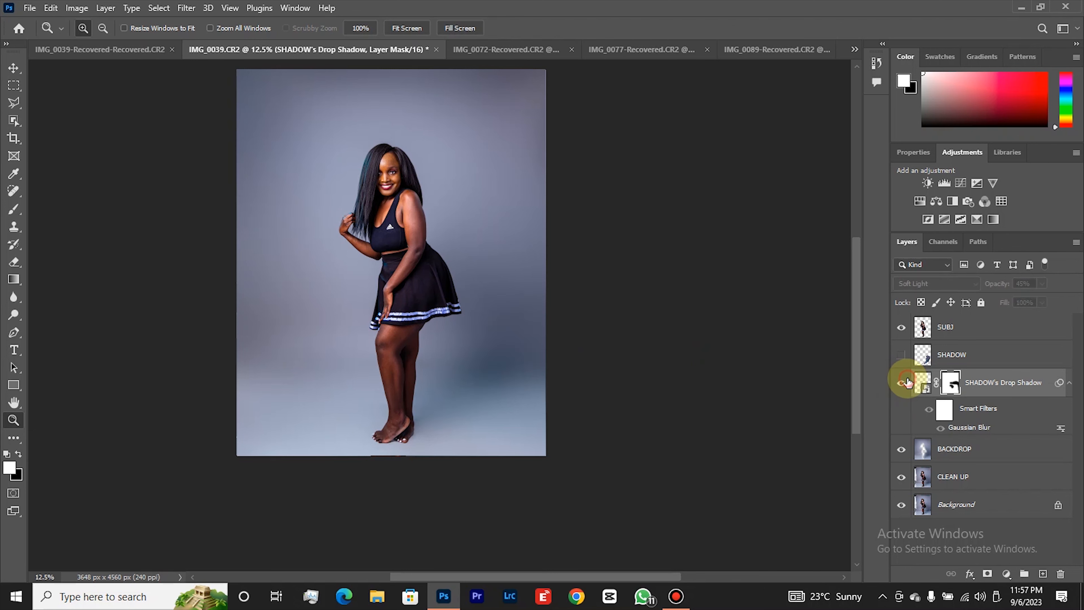
pyautogui.scroll(1, 492, 285)
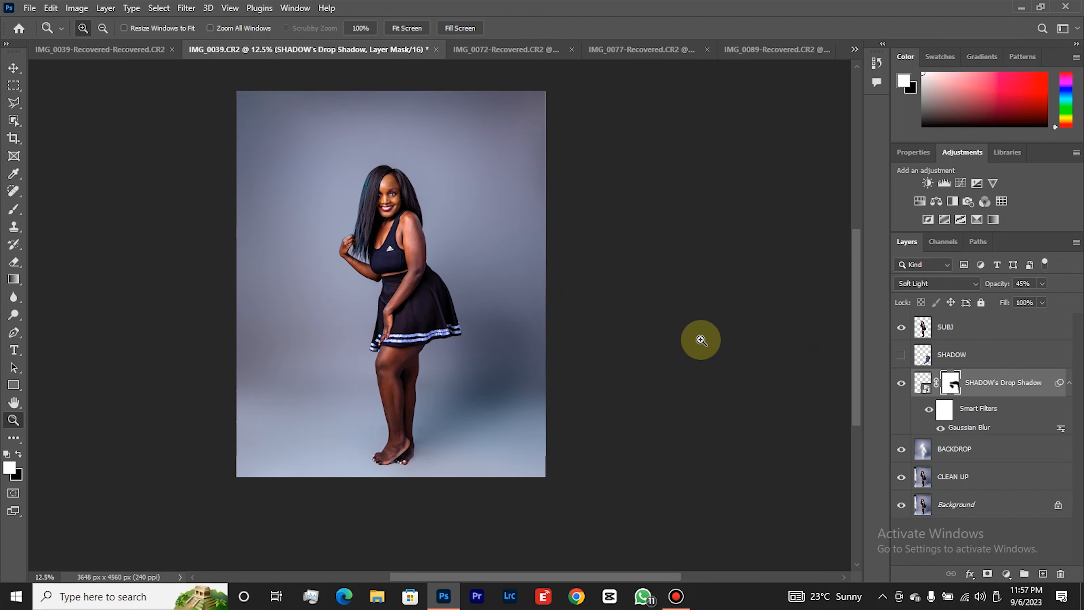
# Delete the hidden SHADOW layer and select the SUBJ layer.
pyautogui.click(939, 356)
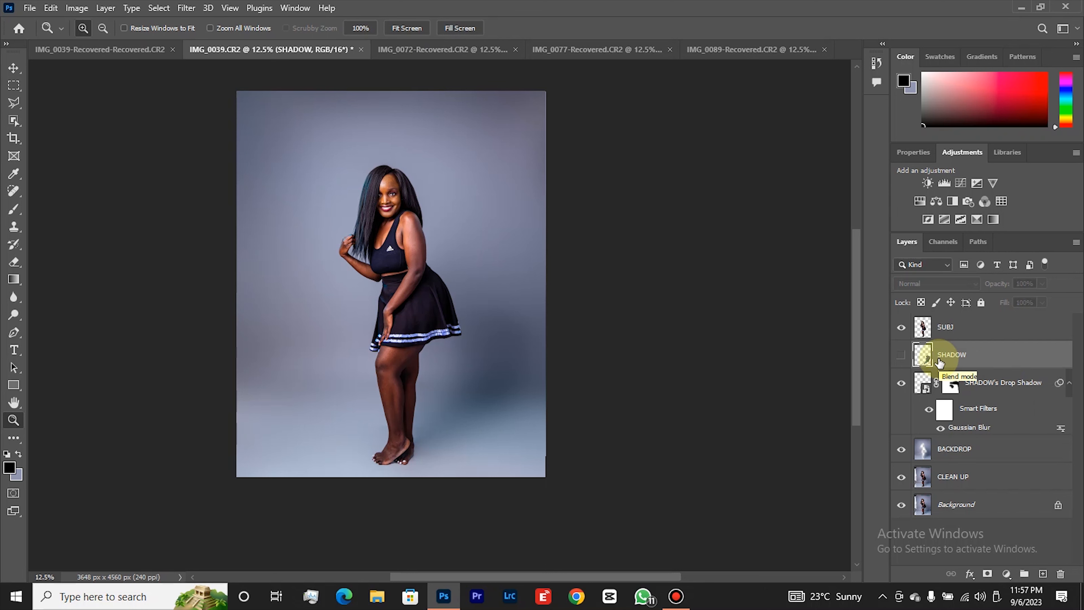
pyautogui.press('Delete')
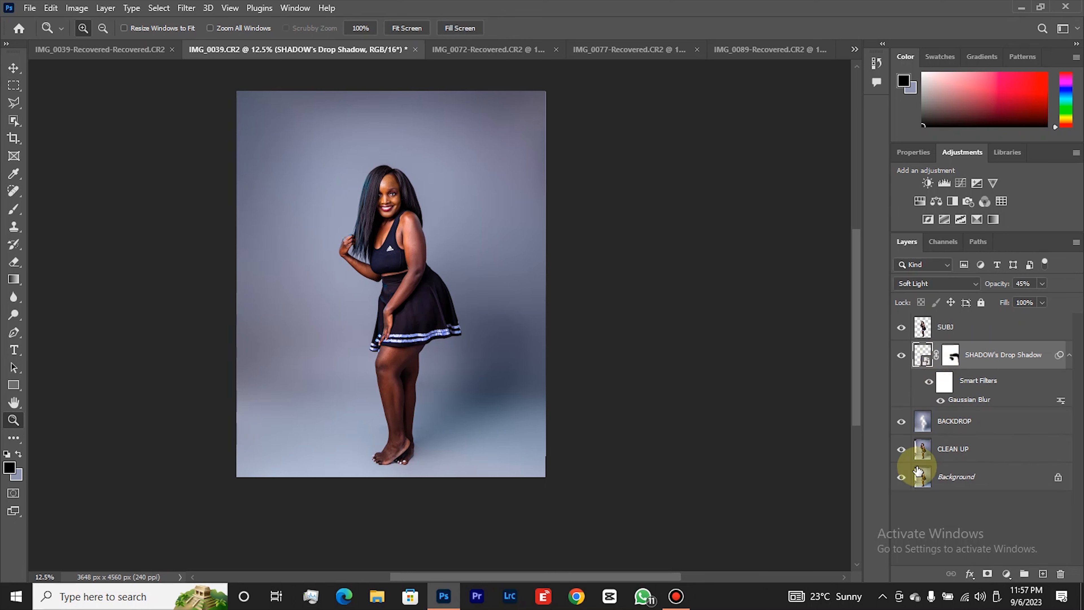
pyautogui.click(958, 336)
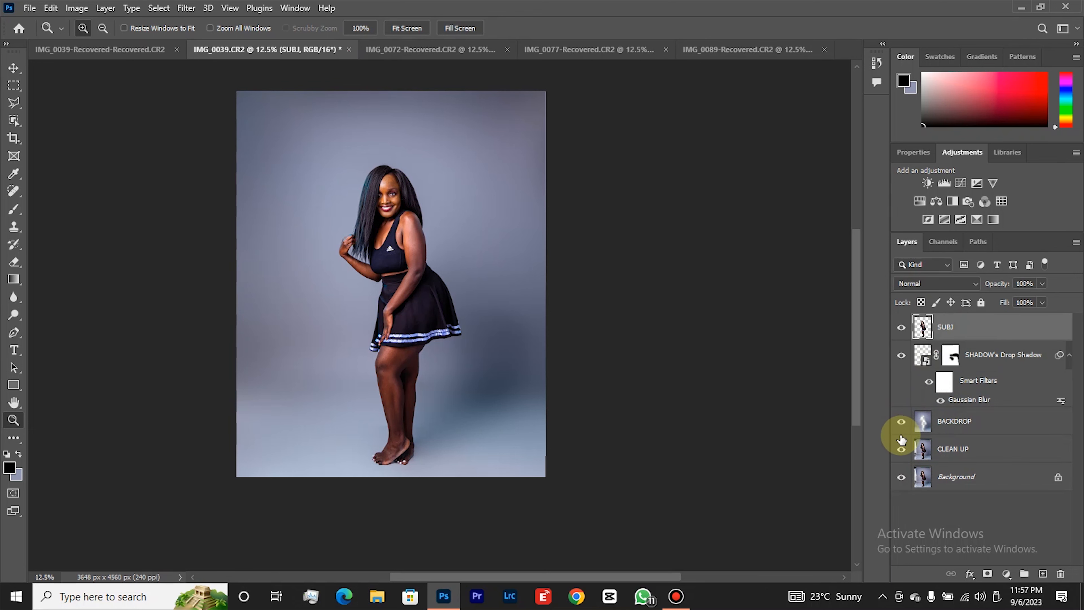
# Compare the retouched image with the original by showing only the Background layer and restoring all layers.
pyautogui.keyDown('alt'); pyautogui.click(900, 477); pyautogui.keyUp('alt')
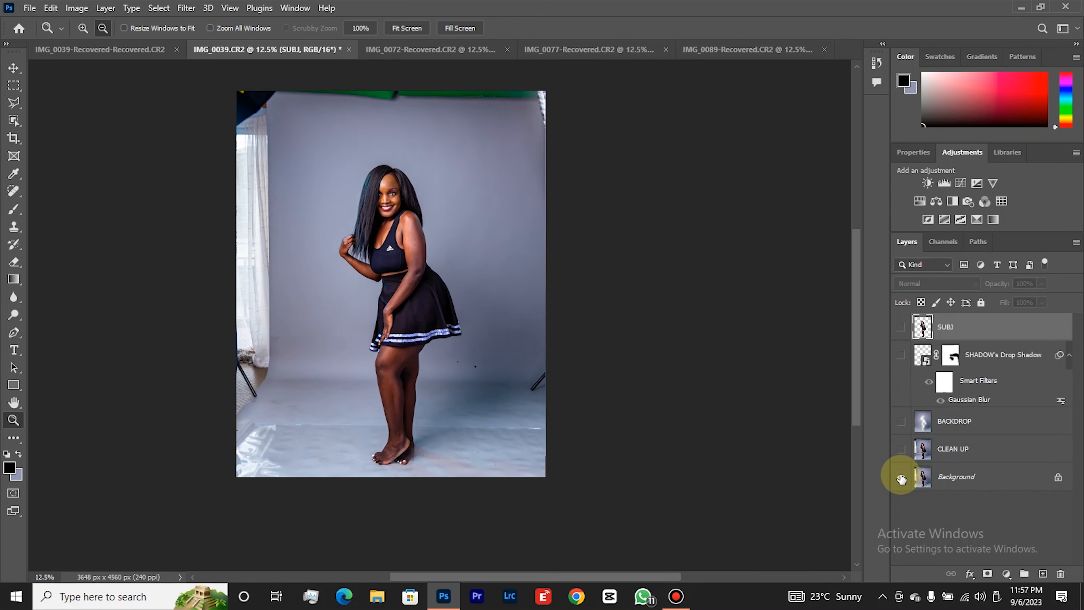
pyautogui.keyDown('alt'); pyautogui.click(900, 477); pyautogui.keyUp('alt')
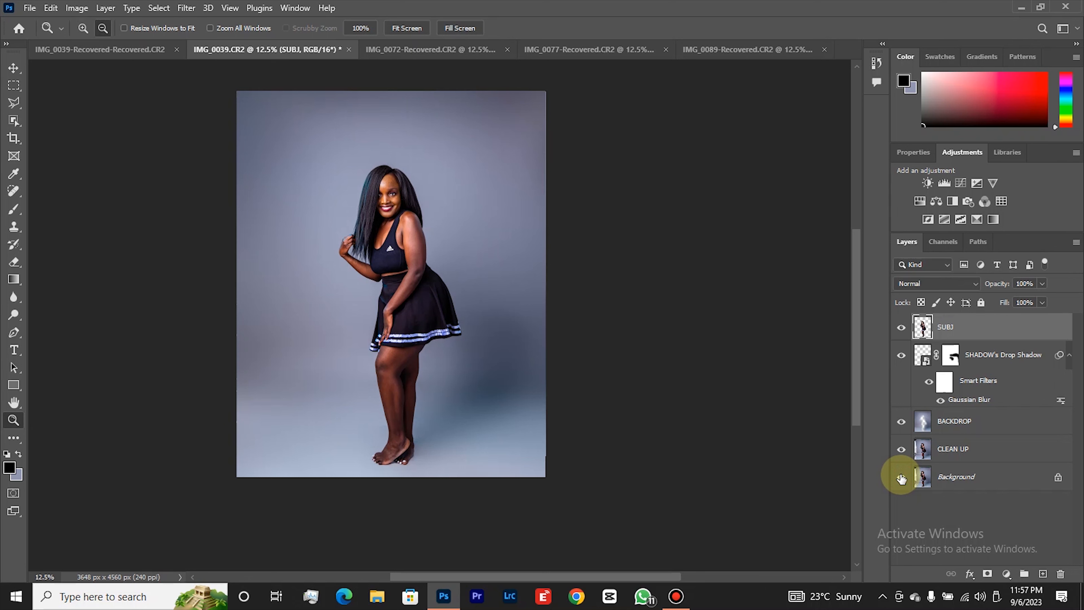
pyautogui.keyDown('alt'); pyautogui.click(901, 478); pyautogui.keyUp('alt')
pyautogui.keyDown('alt'); pyautogui.click(901, 477); pyautogui.keyUp('alt')
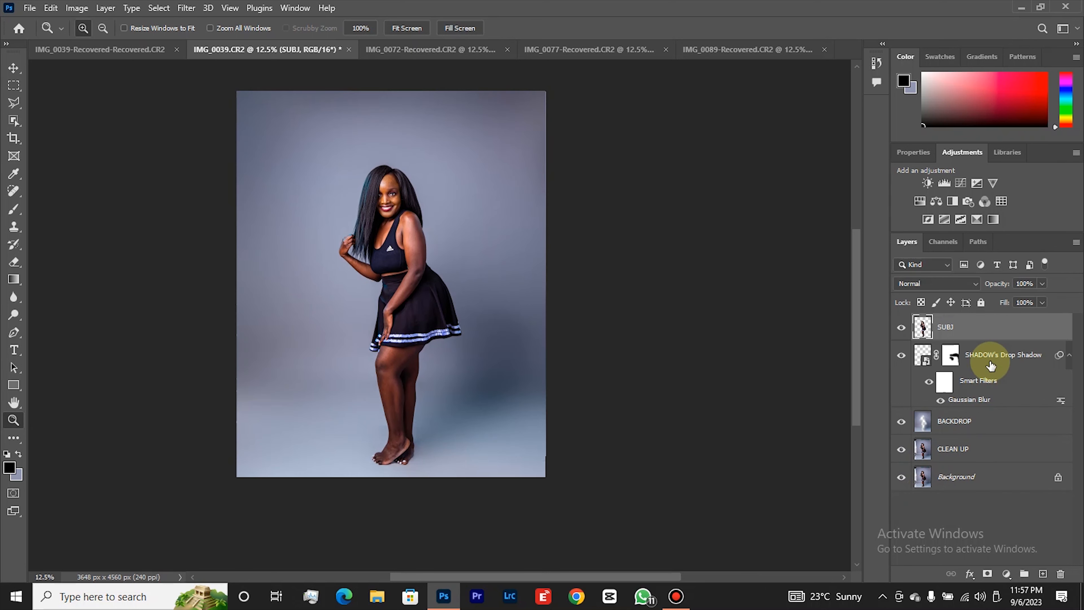
# Select the BACKDROP layer and examine the backdrop's smoothness close up on both sides of the woman's legs.
pyautogui.click(978, 418)
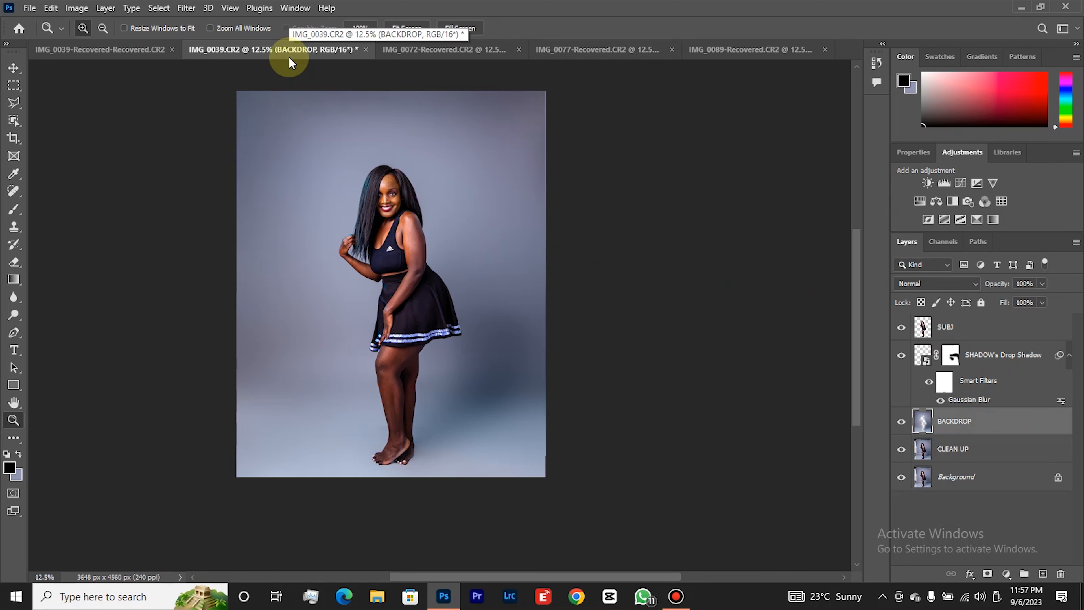
pyautogui.click(493, 321)
pyautogui.moveTo(484, 383); pyautogui.dragTo(375, 538)
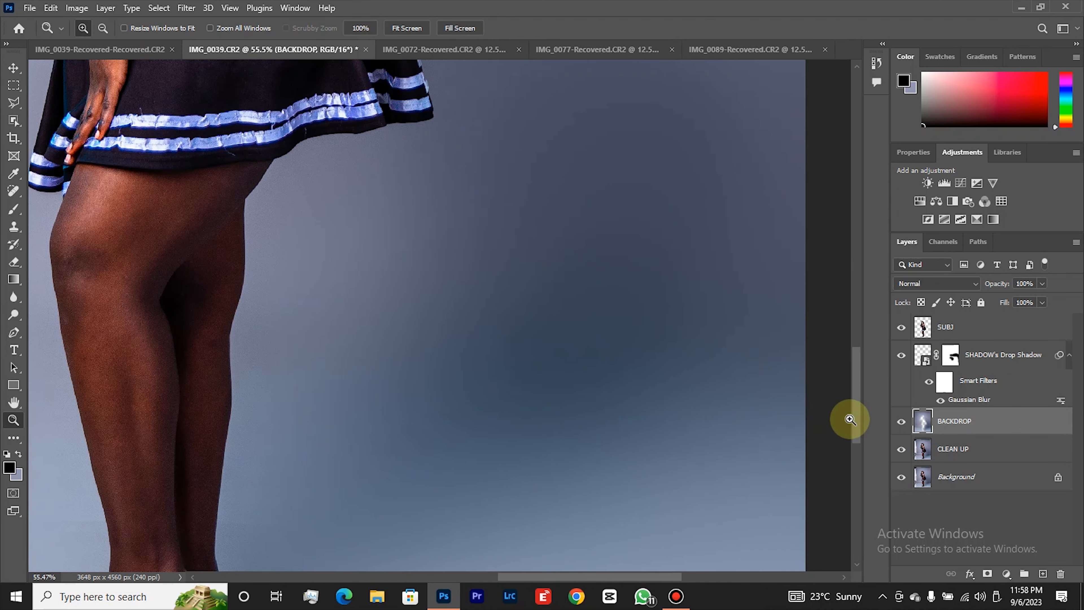
pyautogui.moveTo(856, 428)
pyautogui.mouseDown()
pyautogui.moveTo(859, 458)
pyautogui.moveTo(862, 421)
pyautogui.mouseUp()
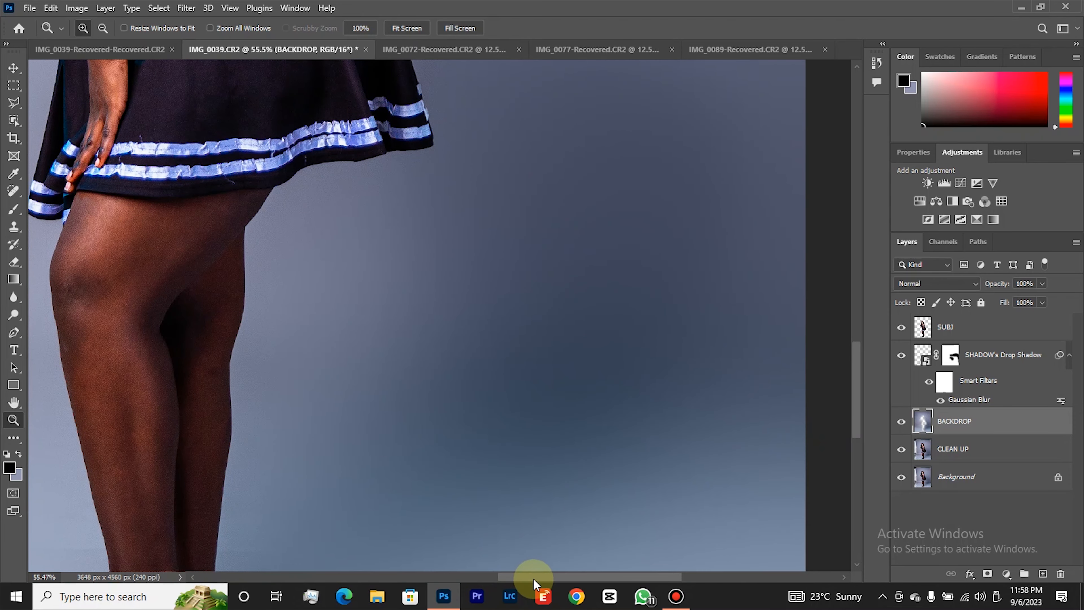
pyautogui.moveTo(515, 572); pyautogui.dragTo(402, 566)
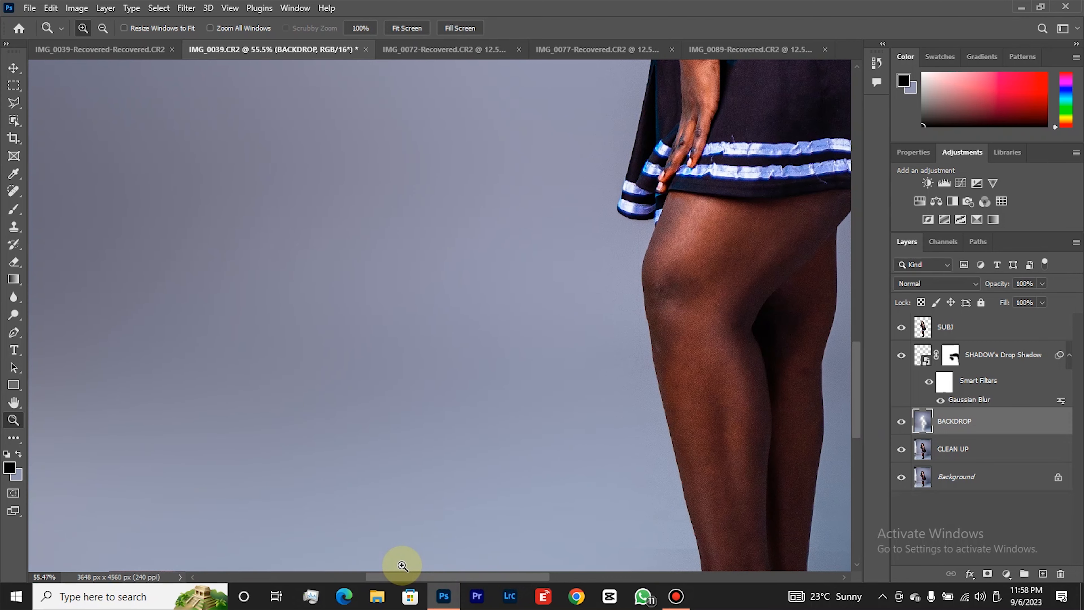
pyautogui.rightClick(376, 407)
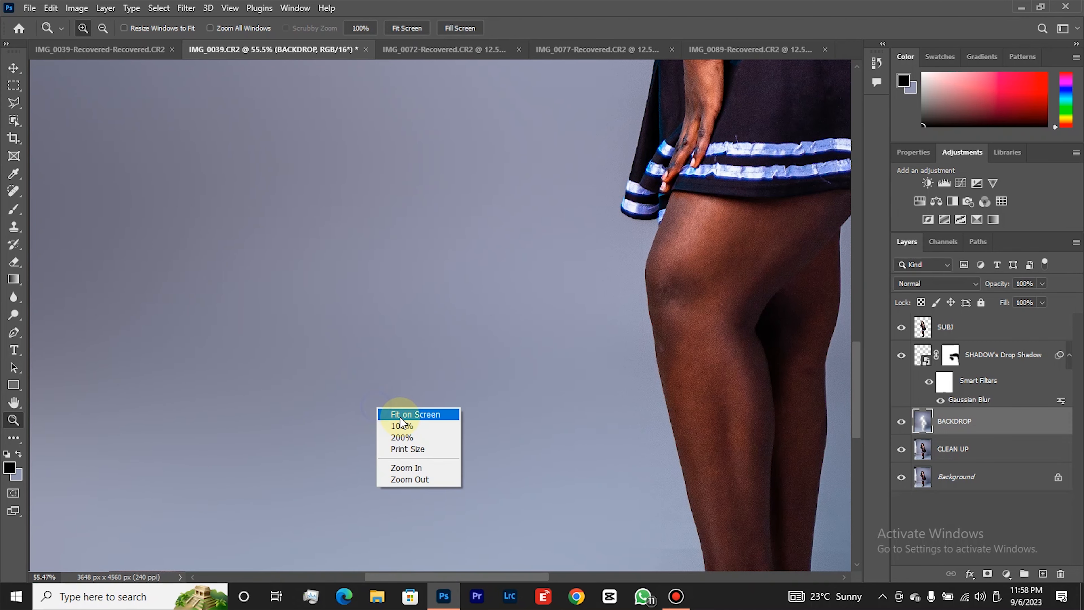
pyautogui.click(400, 414)
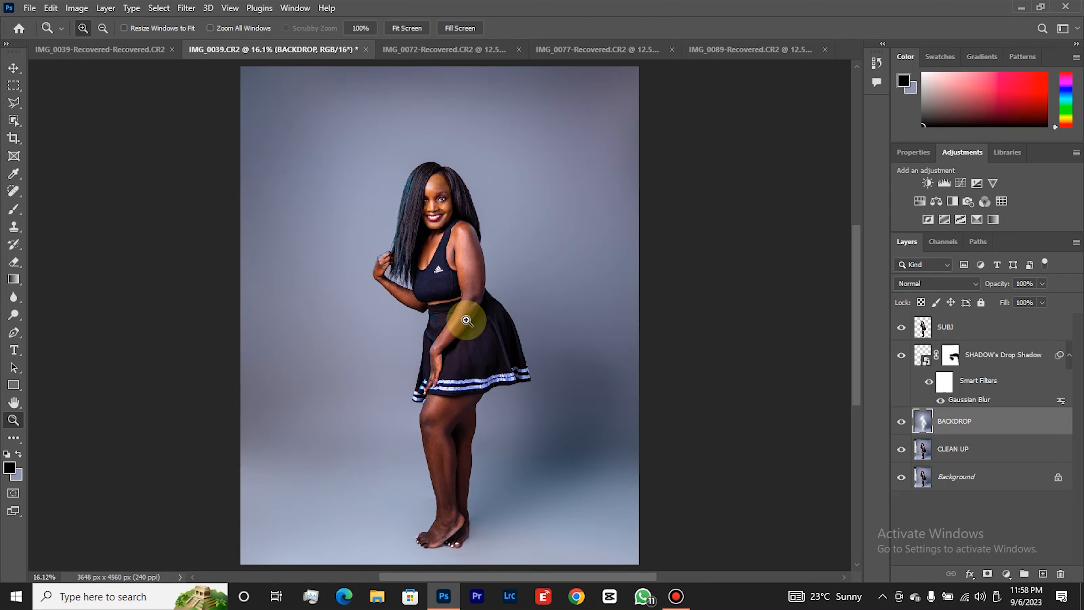
# Apply Add Noise to the BACKDROP layer with an amount of 2%, uniform distribution and monochromatic.
pyautogui.click(186, 7)
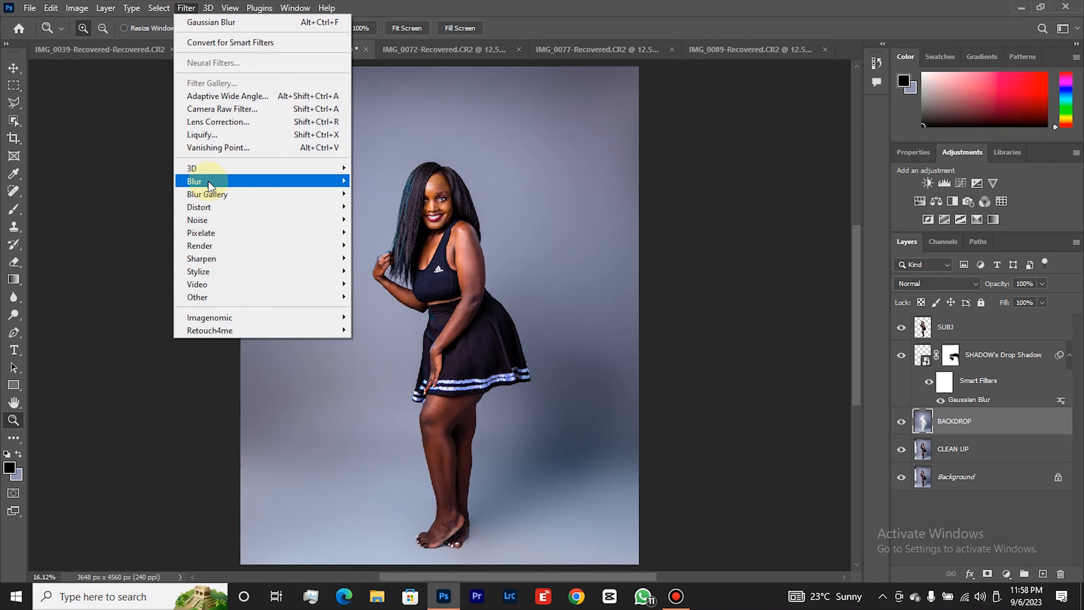
pyautogui.moveTo(282, 219)
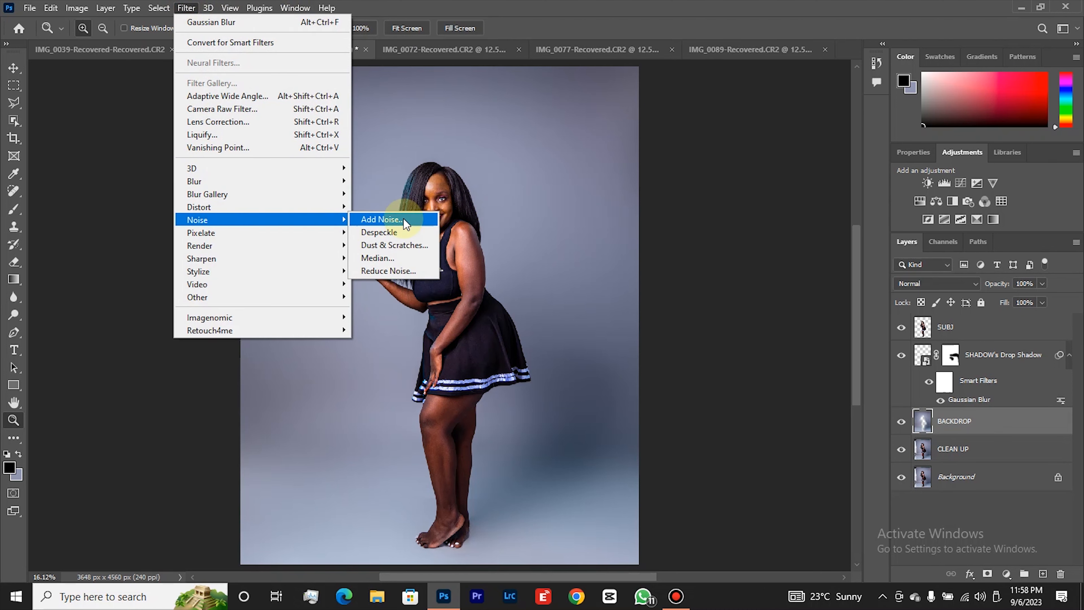
pyautogui.click(405, 223)
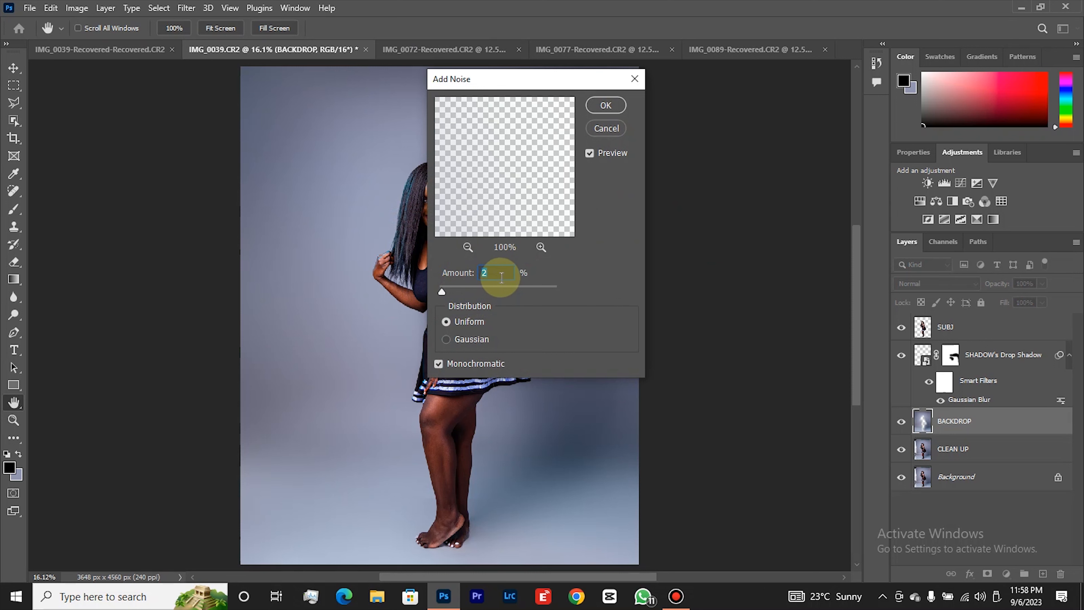
pyautogui.click(502, 277)
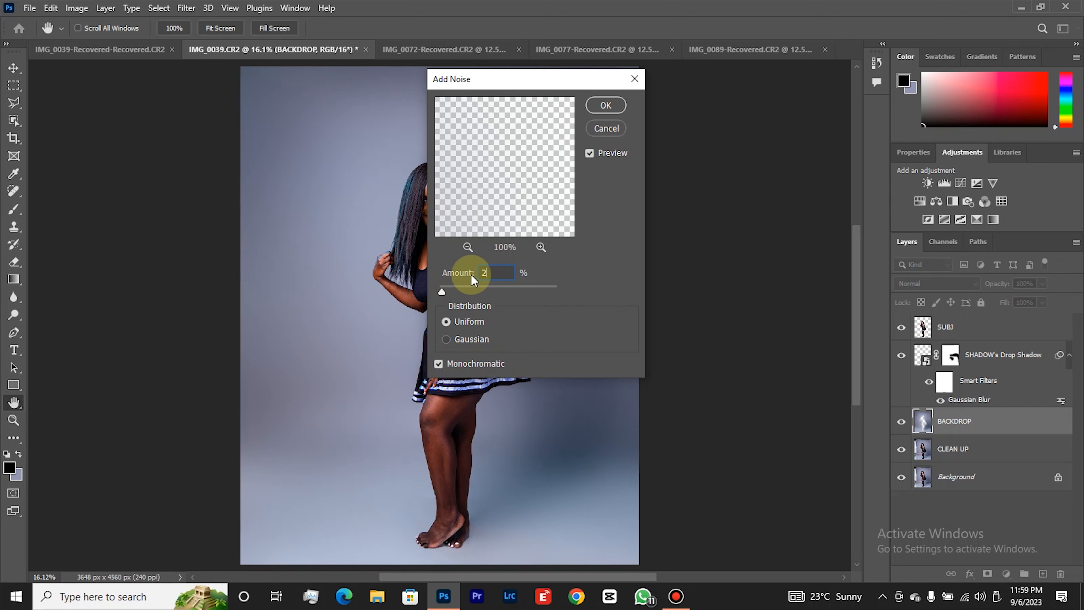
pyautogui.click(605, 106)
pyautogui.press('z')
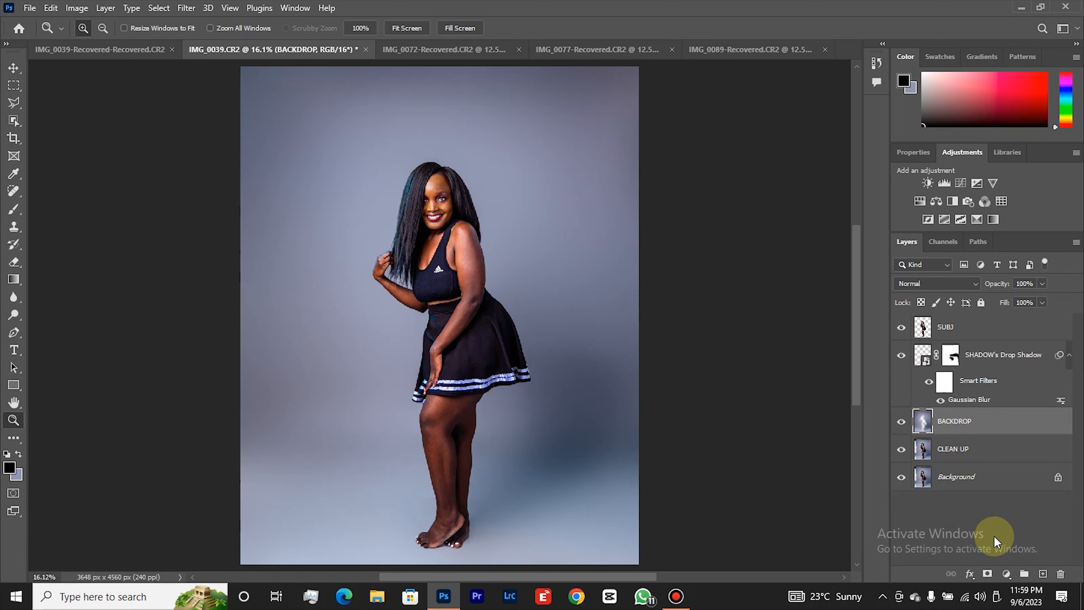
pyautogui.click(1005, 574)
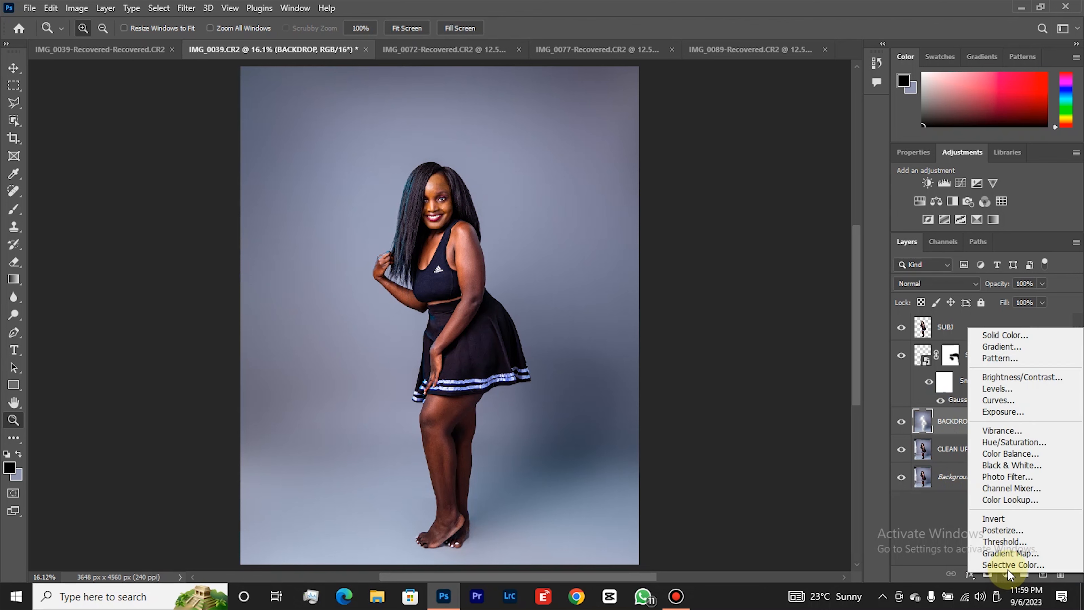
pyautogui.click(1017, 337)
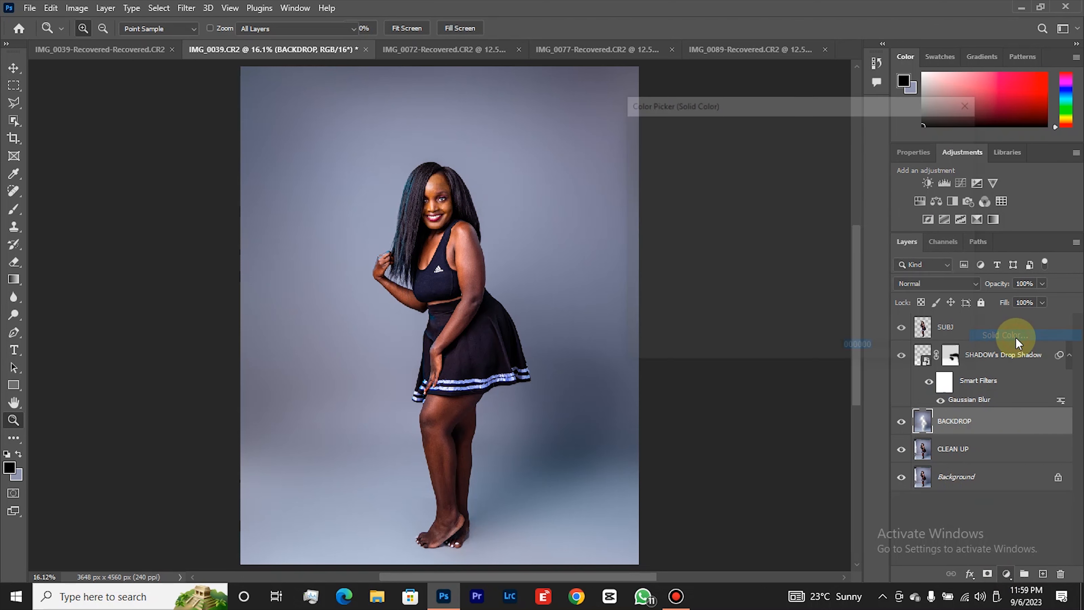
pyautogui.click(930, 152)
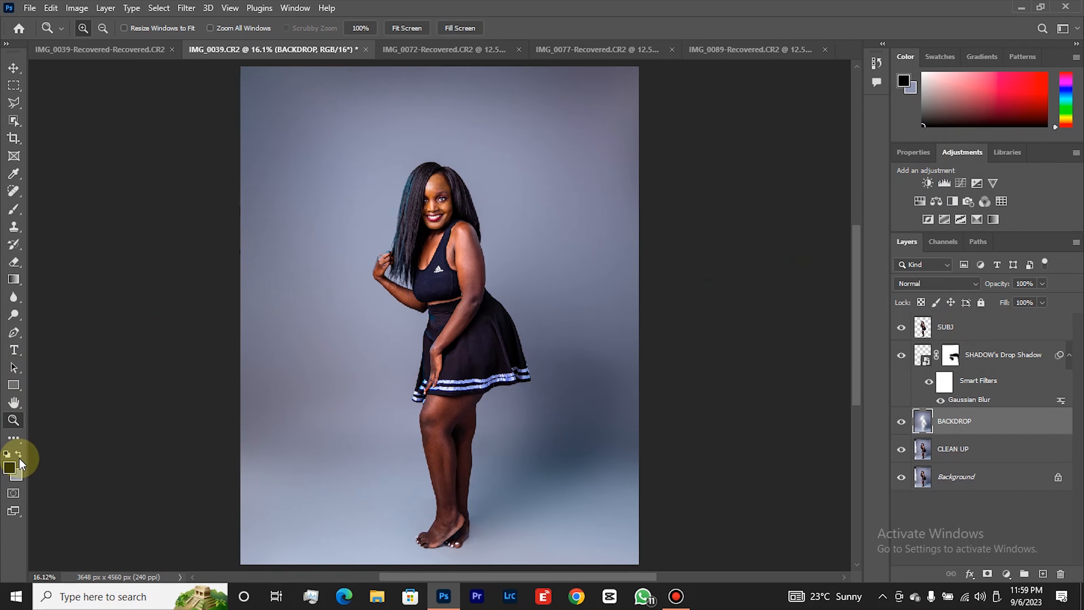
# Sample the backdrop's grey-blue beside the woman's hair, #8c8ba5, for the foreground colour.
pyautogui.click(15, 465)
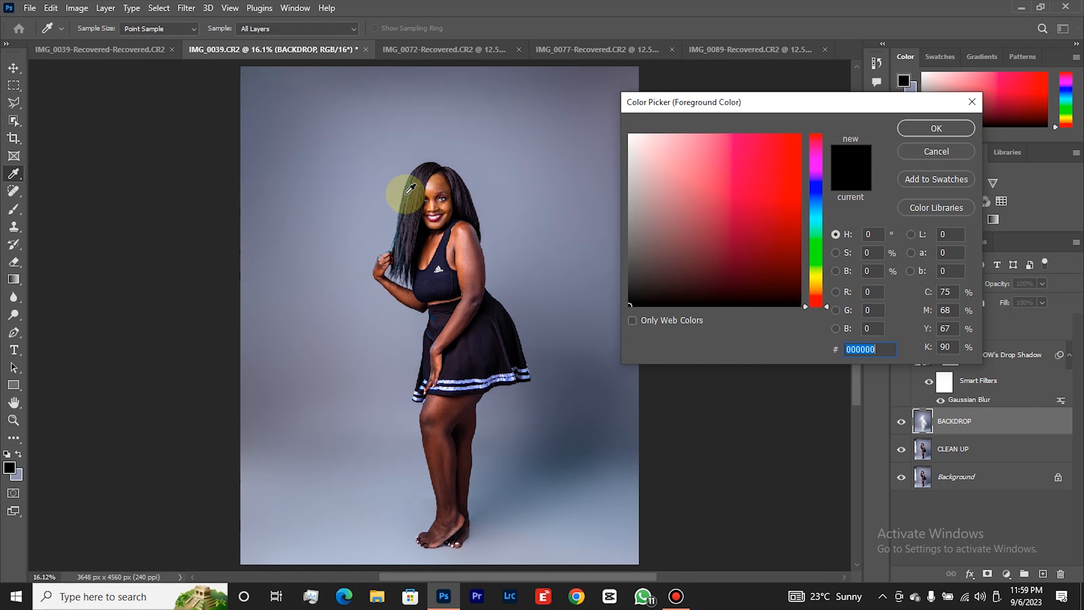
pyautogui.click(382, 209)
pyautogui.click(386, 212)
pyautogui.click(385, 214)
pyautogui.click(388, 205)
pyautogui.click(388, 205)
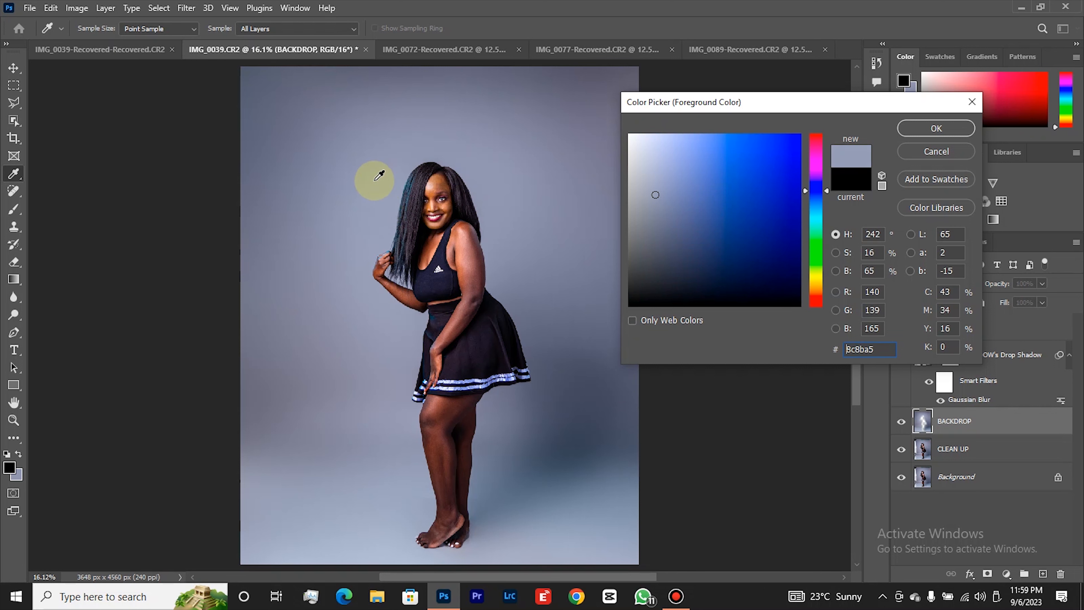
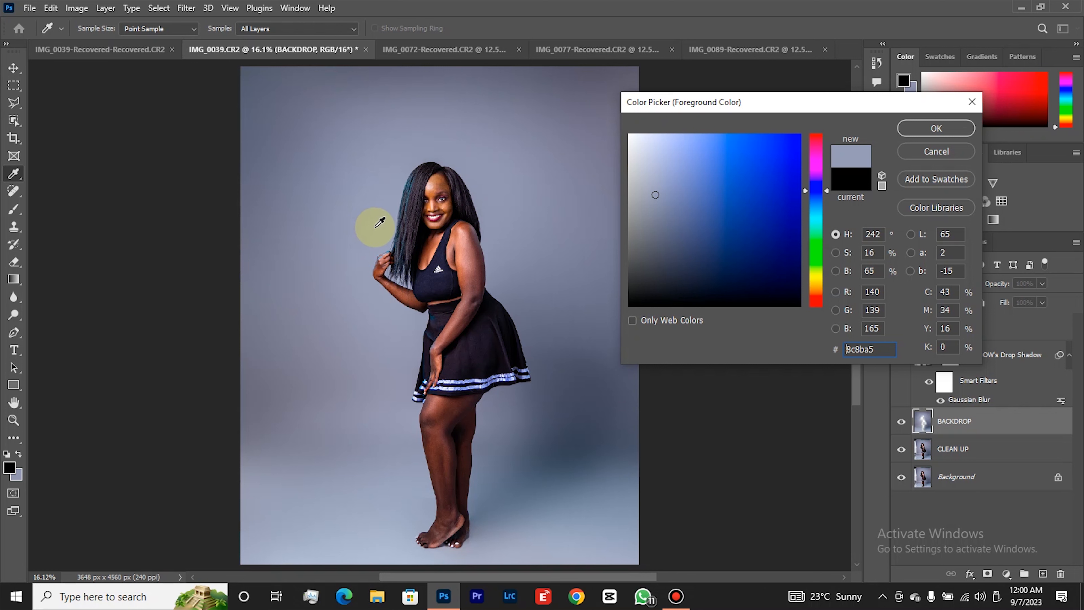
# Sample the backdrop's grey-blue beside the woman's hair, #8f8ea8, and set it as the foreground colour.
pyautogui.click(388, 200)
pyautogui.click(390, 201)
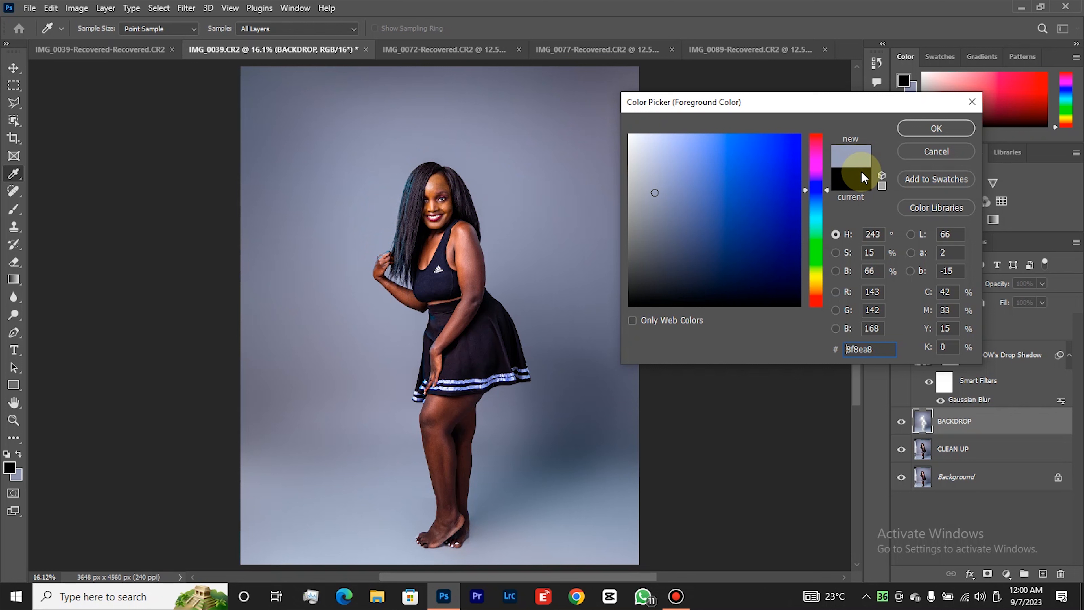
pyautogui.click(932, 126)
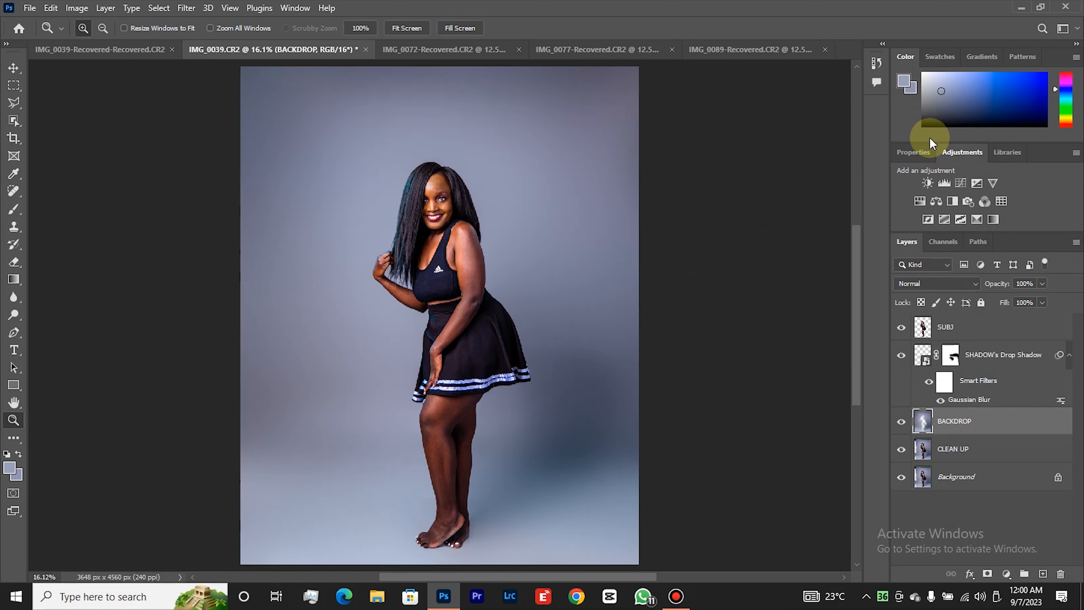
# Add a Solid Color fill layer in #8f8ea8 directly above the BACKDROP layer.
pyautogui.click(1007, 576)
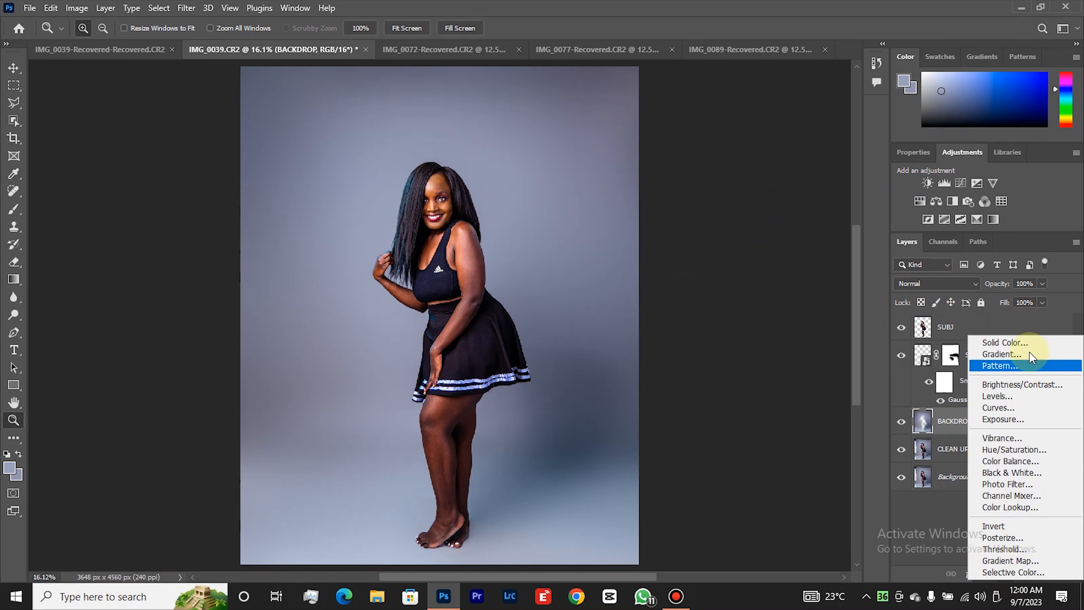
pyautogui.click(1026, 344)
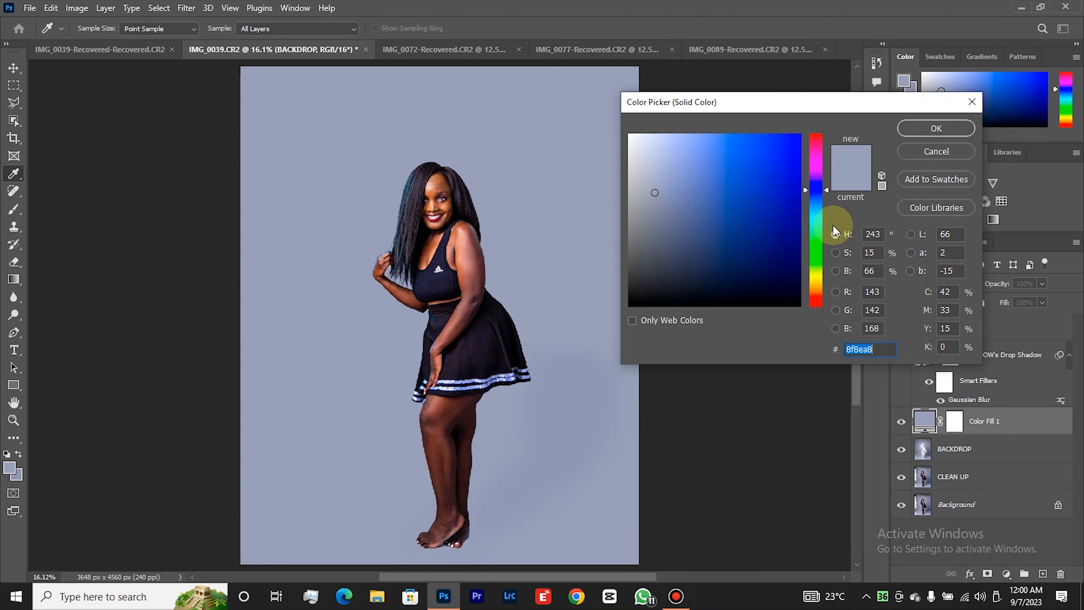
pyautogui.click(918, 125)
pyautogui.press('z')
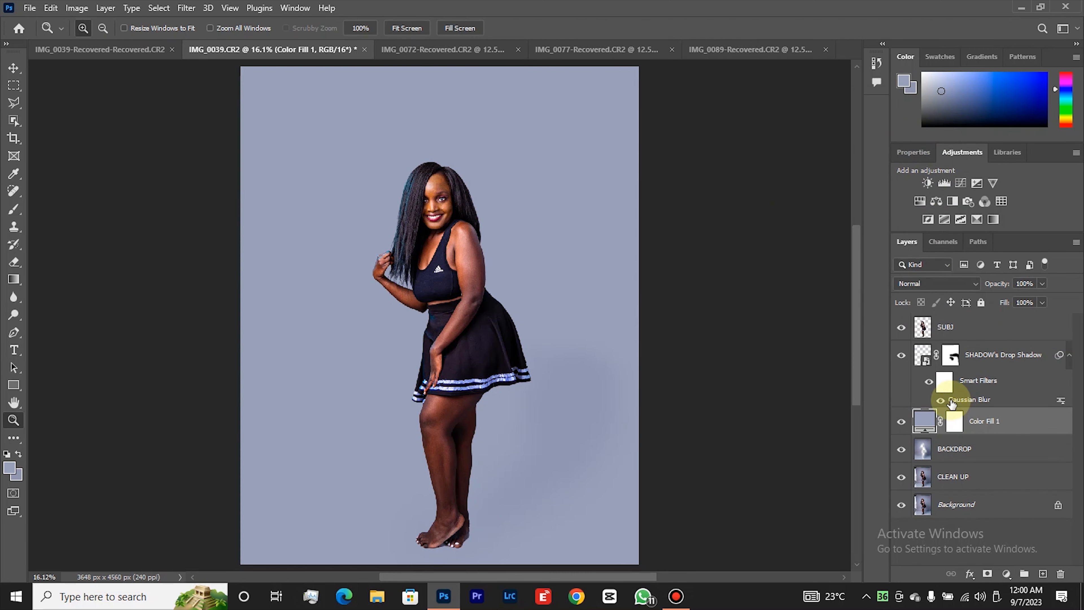
# Lower the colour fill layer's opacity to 35% and compare the backdrop with the layer hidden and shown.
pyautogui.click(1042, 283)
pyautogui.moveTo(1019, 299); pyautogui.dragTo(999, 299)
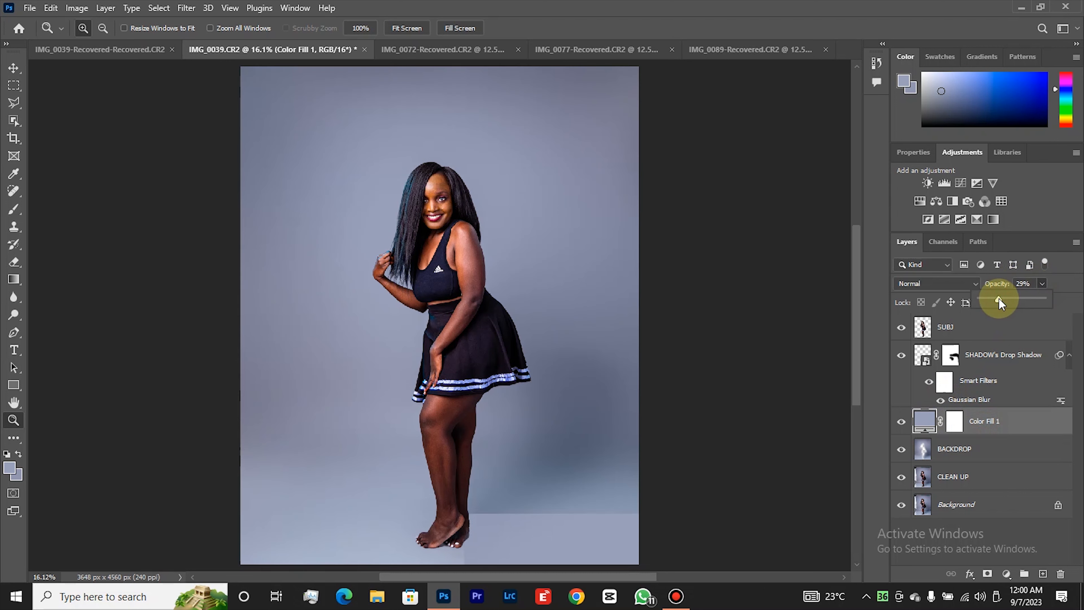
pyautogui.moveTo(1001, 299); pyautogui.dragTo(1003, 303)
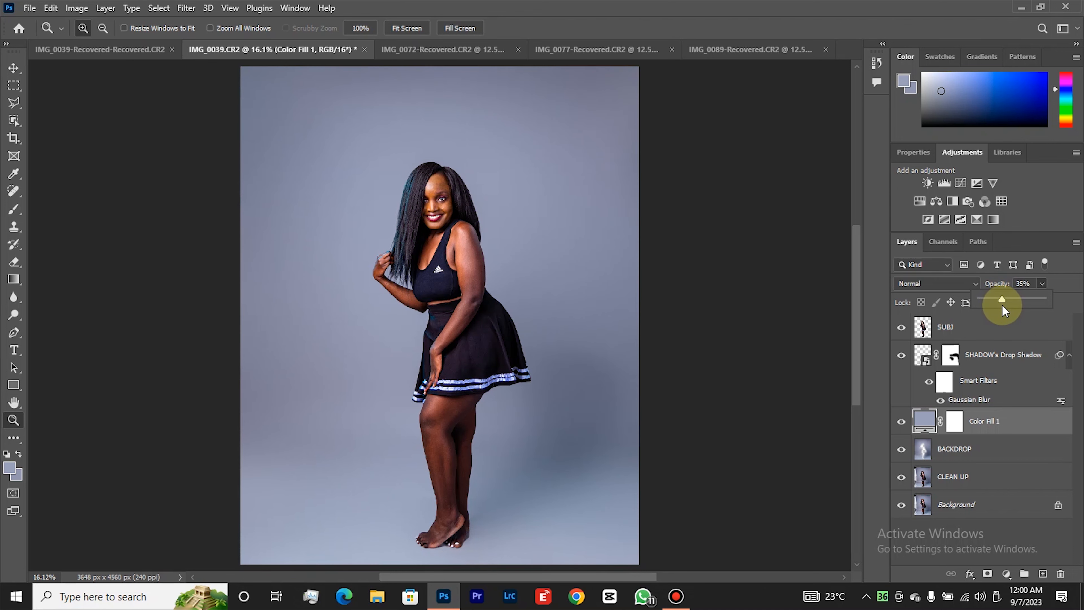
pyautogui.rightClick(478, 302)
pyautogui.click(512, 373)
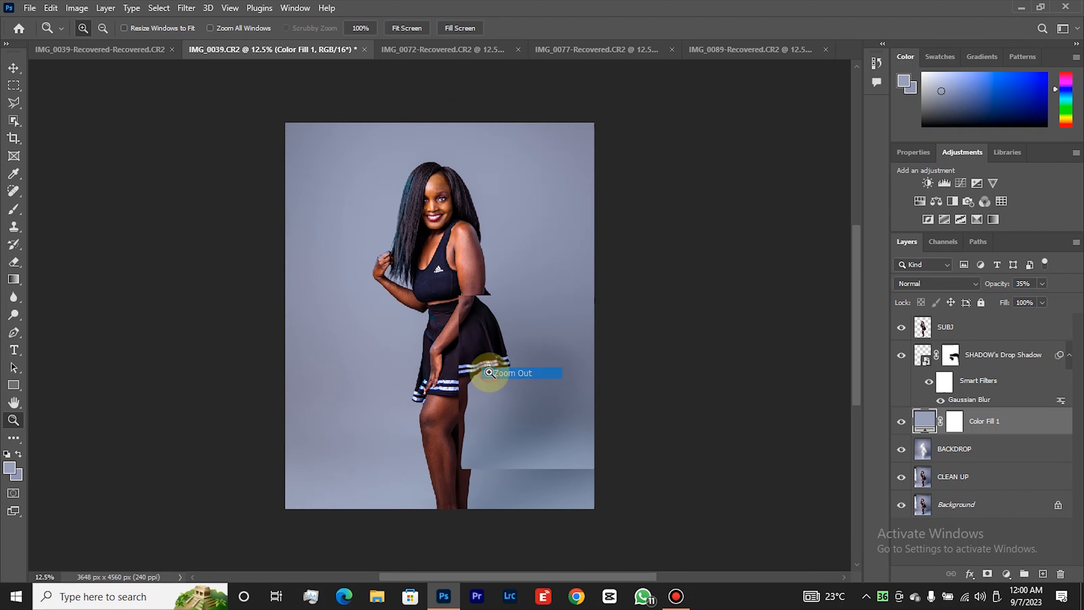
pyautogui.click(901, 422)
pyautogui.click(901, 421)
pyautogui.click(899, 424)
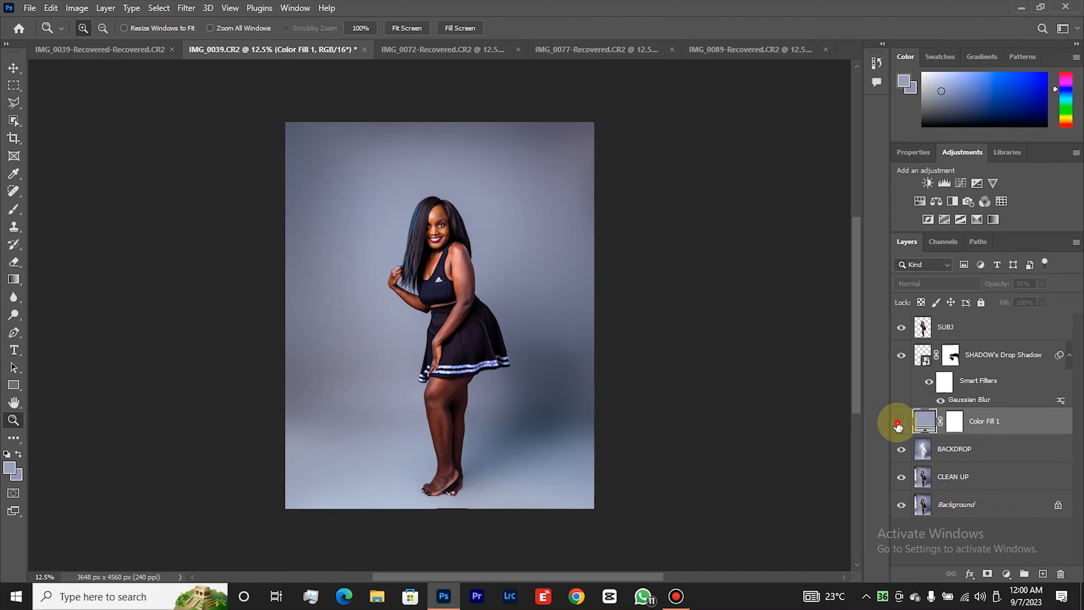
pyautogui.click(899, 424)
# Reduce the colour fill layer's opacity to 25% and check the backdrop with and without the fill.
pyautogui.click(1042, 287)
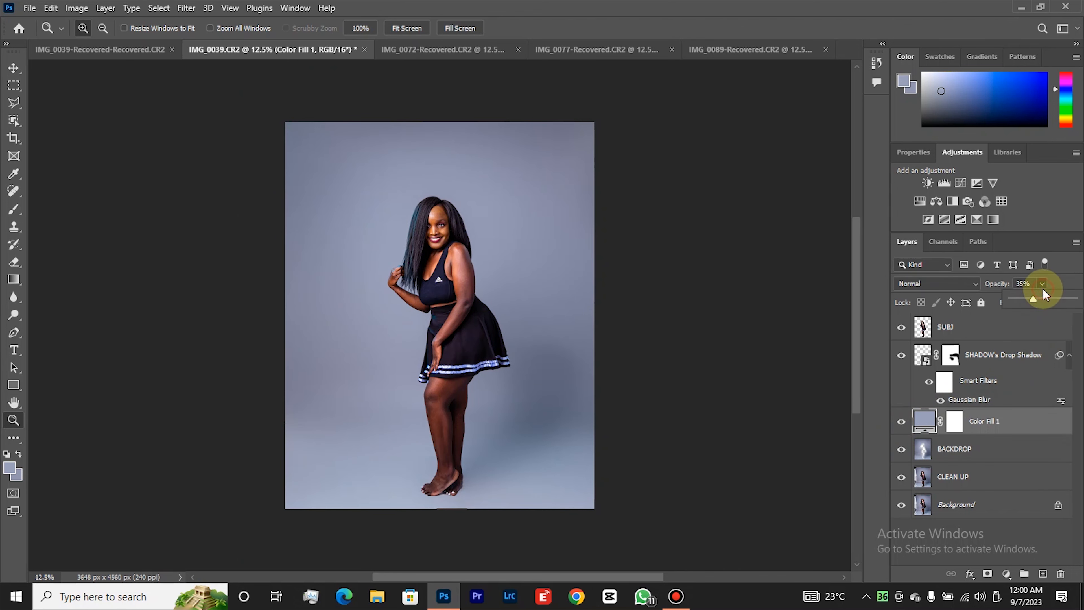
pyautogui.moveTo(1031, 299); pyautogui.dragTo(1026, 301)
pyautogui.click(1064, 289)
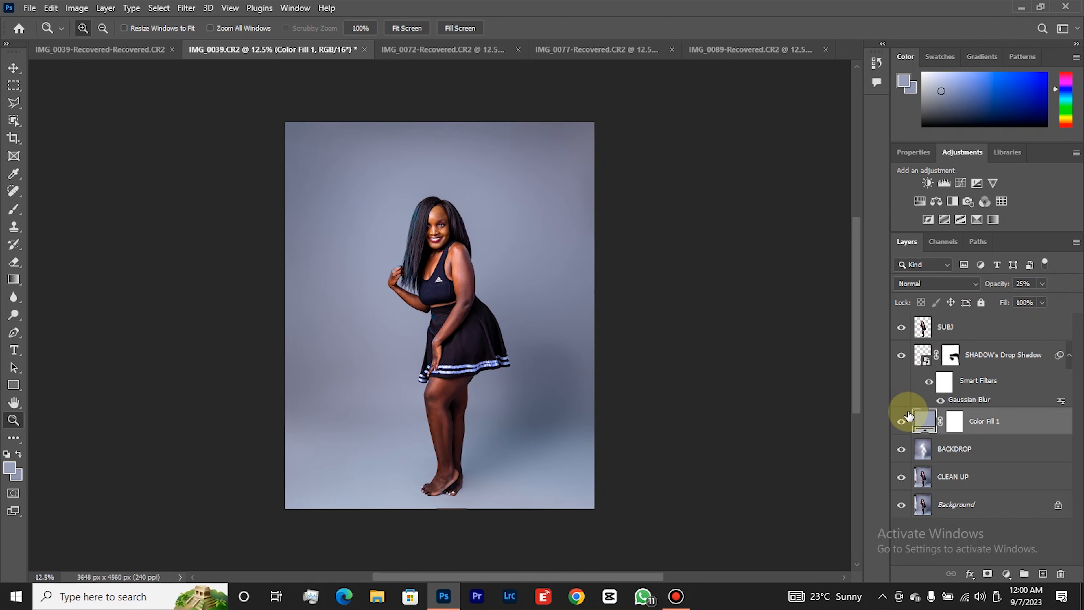
pyautogui.click(902, 423)
pyautogui.click(903, 424)
pyautogui.click(901, 423)
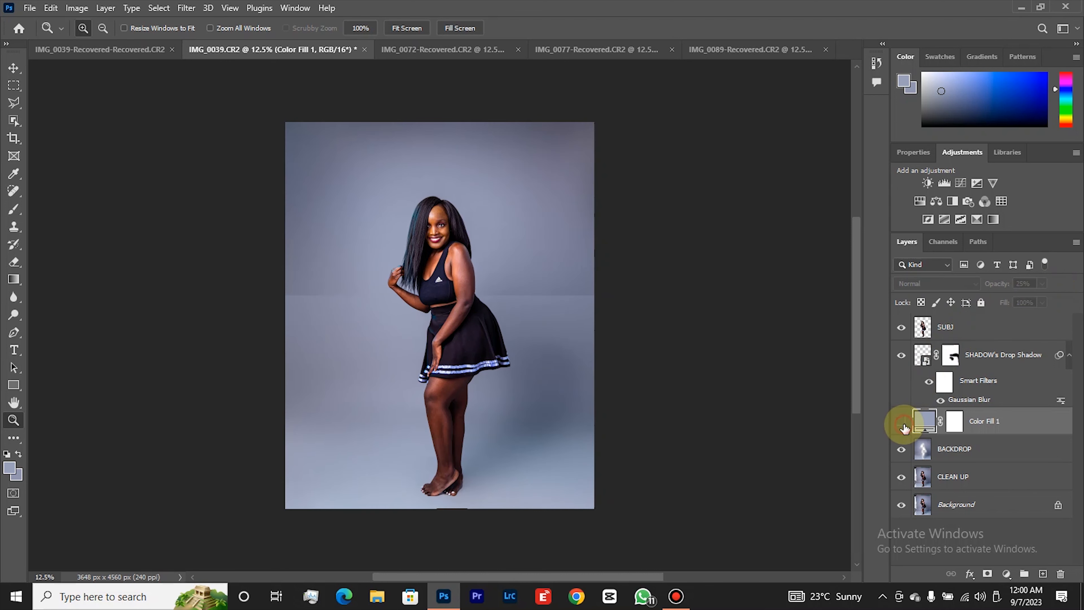
pyautogui.click(902, 423)
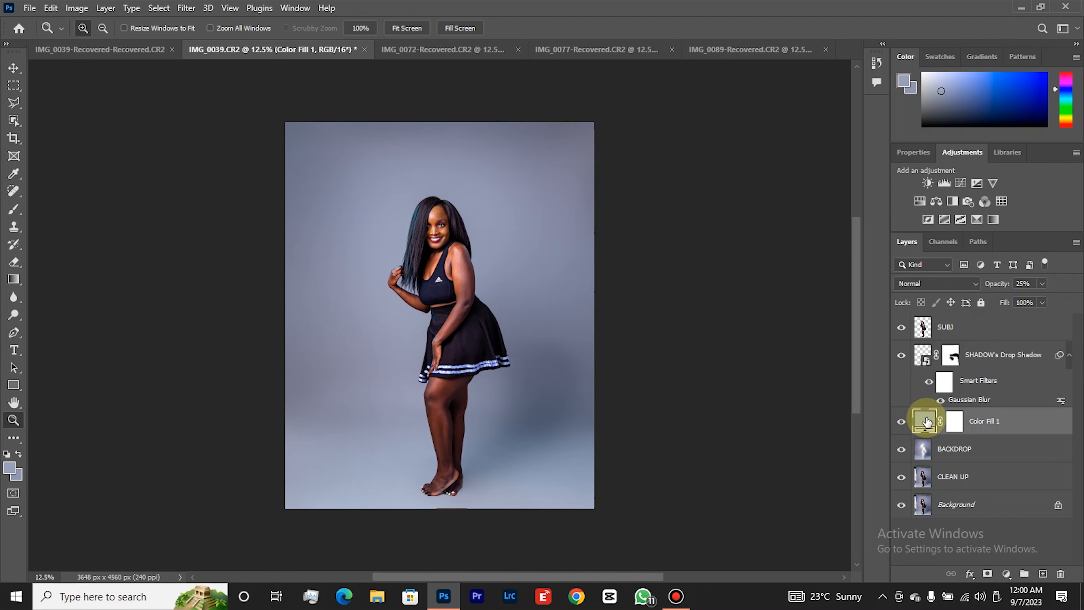
# Set the SHADOW's Drop Shadow layer's opacity to 70% and compare the image with the shadow hidden and shown.
pyautogui.click(1000, 358)
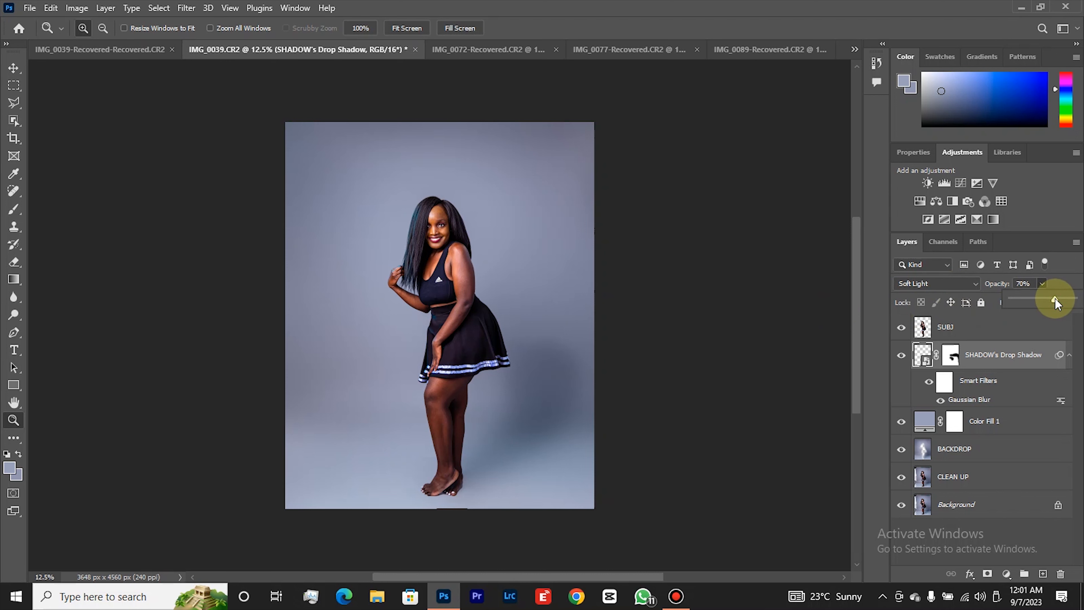
pyautogui.rightClick(460, 321)
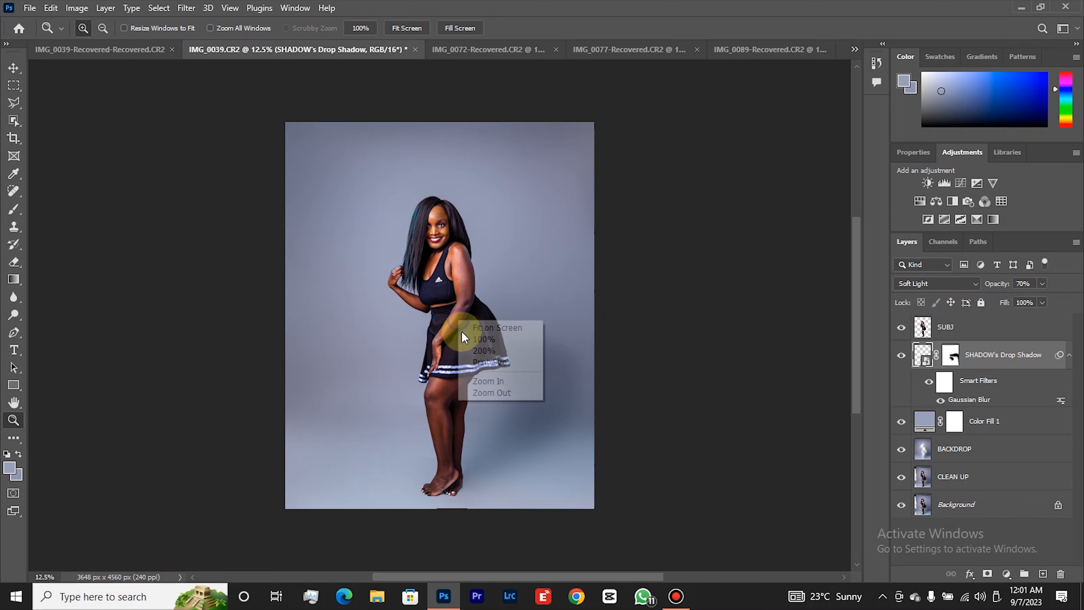
pyautogui.click(474, 392)
pyautogui.click(474, 358)
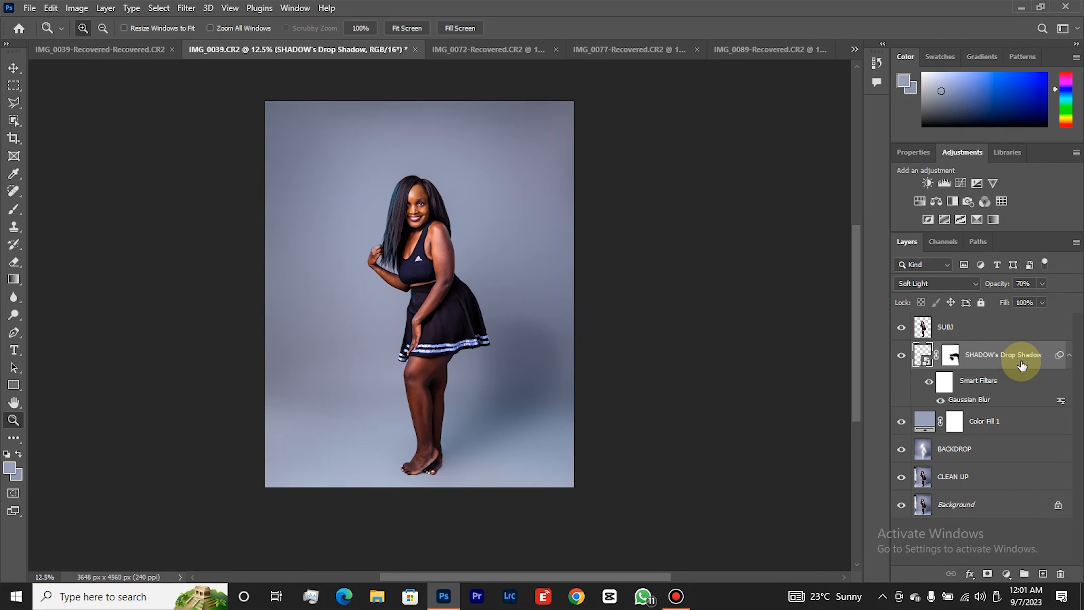
pyautogui.click(901, 356)
pyautogui.click(902, 357)
pyautogui.click(902, 357)
pyautogui.click(902, 357)
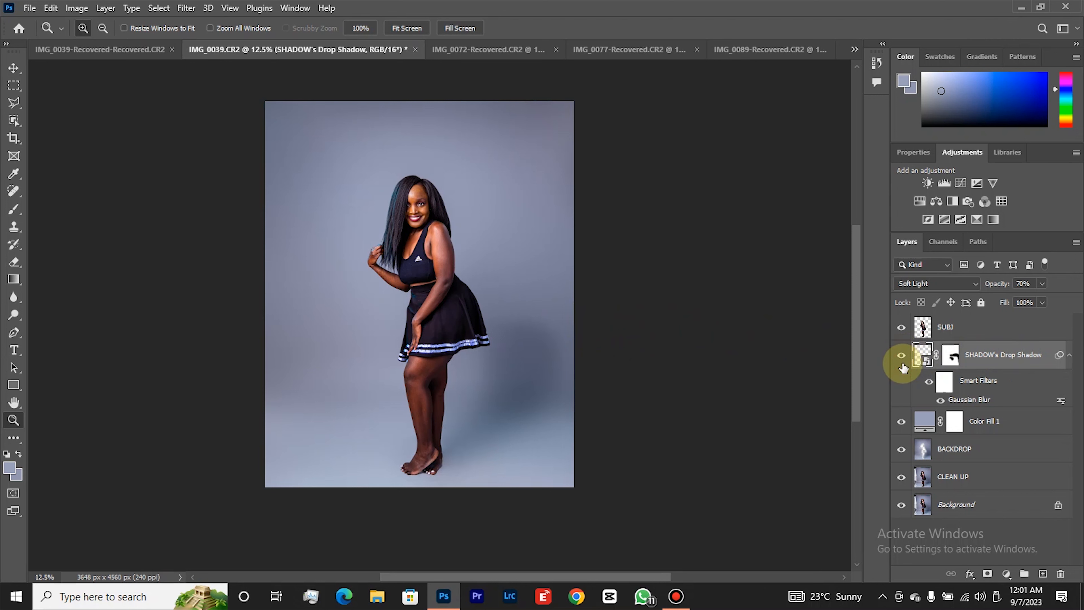
# Toggle the Color Fill 1 layer's visibility to examine its effect on the backdrop's evenness.
pyautogui.click(901, 424)
pyautogui.click(902, 424)
pyautogui.click(901, 423)
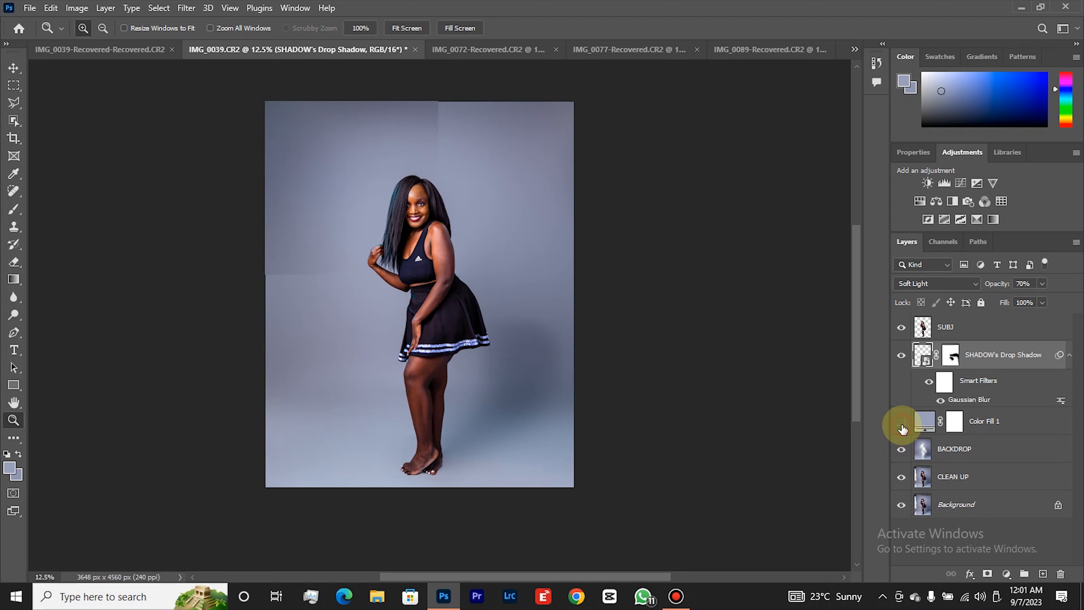
pyautogui.click(902, 423)
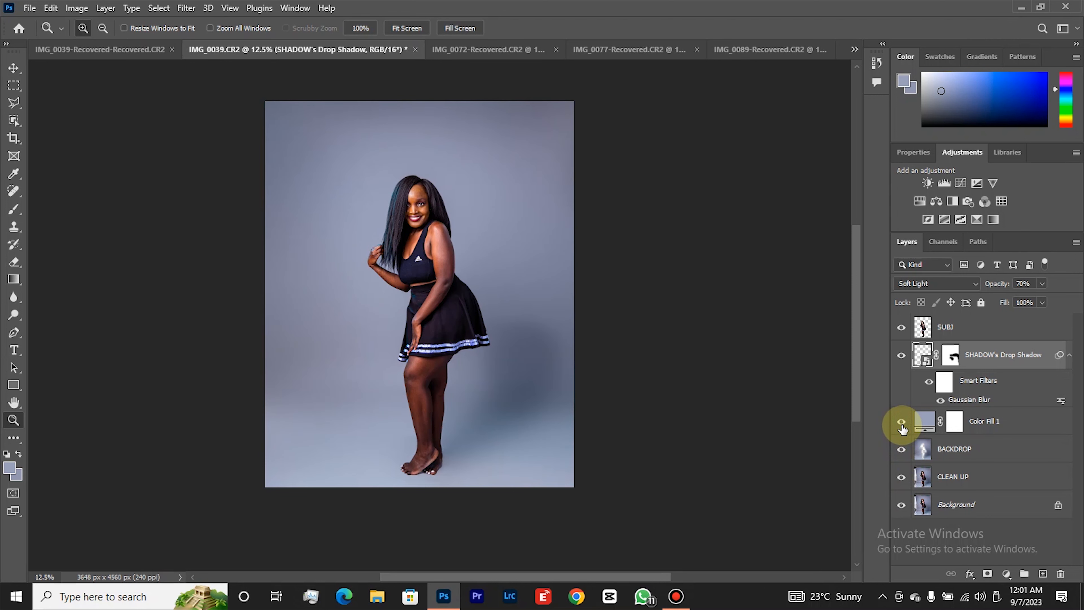
pyautogui.click(901, 423)
pyautogui.click(901, 424)
# Select the SUBJ layer and compare the retouched image with the Background layer shown alone, restoring all layers.
pyautogui.click(945, 333)
pyautogui.click(901, 506)
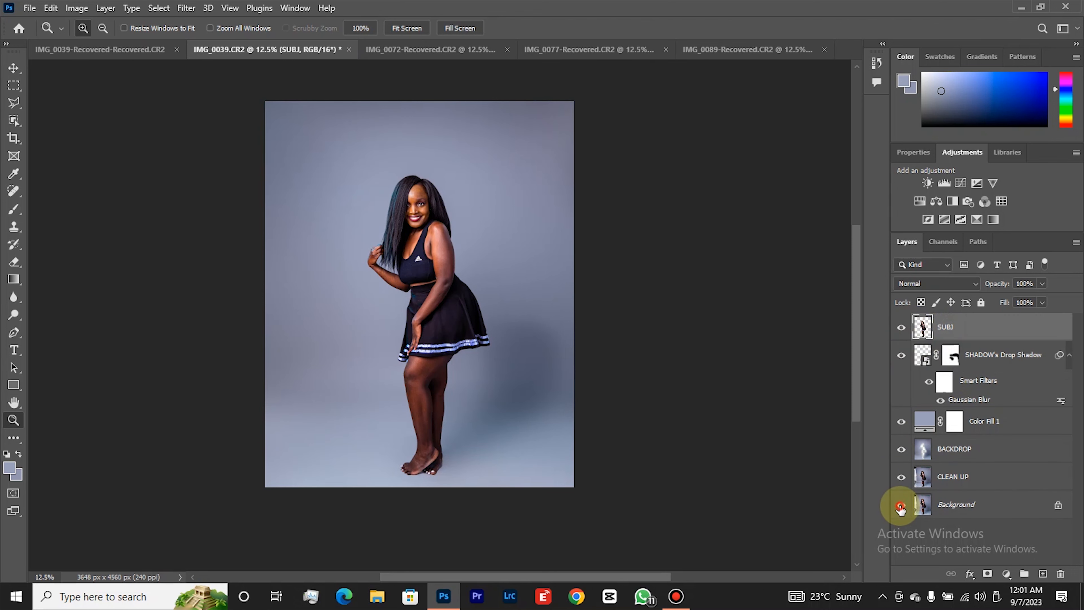
pyautogui.keyDown('alt'); pyautogui.click(900, 507); pyautogui.keyUp('alt')
pyautogui.keyDown('alt'); pyautogui.click(900, 507); pyautogui.keyUp('alt')
pyautogui.keyDown('alt'); pyautogui.click(900, 507); pyautogui.keyUp('alt')
pyautogui.keyDown('alt'); pyautogui.click(901, 507); pyautogui.keyUp('alt')
pyautogui.keyDown('alt'); pyautogui.click(901, 507); pyautogui.keyUp('alt')
# Set the Color Fill 1 layer's opacity to 20% and compare the backdrop with the fill hidden and shown.
pyautogui.click(1013, 424)
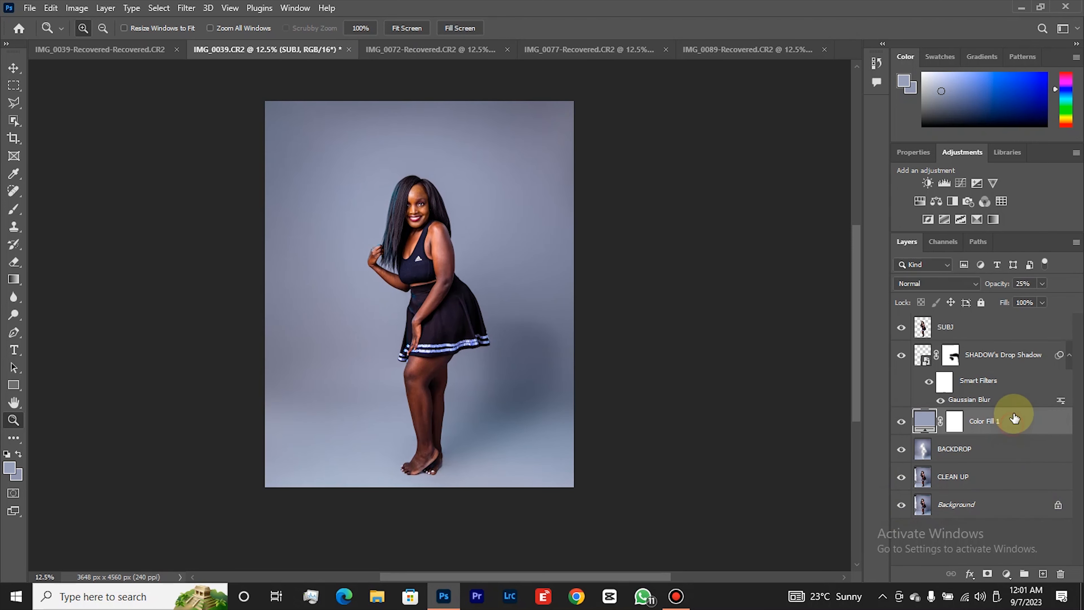
pyautogui.click(1042, 284)
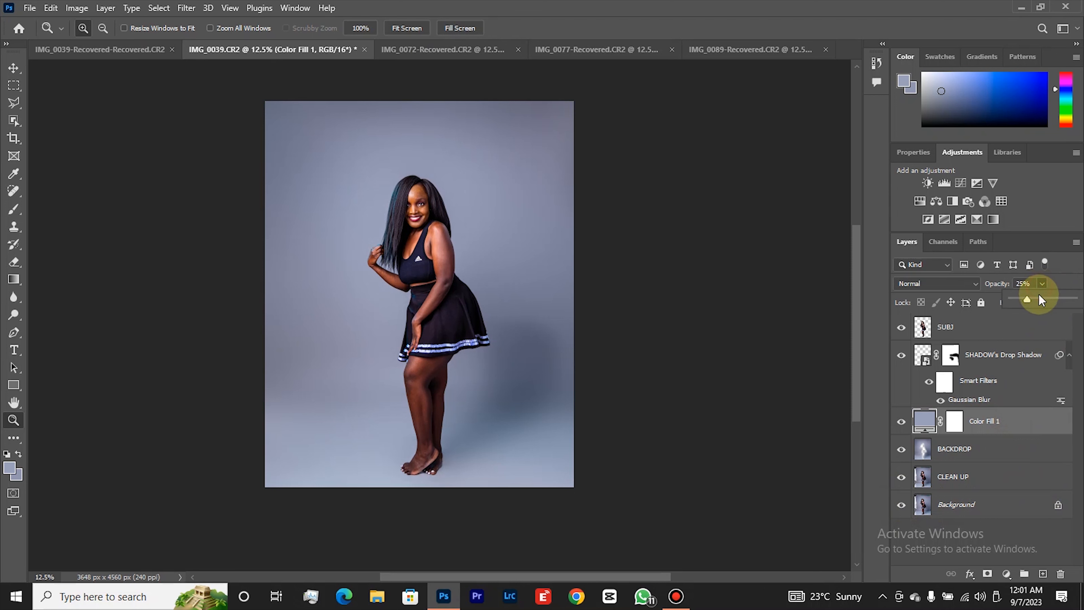
pyautogui.moveTo(1026, 299); pyautogui.dragTo(1022, 301)
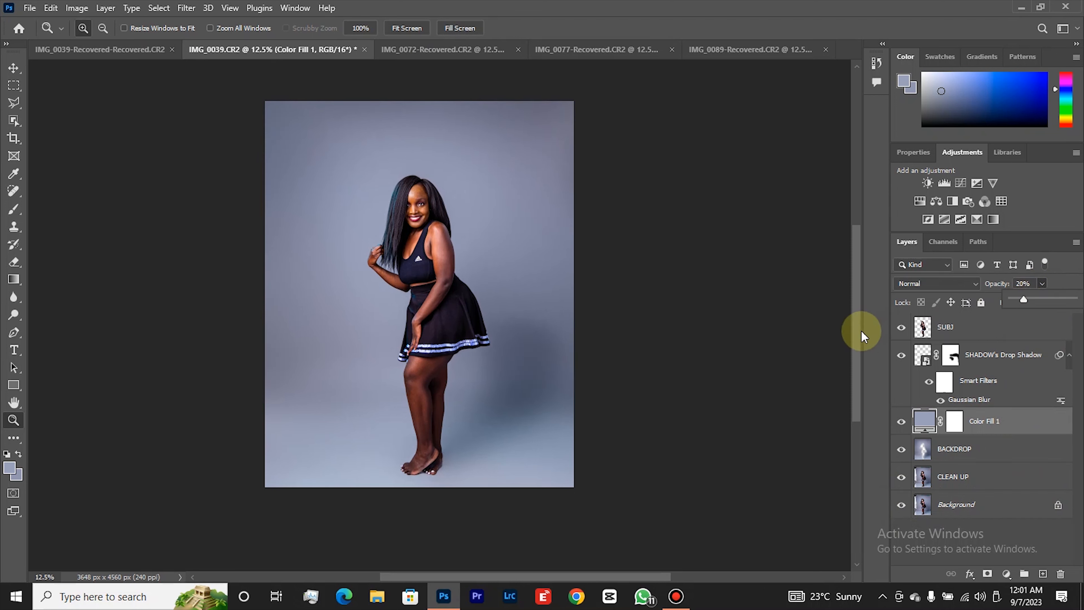
pyautogui.click(901, 427)
pyautogui.click(901, 427)
pyautogui.click(901, 427)
pyautogui.click(902, 428)
pyautogui.click(902, 430)
pyautogui.click(901, 428)
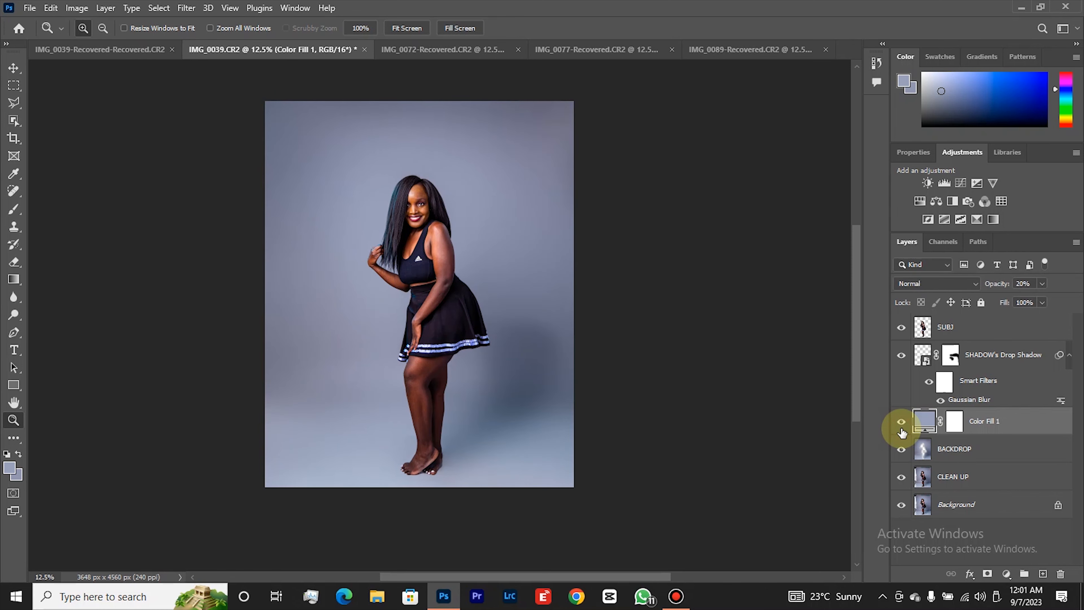
# Lower the SHADOW's Drop Shadow layer's opacity to 30% and check the image with and without the shadow.
pyautogui.rightClick(410, 295)
pyautogui.click(442, 368)
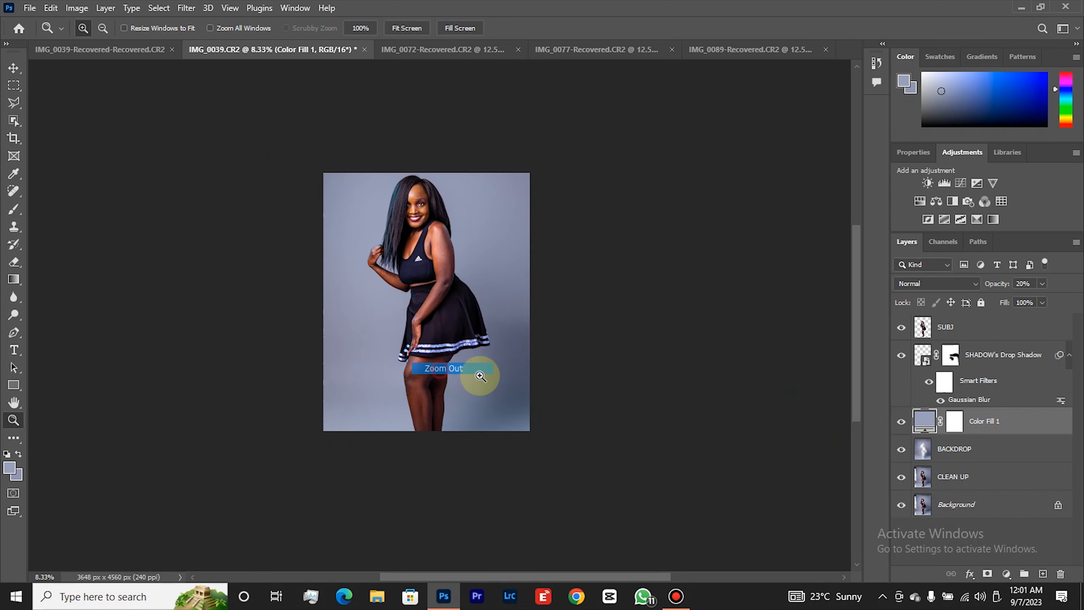
pyautogui.click(948, 356)
pyautogui.click(898, 358)
pyautogui.click(901, 358)
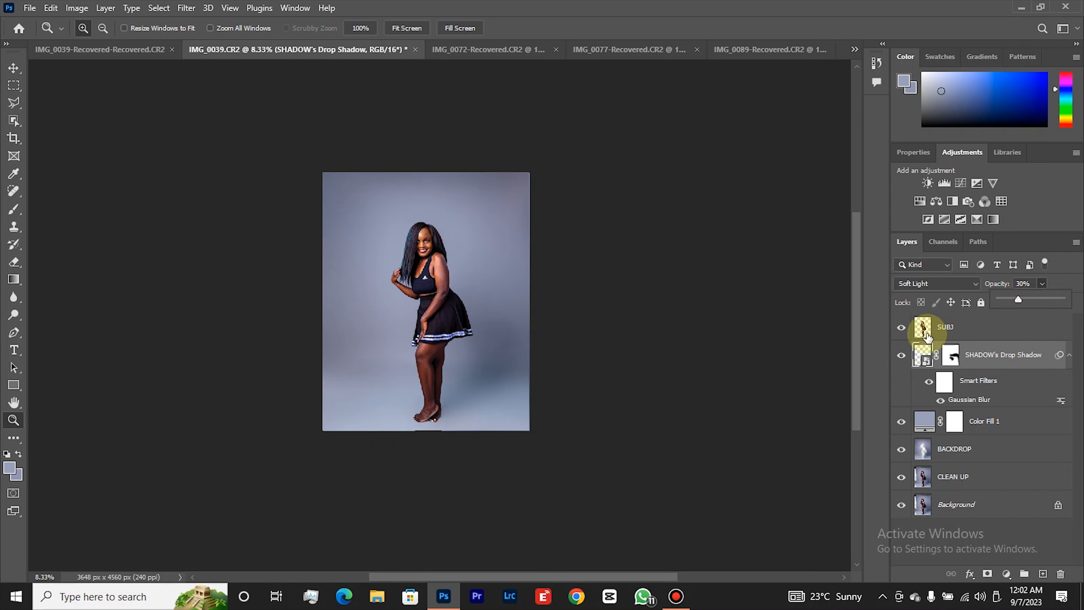
pyautogui.click(901, 355)
pyautogui.click(901, 355)
pyautogui.click(901, 355)
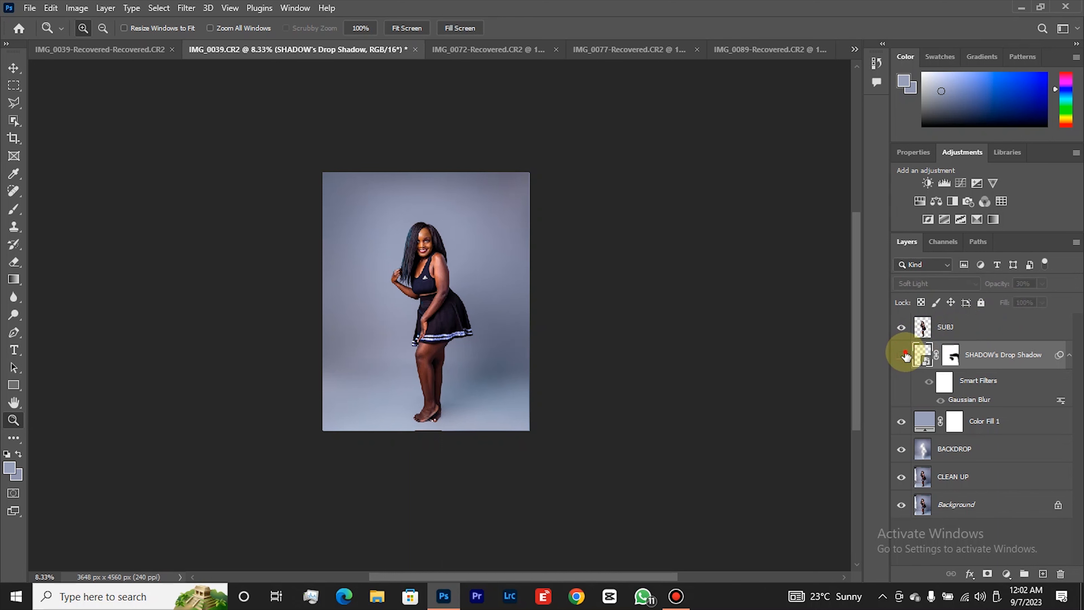
pyautogui.click(901, 355)
# Compare the softened shadow and backdrop with the original photo by isolating the Background layer and restoring the others.
pyautogui.click(437, 346)
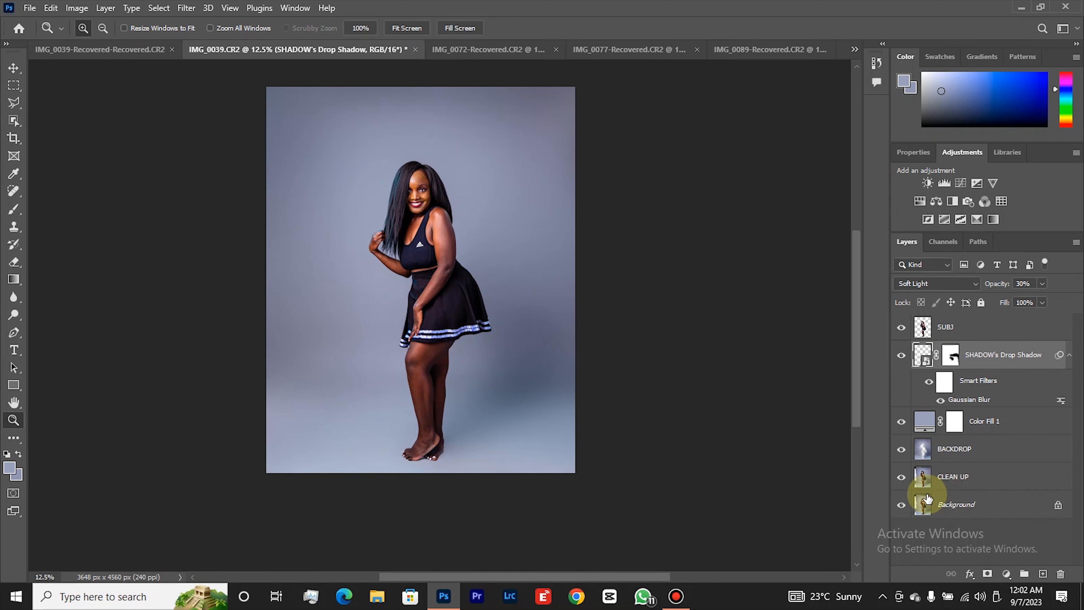
pyautogui.keyDown('alt'); pyautogui.click(902, 508); pyautogui.keyUp('alt')
pyautogui.keyDown('alt'); pyautogui.click(903, 507); pyautogui.keyUp('alt')
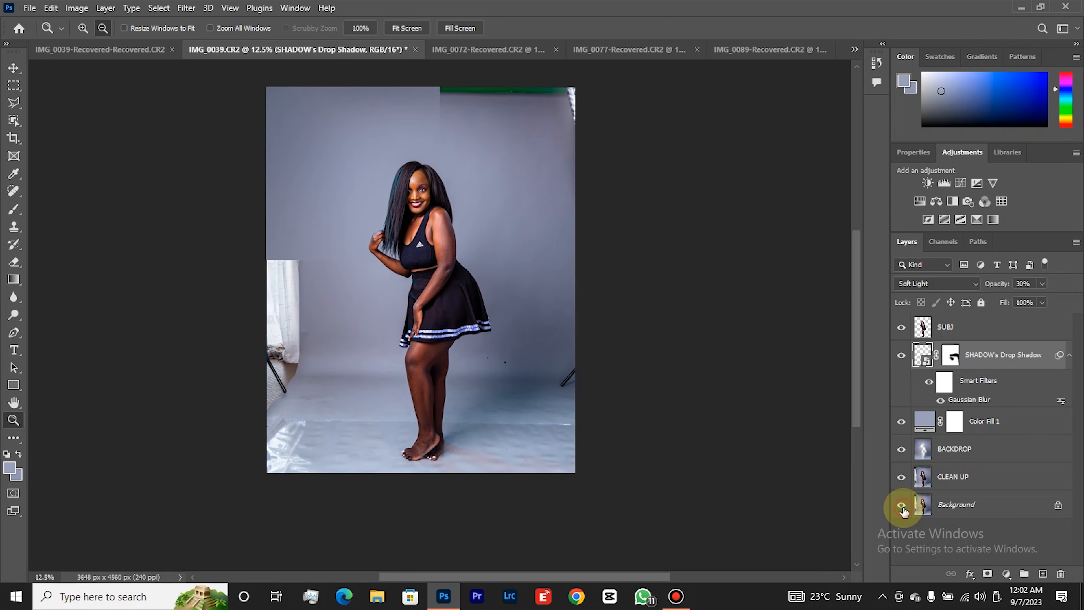
pyautogui.keyDown('alt'); pyautogui.click(902, 508); pyautogui.keyUp('alt')
pyautogui.keyDown('alt'); pyautogui.click(902, 508); pyautogui.keyUp('alt')
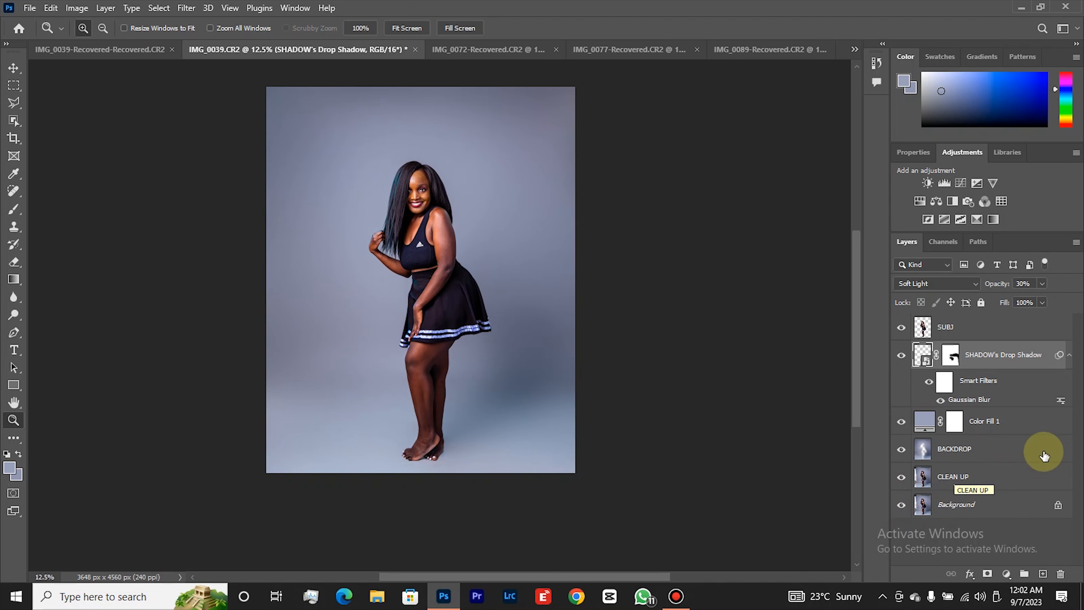
# Stamp all visible layers into a new merged layer above the SUBJ layer.
pyautogui.click(1009, 337)
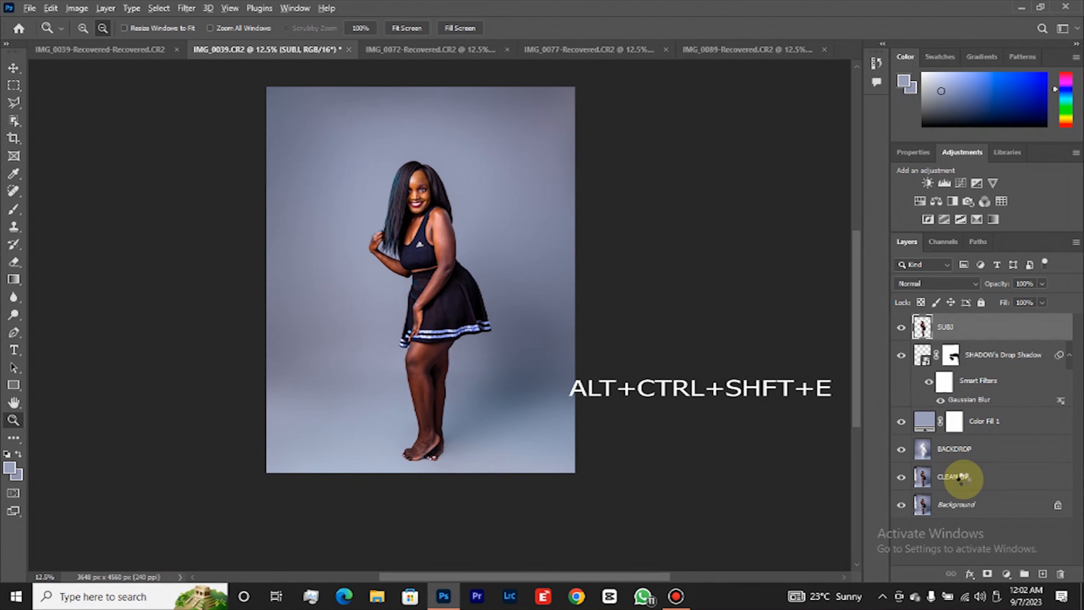
pyautogui.hotkey('ctrl', 'shift', 'alt', 'e')
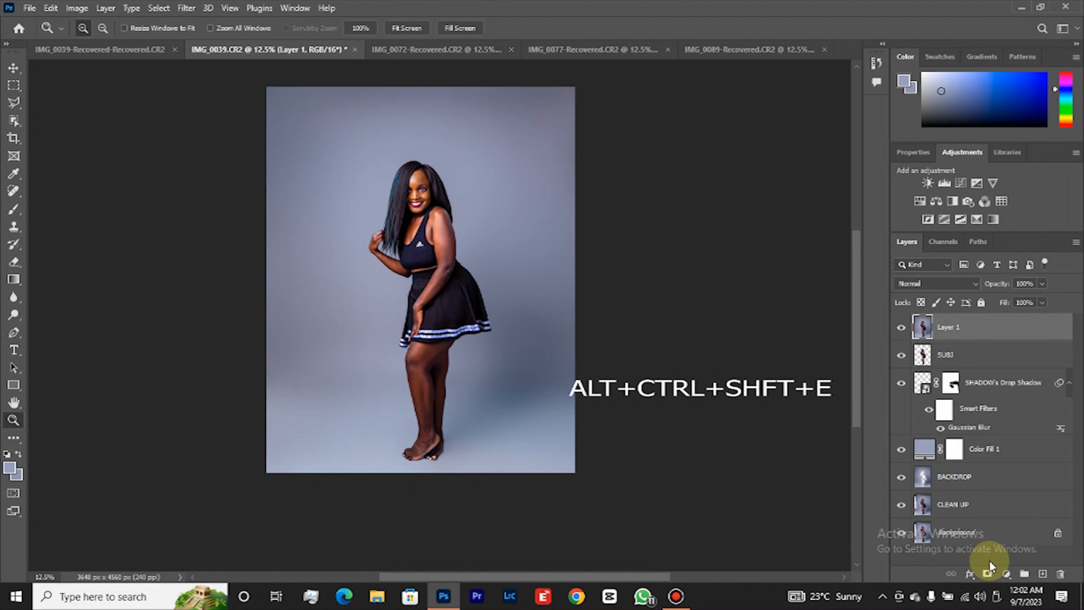
# Add a Selective Color adjustment layer above the merged layer and dock its Properties panel as a collapsed icon.
pyautogui.click(1007, 575)
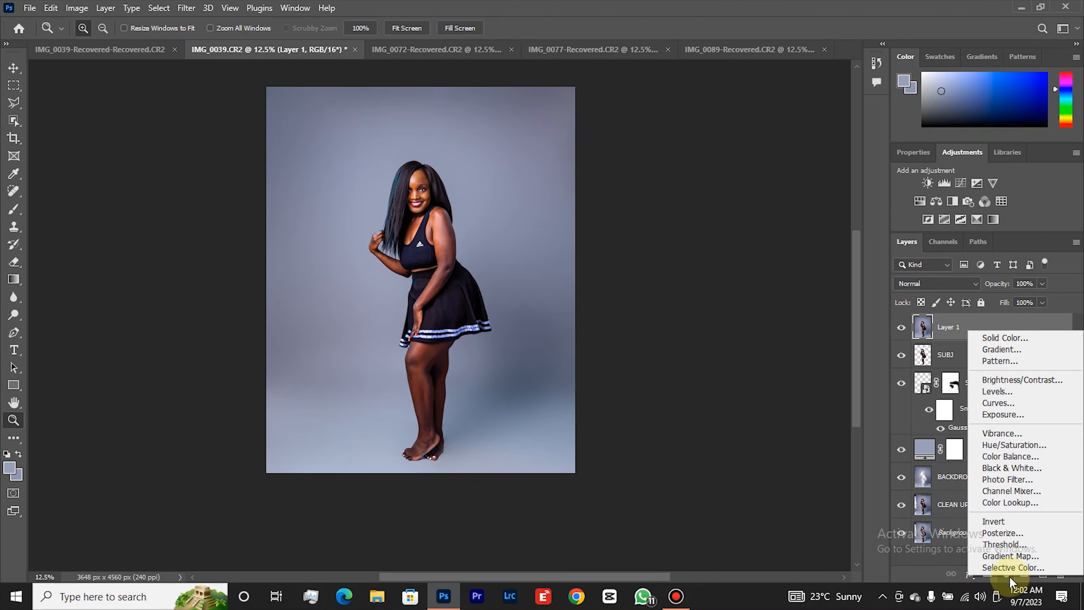
pyautogui.click(1009, 570)
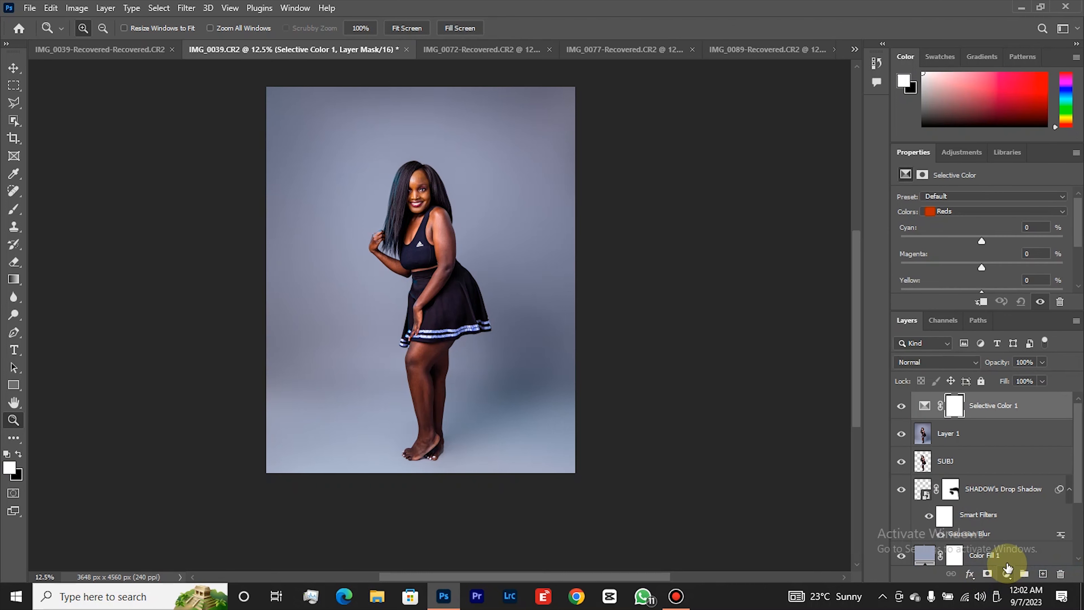
pyautogui.moveTo(916, 150); pyautogui.dragTo(868, 113)
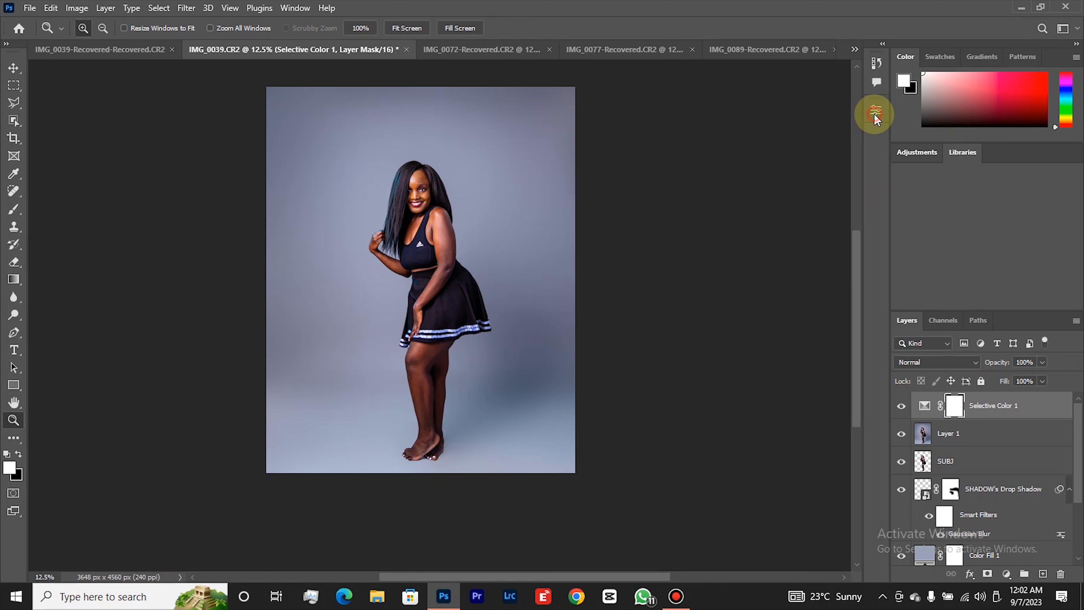
# Adjust the Blues range of the Selective Color layer to cyan +50, magenta -9, yellow -13 and black +13.
pyautogui.click(875, 112)
pyautogui.click(927, 410)
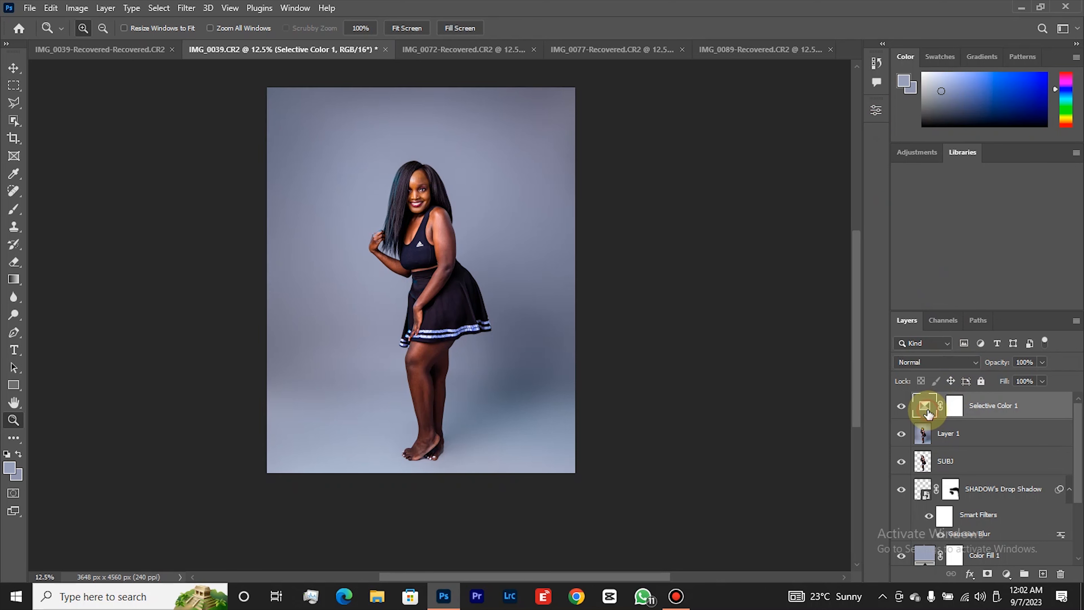
pyautogui.click(875, 112)
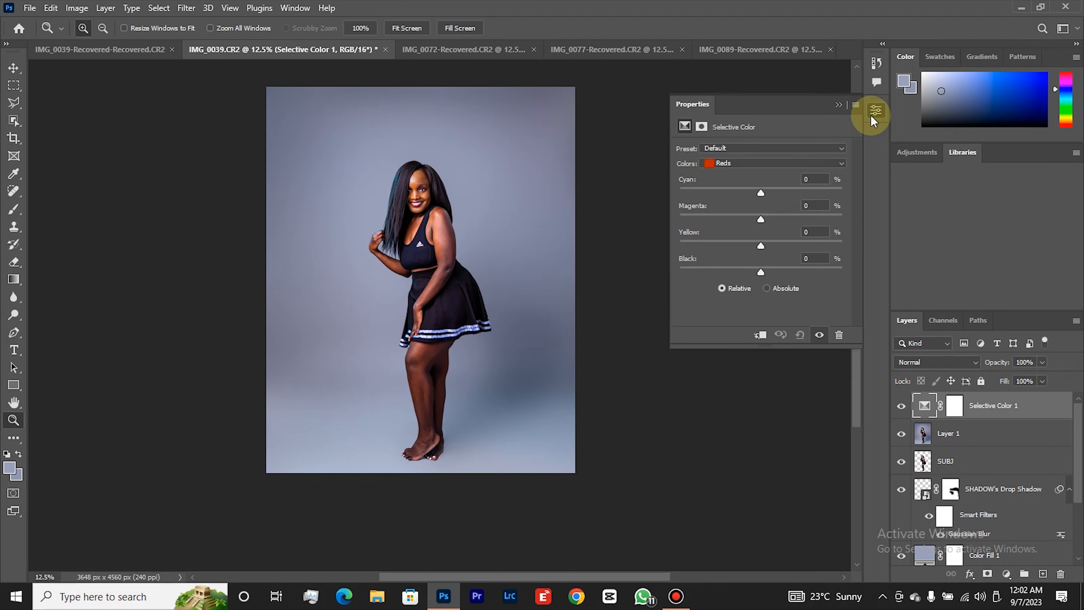
pyautogui.click(757, 166)
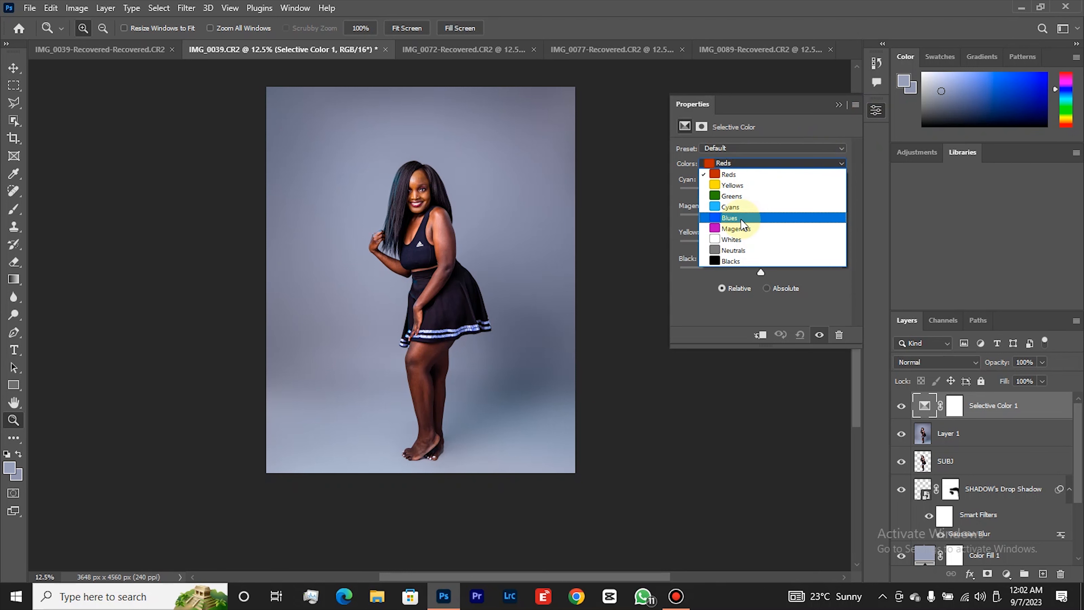
pyautogui.click(743, 216)
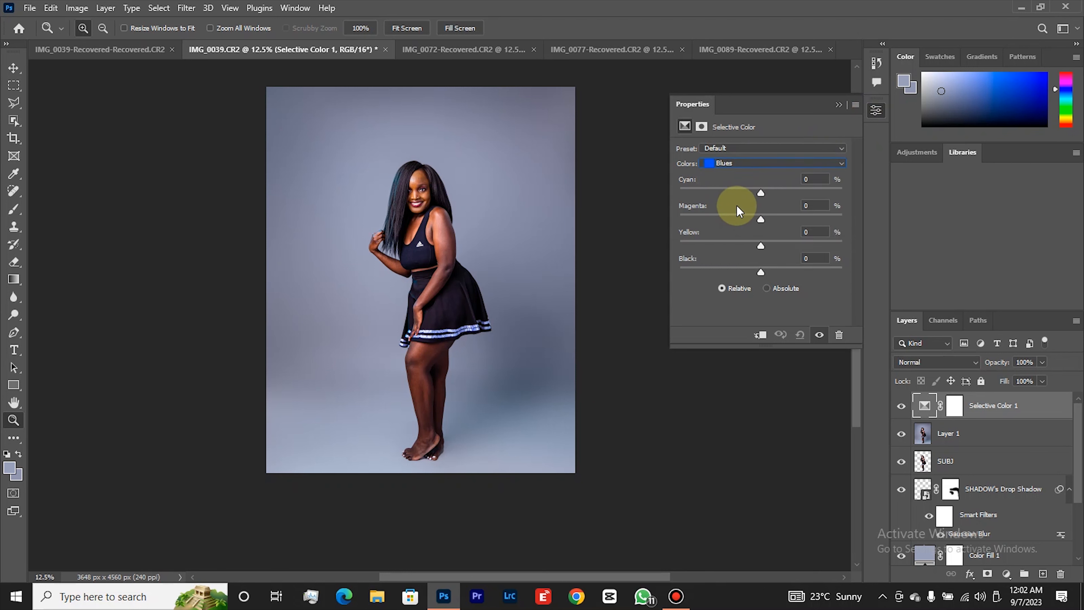
pyautogui.moveTo(761, 194); pyautogui.dragTo(754, 220)
pyautogui.moveTo(761, 245); pyautogui.dragTo(771, 266)
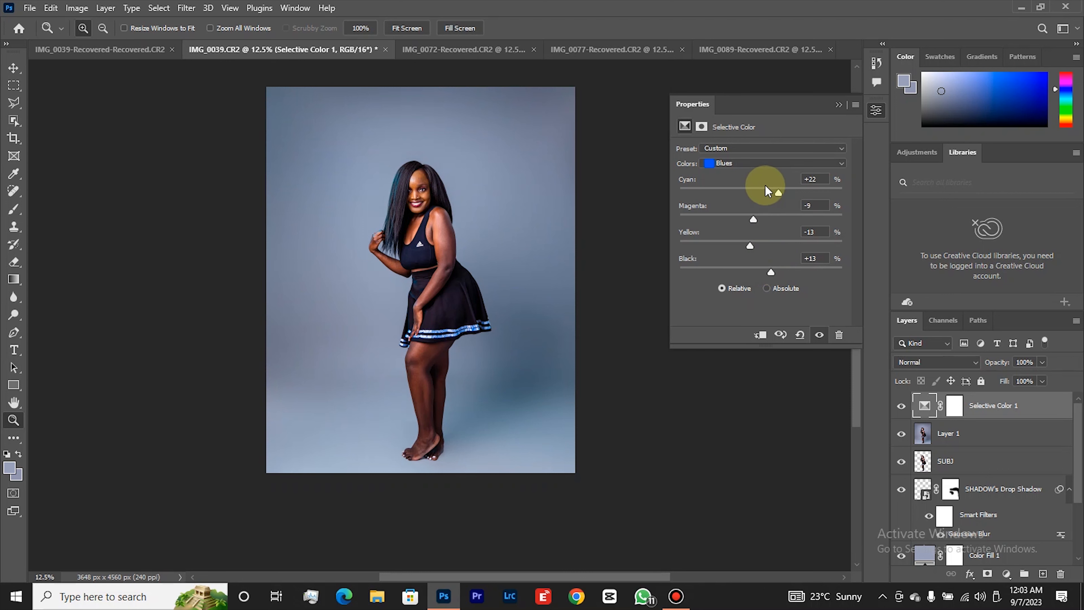
pyautogui.moveTo(781, 191)
pyautogui.mouseDown()
pyautogui.moveTo(805, 190)
pyautogui.moveTo(764, 197)
pyautogui.moveTo(803, 200)
pyautogui.moveTo(786, 189)
pyautogui.mouseUp()
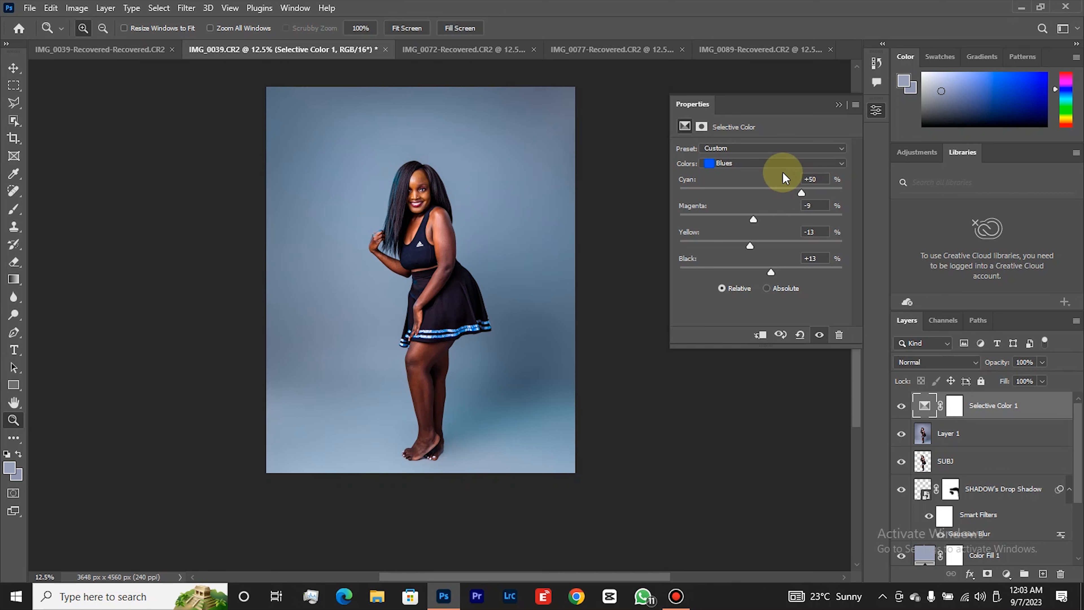
pyautogui.click(783, 164)
pyautogui.click(744, 209)
pyautogui.moveTo(765, 189)
pyautogui.mouseDown()
pyautogui.moveTo(799, 206)
pyautogui.moveTo(687, 198)
pyautogui.moveTo(764, 198)
pyautogui.mouseUp()
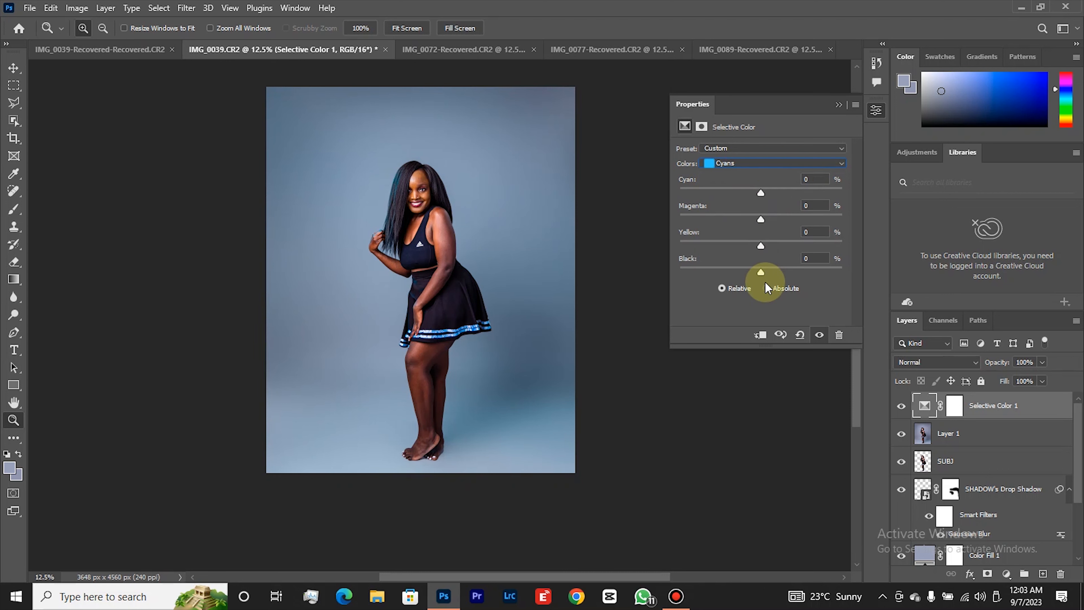
# Set magenta to -32 and yellow to -21 for the Blues range of the Selective Color adjustment.
pyautogui.click(747, 160)
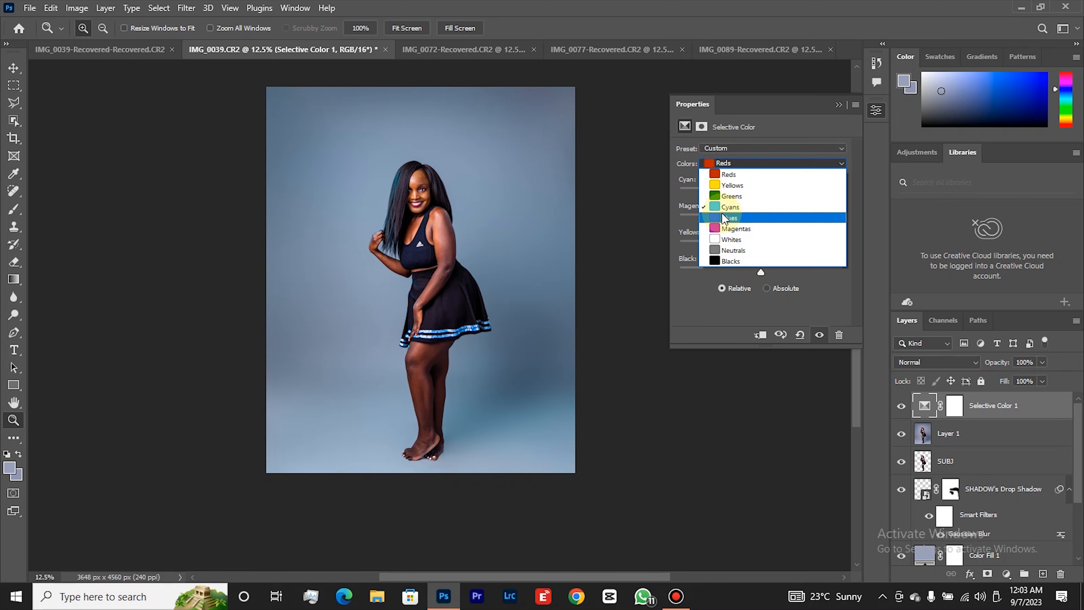
pyautogui.click(722, 212)
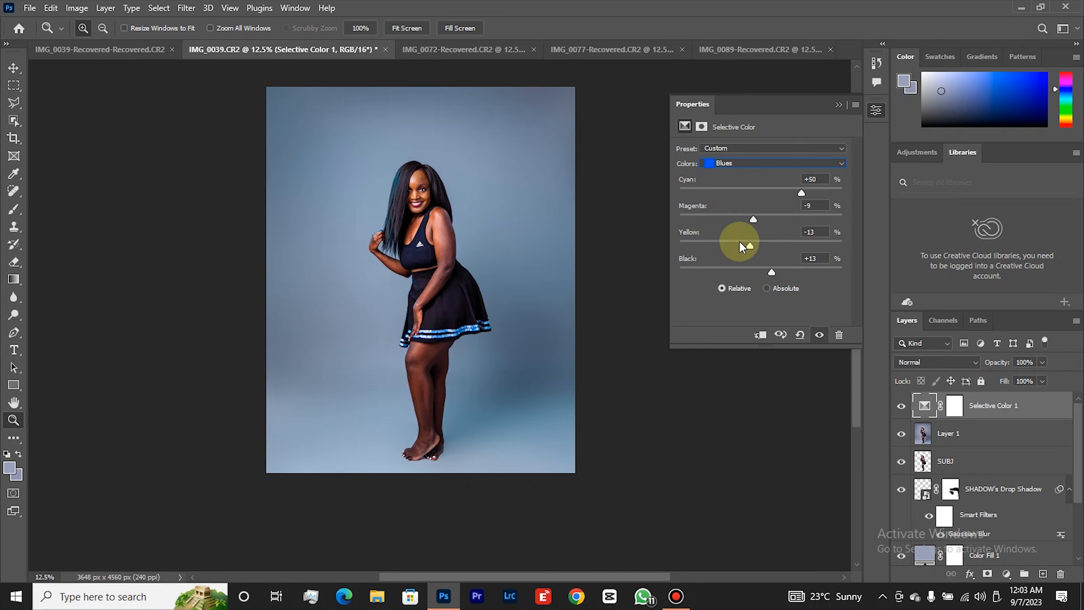
pyautogui.moveTo(748, 246); pyautogui.dragTo(735, 229)
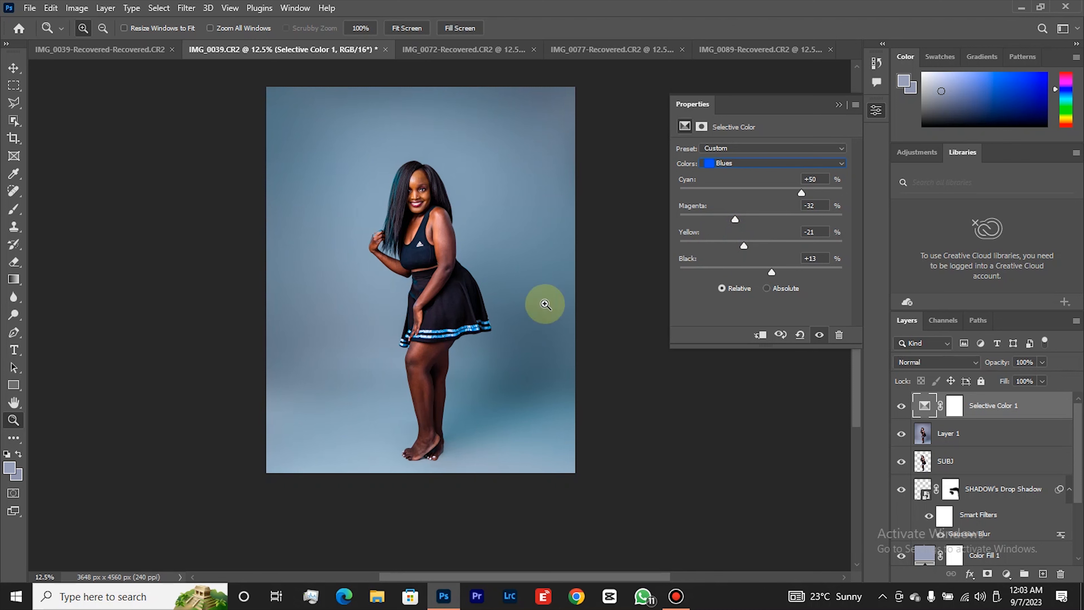
# Compare the image with and without the Selective Color adjustment by toggling that layer's visibility.
pyautogui.rightClick(467, 269)
pyautogui.click(500, 340)
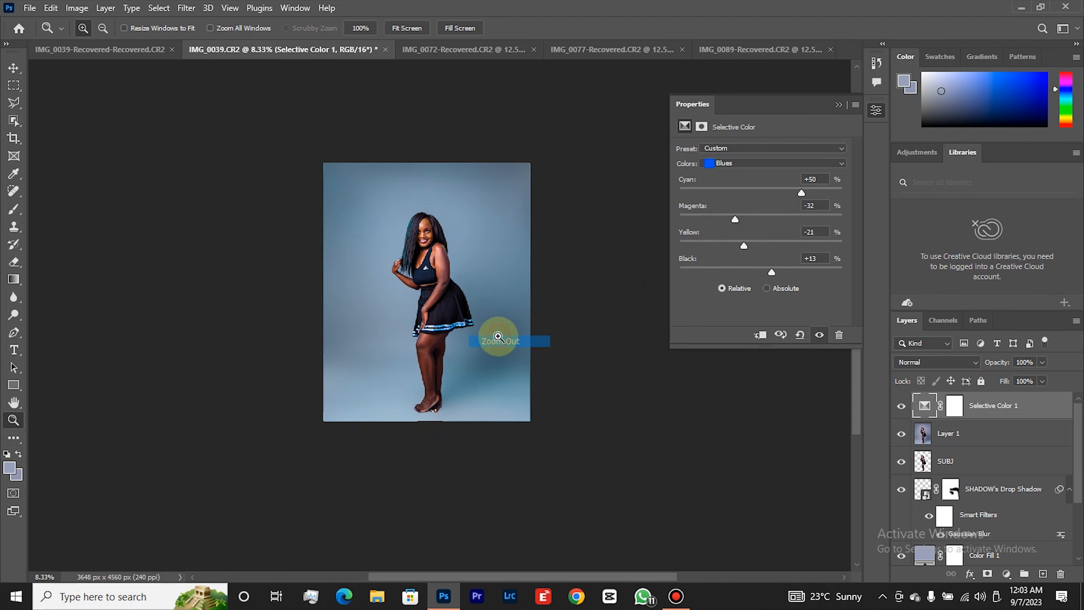
pyautogui.click(484, 283)
pyautogui.click(899, 407)
pyautogui.click(899, 407)
pyautogui.click(899, 408)
pyautogui.click(899, 407)
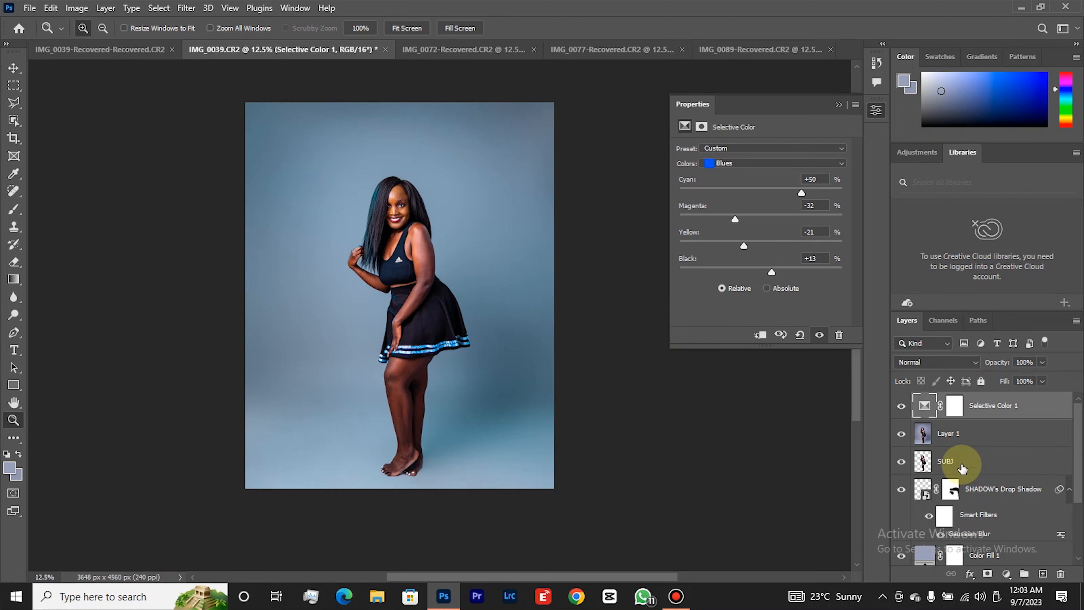
pyautogui.scroll(-1, 963, 469)
pyautogui.click(801, 165)
pyautogui.click(802, 166)
pyautogui.click(837, 105)
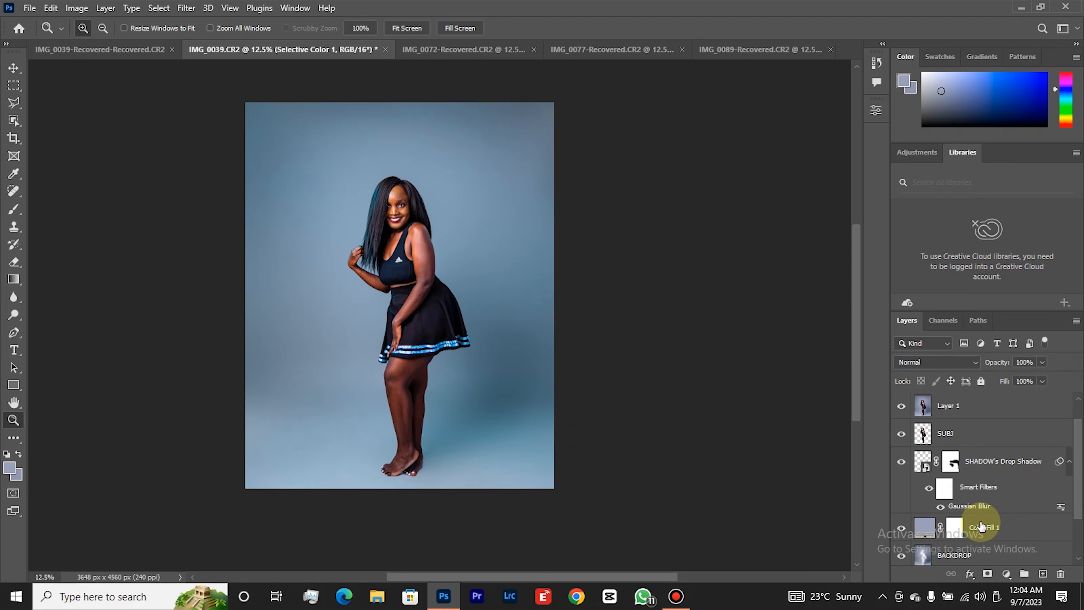
pyautogui.scroll(1, 982, 478)
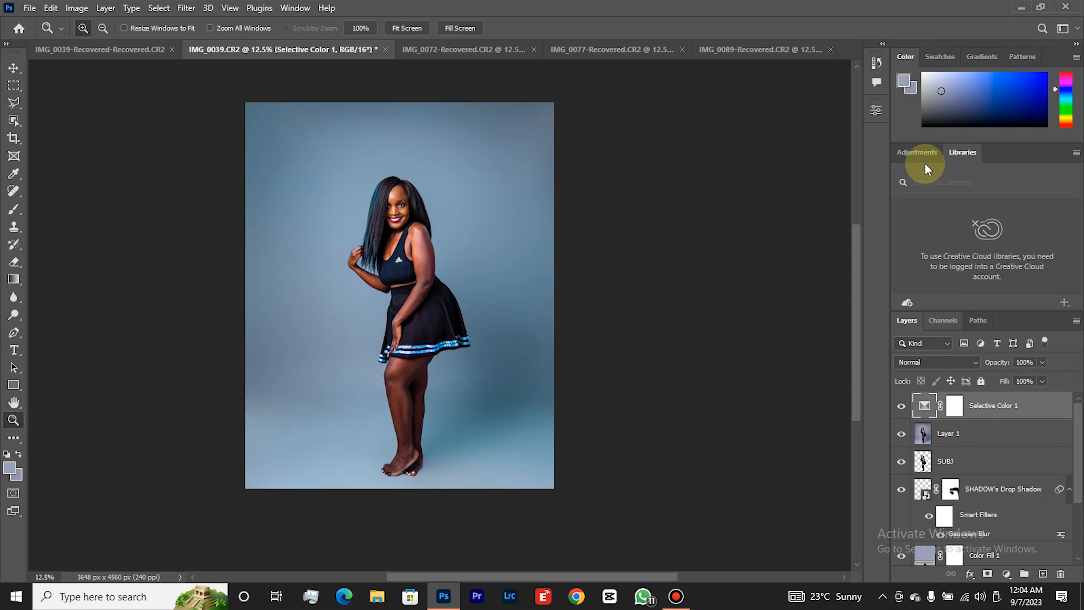
# Add a Levels adjustment layer above the Selective Color layer and apply its Auto correction.
pyautogui.click(923, 153)
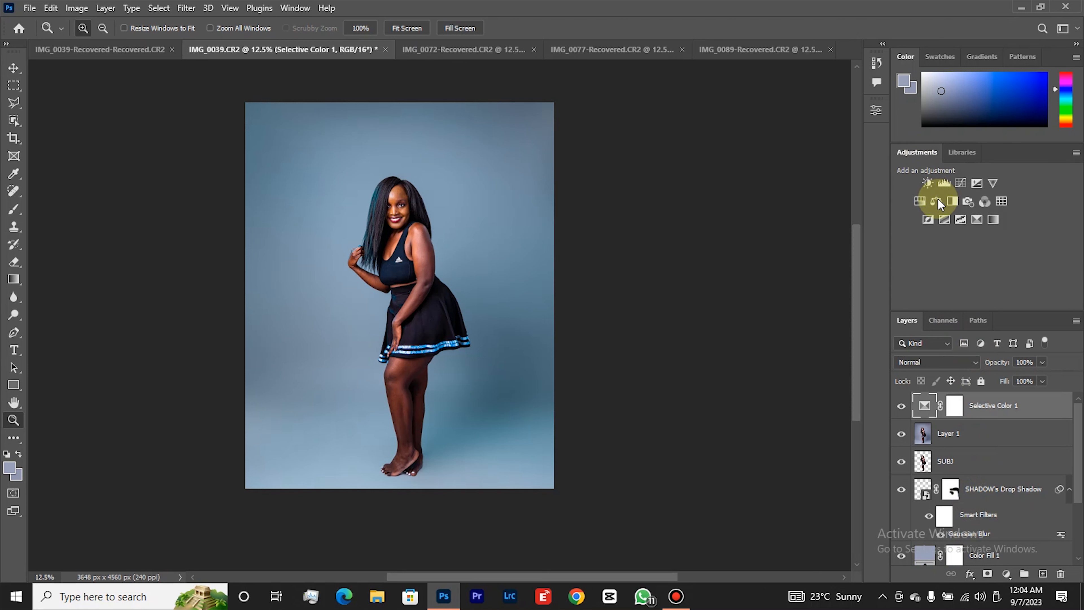
pyautogui.click(946, 178)
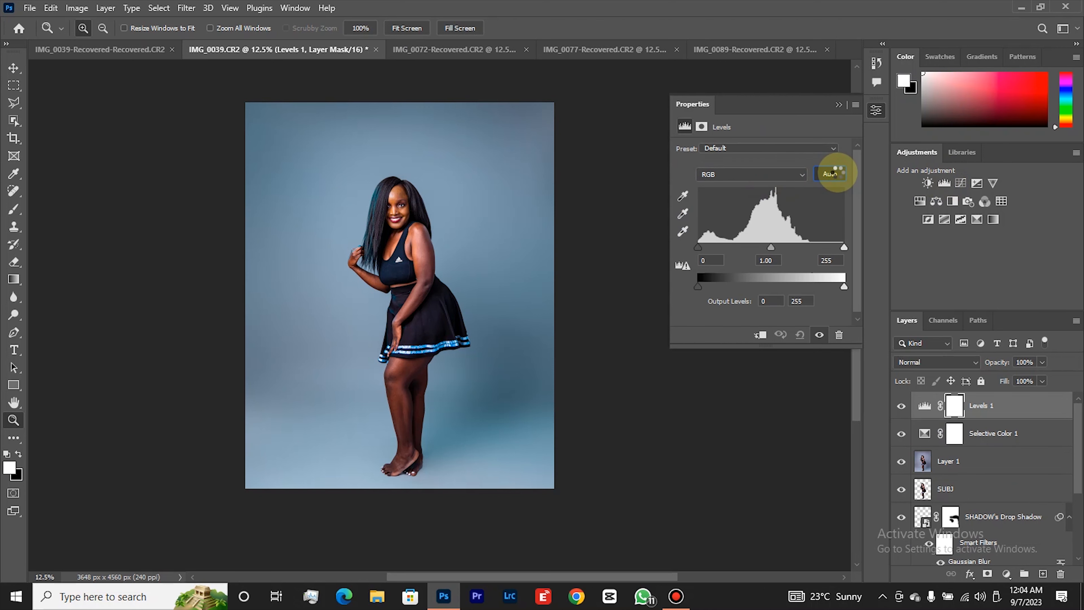
pyautogui.click(832, 173)
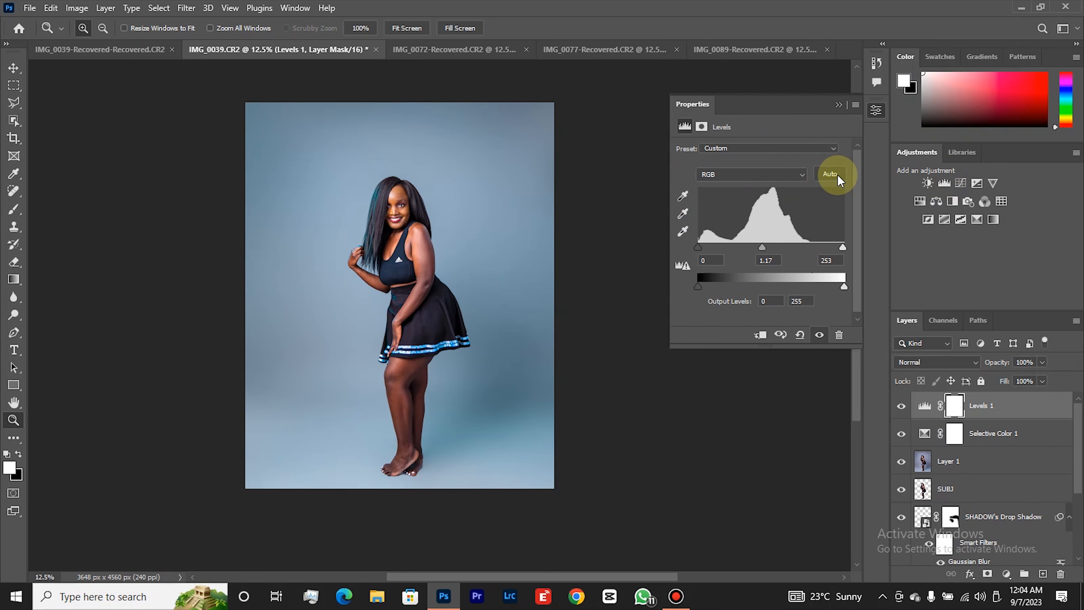
# Add a Vibrance adjustment layer above the Levels layer with vibrance +17 and saturation +7.
pyautogui.click(993, 184)
pyautogui.moveTo(768, 158); pyautogui.dragTo(774, 165)
pyautogui.click(767, 187)
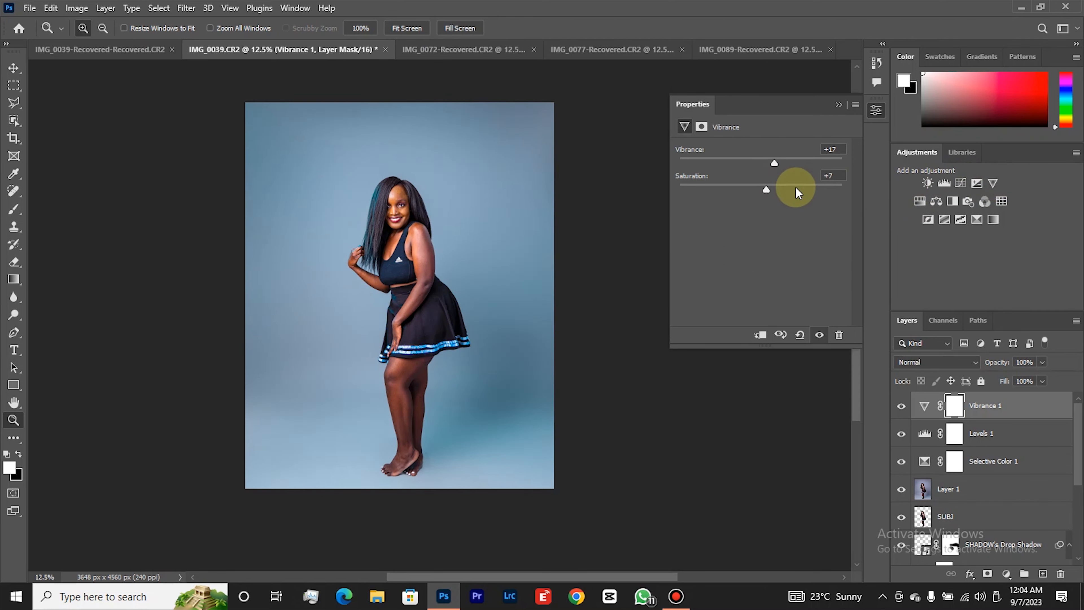
# Set the Levels adjustment layer's white input level to 244 and its midtone level to 1.06.
pyautogui.click(923, 432)
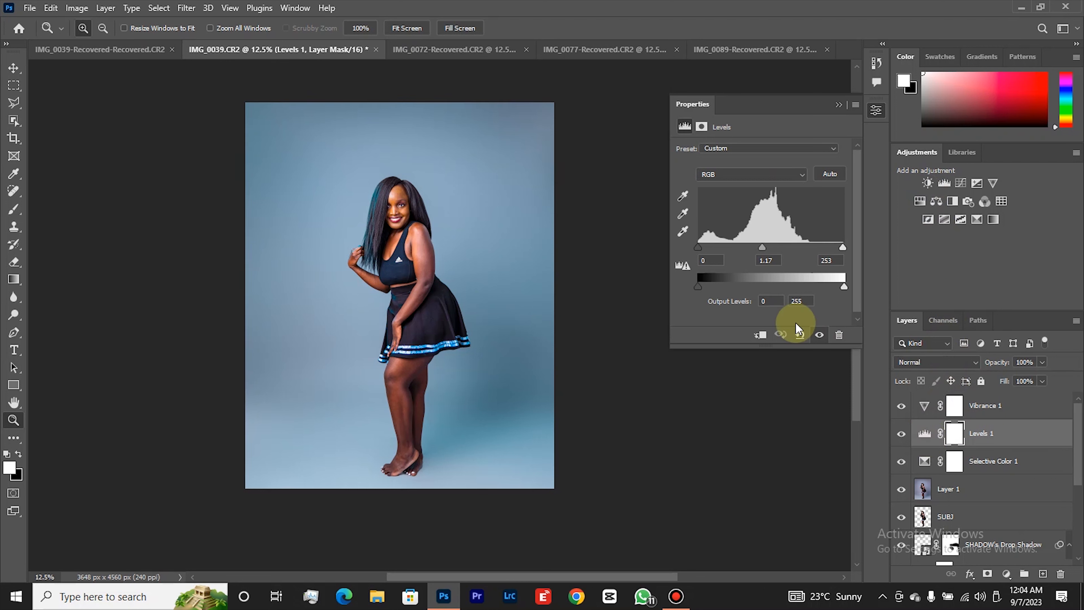
pyautogui.moveTo(842, 248); pyautogui.dragTo(838, 250)
pyautogui.moveTo(700, 247); pyautogui.dragTo(700, 250)
pyautogui.click(761, 248)
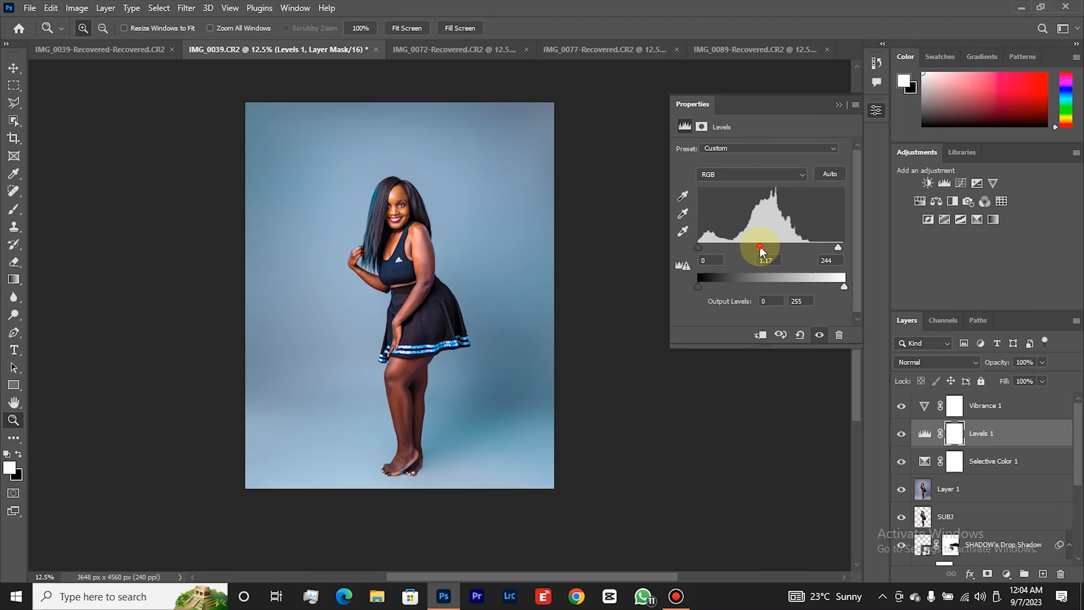
pyautogui.moveTo(761, 248); pyautogui.dragTo(765, 249)
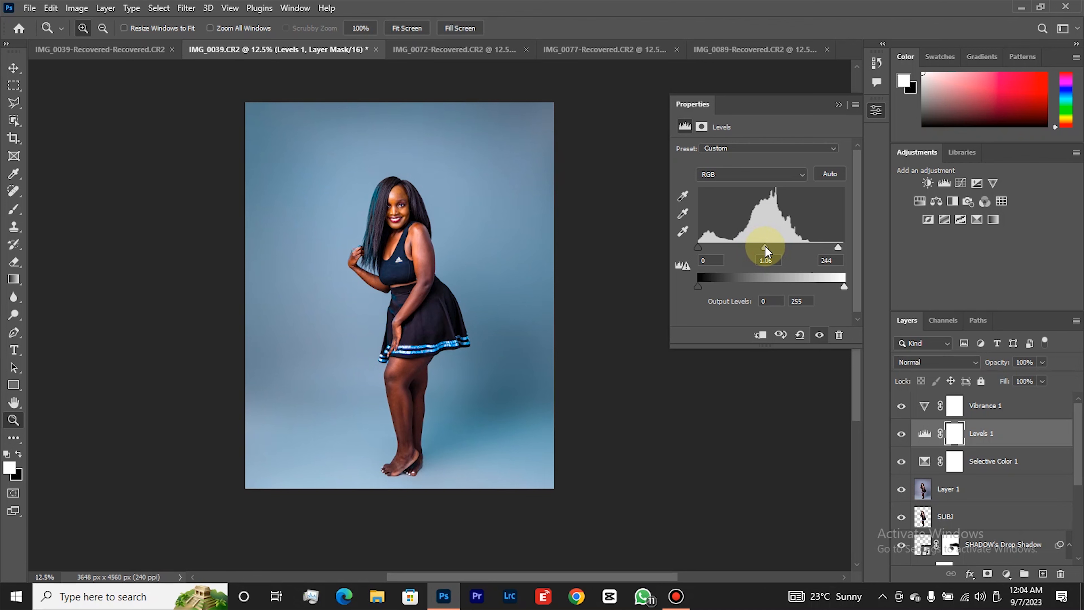
# Compare the colour-corrected image with the original photo by repeatedly isolating the Background layer and restoring the other layers.
pyautogui.rightClick(419, 236)
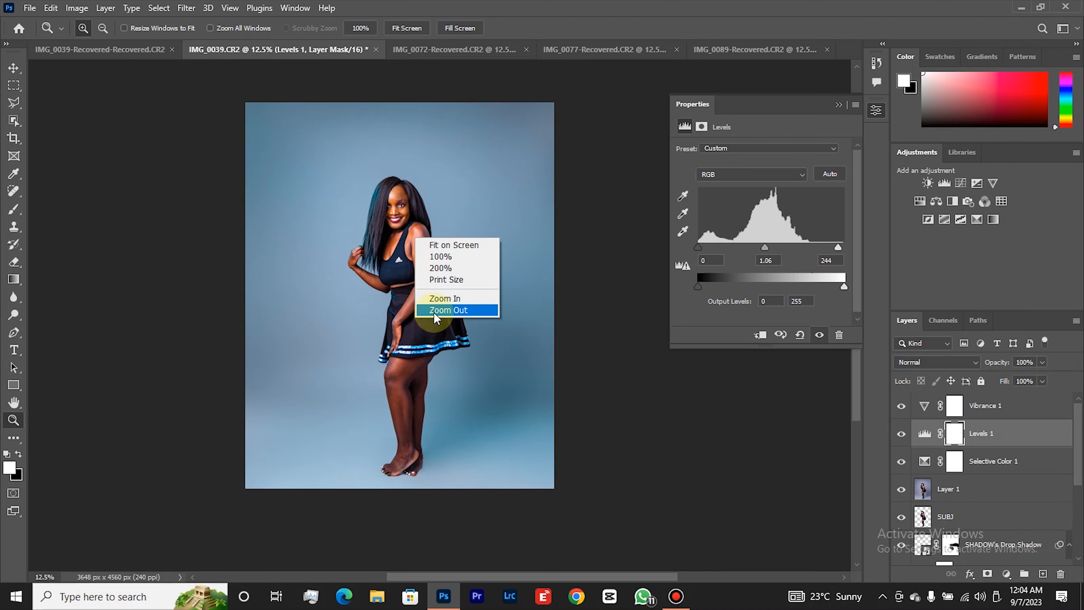
pyautogui.click(435, 310)
pyautogui.click(439, 304)
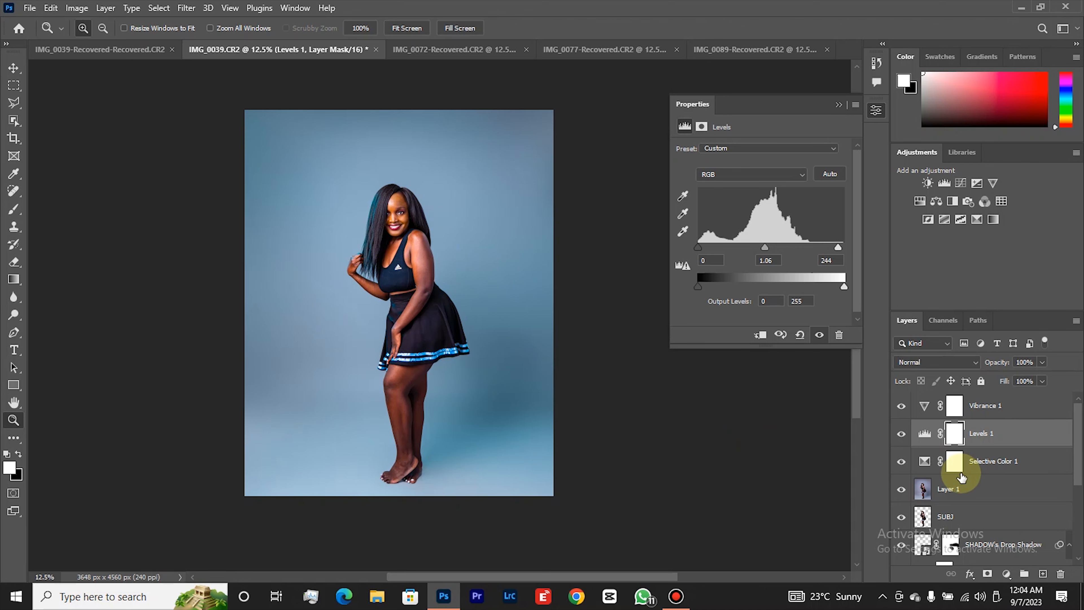
pyautogui.scroll(-3, 961, 476)
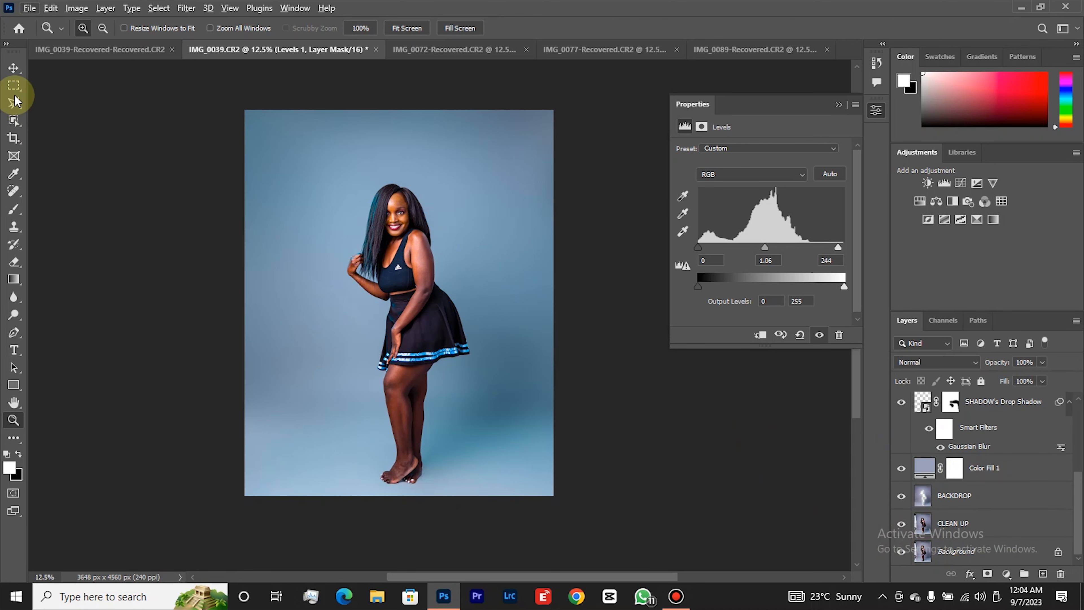
pyautogui.moveTo(9, 86)
pyautogui.mouseDown()
pyautogui.moveTo(56, 105)
pyautogui.moveTo(12, 89)
pyautogui.mouseUp()
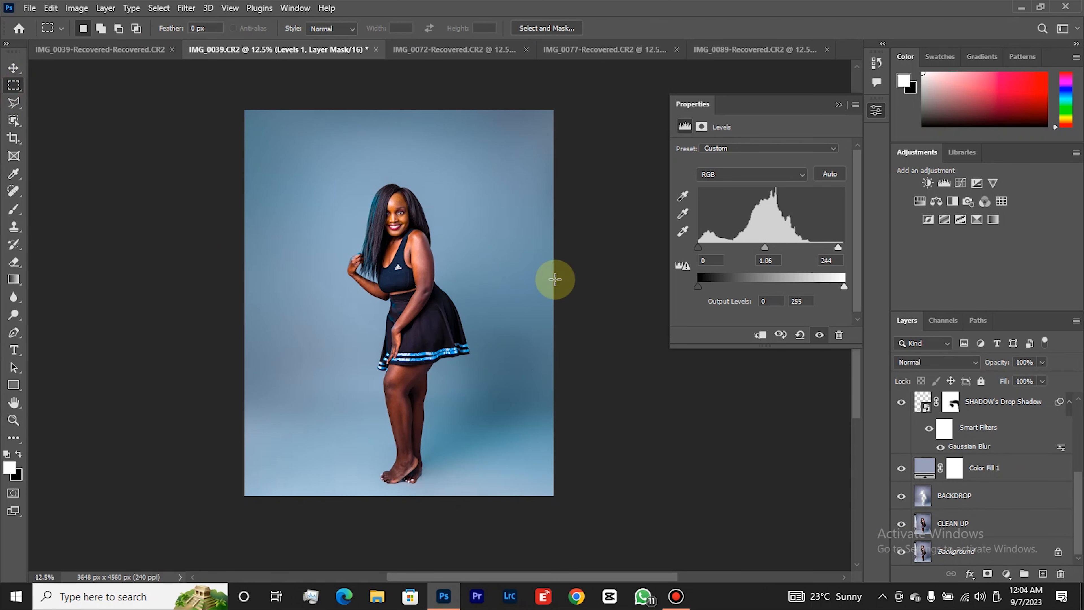
pyautogui.keyDown('alt'); pyautogui.click(902, 552); pyautogui.keyUp('alt')
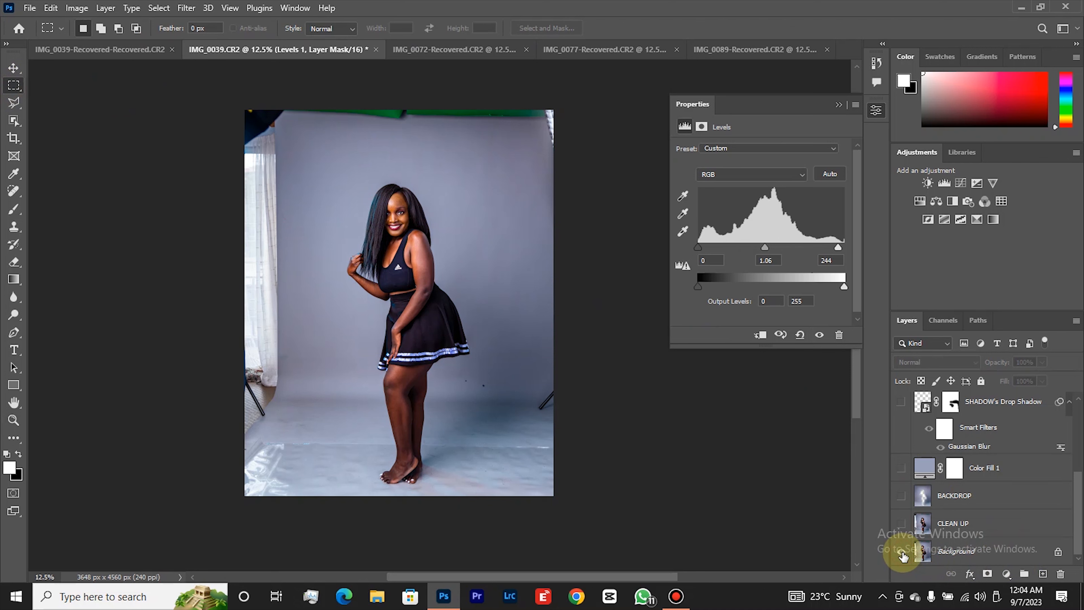
pyautogui.keyDown('alt'); pyautogui.click(902, 552); pyautogui.keyUp('alt')
pyautogui.keyDown('alt'); pyautogui.click(902, 552); pyautogui.keyUp('alt')
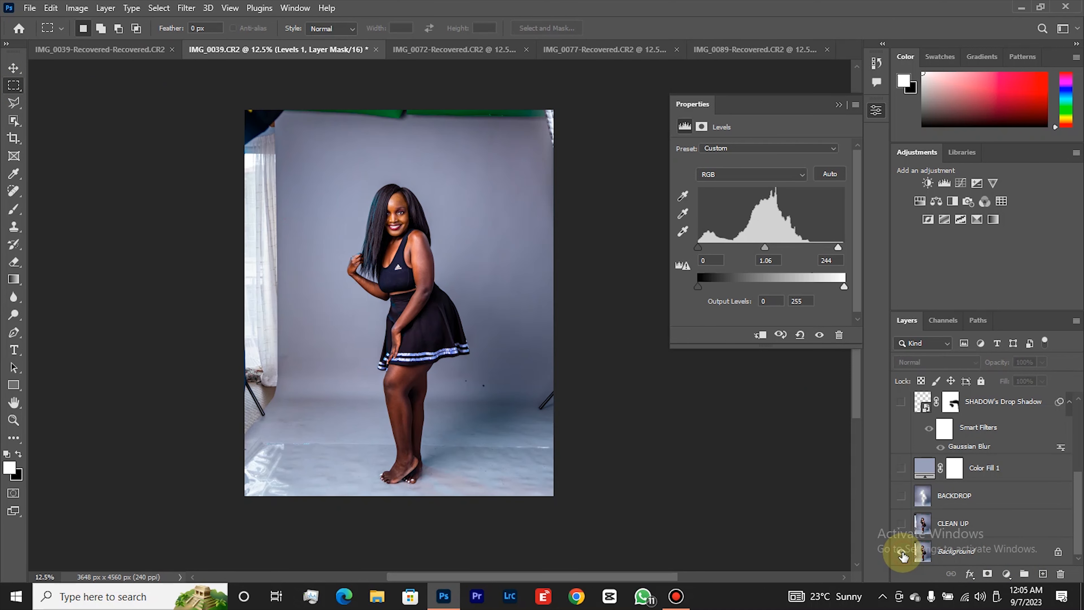
pyautogui.keyDown('alt'); pyautogui.click(902, 552); pyautogui.keyUp('alt')
pyautogui.keyDown('alt'); pyautogui.click(902, 553); pyautogui.keyUp('alt')
pyautogui.keyDown('alt'); pyautogui.click(902, 553); pyautogui.keyUp('alt')
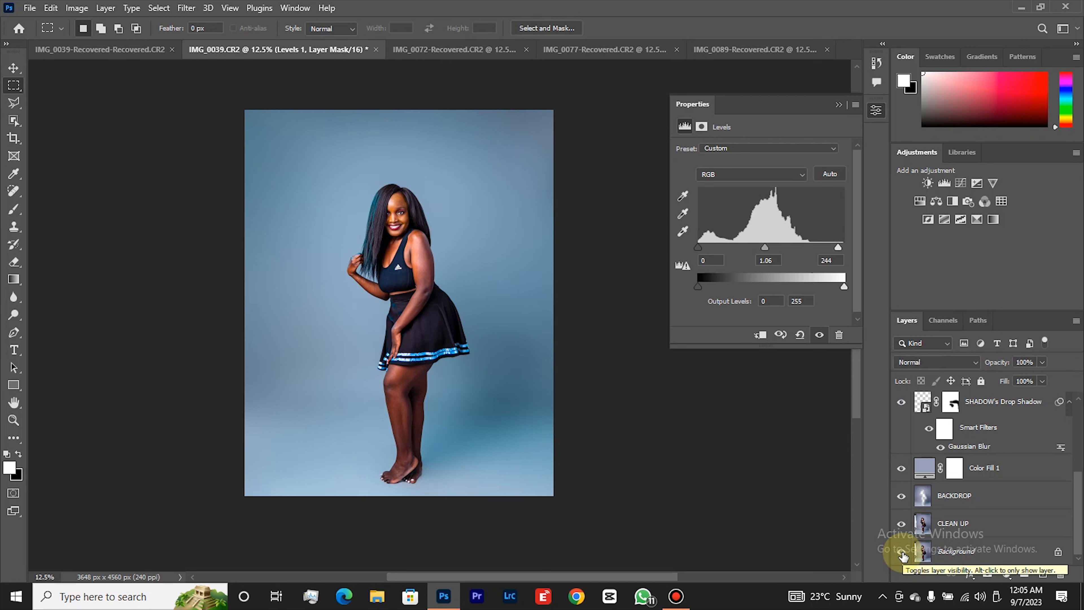
pyautogui.click(903, 553)
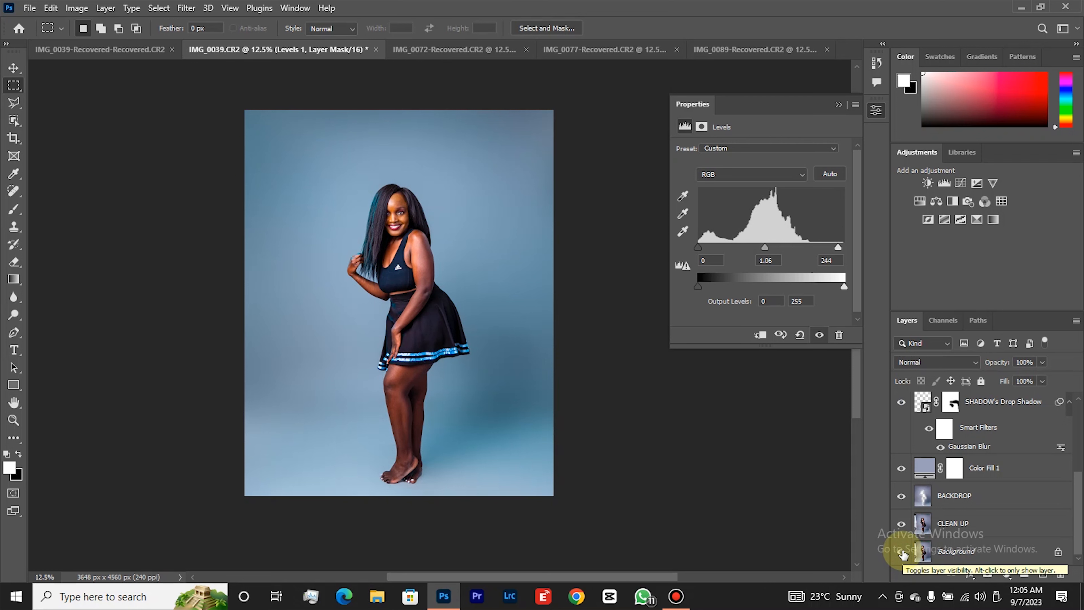